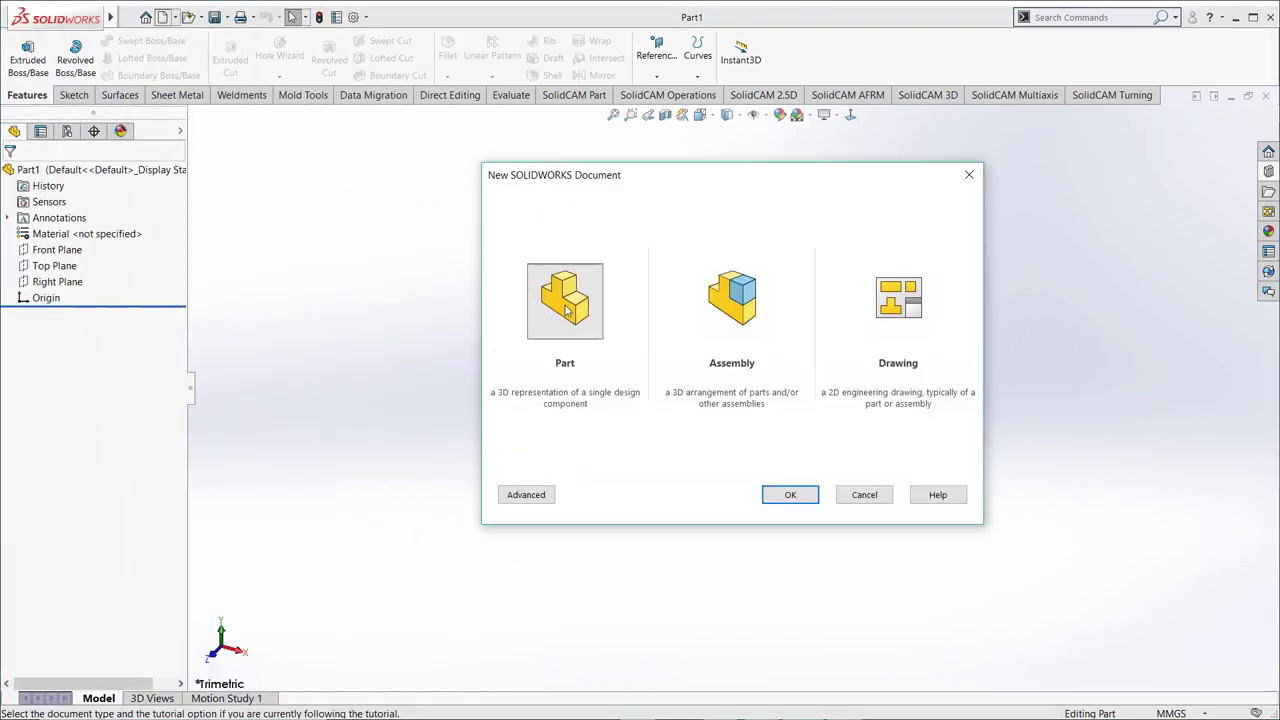
# - Create a new part, Part2, and start a sketch with the three reference planes shown
pyautogui.click(790, 495)
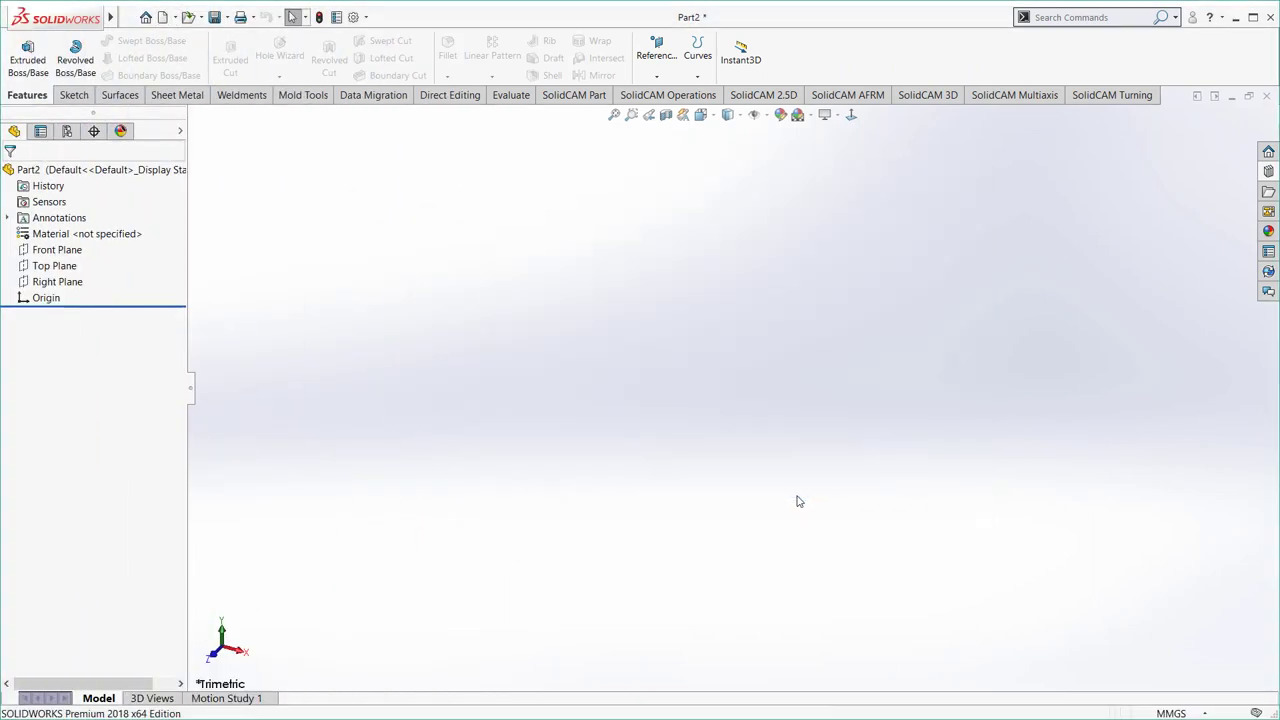
pyautogui.click(74, 95)
pyautogui.click(20, 50)
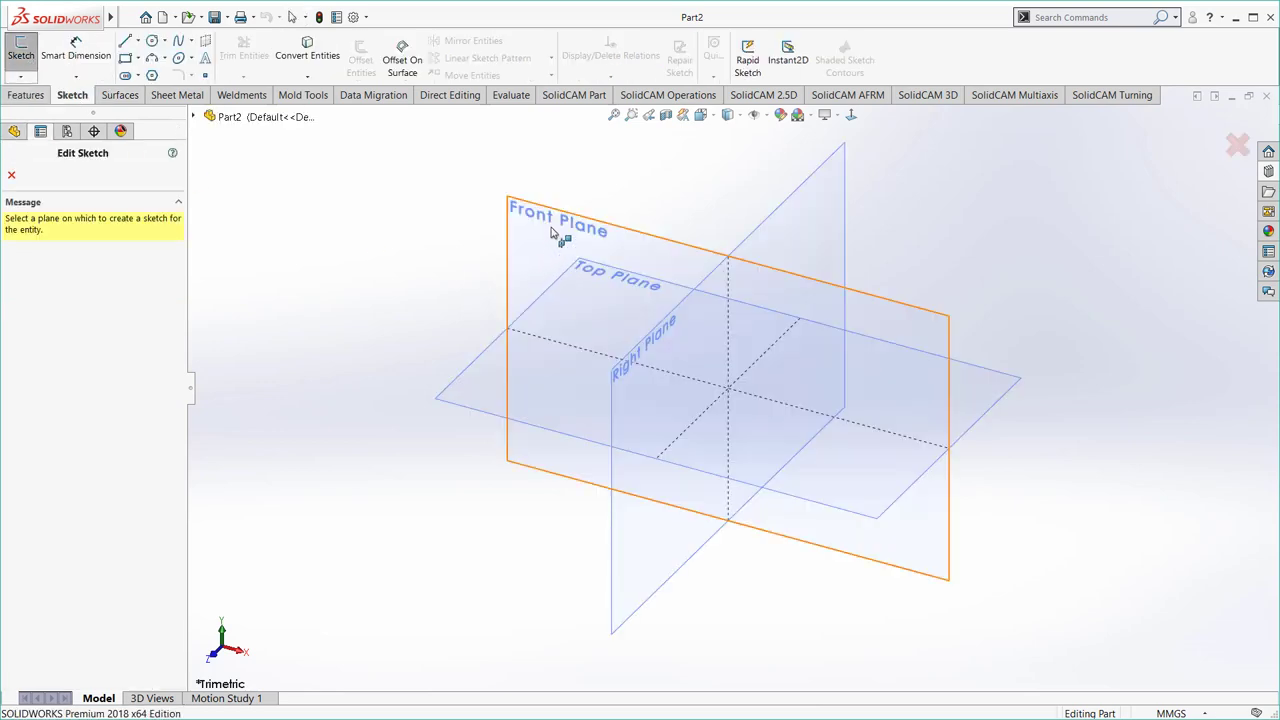
# - Draw a corner rectangle up from the origin on the Front Plane
pyautogui.click(551, 232)
pyautogui.click(124, 58)
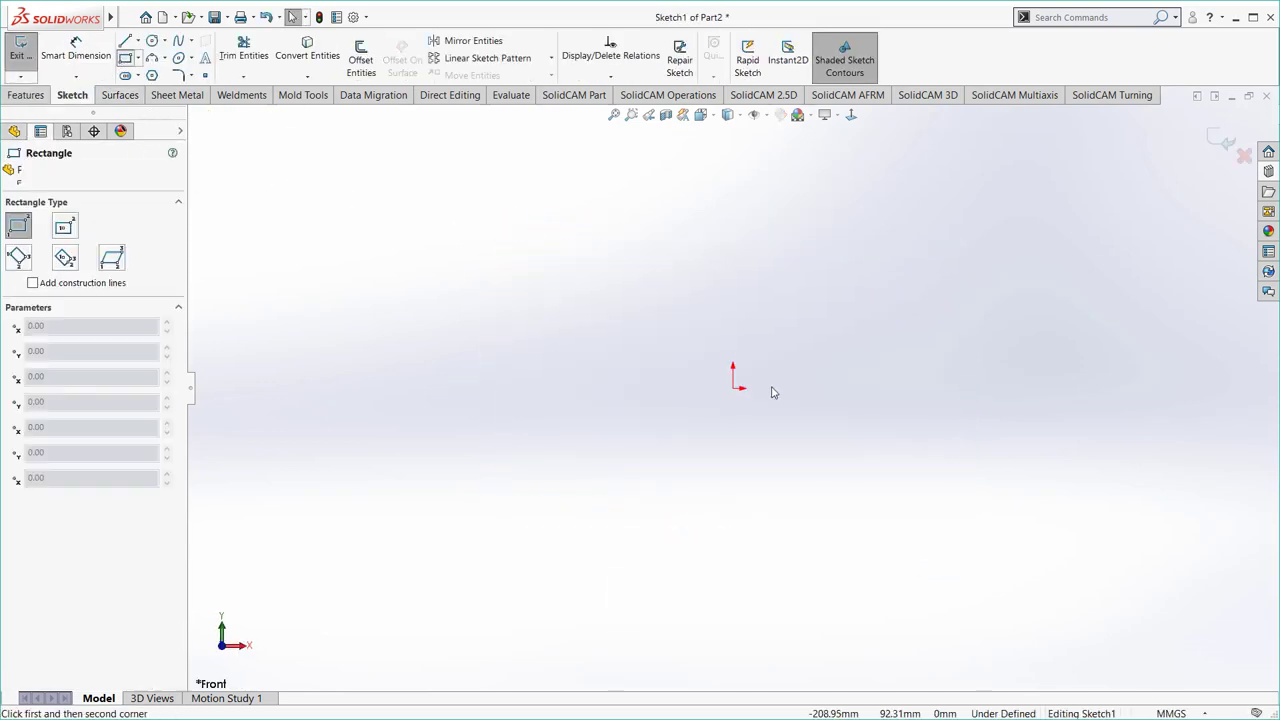
pyautogui.click(645, 192)
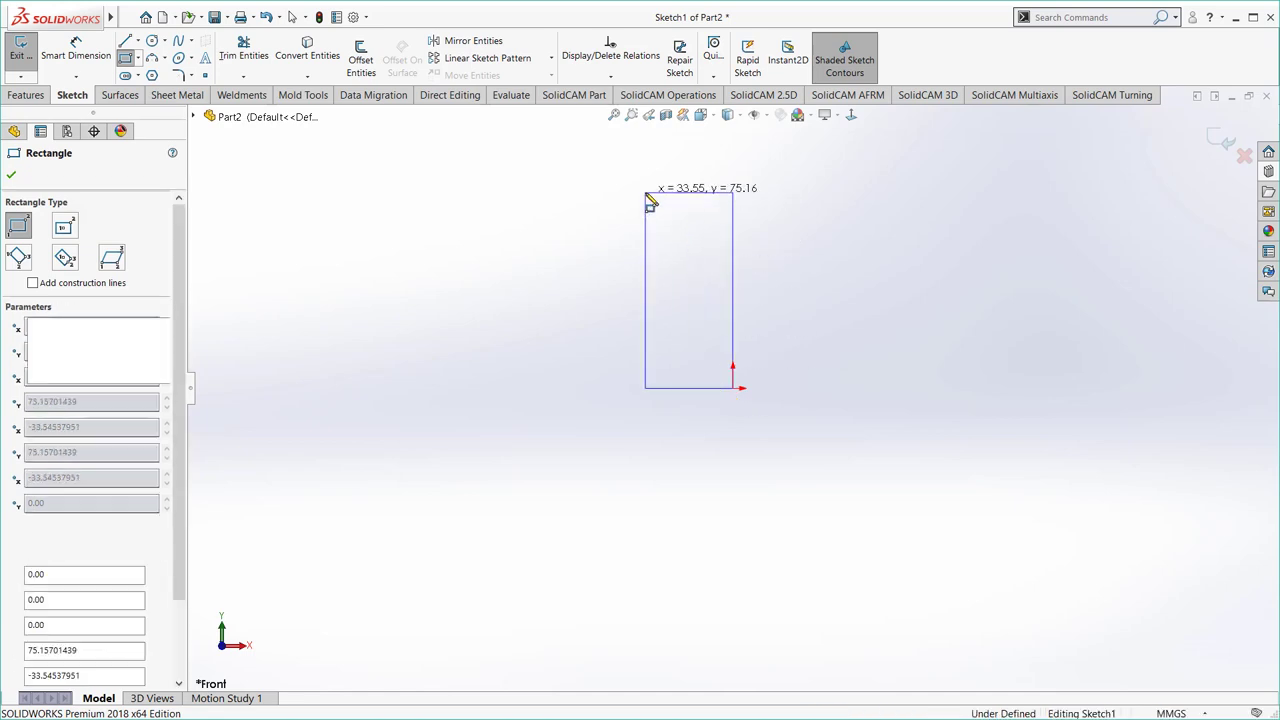
# - Dimension the rectangle 32.50 wide and 210.00 tall
pyautogui.click(91, 61)
pyautogui.click(690, 388)
pyautogui.click(681, 471)
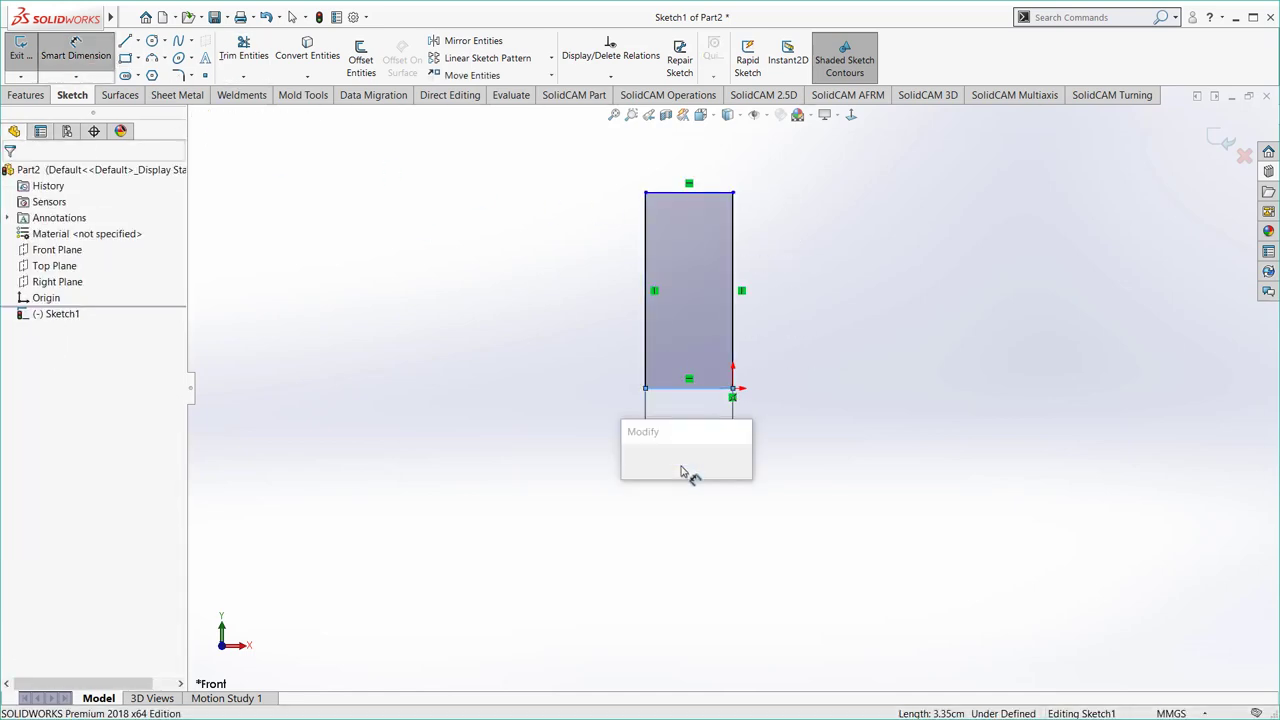
pyautogui.write('32')
pyautogui.press('Return')
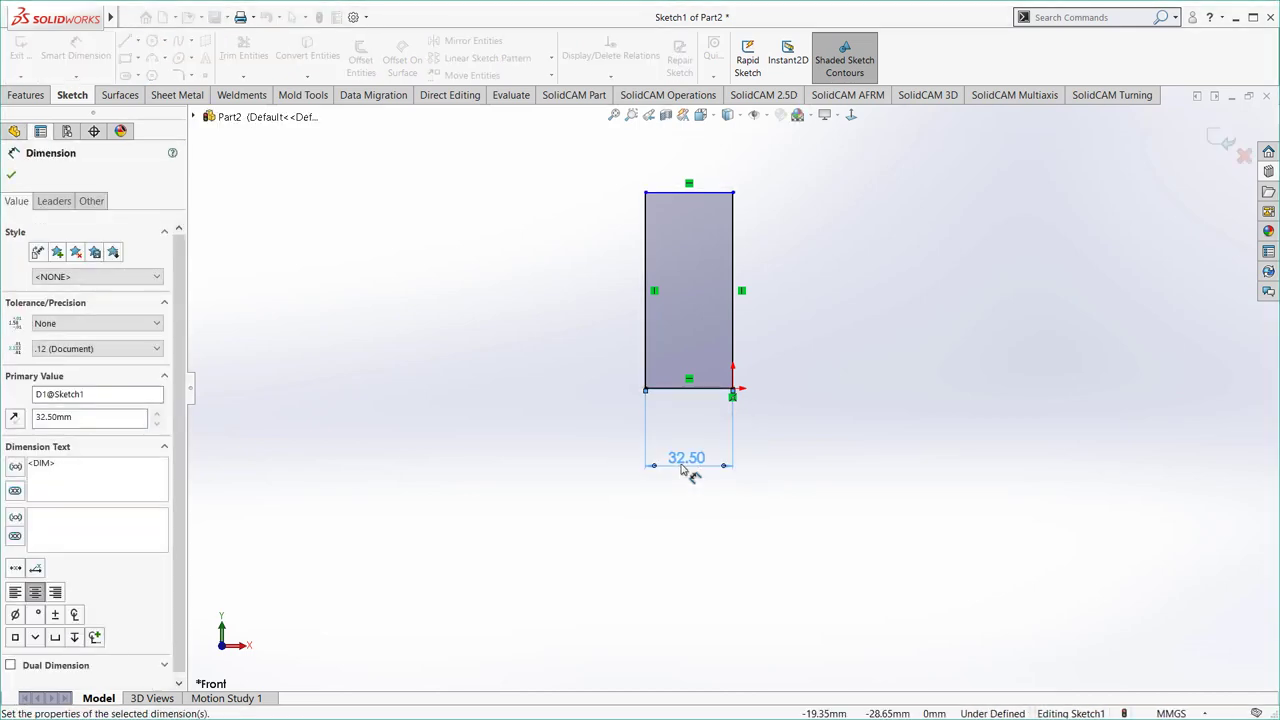
pyautogui.click(647, 336)
pyautogui.click(578, 322)
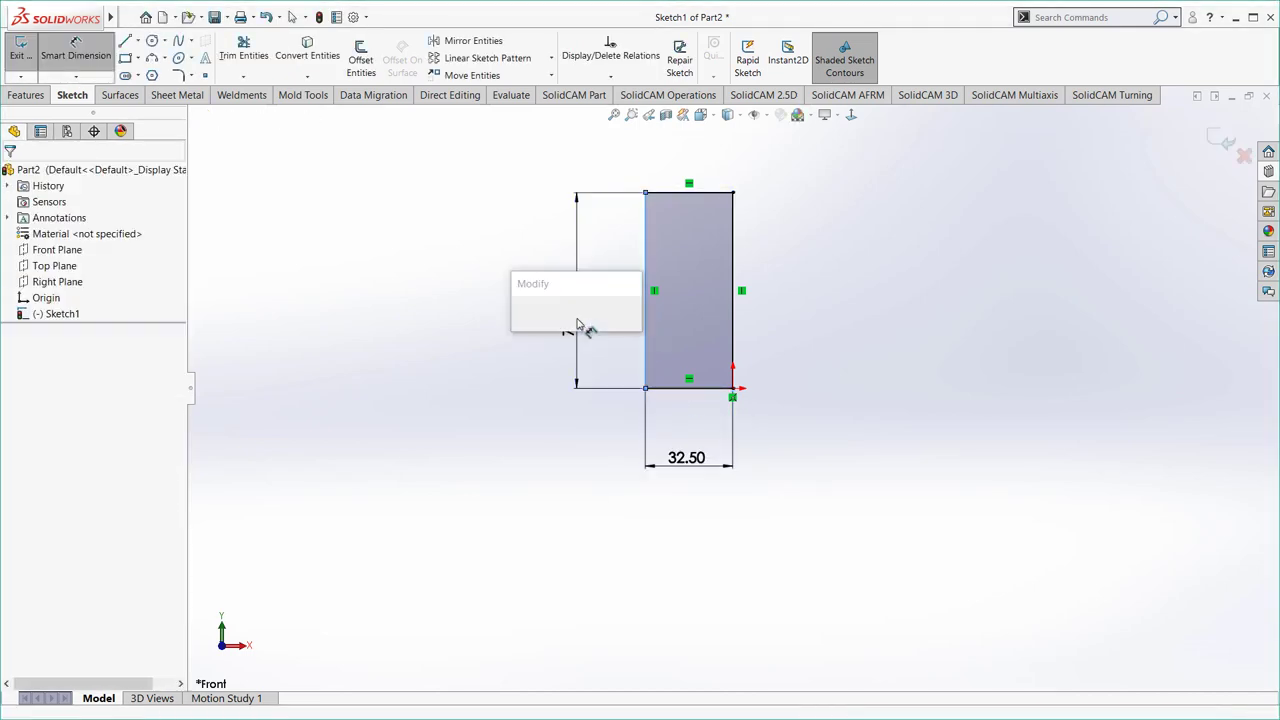
pyautogui.write('210')
pyautogui.press('Return')
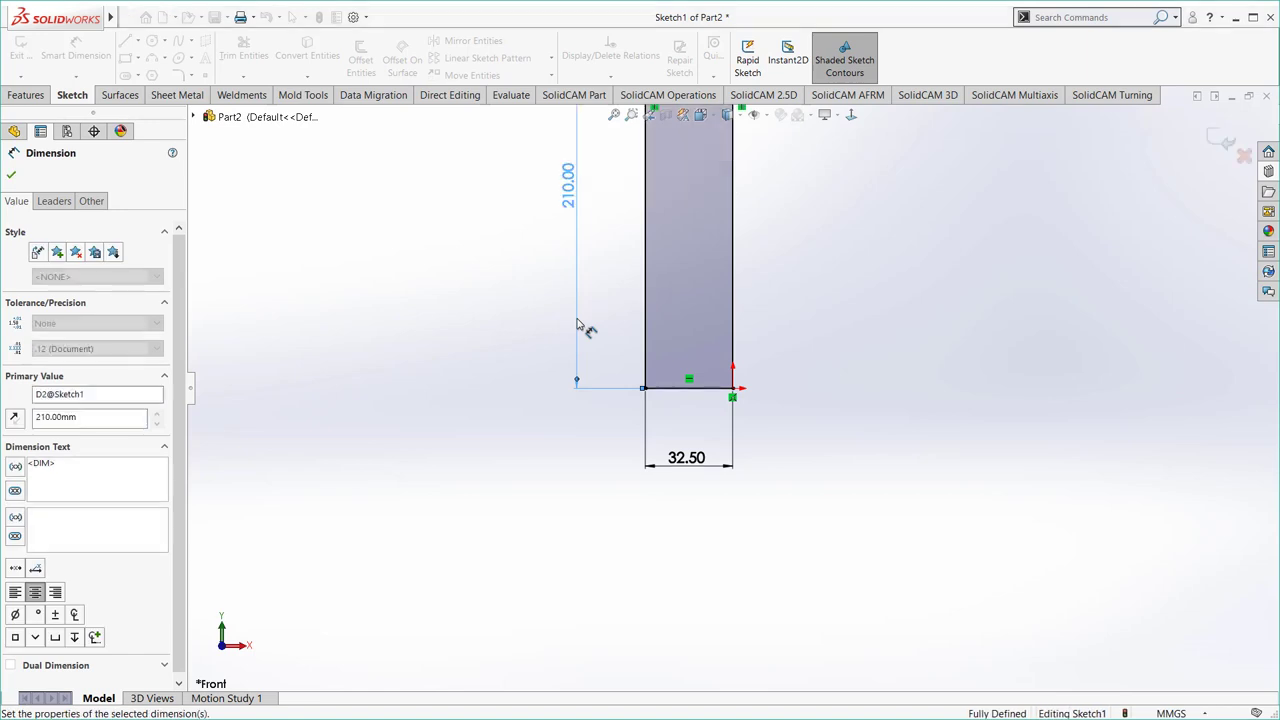
# - Convert the four rectangle lines to construction geometry
pyautogui.press('f')
pyautogui.press('Escape')
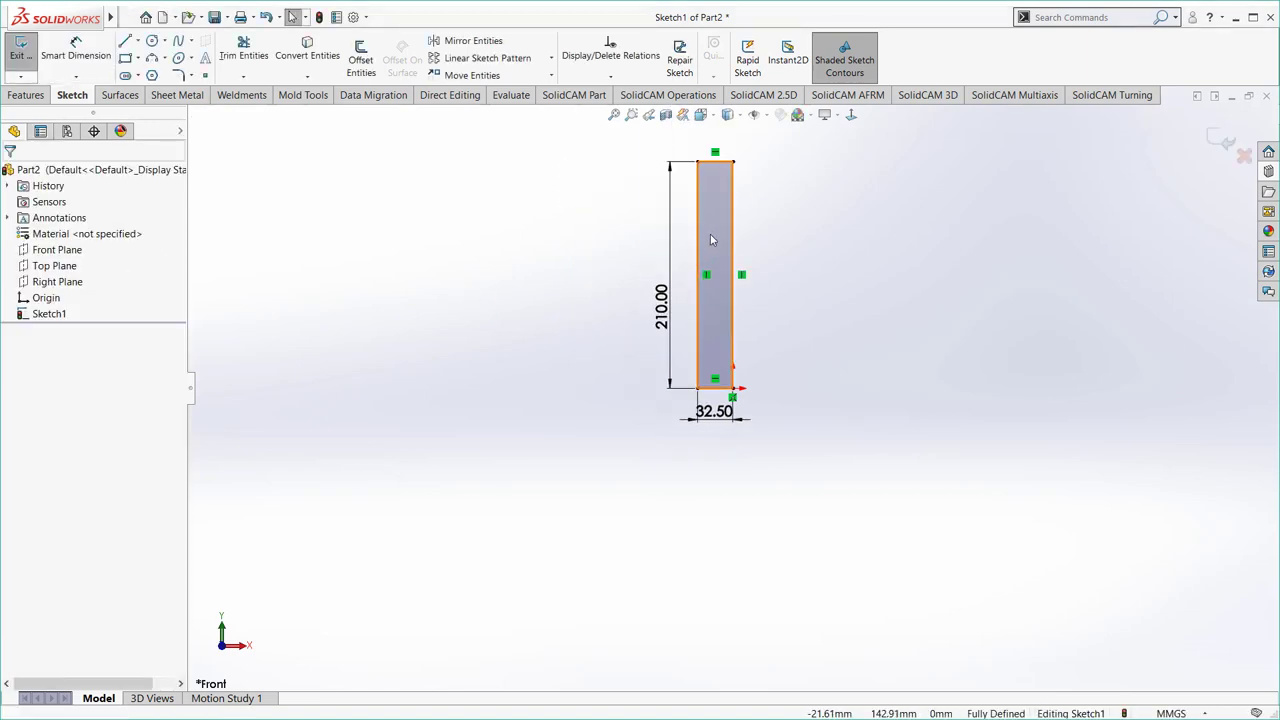
pyautogui.click(713, 240)
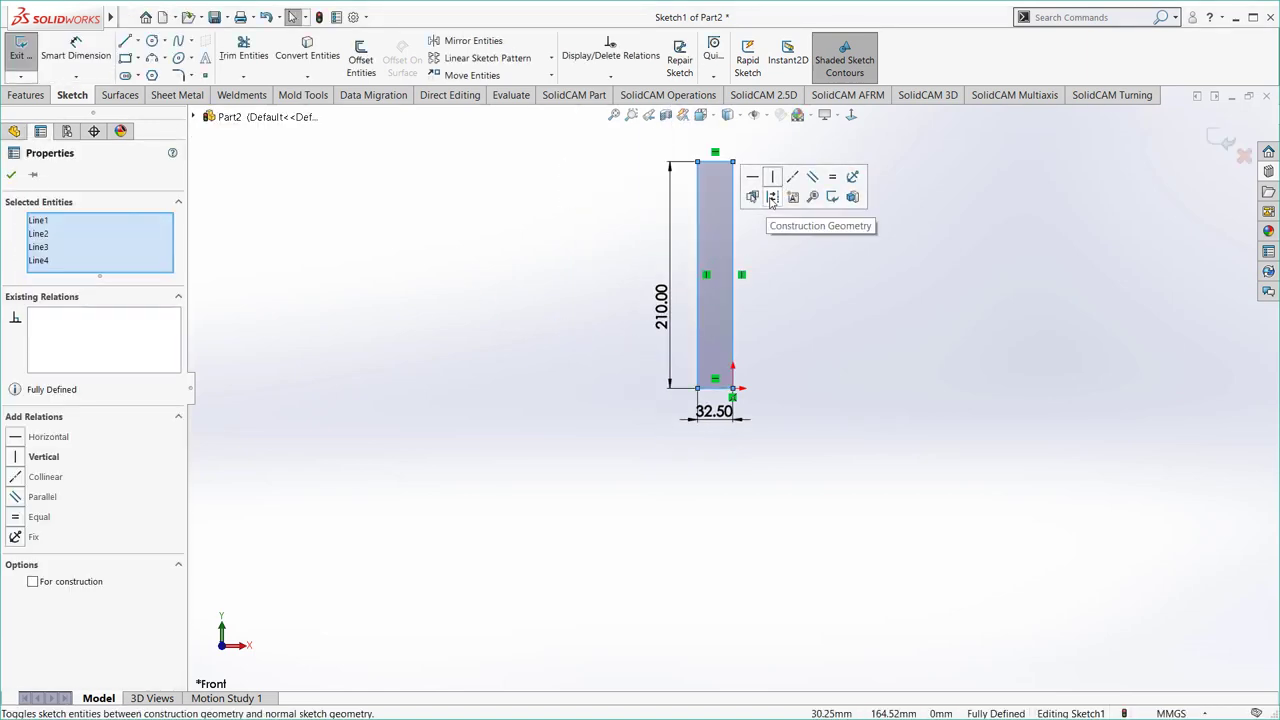
pyautogui.click(766, 199)
pyautogui.keyDown('ctrl'); pyautogui.moveTo(803, 269); pyautogui.dragTo(787, 343, button='middle'); pyautogui.keyUp('ctrl')
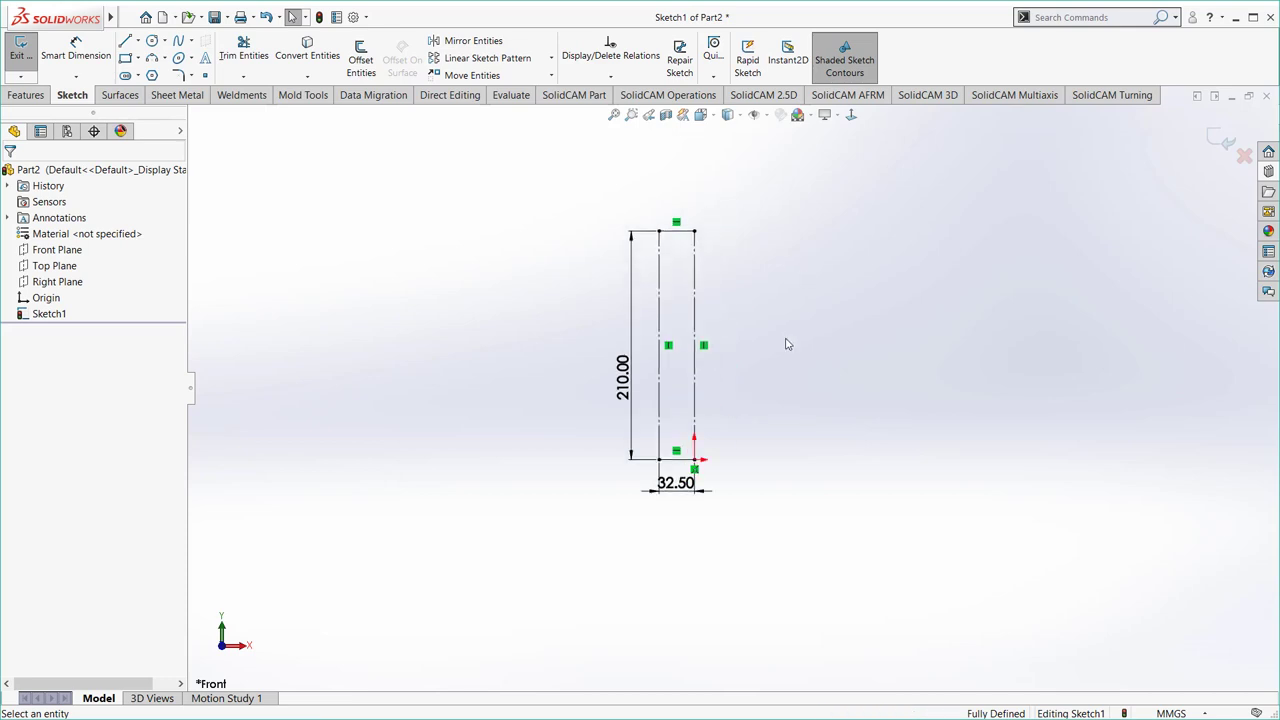
# - Draw a stepped line profile down from the rectangle's top edge
pyautogui.click(126, 45)
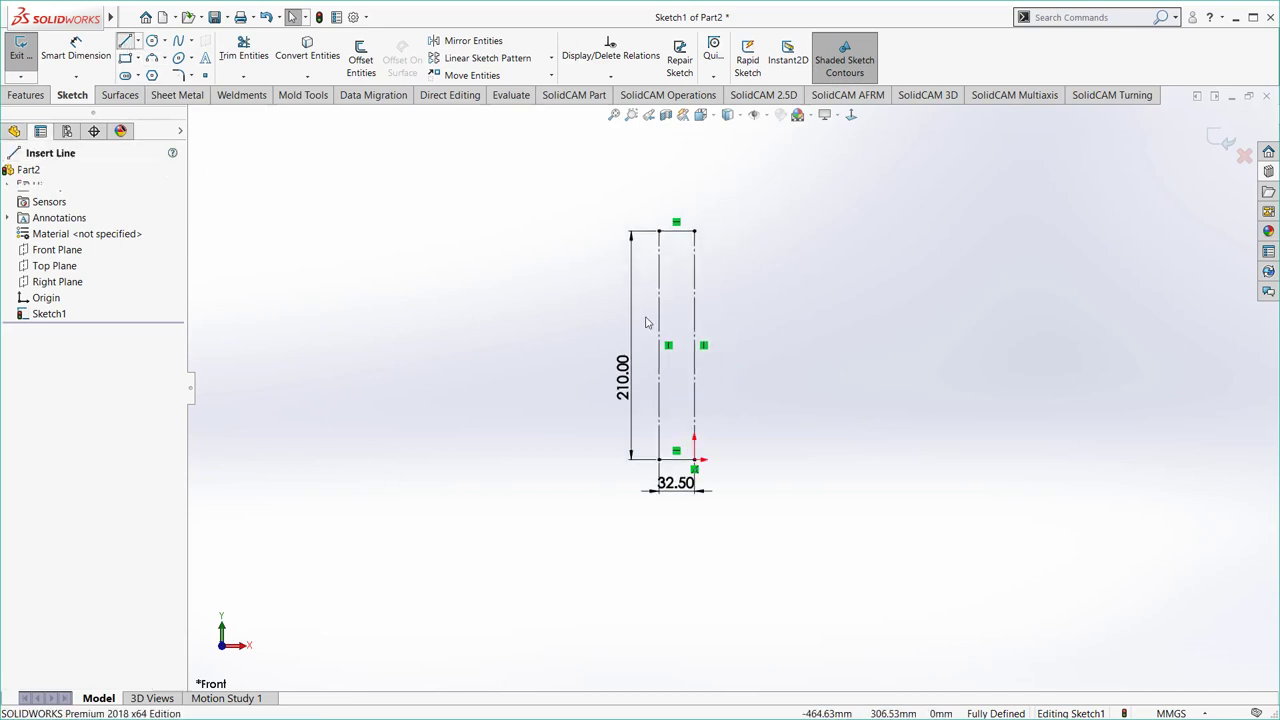
pyautogui.scroll(-5, 706, 246)
pyautogui.scroll(-3, 706, 246)
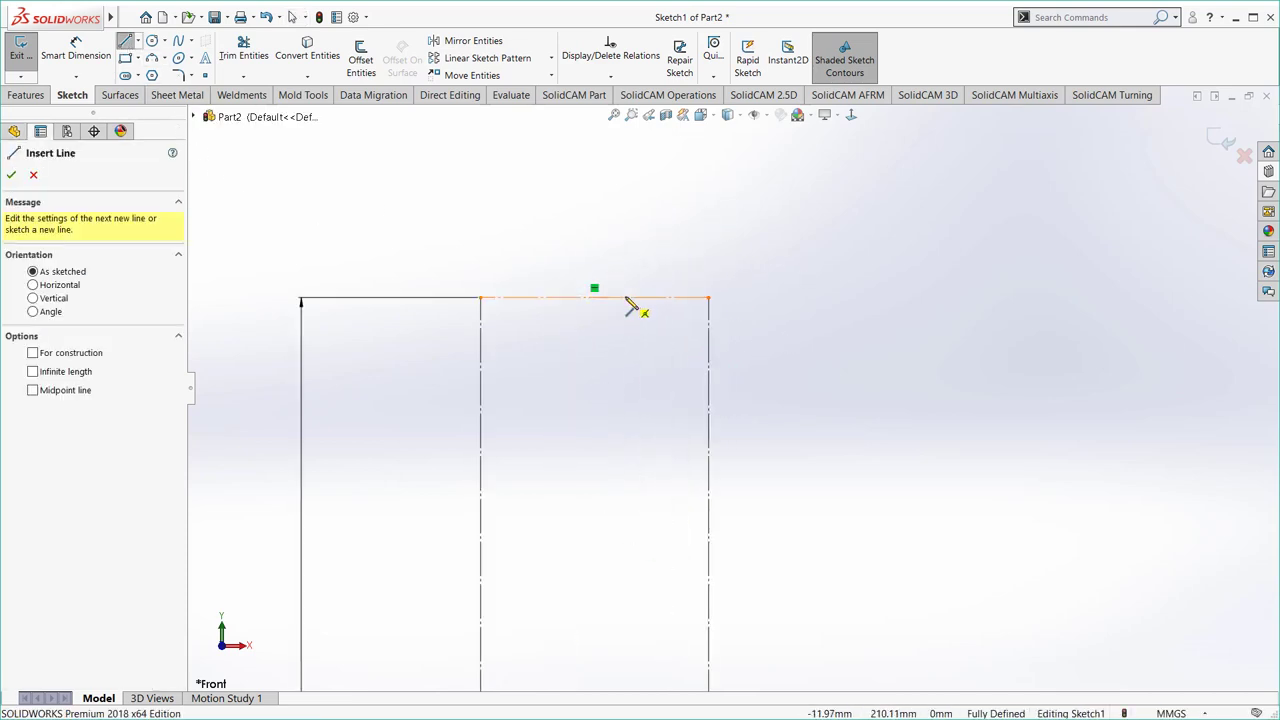
pyautogui.click(625, 297)
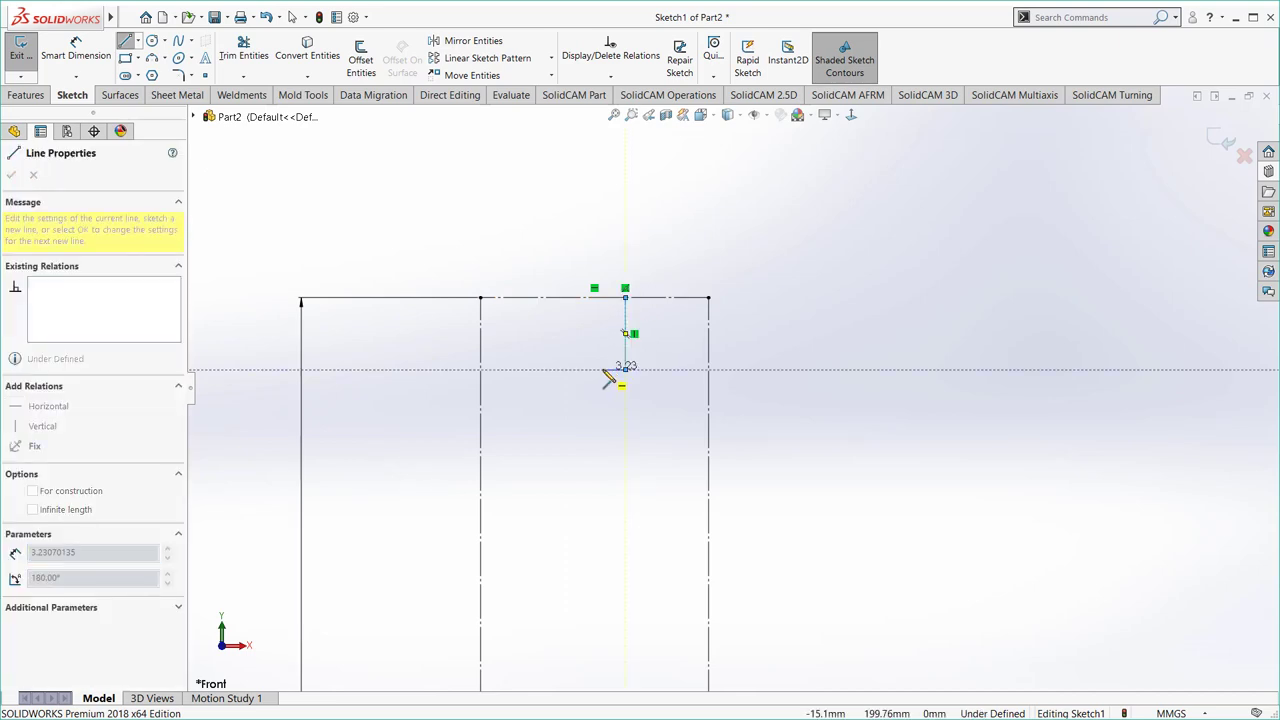
pyautogui.click(605, 372)
pyautogui.click(602, 398)
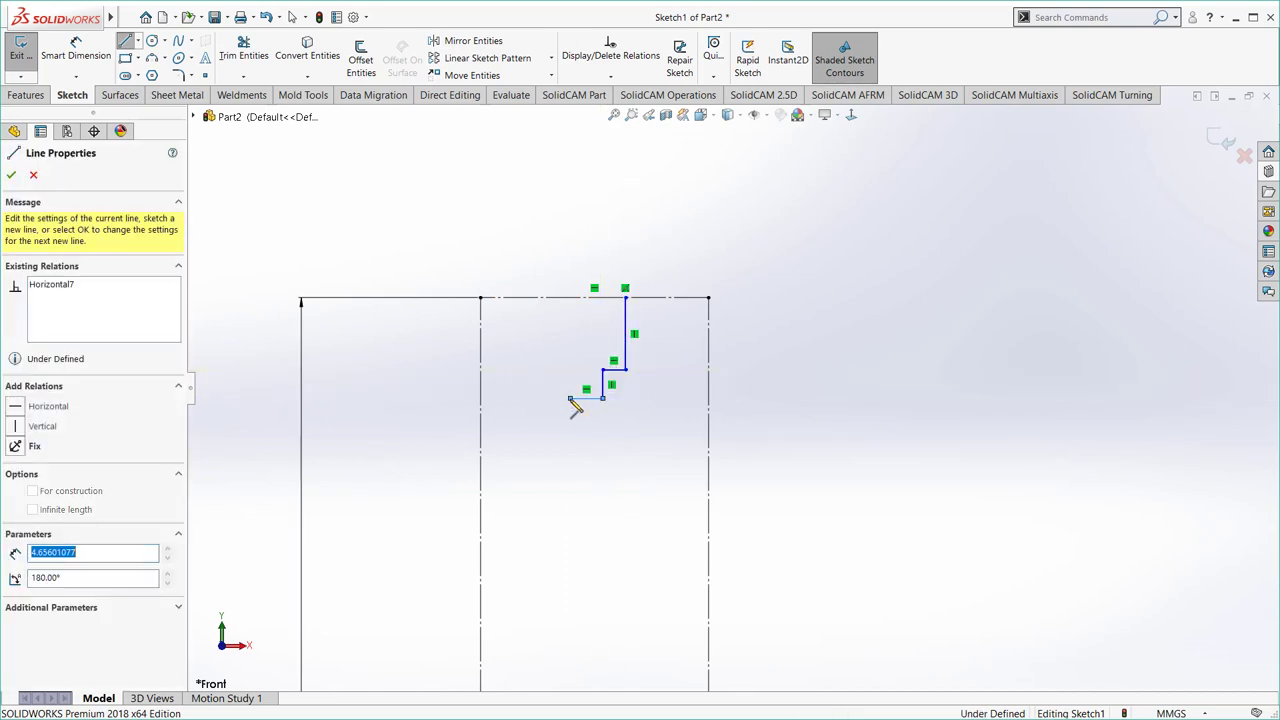
pyautogui.click(570, 400)
pyautogui.press('Escape')
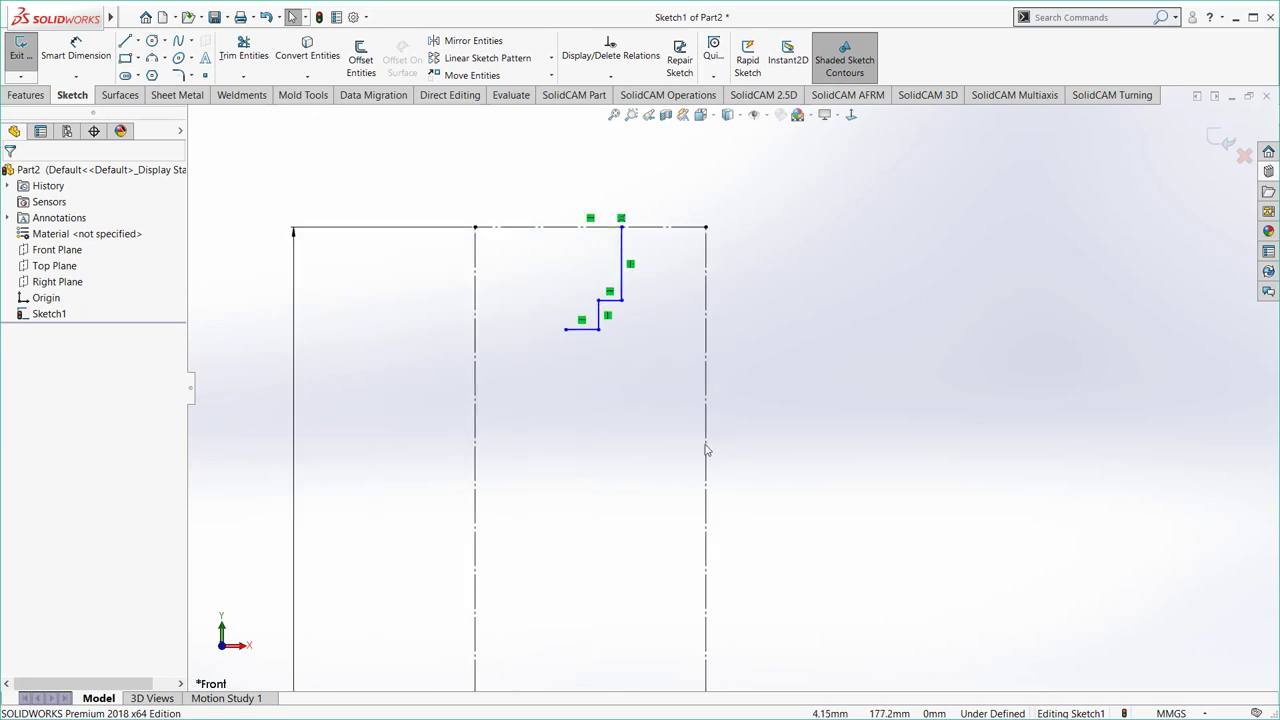
# - Dimension the profile's horizontal distances from the right edge as 32.50 and 35.00
pyautogui.click(60, 47)
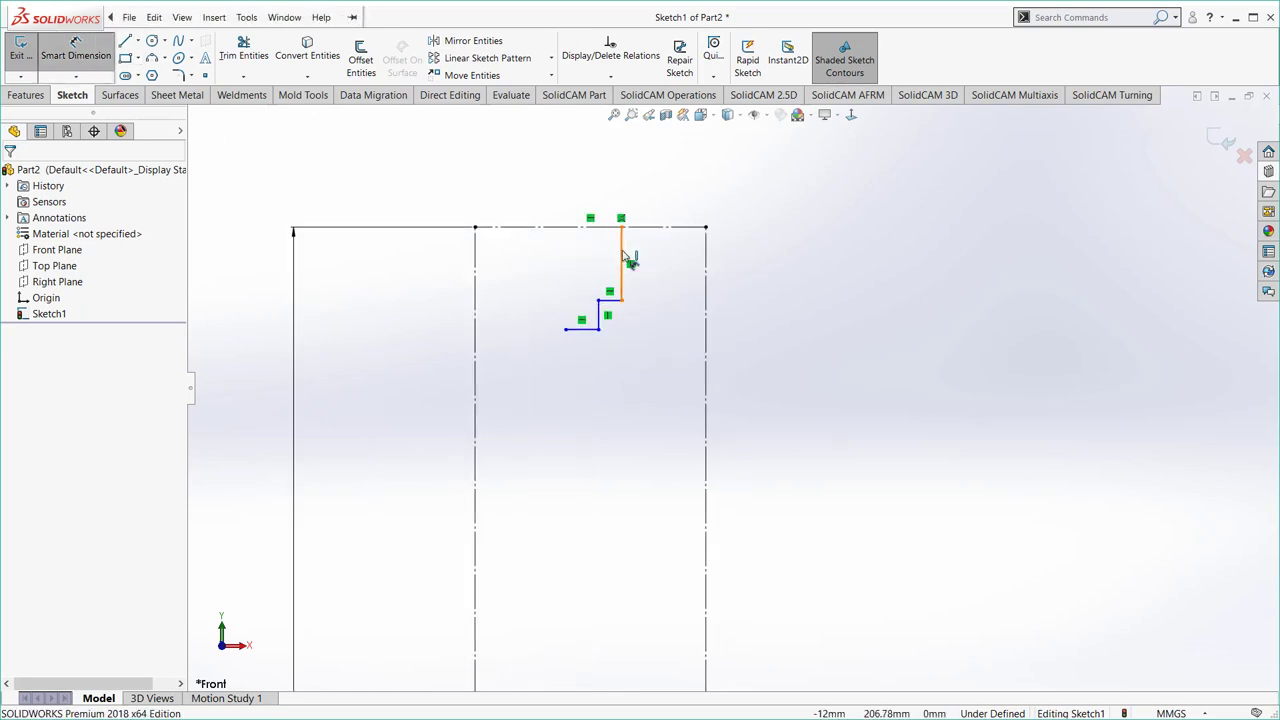
pyautogui.click(628, 258)
pyautogui.click(706, 282)
pyautogui.click(716, 178)
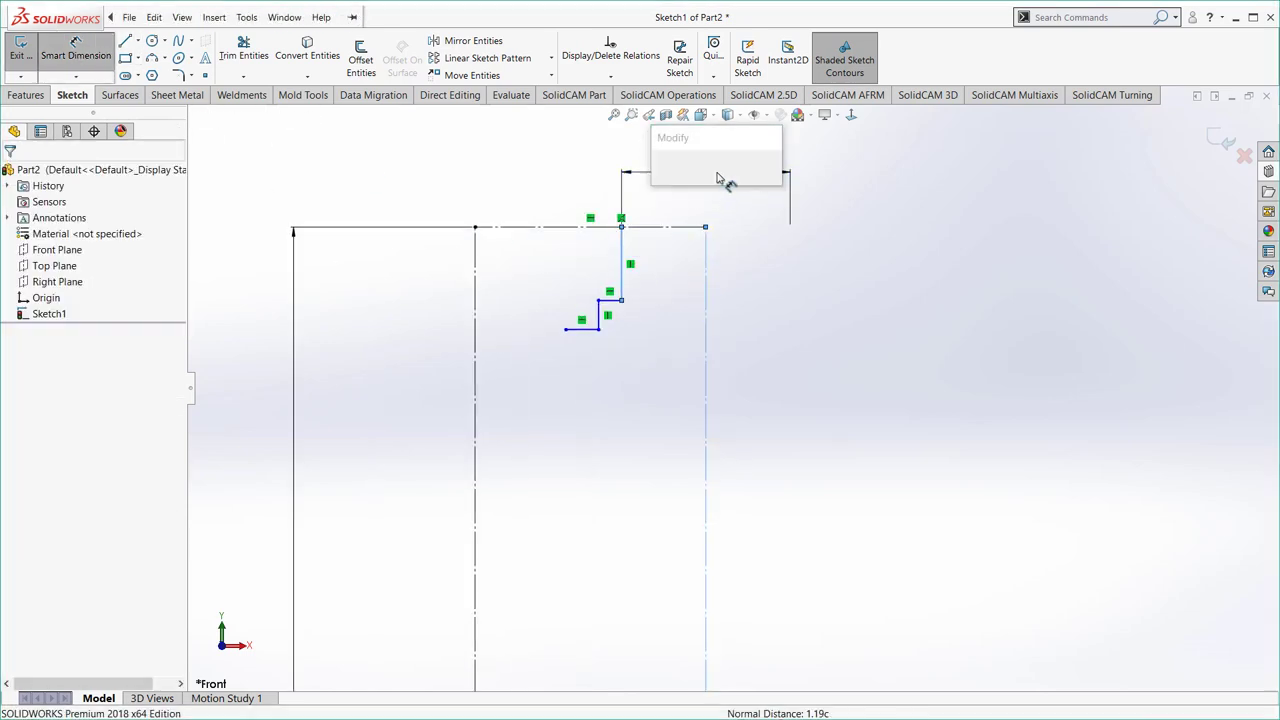
pyautogui.write('3')
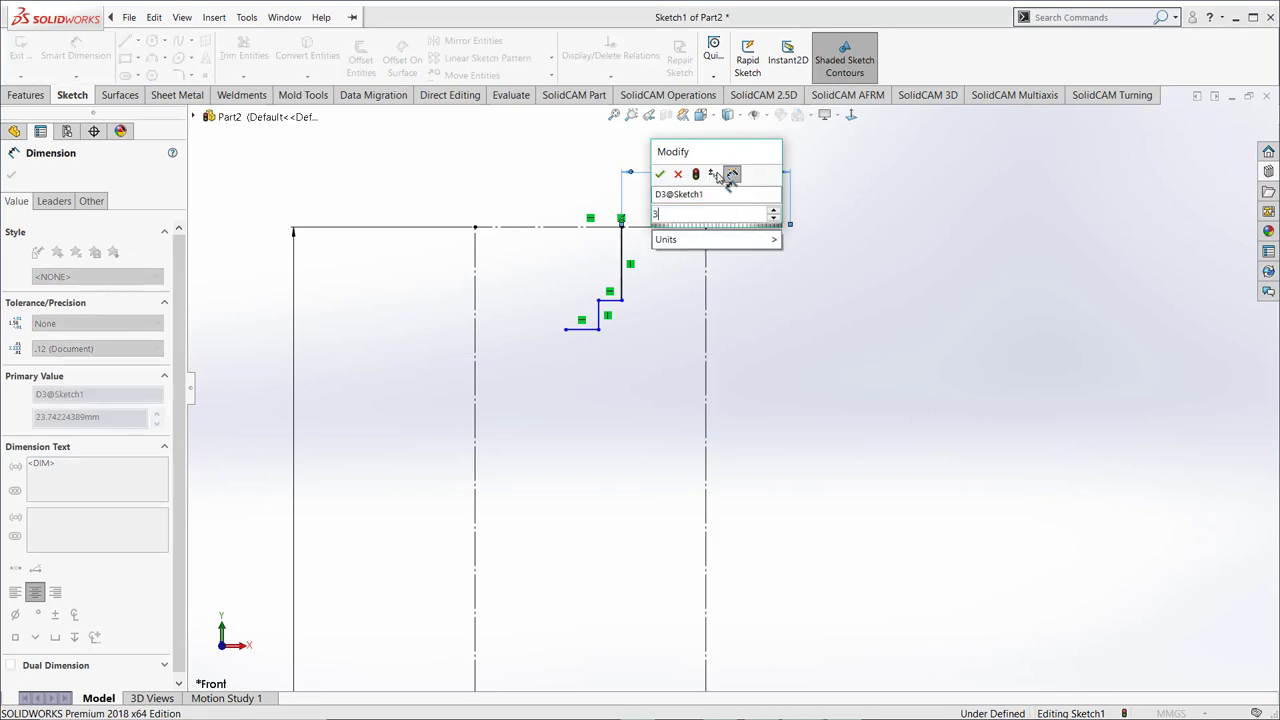
pyautogui.write('2.5')
pyautogui.press('Return')
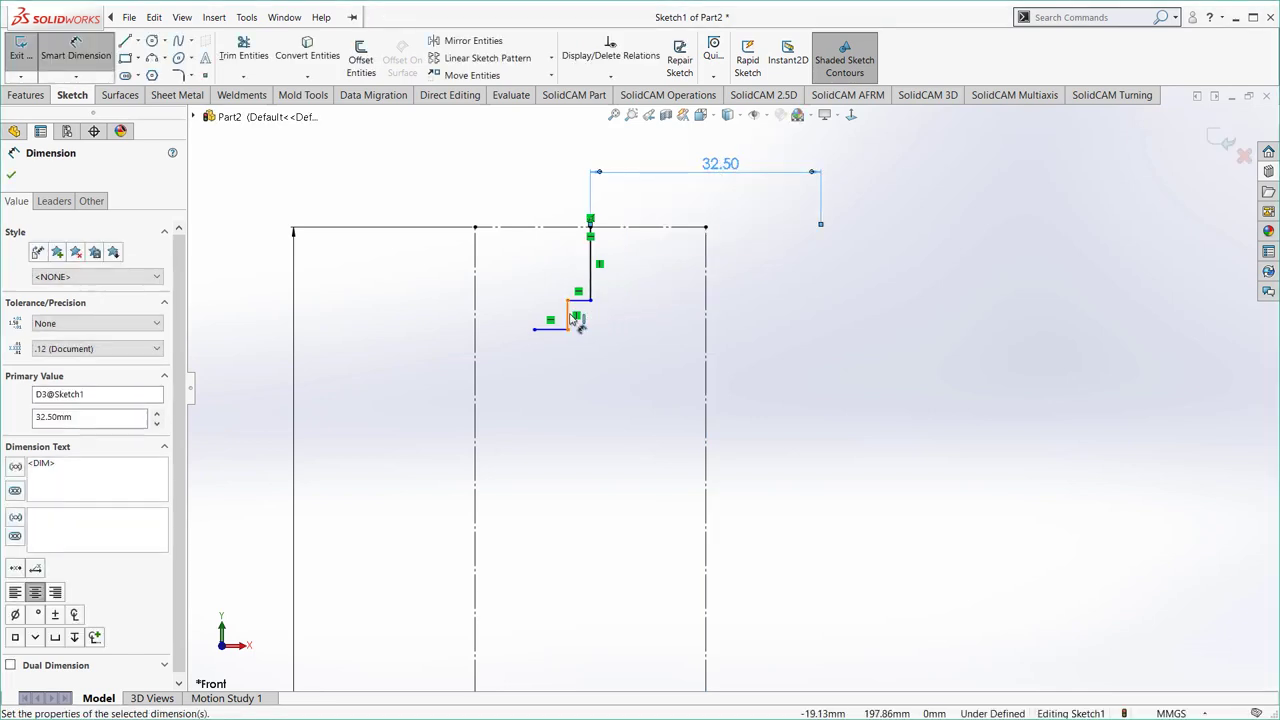
pyautogui.click(706, 300)
pyautogui.click(738, 178)
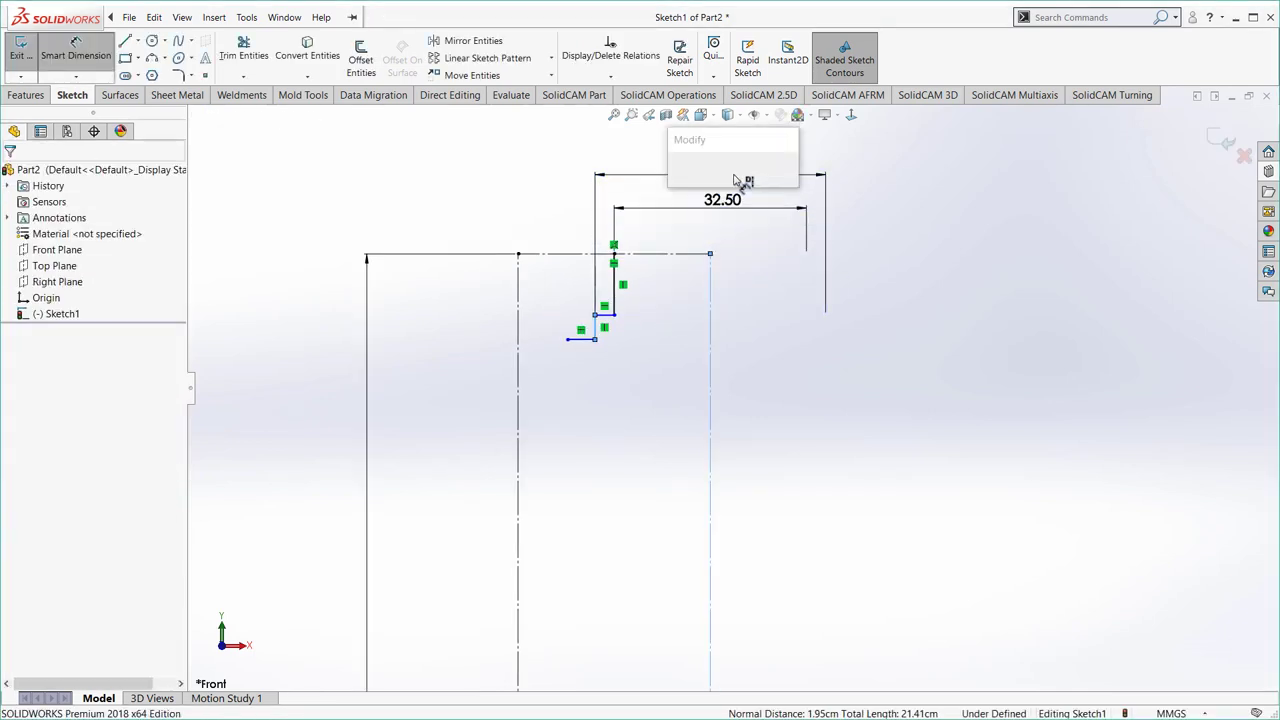
pyautogui.write('35')
pyautogui.press('Return')
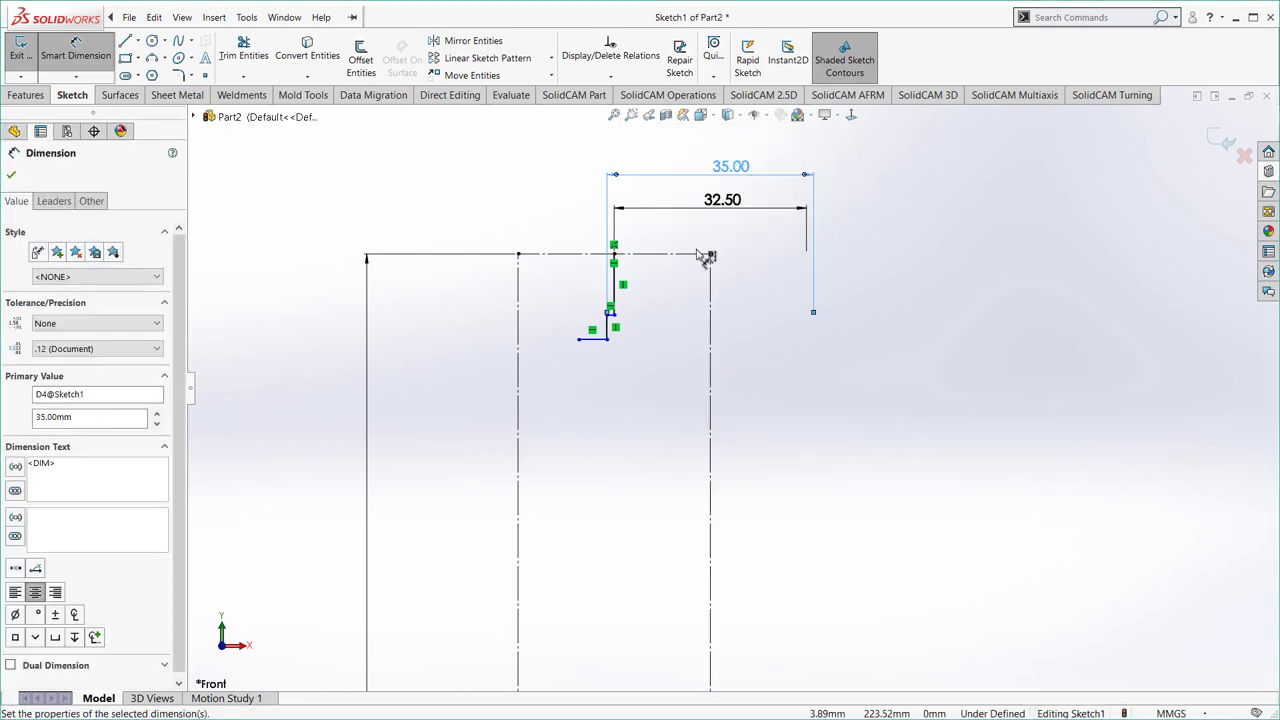
# - Add a 40.00 horizontal dimension and a 19.00 length on the vertical line
pyautogui.click(716, 330)
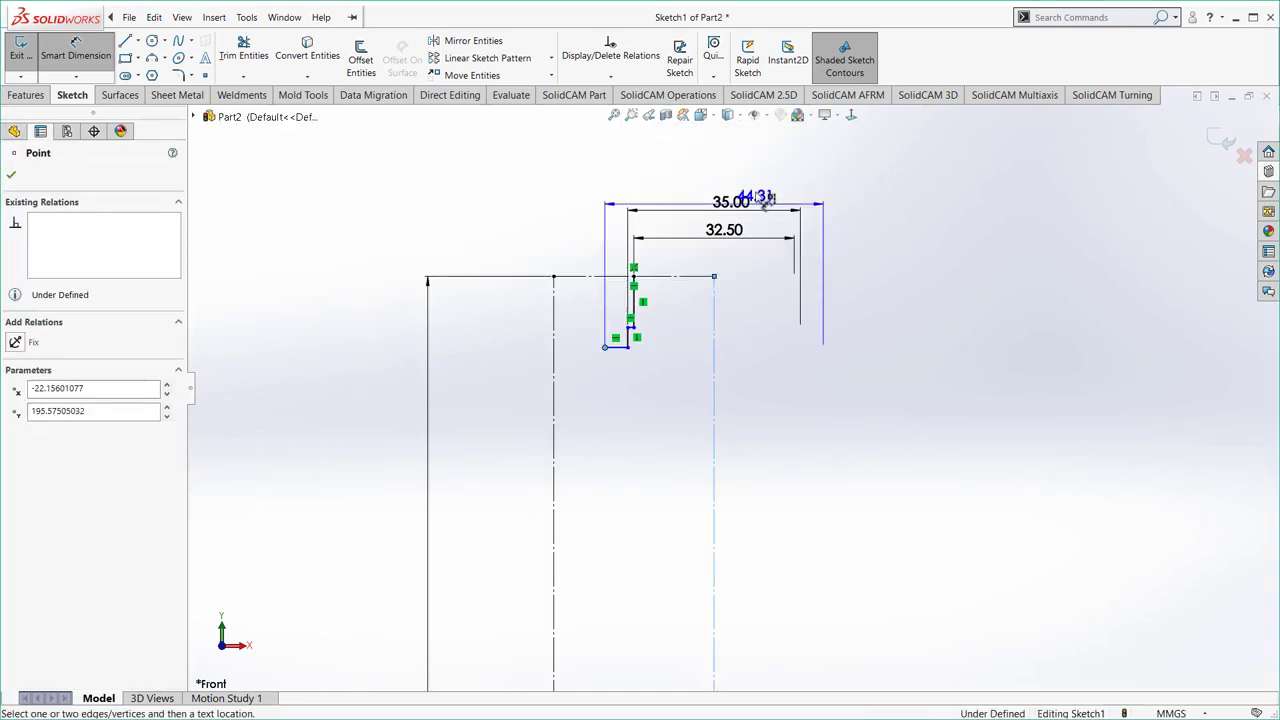
pyautogui.click(760, 172)
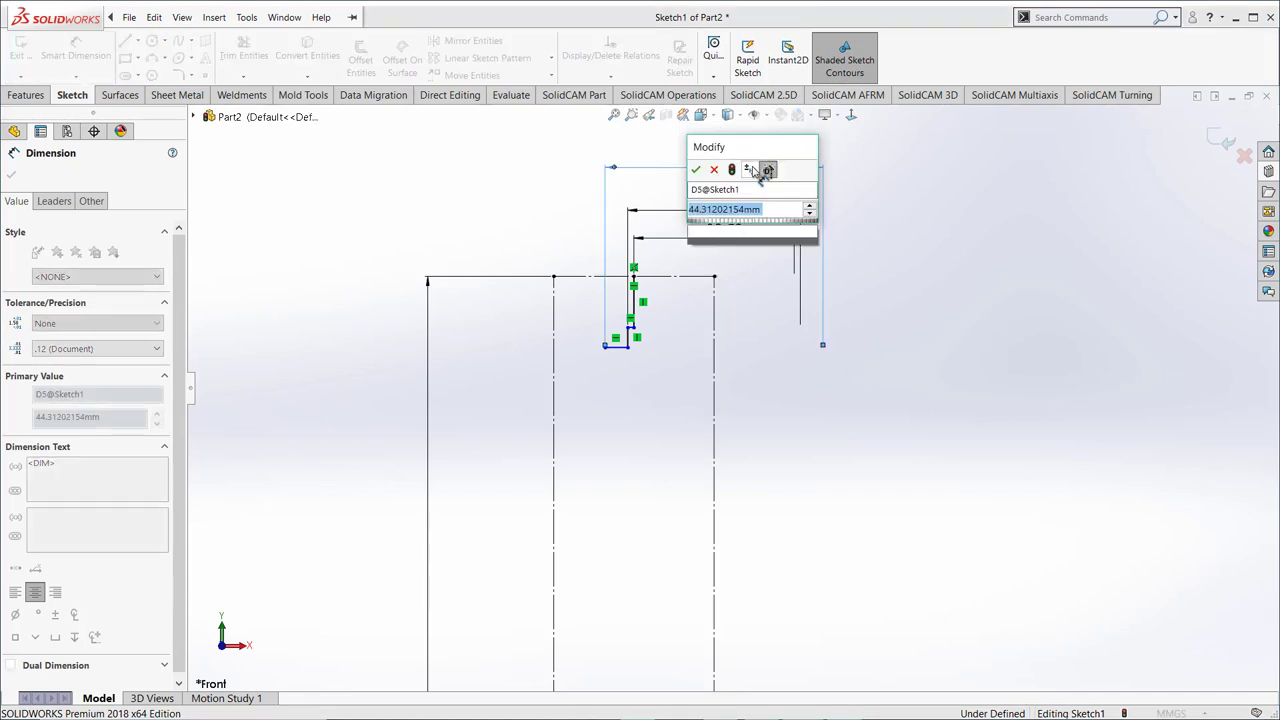
pyautogui.write('40')
pyautogui.press('Return')
pyautogui.click(916, 318)
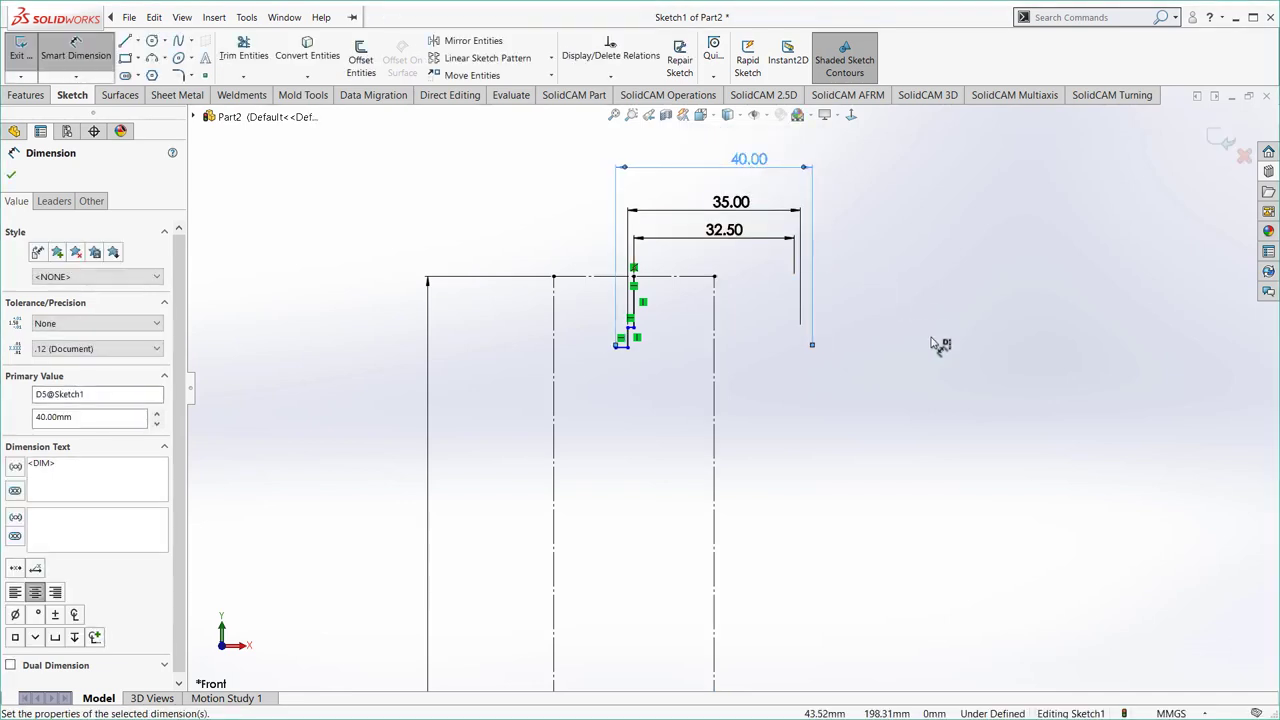
pyautogui.scroll(-2, 695, 371)
pyautogui.scroll(-1, 695, 371)
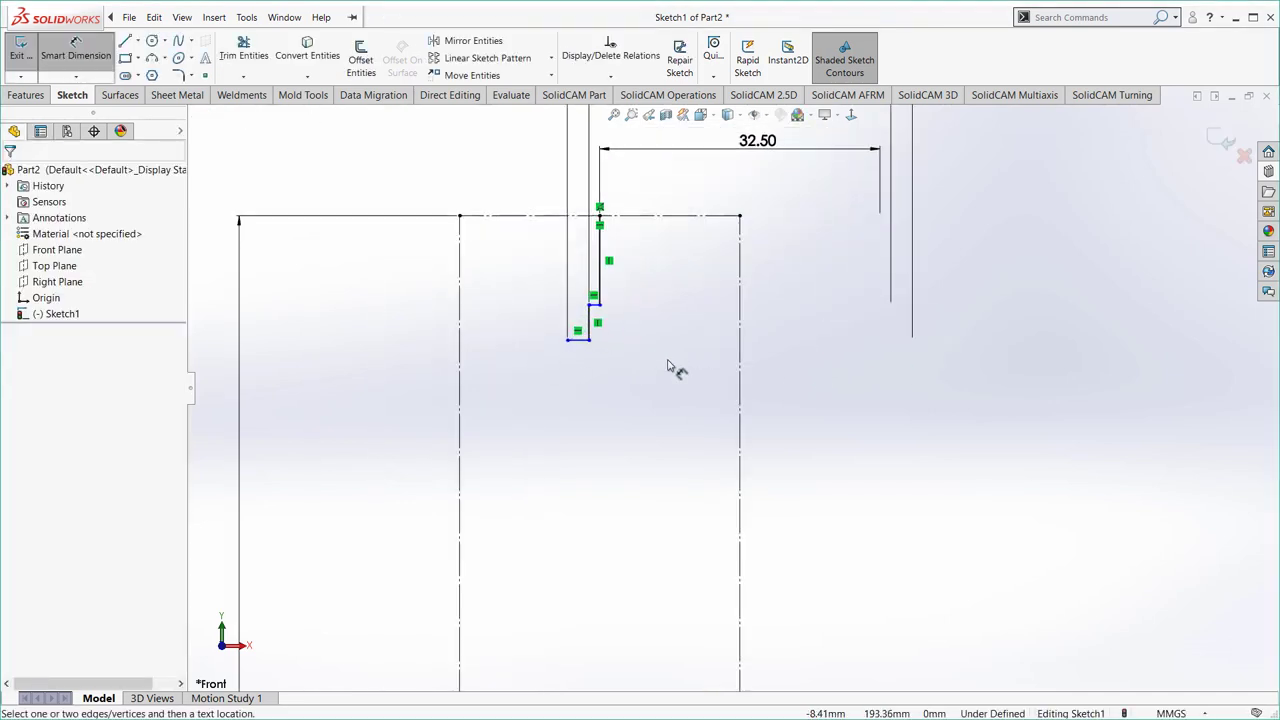
pyautogui.scroll(-2, 650, 320)
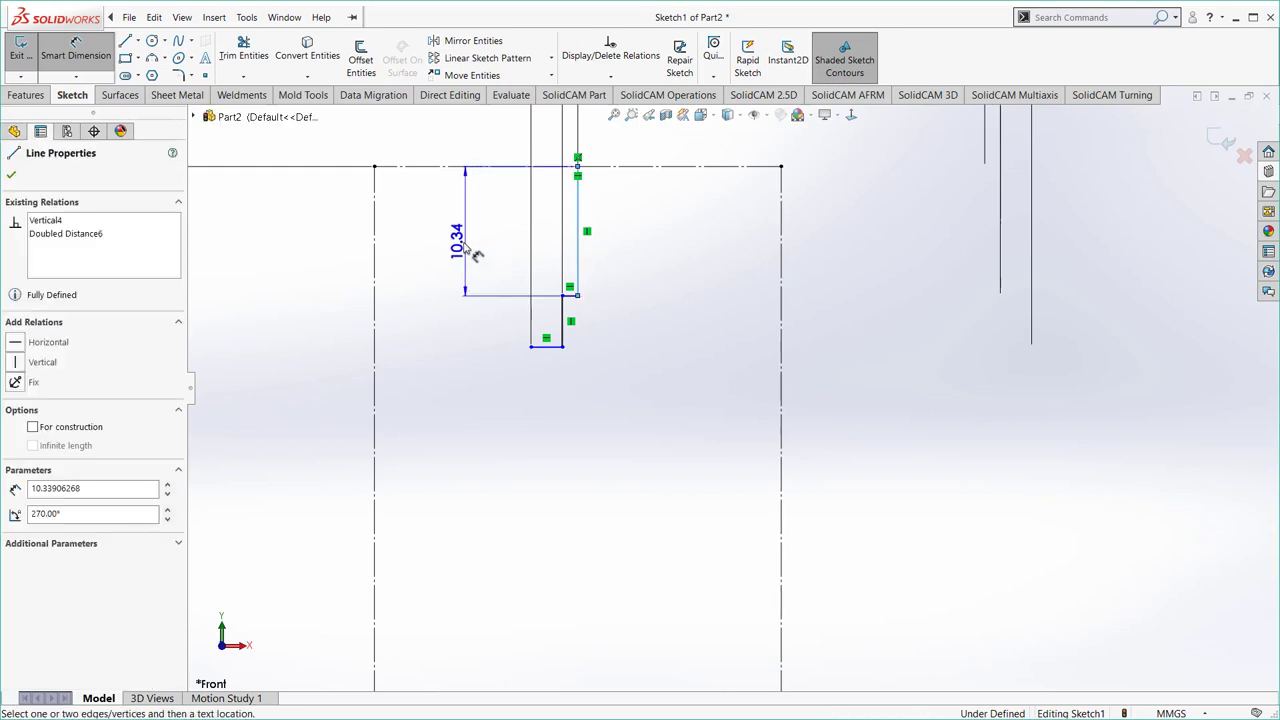
pyautogui.click(464, 248)
pyautogui.write('19.')
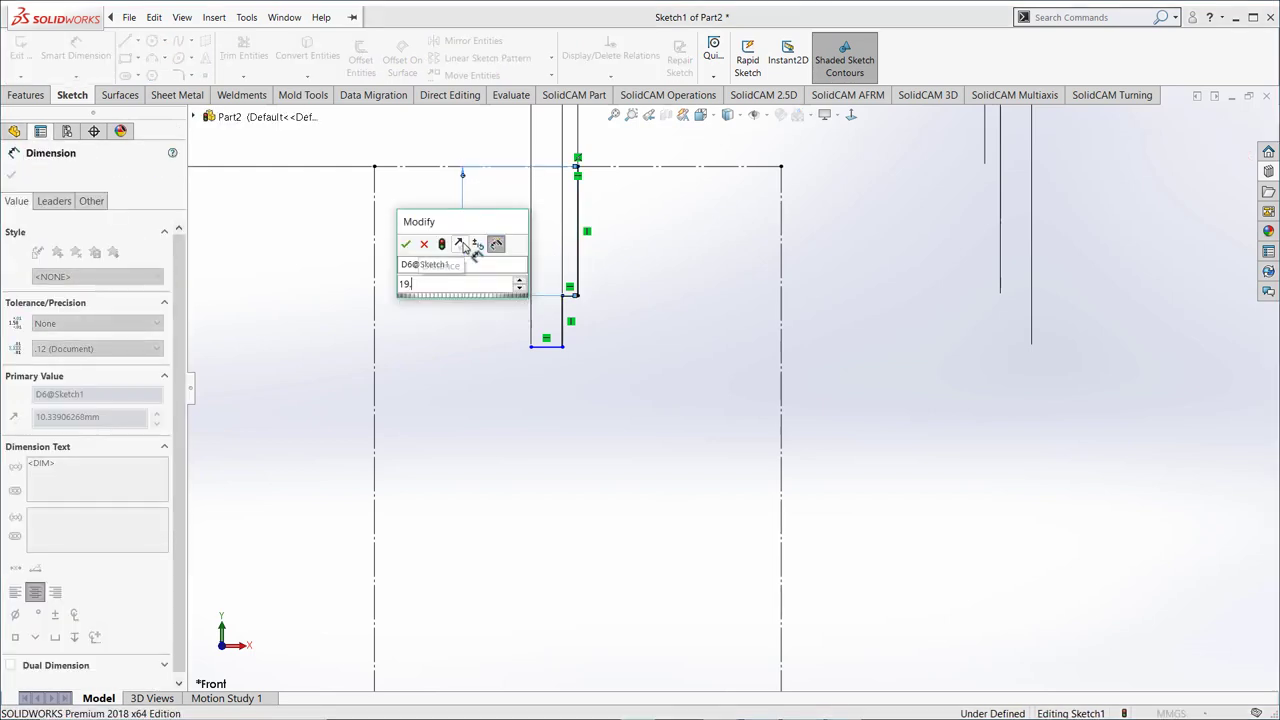
pyautogui.press('Return')
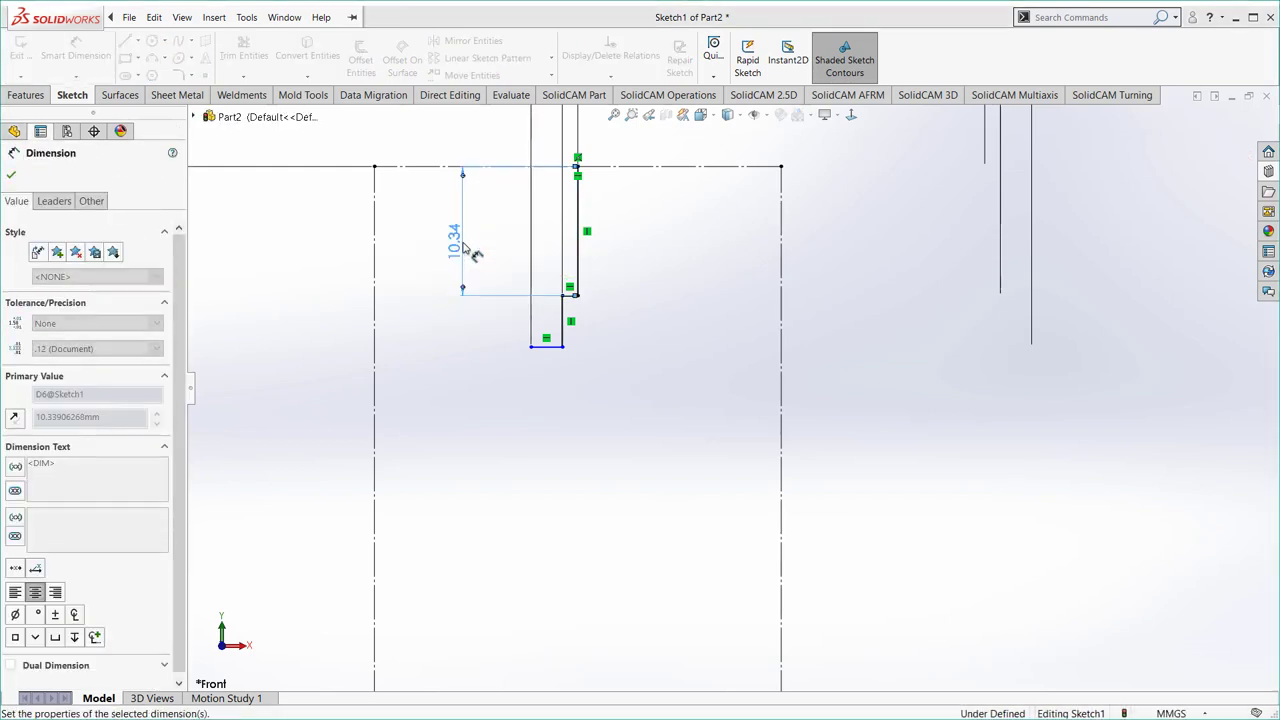
pyautogui.press('Escape')
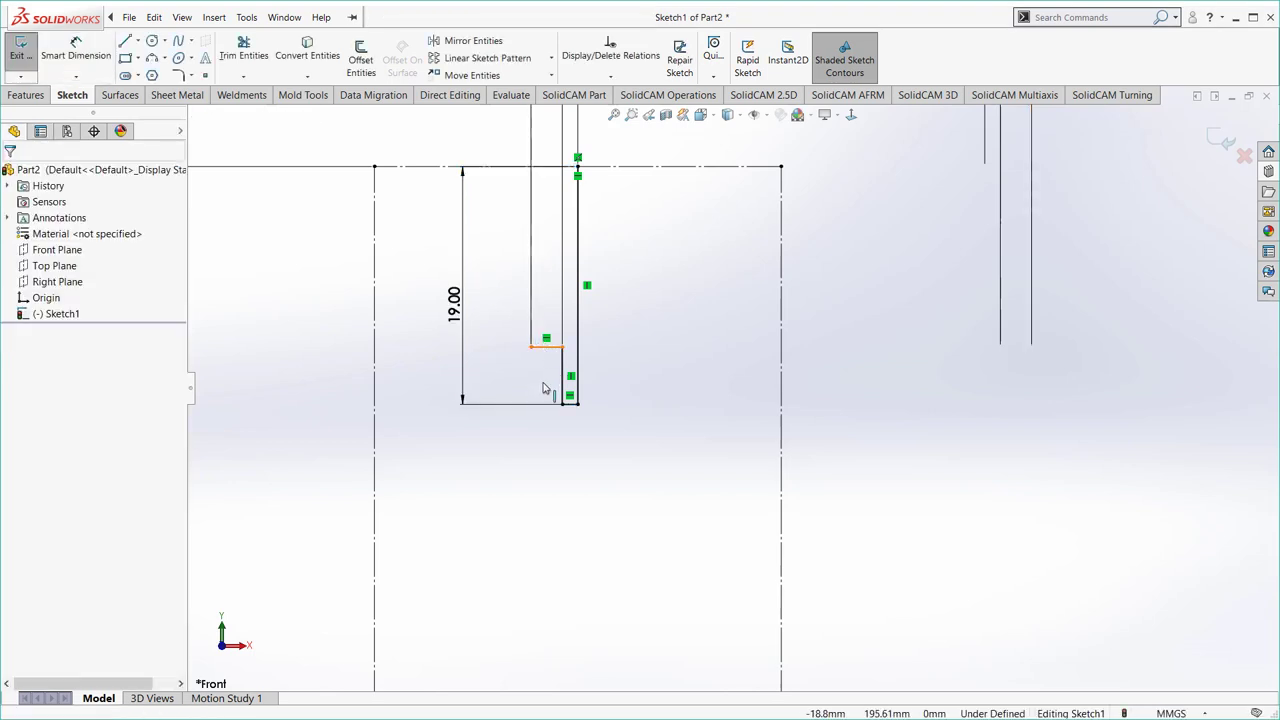
# - Pull the short neck step down and dimension it 3.00
pyautogui.moveTo(543, 346); pyautogui.dragTo(535, 468)
pyautogui.click(75, 48)
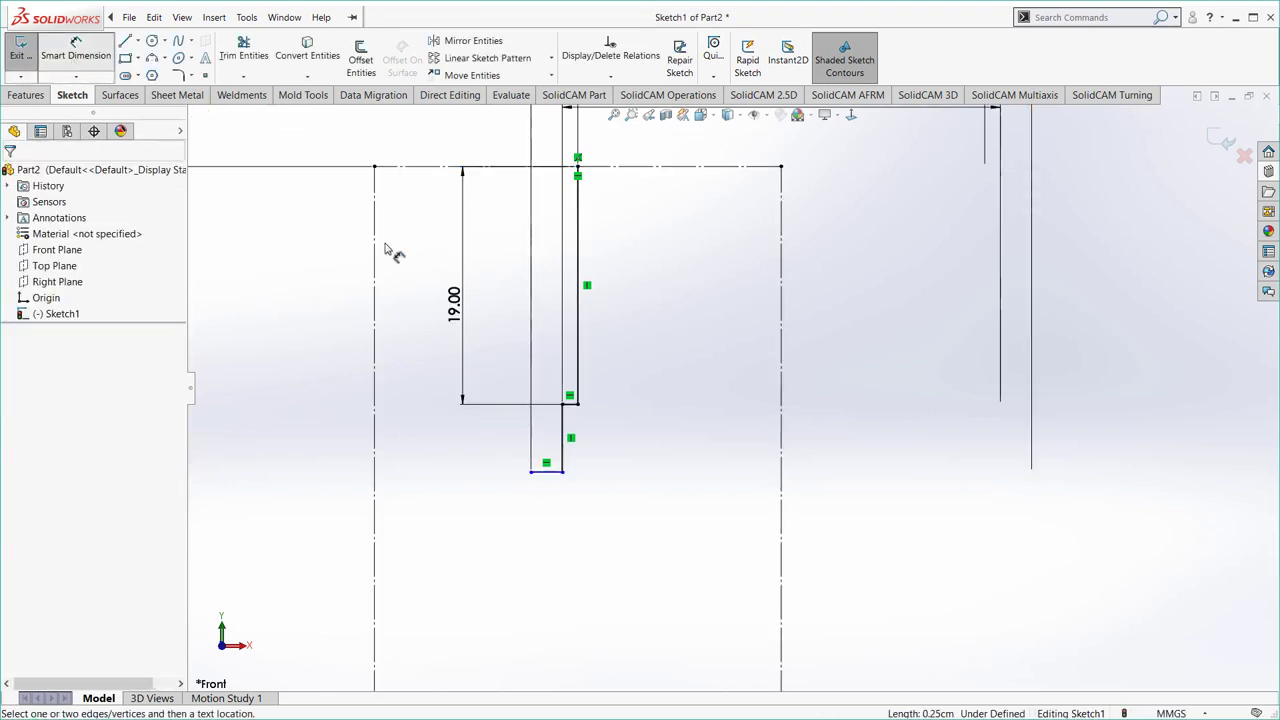
pyautogui.click(568, 435)
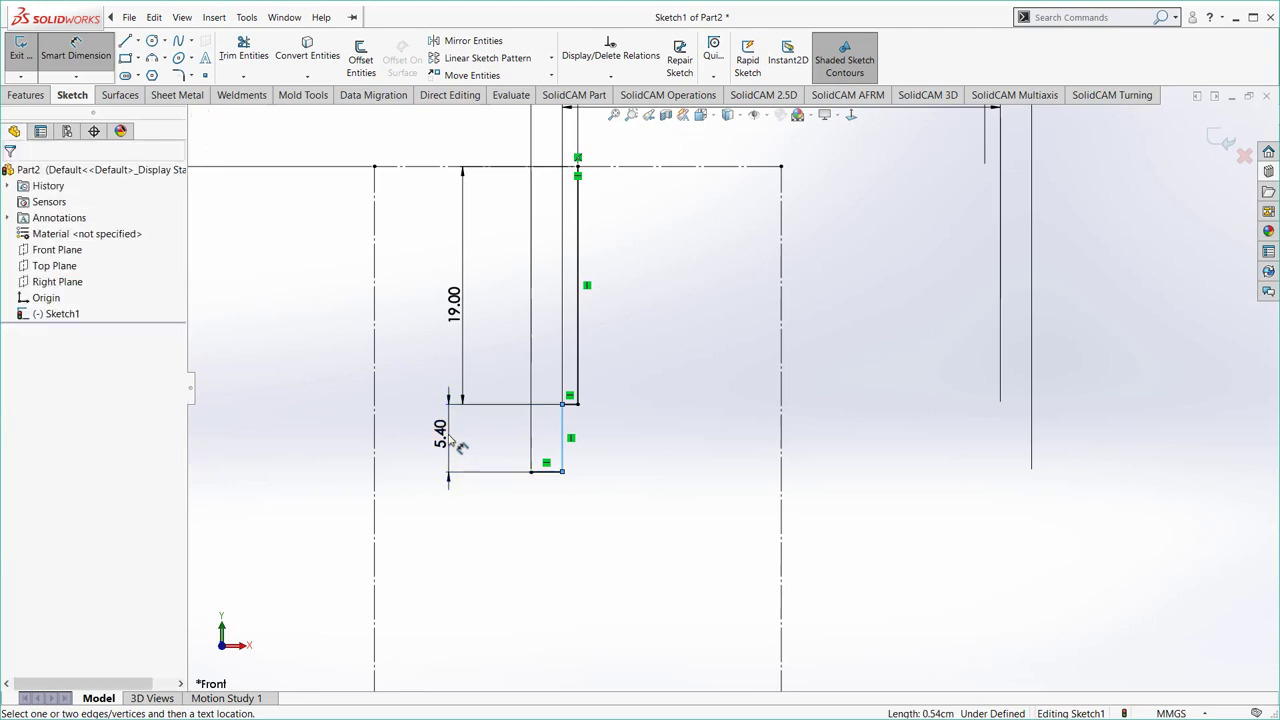
pyautogui.click(450, 440)
pyautogui.press('Return')
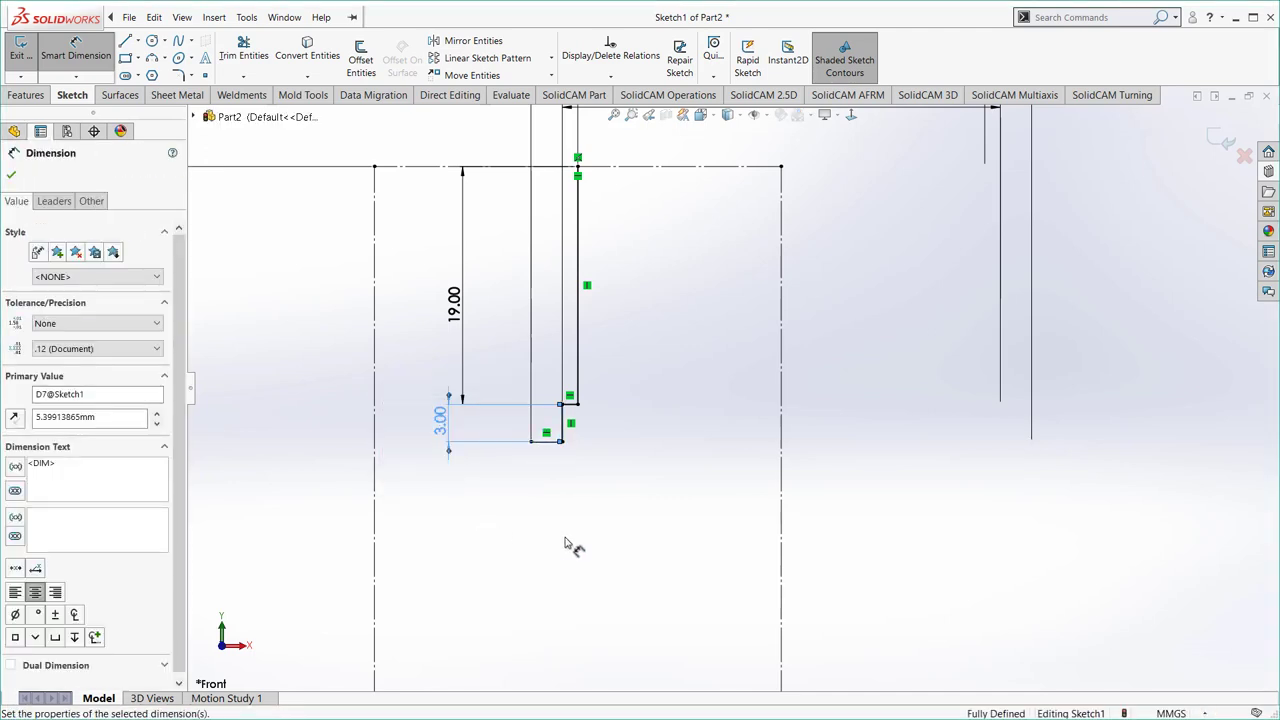
pyautogui.press('Escape')
pyautogui.scroll(3, 574, 540)
pyautogui.scroll(3, 620, 565)
# - Draw a slanted line from the centre axis to the baseline plus a short flat segment
pyautogui.scroll(2, 700, 610)
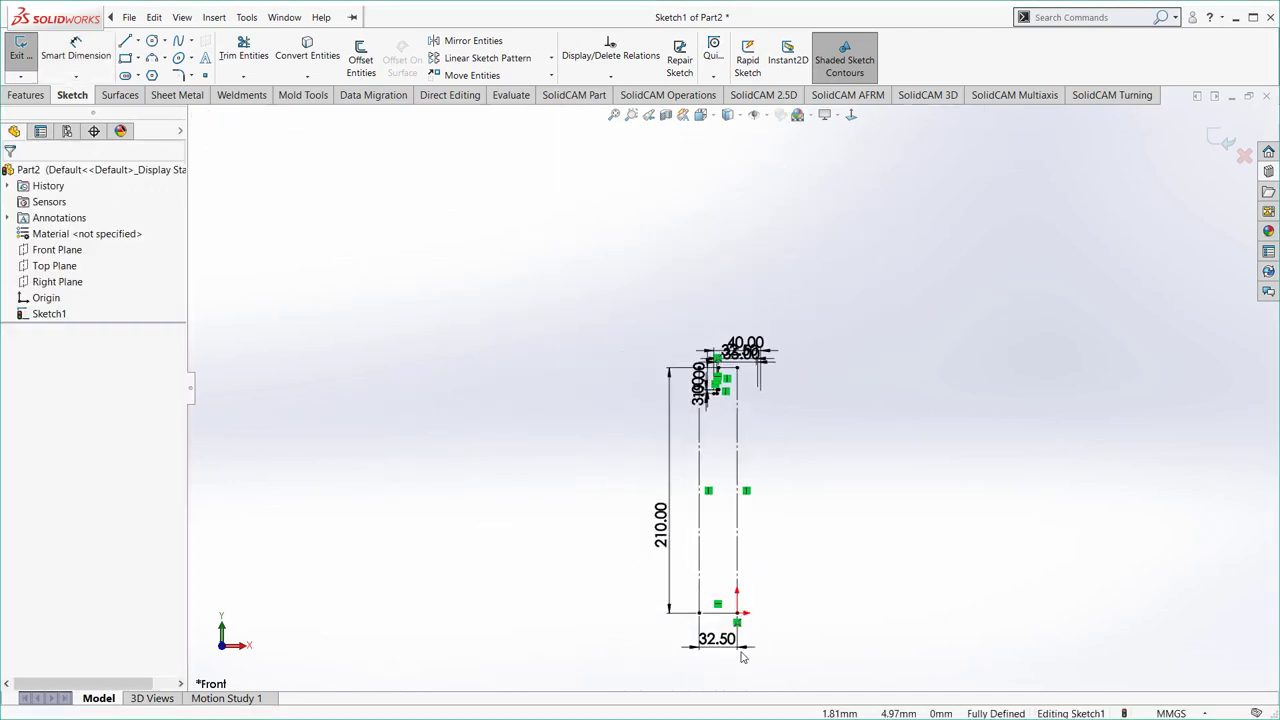
pyautogui.scroll(-2, 725, 580)
pyautogui.scroll(-4, 737, 531)
pyautogui.scroll(-2, 600, 500)
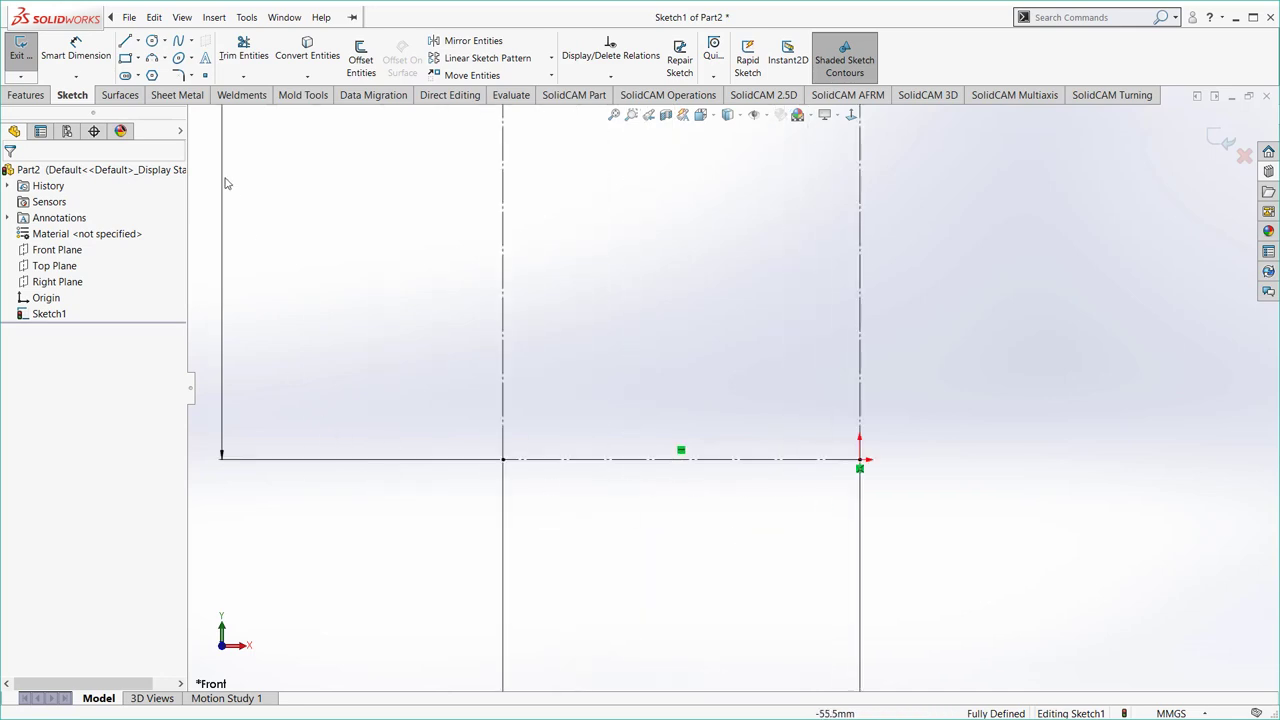
pyautogui.click(129, 17)
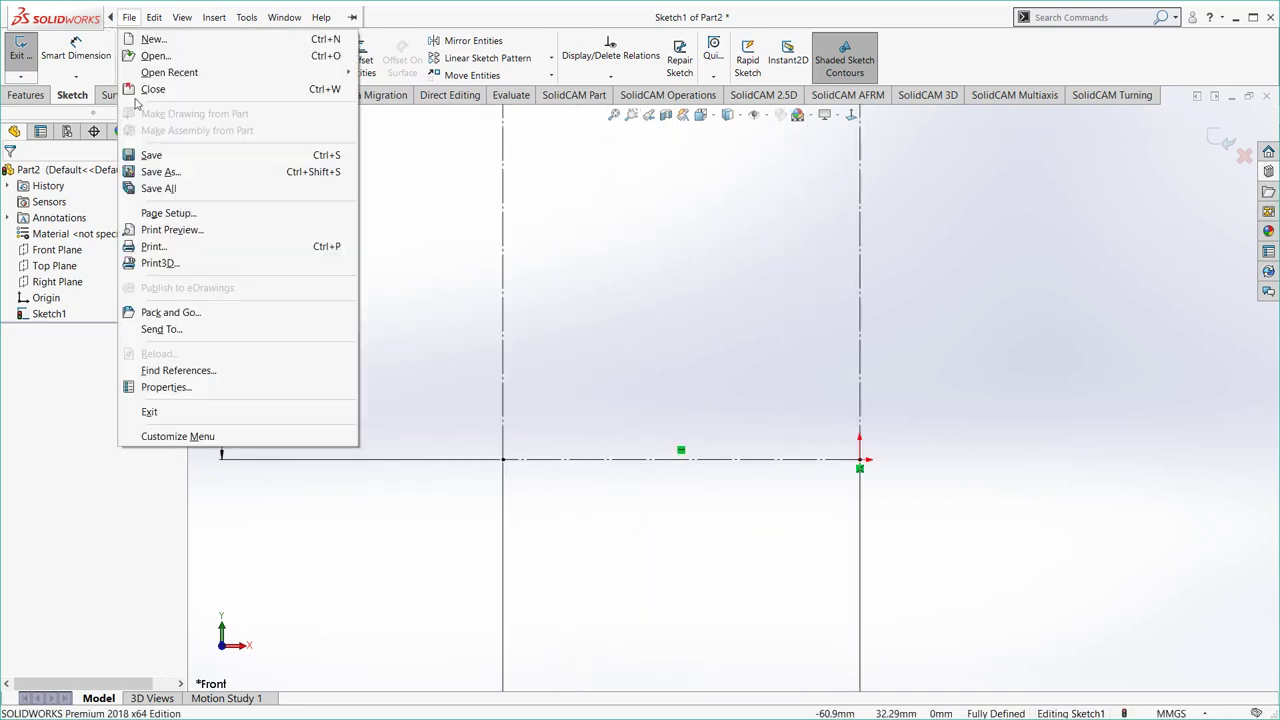
pyautogui.click(431, 234)
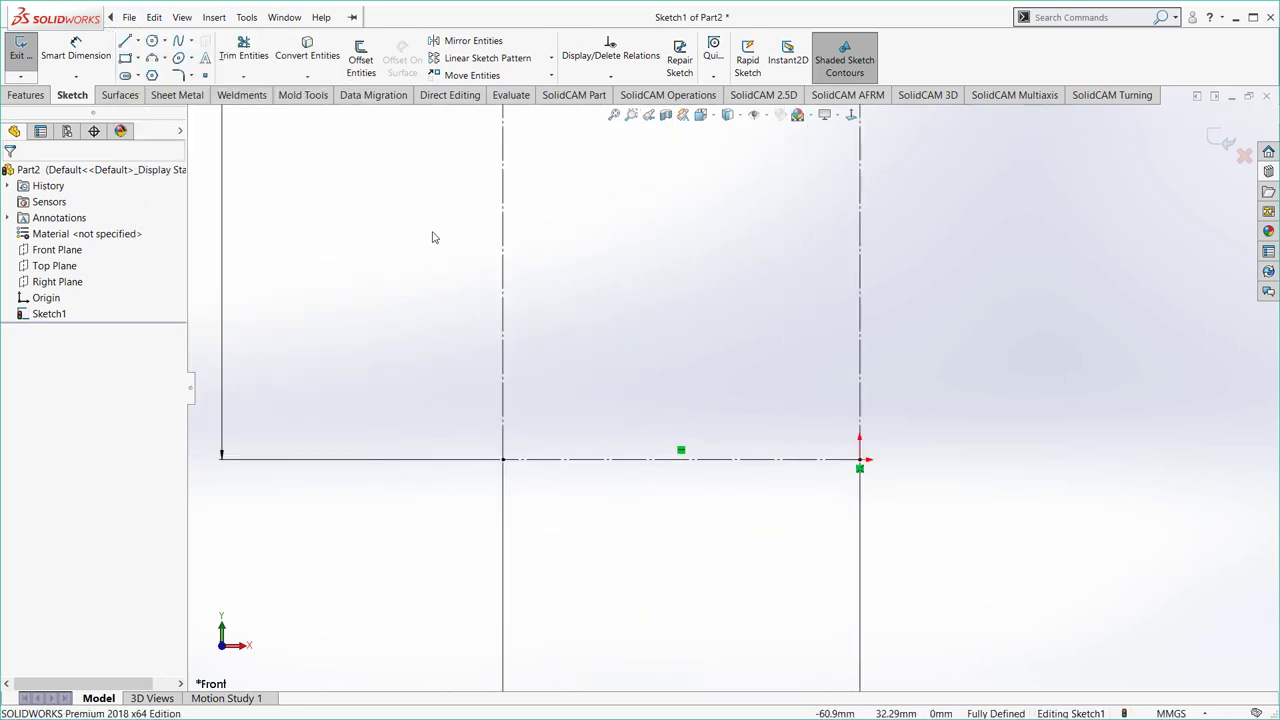
pyautogui.click(503, 226)
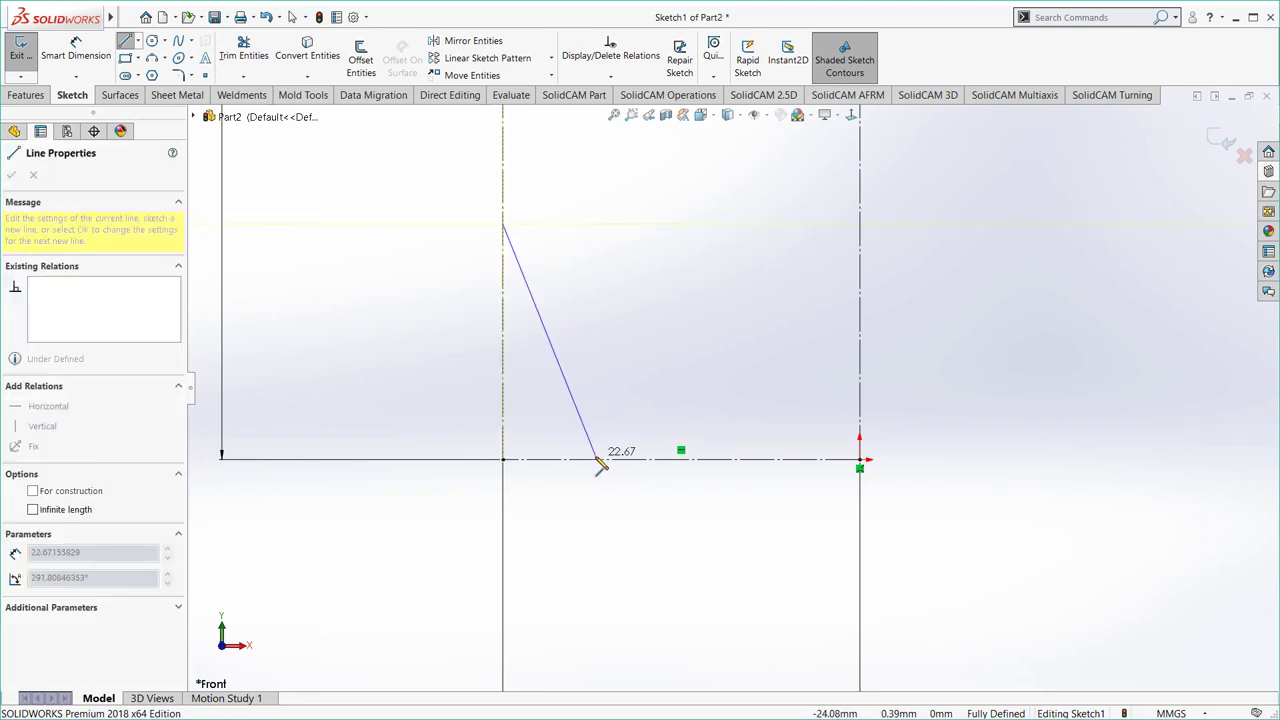
pyautogui.click(595, 453)
pyautogui.click(647, 459)
pyautogui.press('Escape')
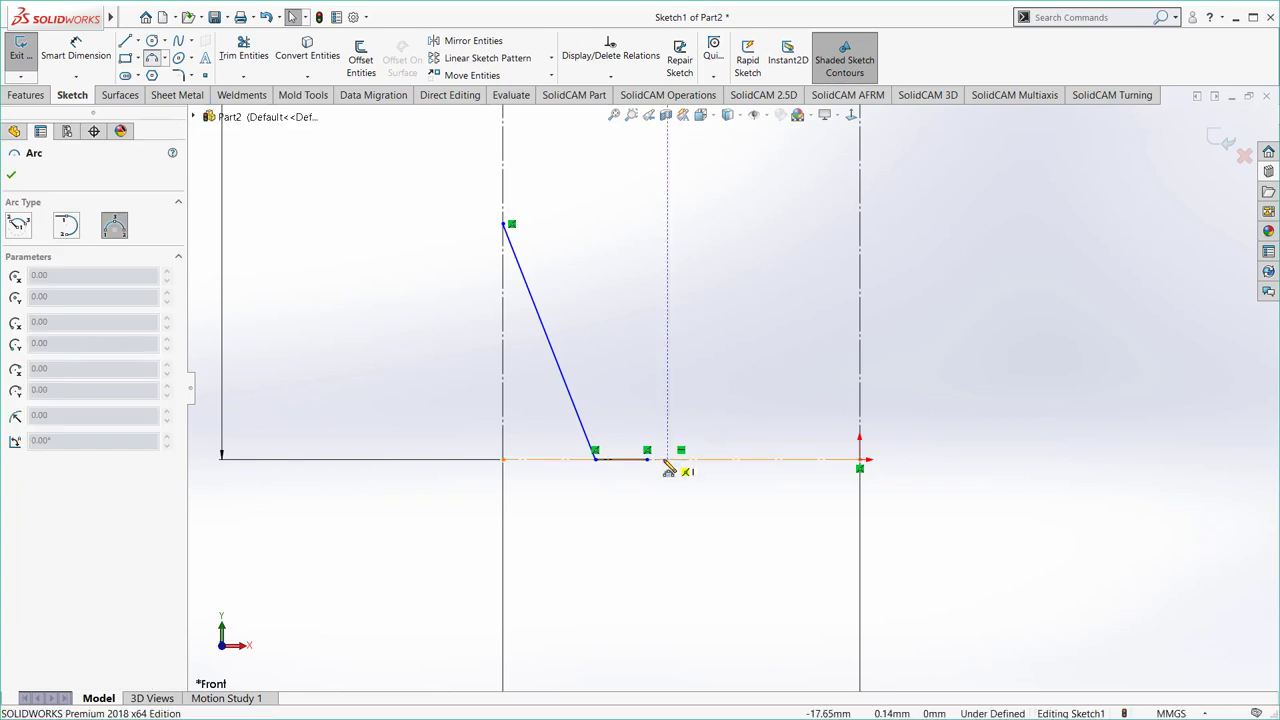
# - Add a 3 point arc from the flat segment's end to the vertical axis
pyautogui.click(647, 459)
pyautogui.click(859, 362)
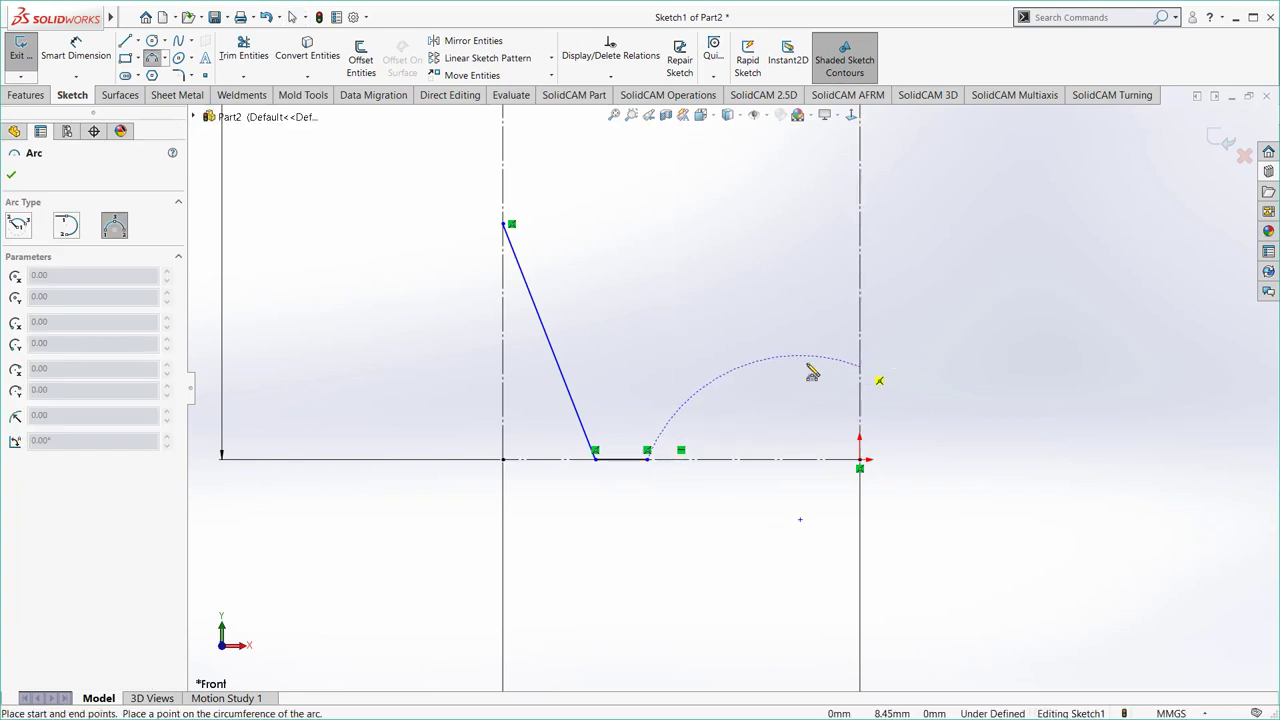
pyautogui.click(795, 380)
pyautogui.press('Escape')
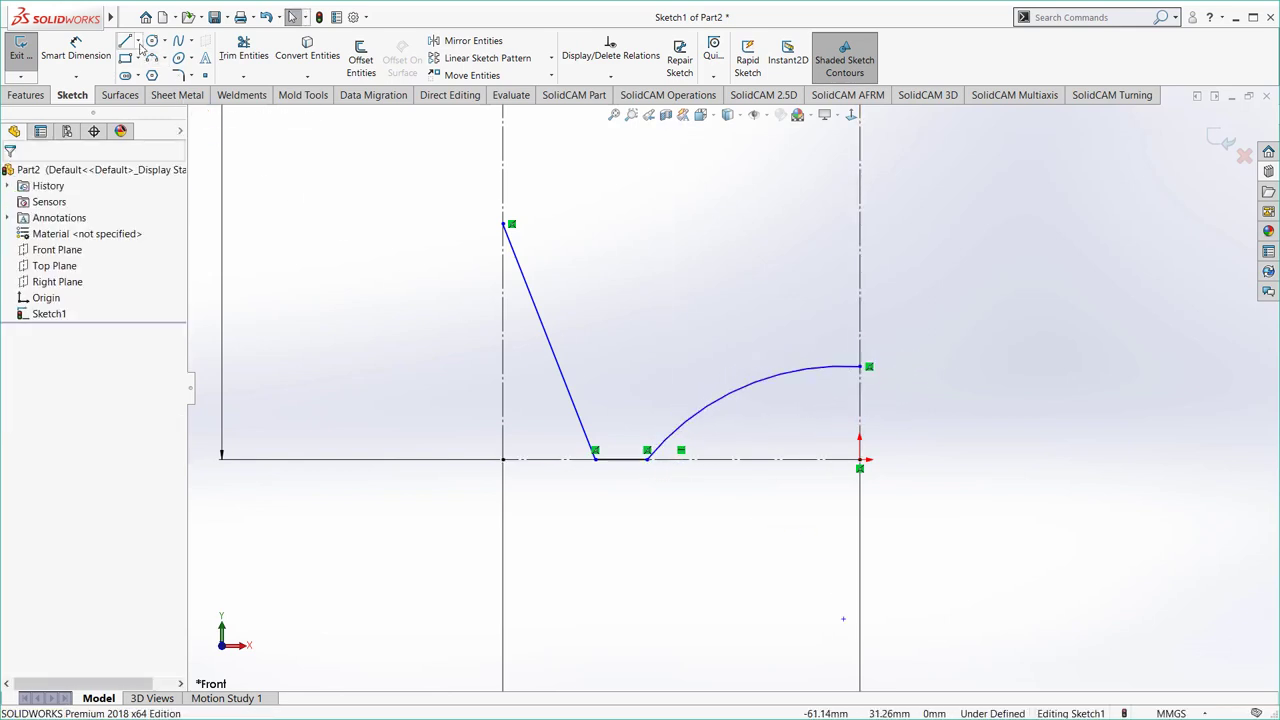
# - Draw a horizontal centerline starting at the arc's end
pyautogui.click(138, 42)
pyautogui.click(165, 74)
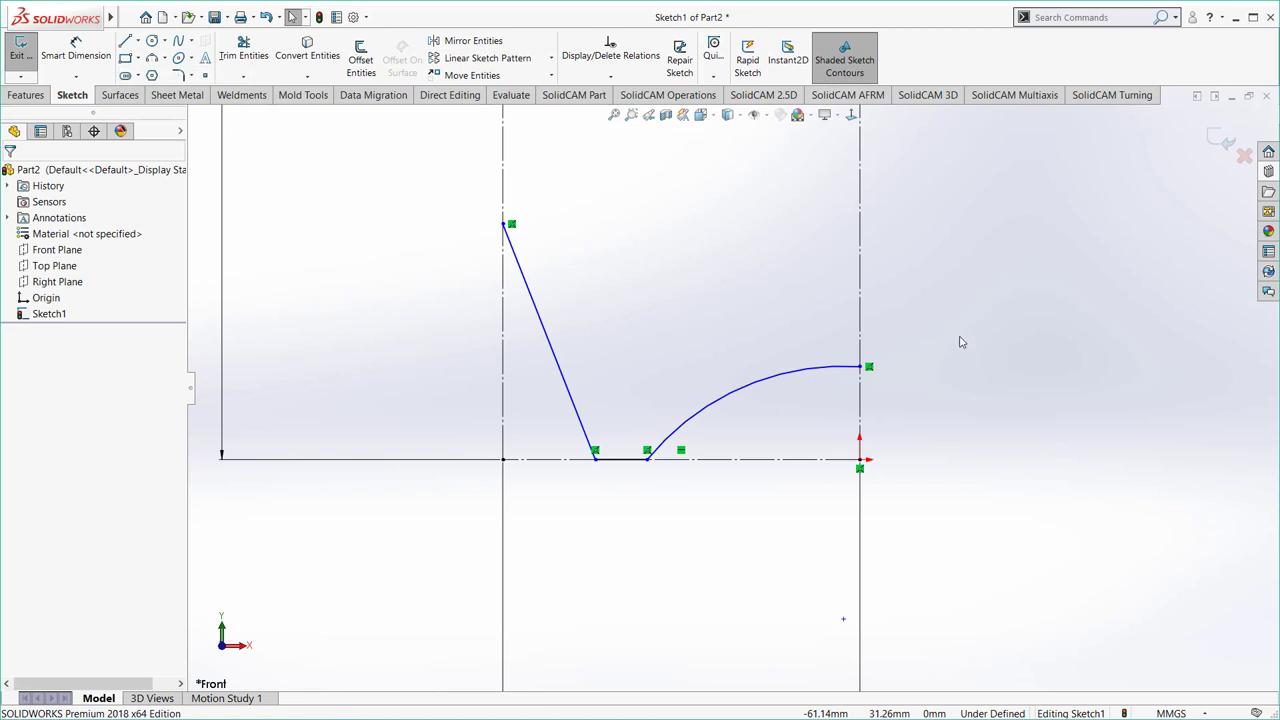
pyautogui.click(860, 367)
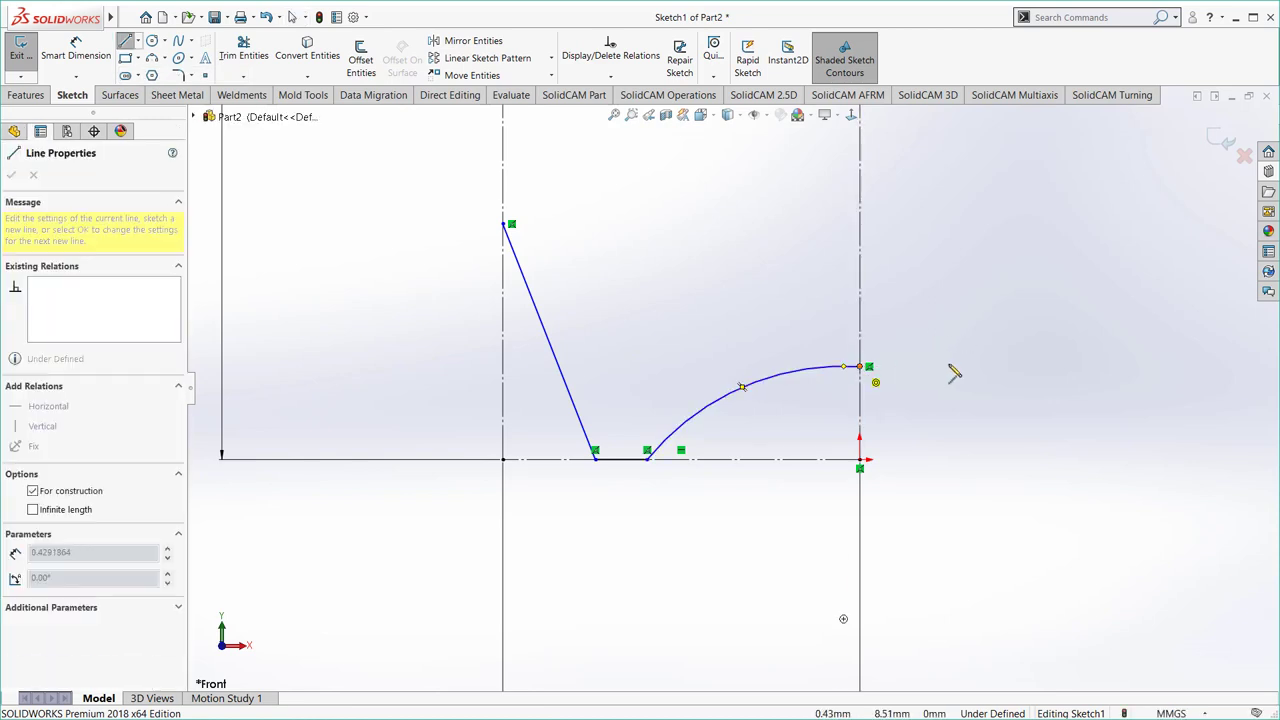
pyautogui.click(953, 370)
pyautogui.press('Escape')
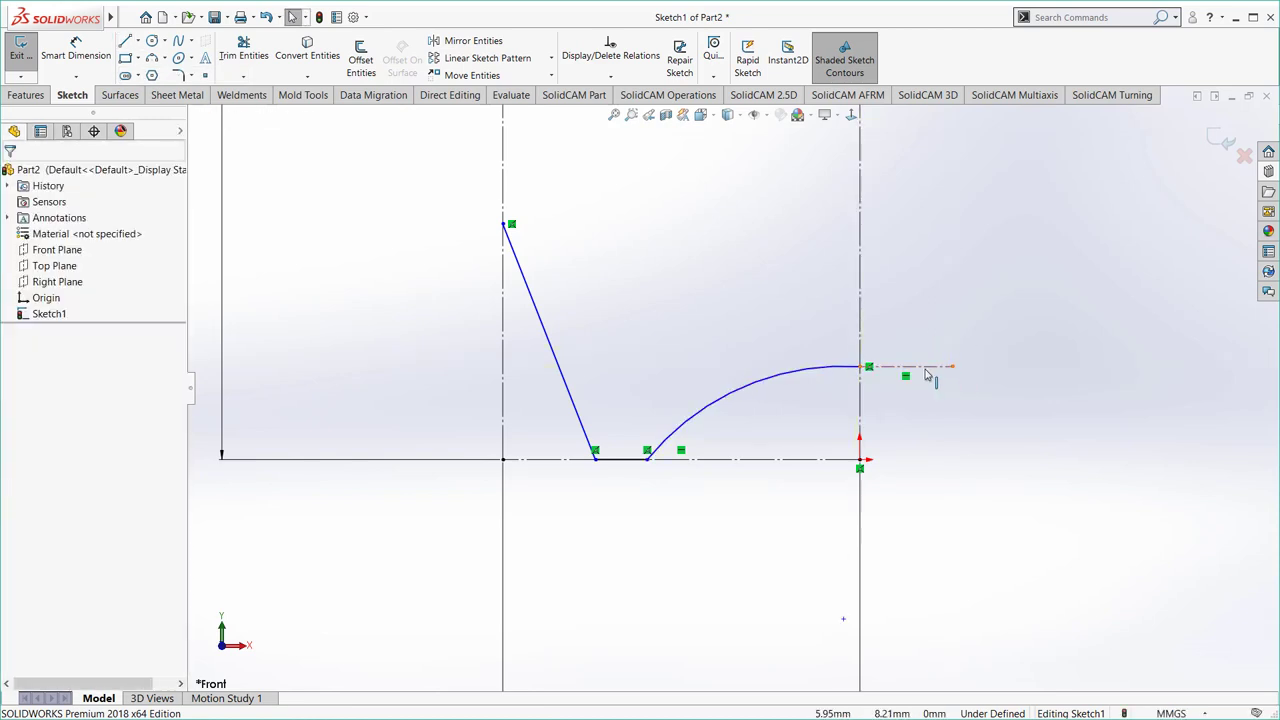
# - Make the arc tangent to the horizontal centerline
pyautogui.click(870, 368)
pyautogui.click(820, 372)
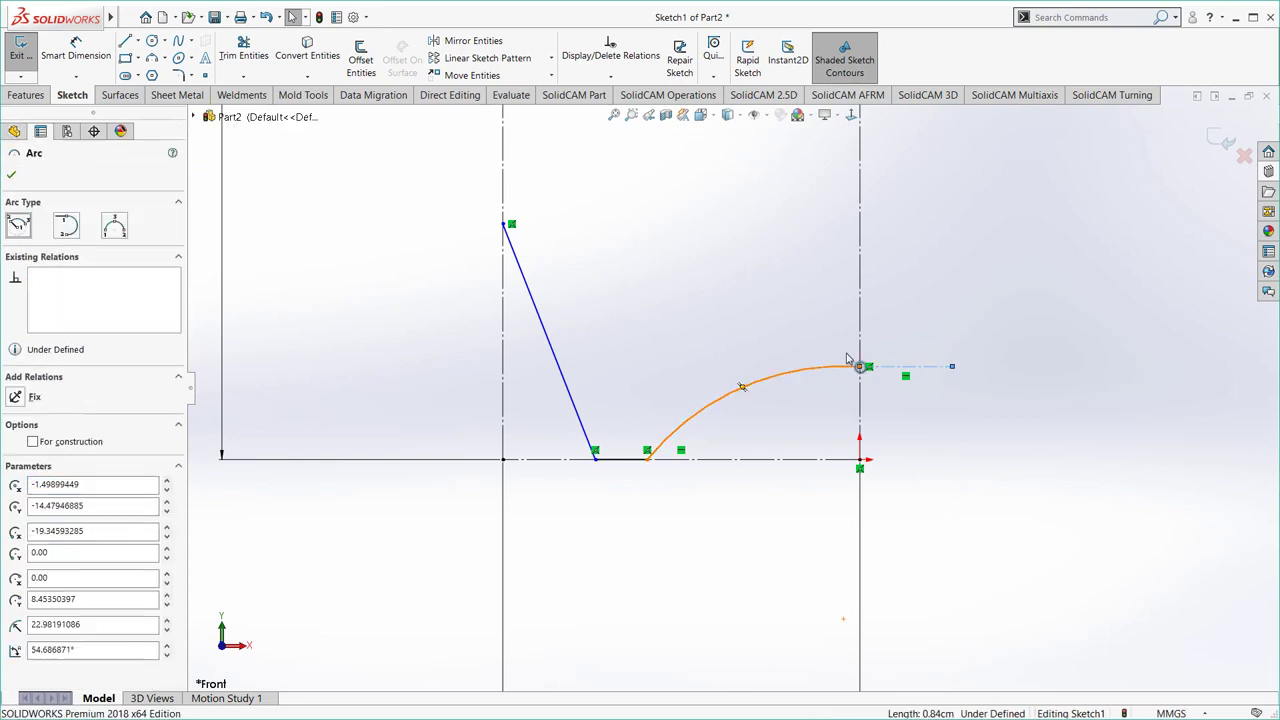
pyautogui.keyDown('ctrl'); pyautogui.click(880, 367); pyautogui.keyUp('ctrl')
pyautogui.click(858, 325)
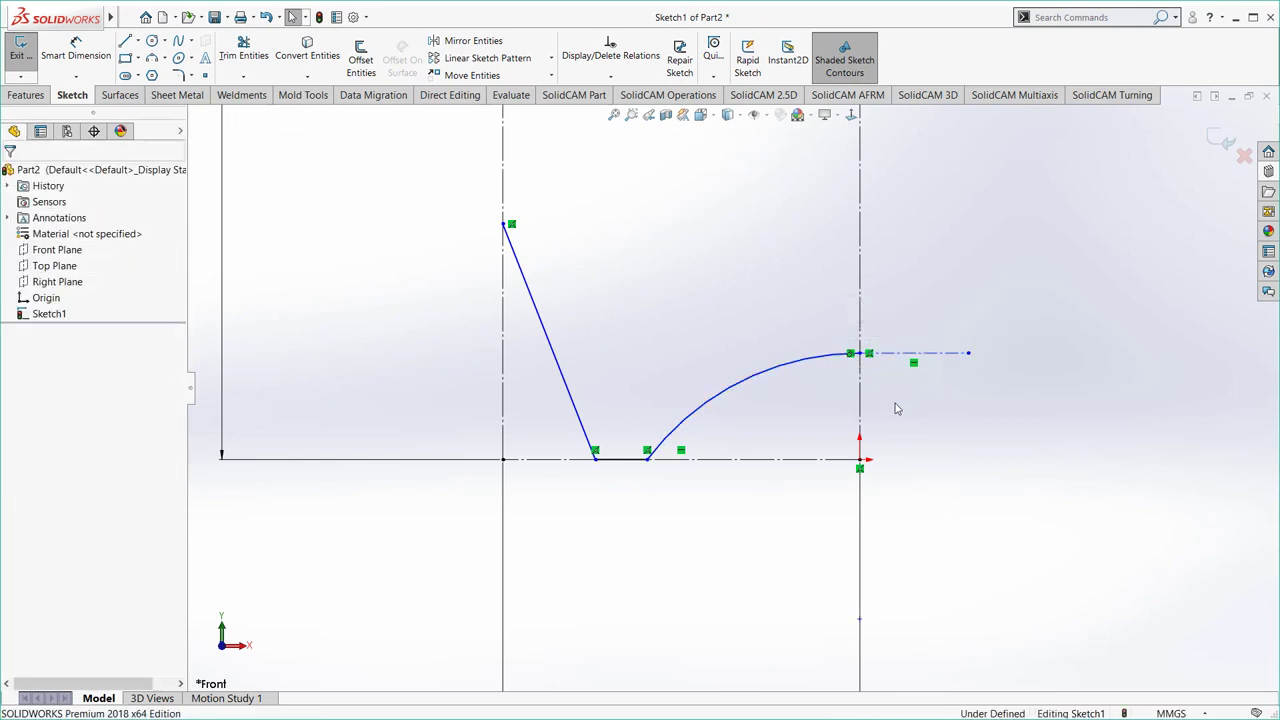
pyautogui.click(75, 50)
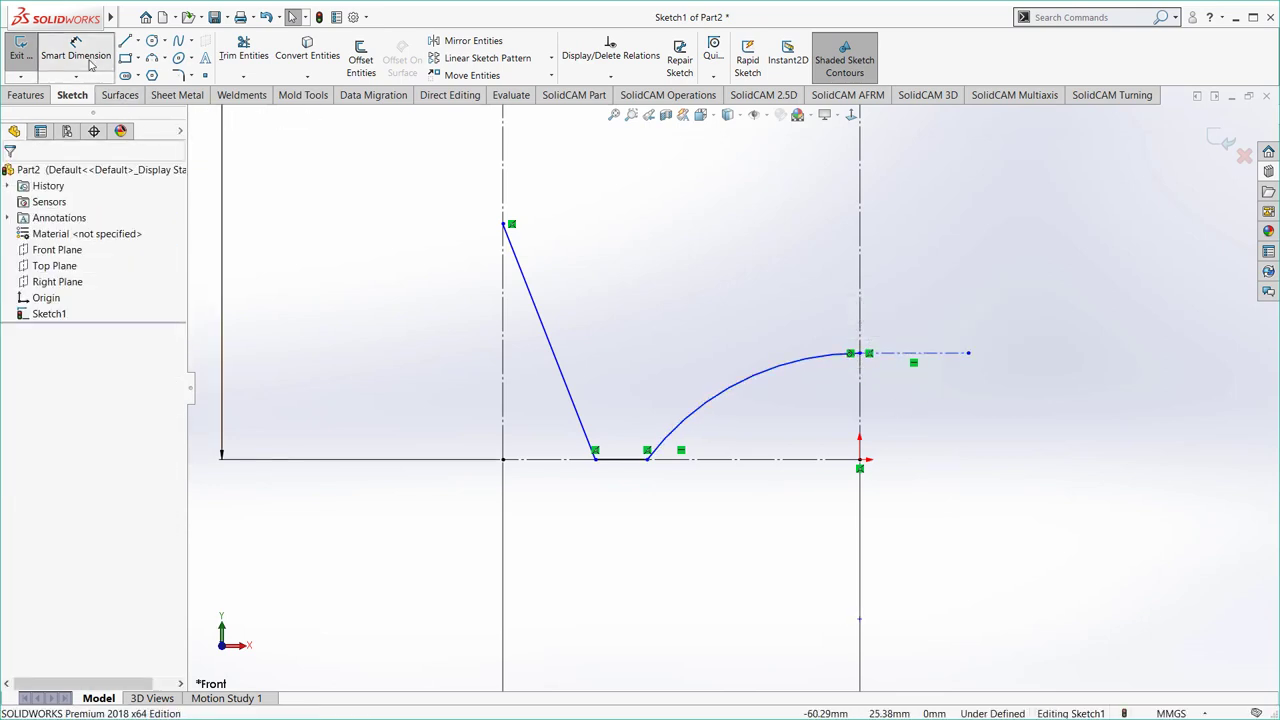
# - Dimension the centerline height 7.50 and the arc start diameter 45.00
pyautogui.click(850, 461)
pyautogui.click(906, 355)
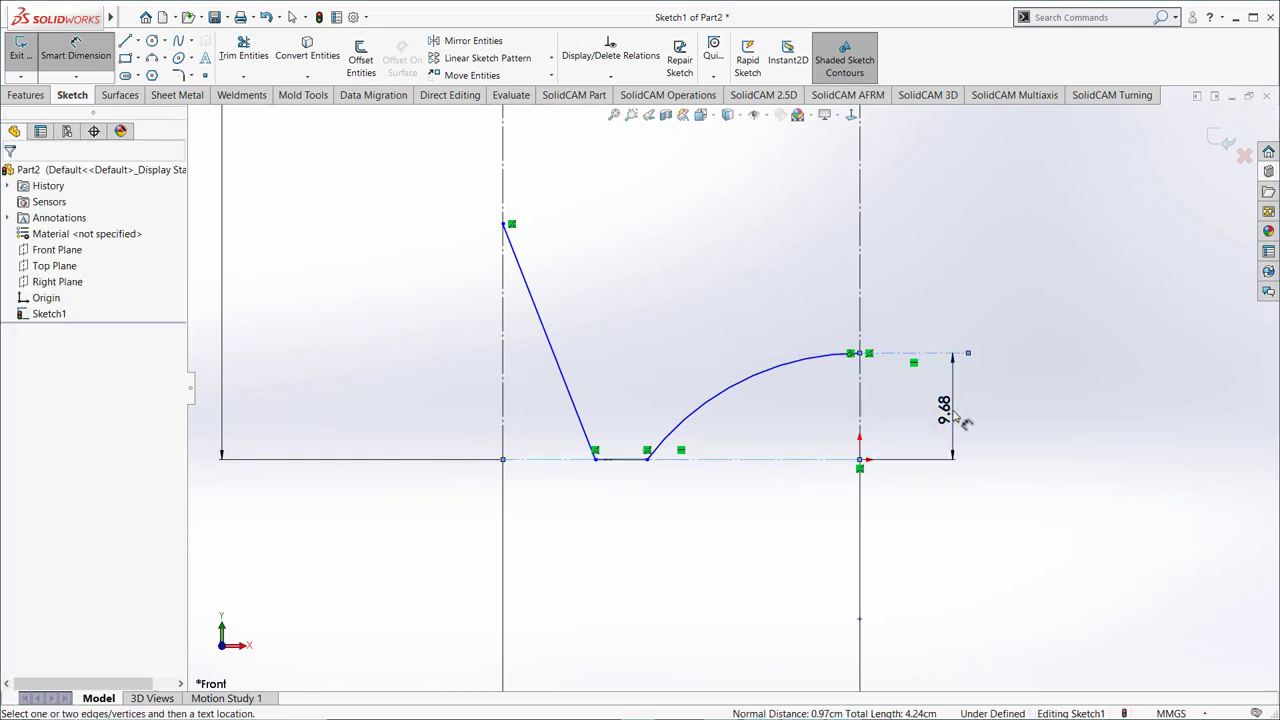
pyautogui.click(955, 418)
pyautogui.press('Return')
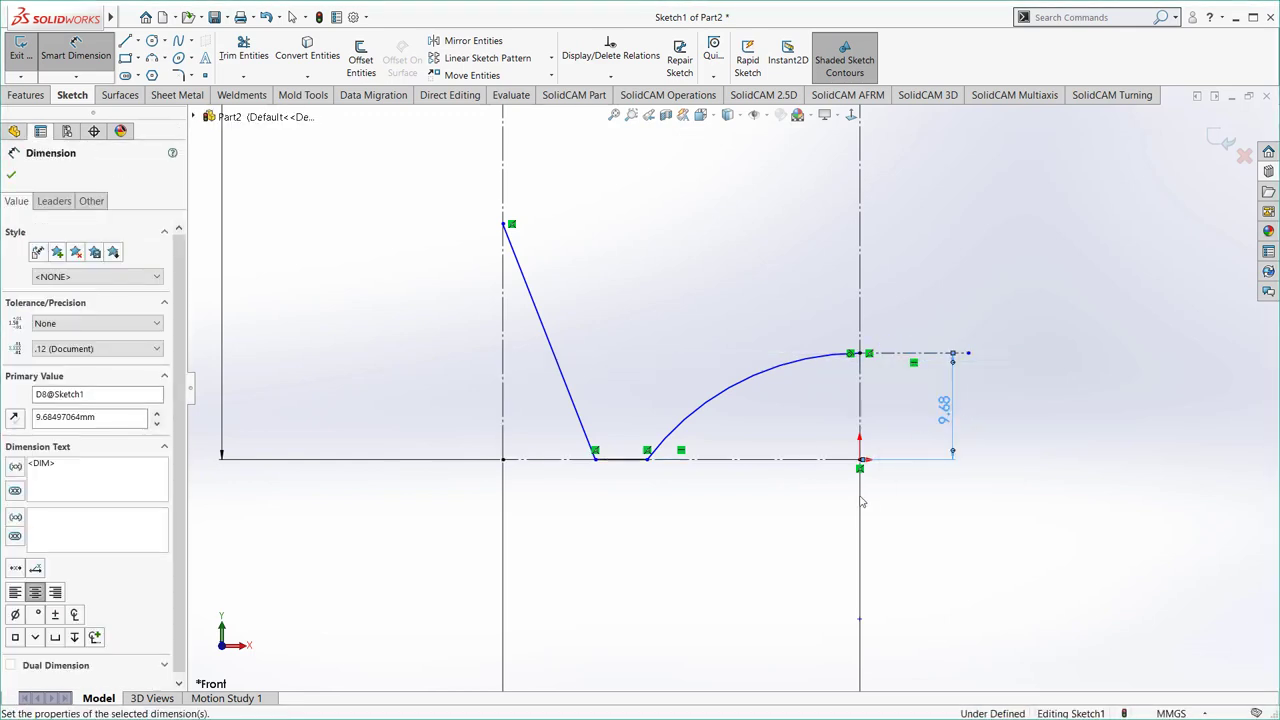
pyautogui.write('7.5')
pyautogui.click(680, 462)
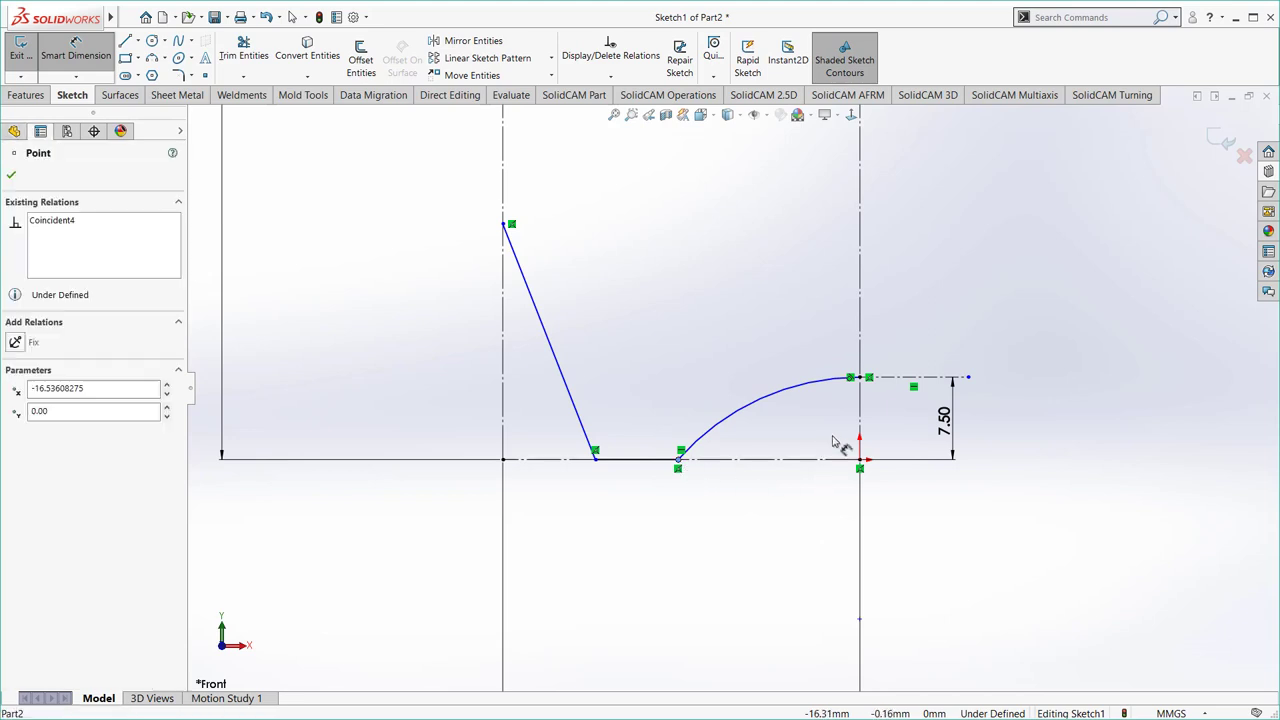
pyautogui.click(860, 508)
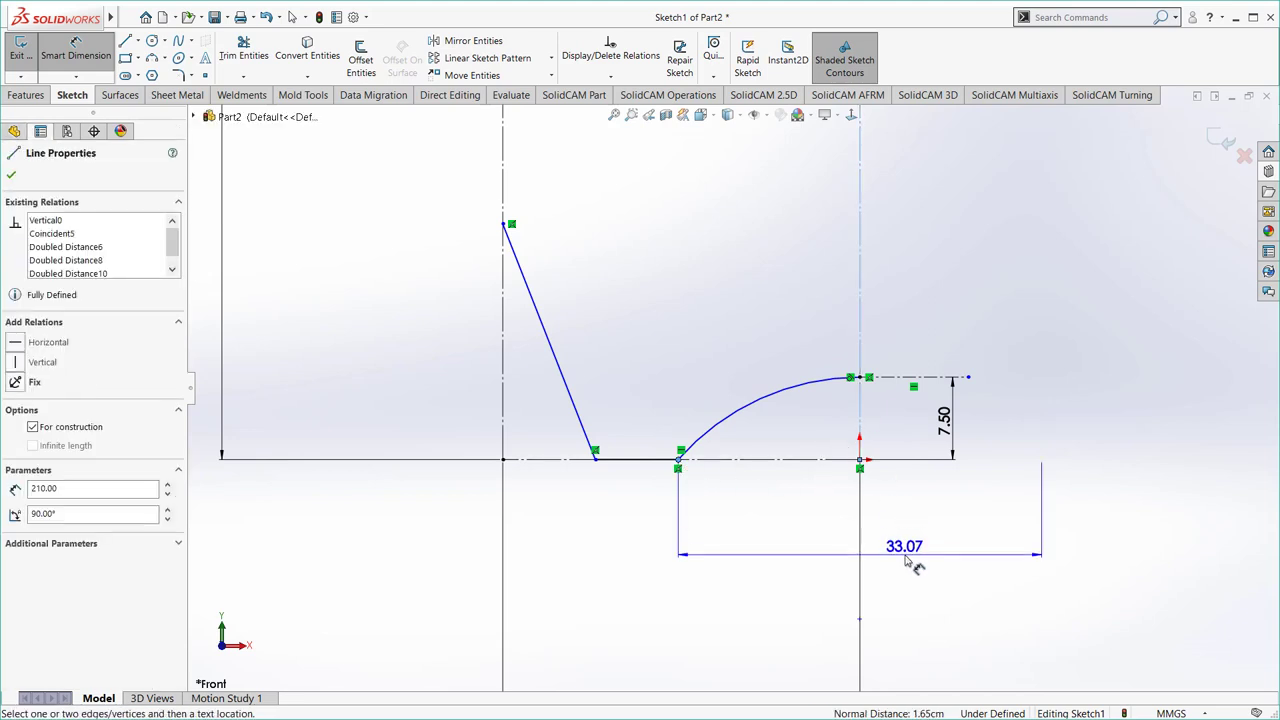
pyautogui.click(905, 558)
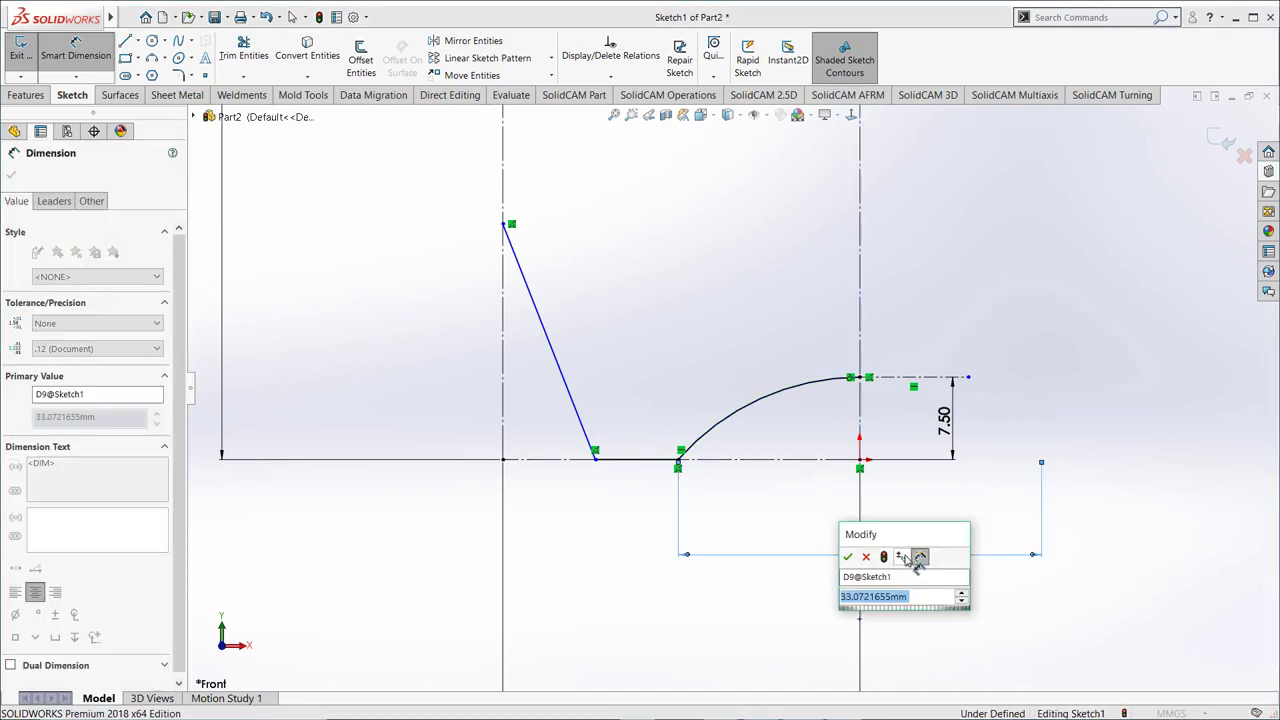
pyautogui.write('45')
pyautogui.press('Return')
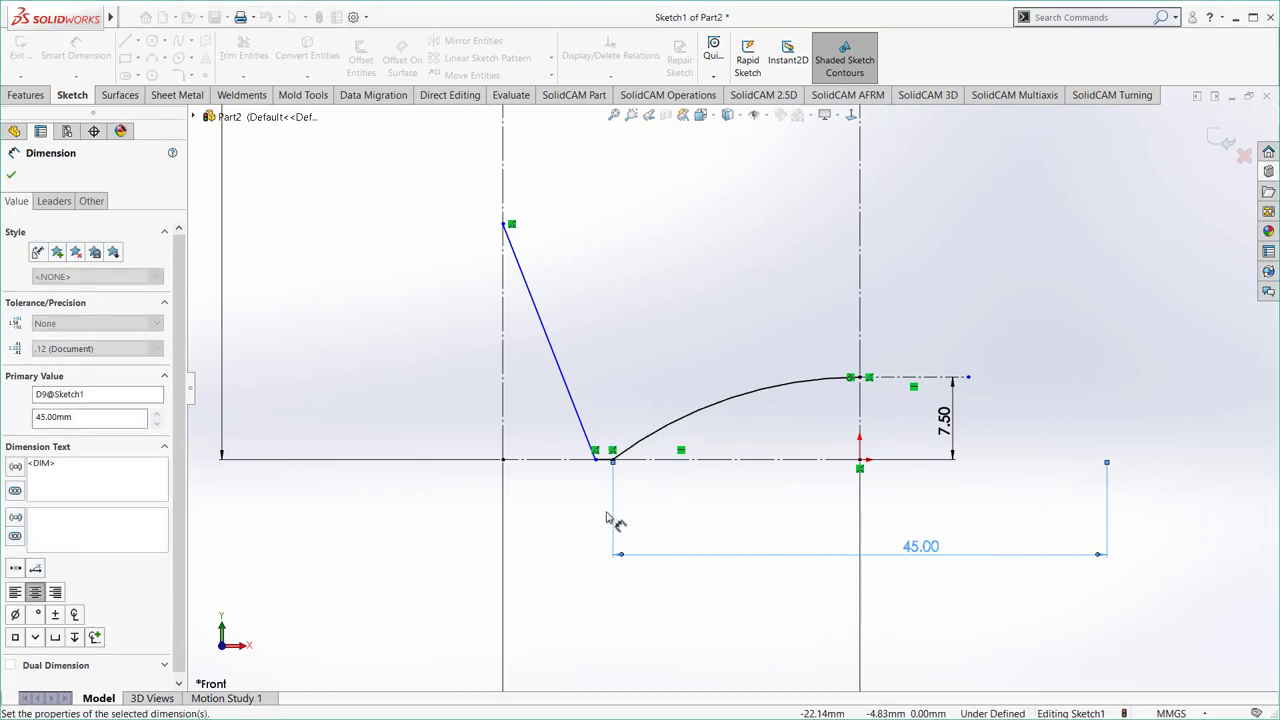
# - Set the slanted line's base diameter to 55.00 and its height to 20.00
pyautogui.click(595, 457)
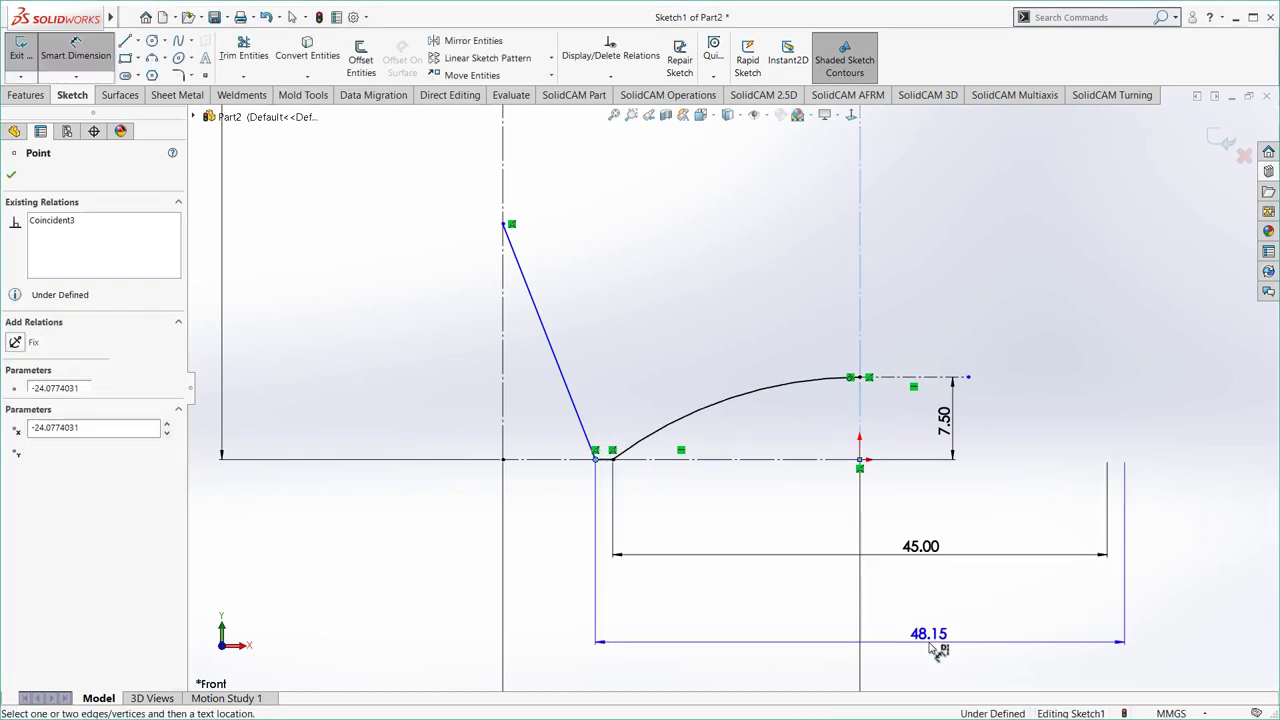
pyautogui.click(933, 645)
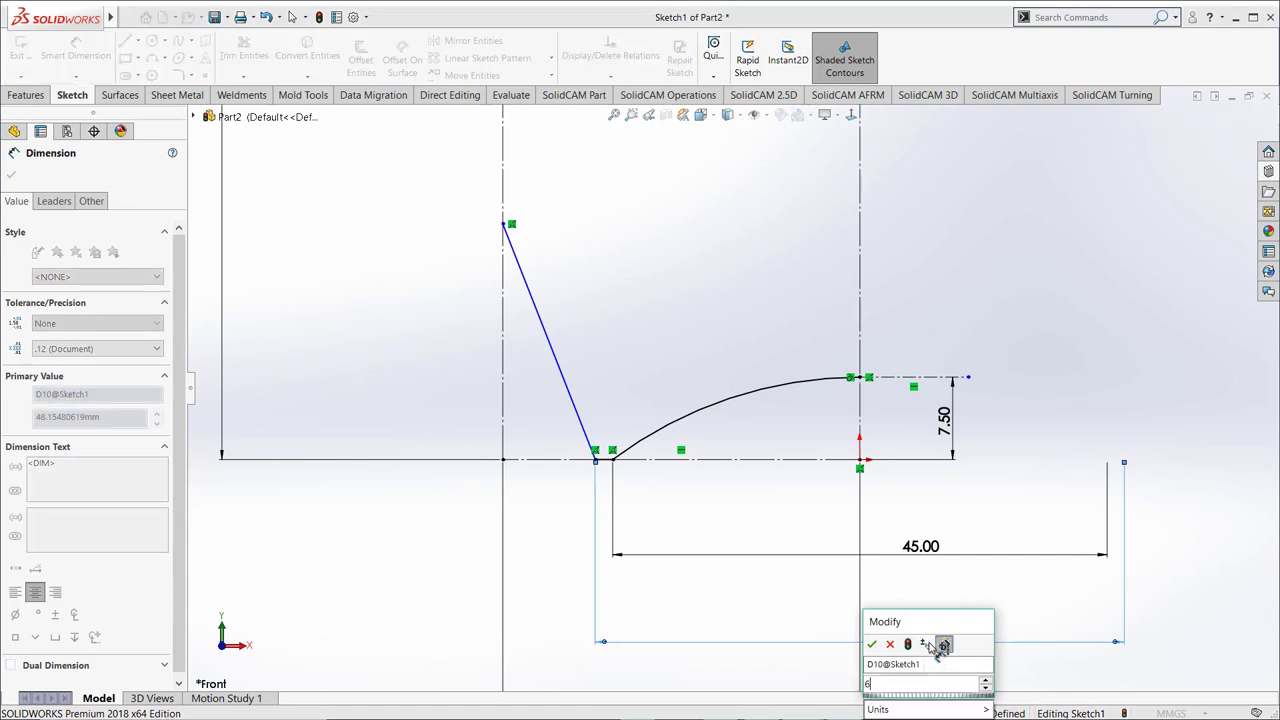
pyautogui.write('6055')
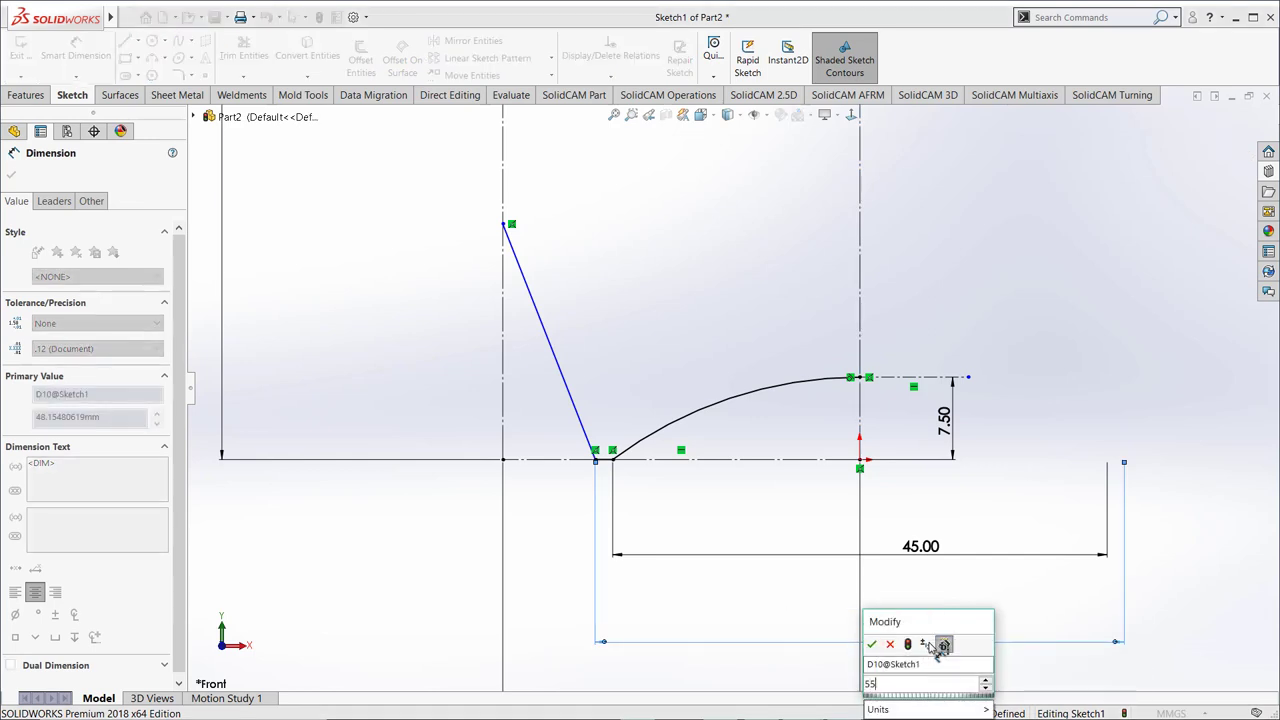
pyautogui.press('Return')
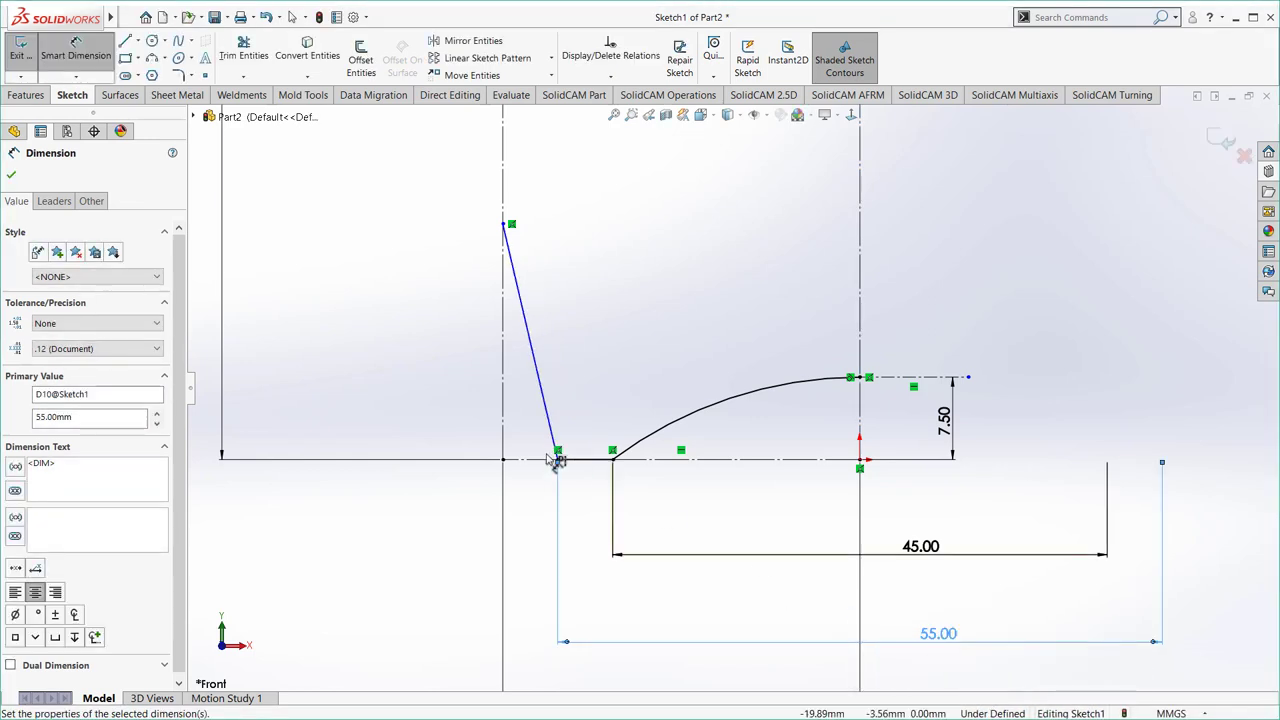
pyautogui.click(455, 370)
pyautogui.click(533, 355)
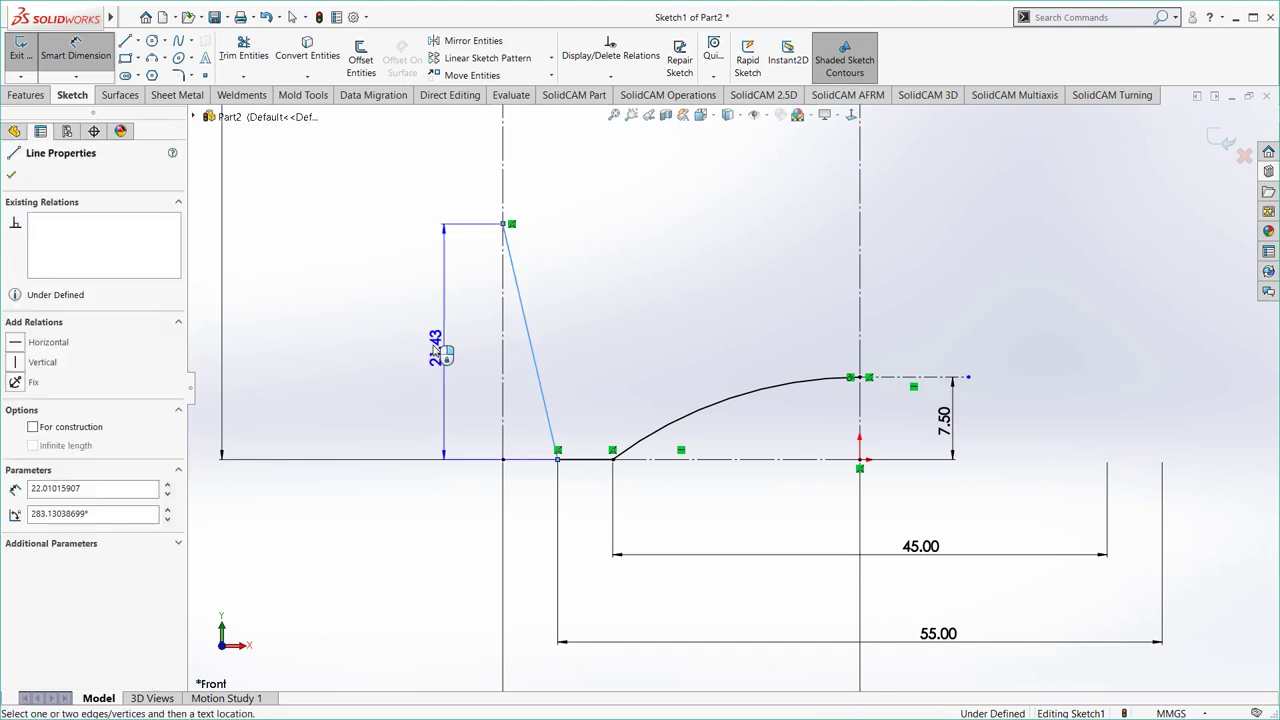
pyautogui.click(416, 346)
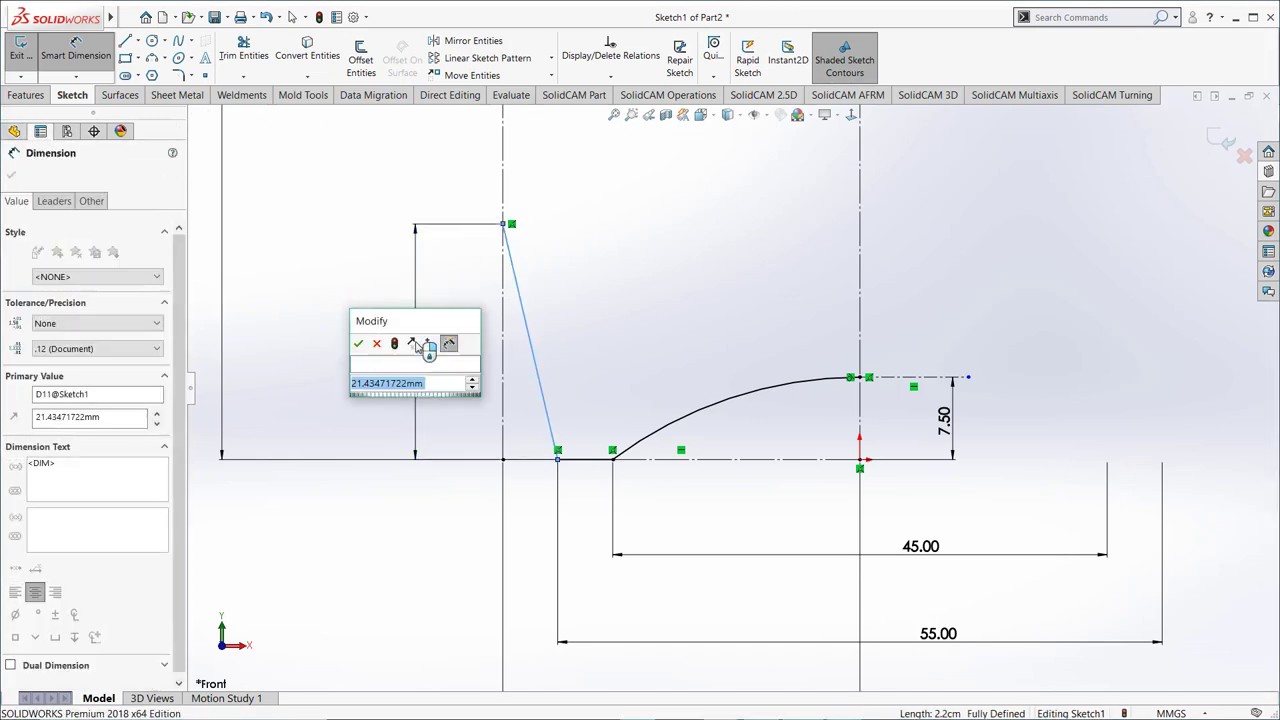
pyautogui.press('Return')
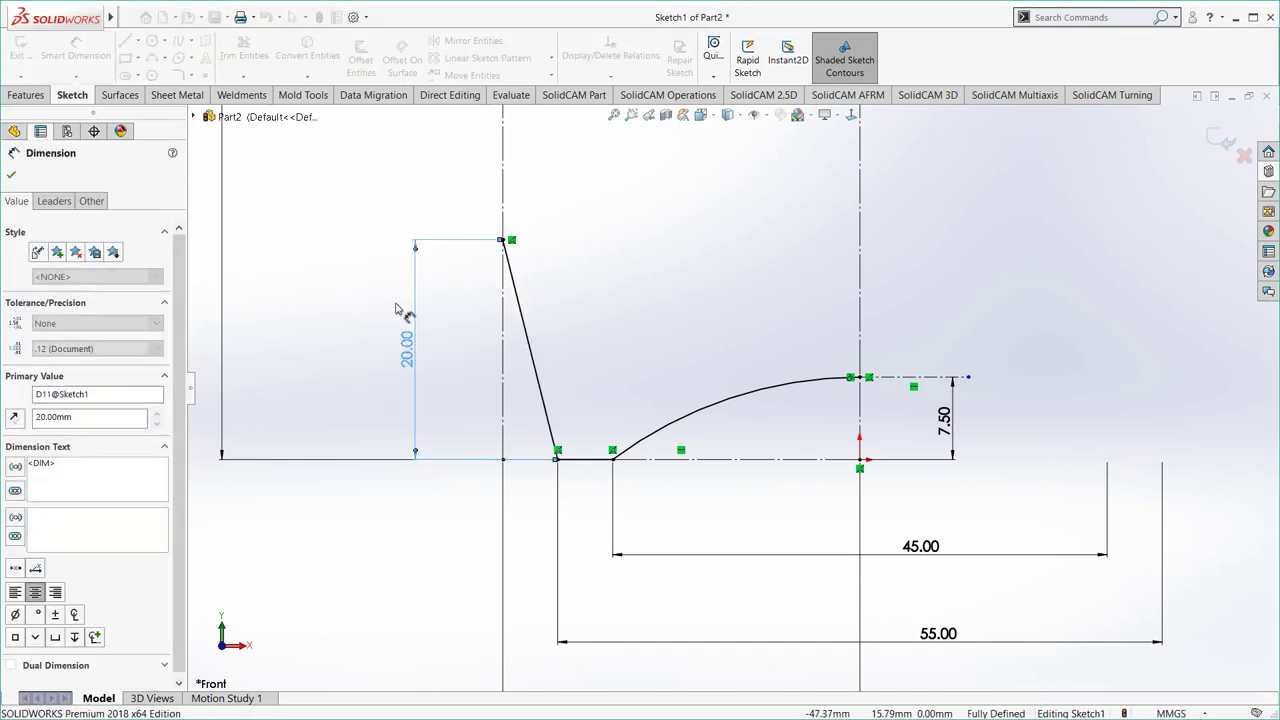
pyautogui.scroll(5, 742, 372)
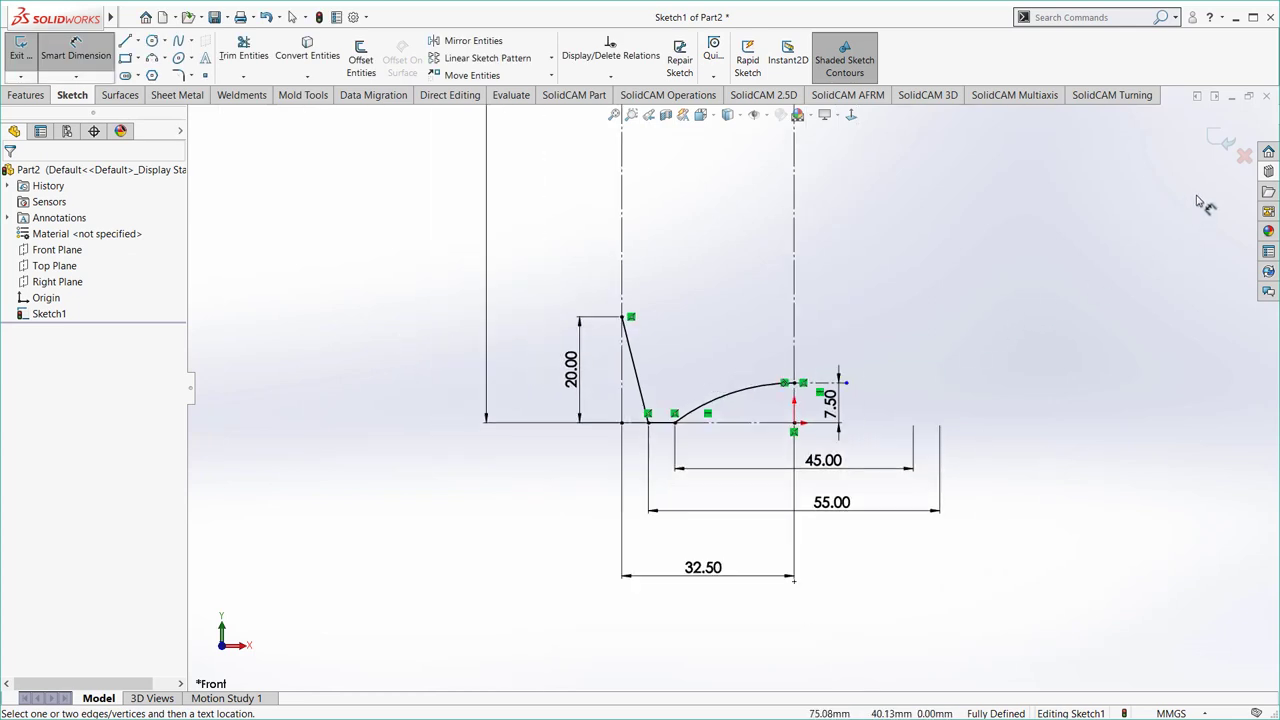
# - Revolve the neck profile 360° about the centerline into Surface-Revolve1, viewed isometrically
pyautogui.click(1222, 140)
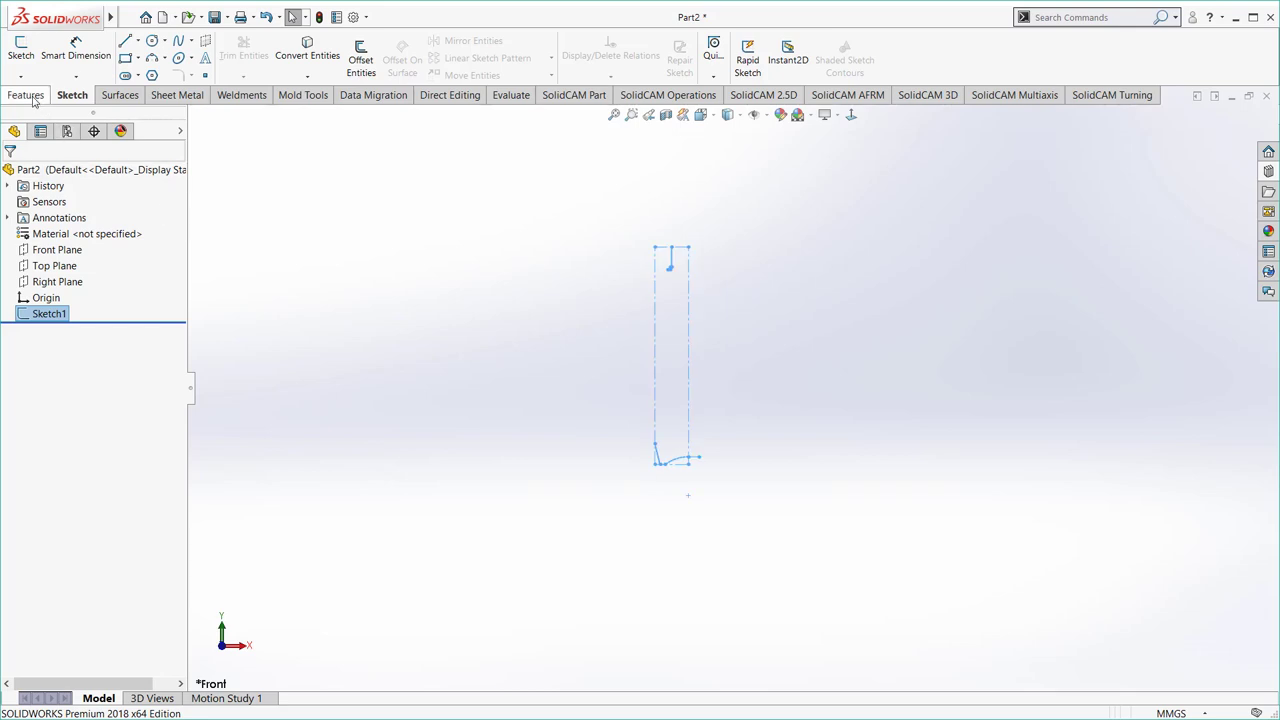
pyautogui.click(119, 95)
pyautogui.click(68, 58)
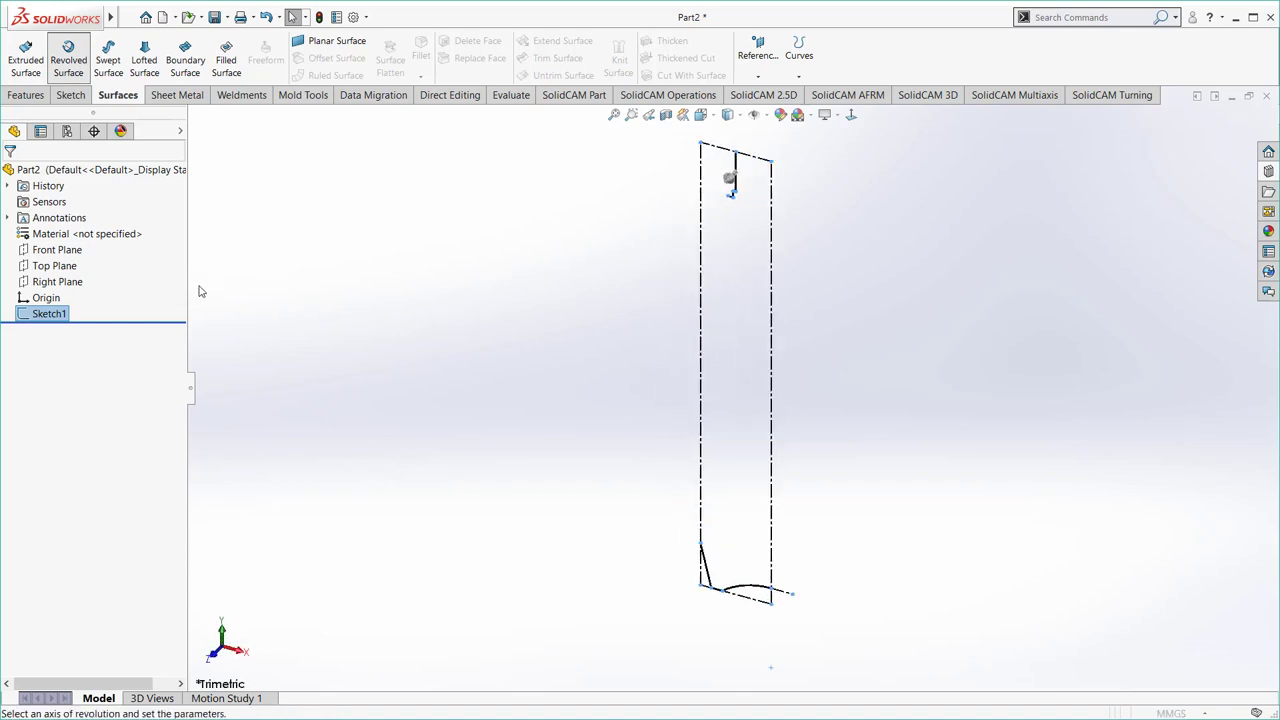
pyautogui.click(770, 316)
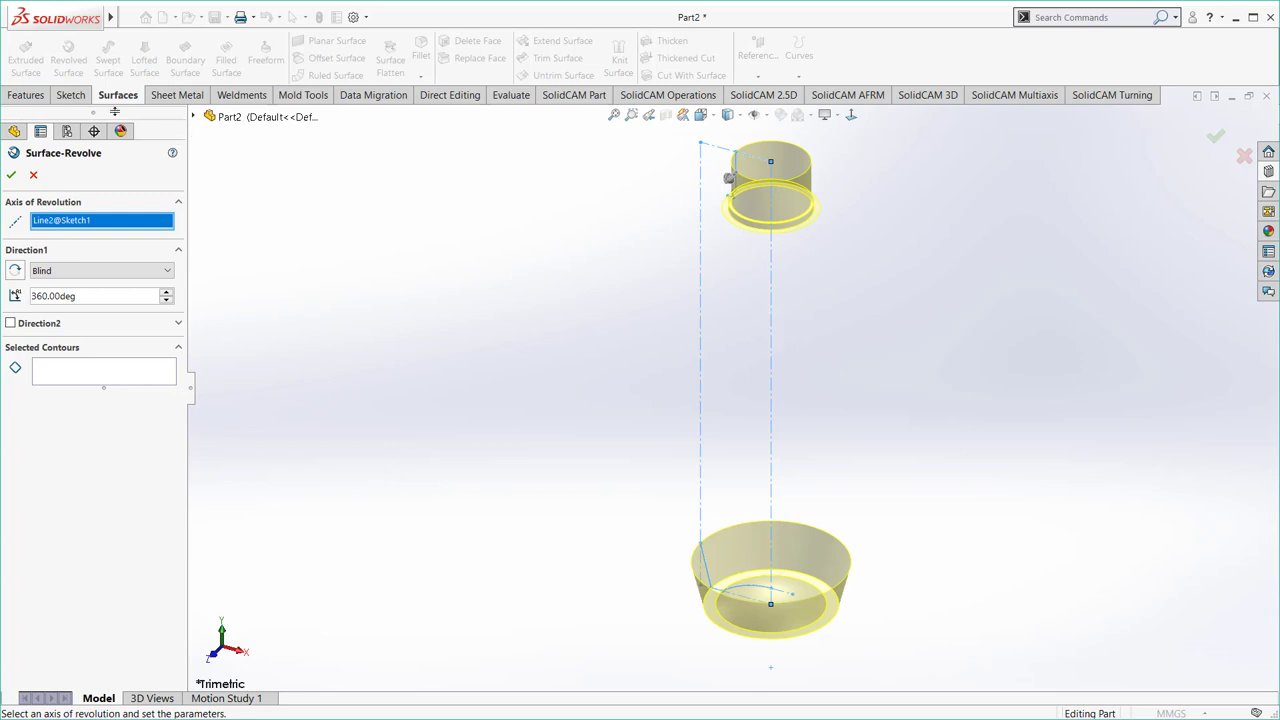
pyautogui.press('Return')
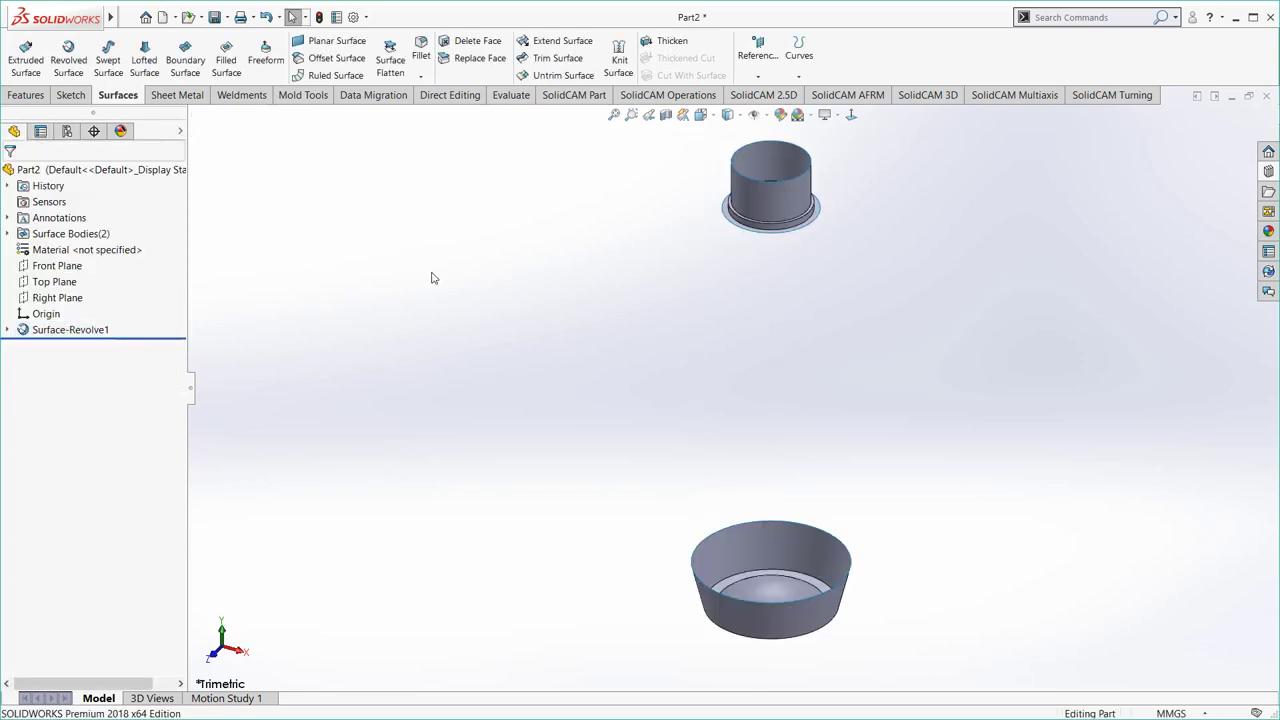
pyautogui.hotkey('ctrl', '7')
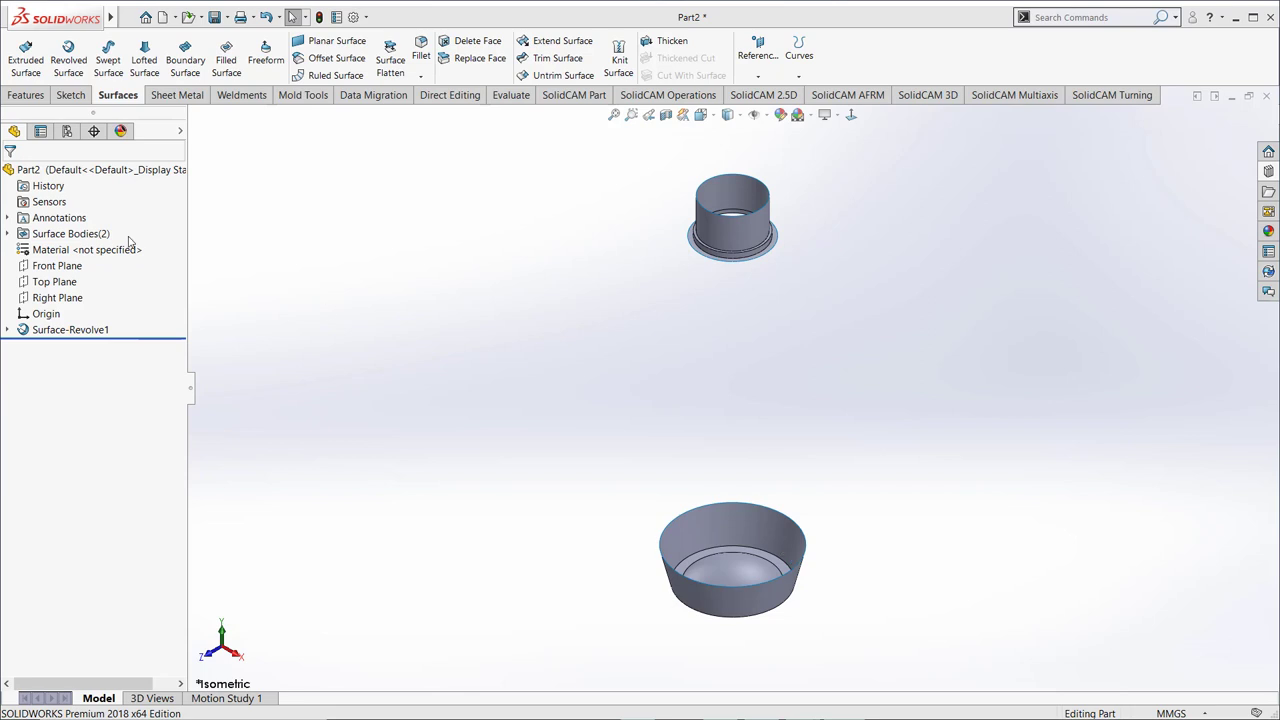
# - Create Plane8 offset 170 mm from the Top Plane and start Sketch25 on it
pyautogui.click(58, 283)
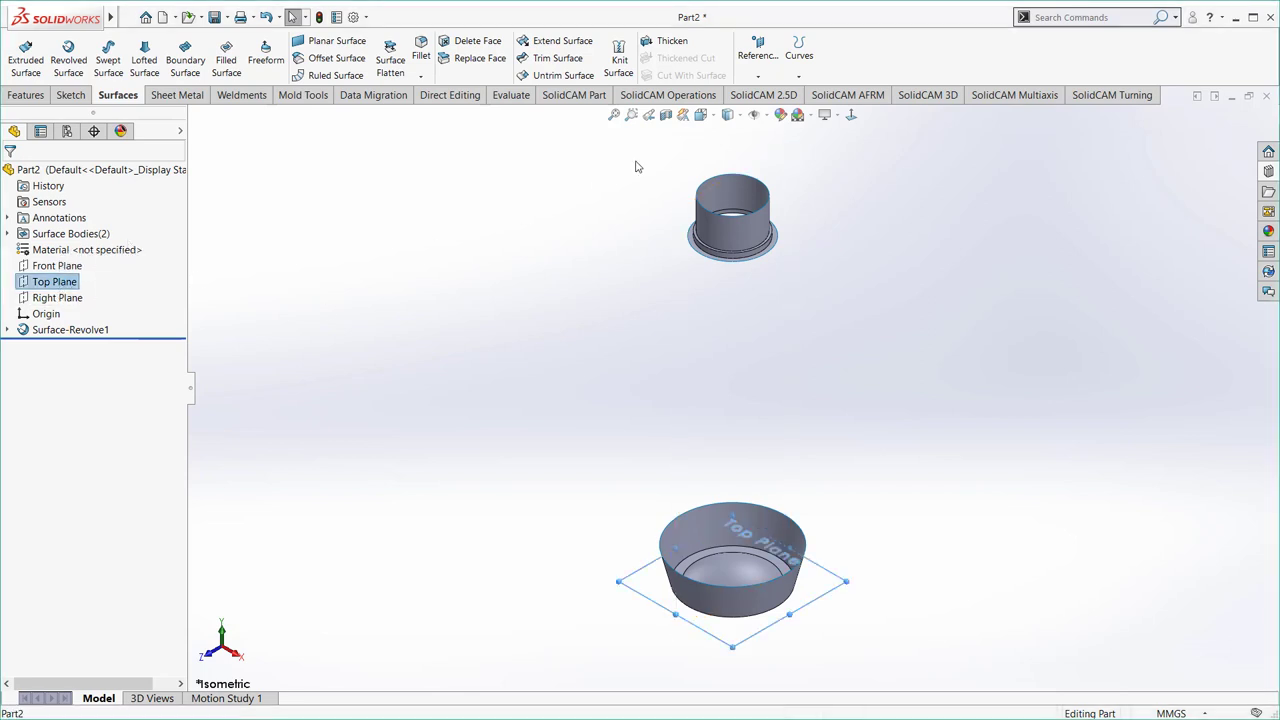
pyautogui.click(756, 60)
pyautogui.click(770, 95)
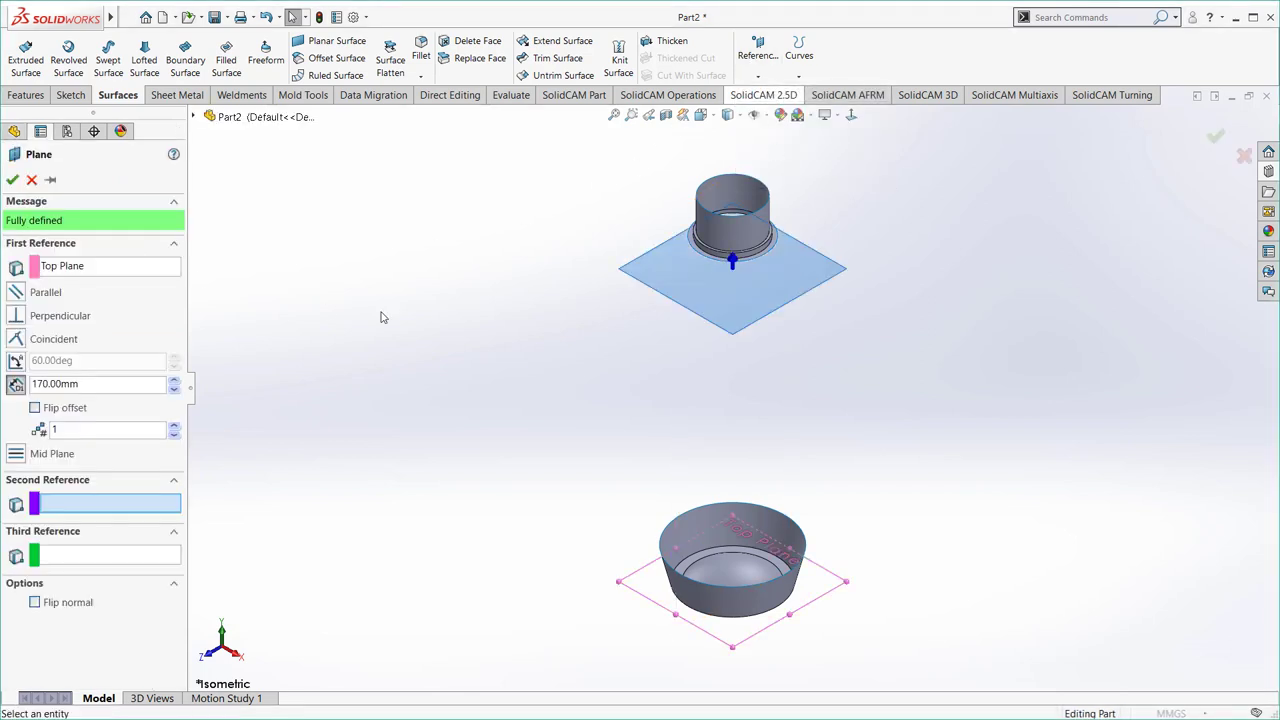
pyautogui.click(12, 180)
pyautogui.click(838, 265)
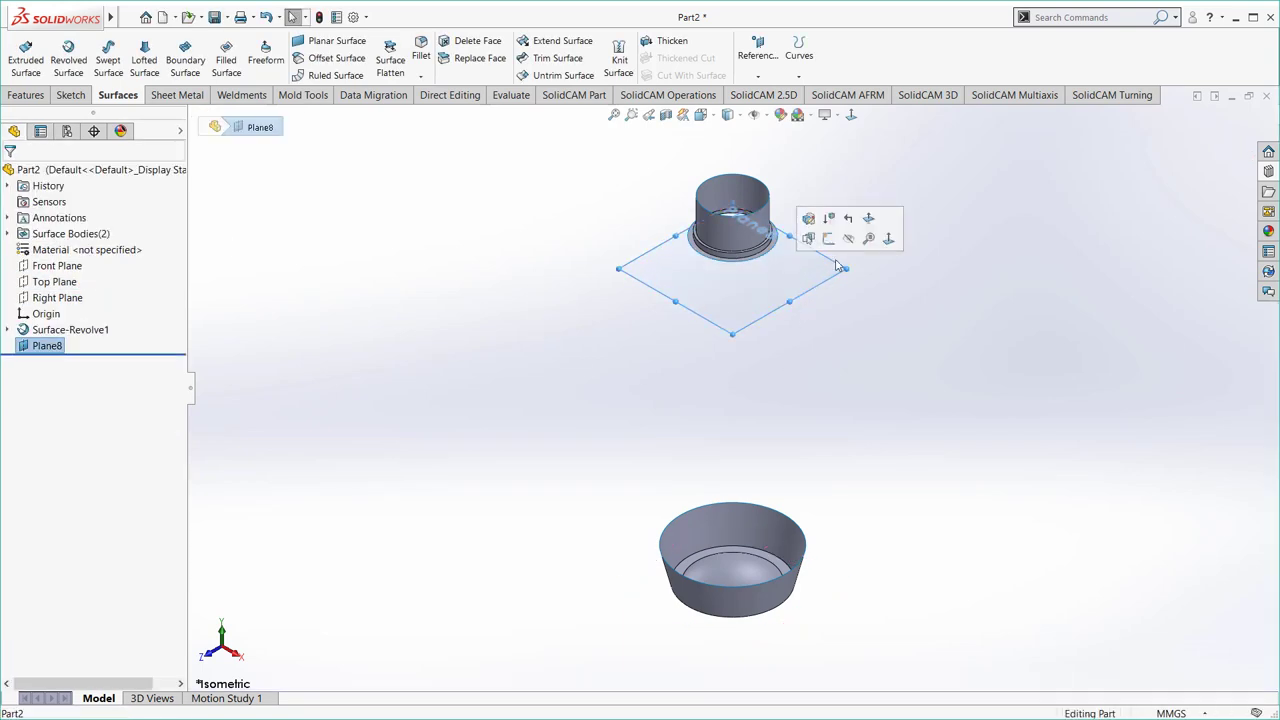
pyautogui.click(828, 238)
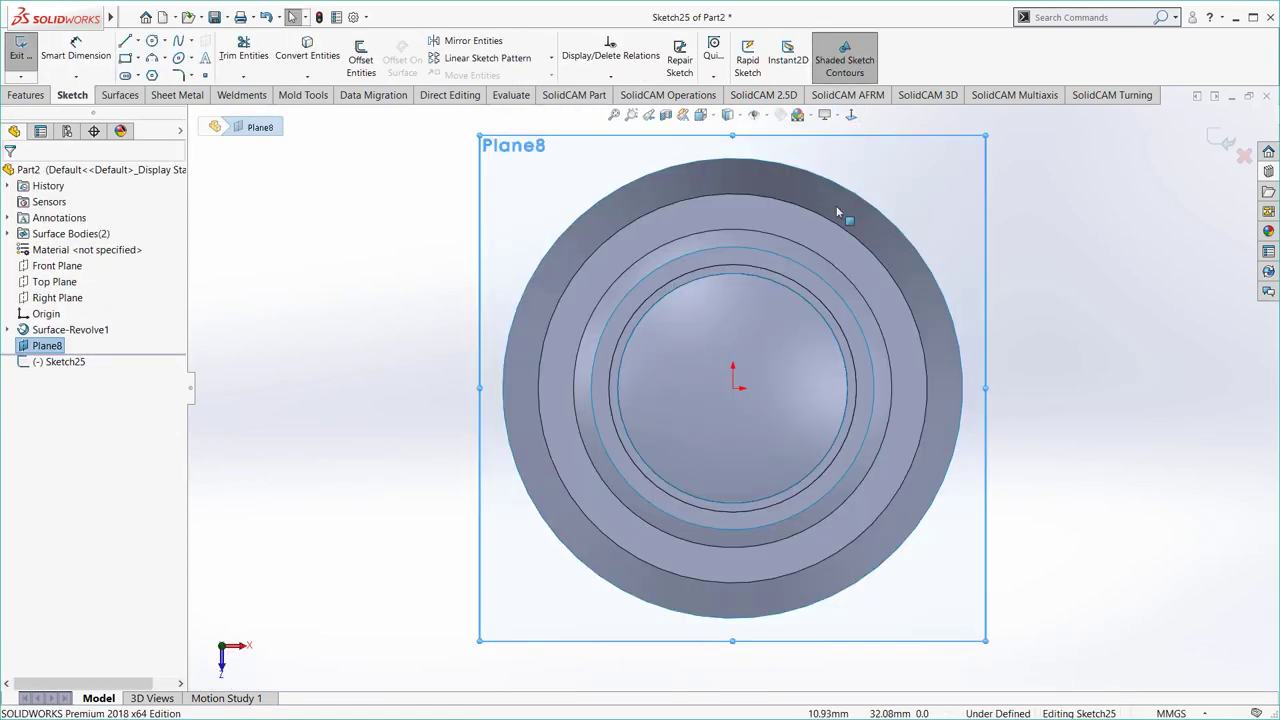
pyautogui.scroll(3, 788, 410)
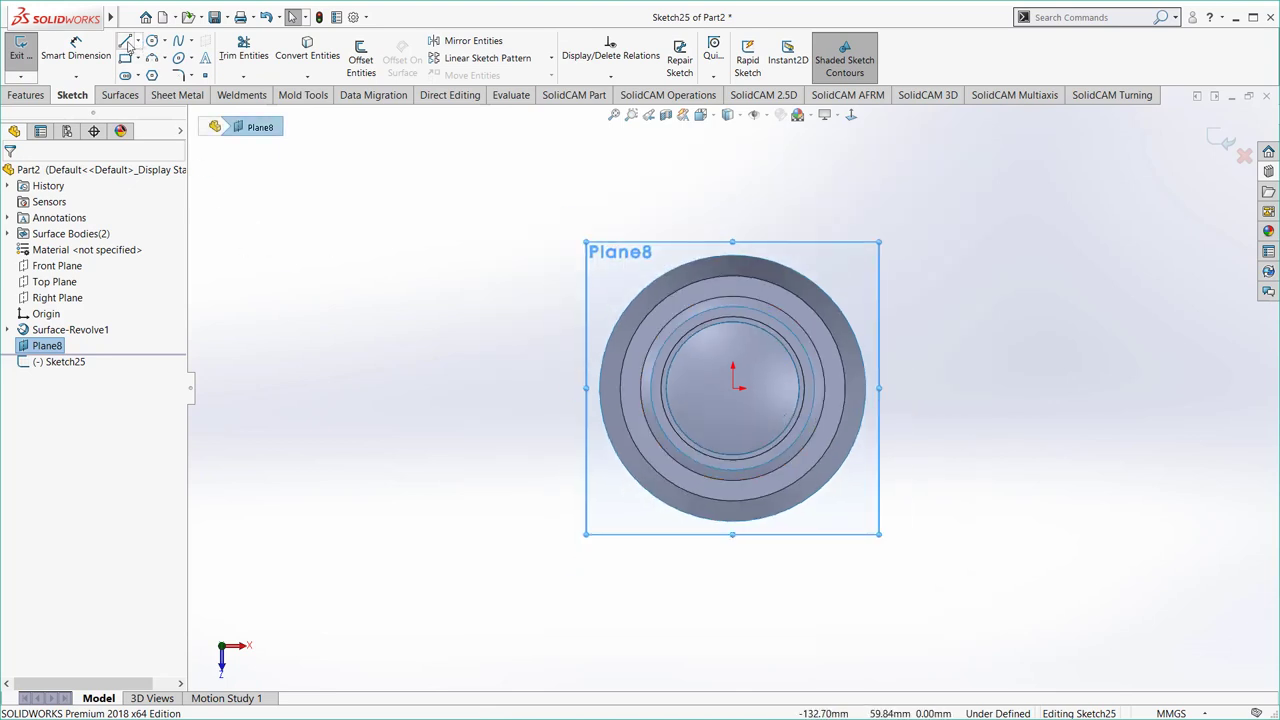
pyautogui.click(139, 42)
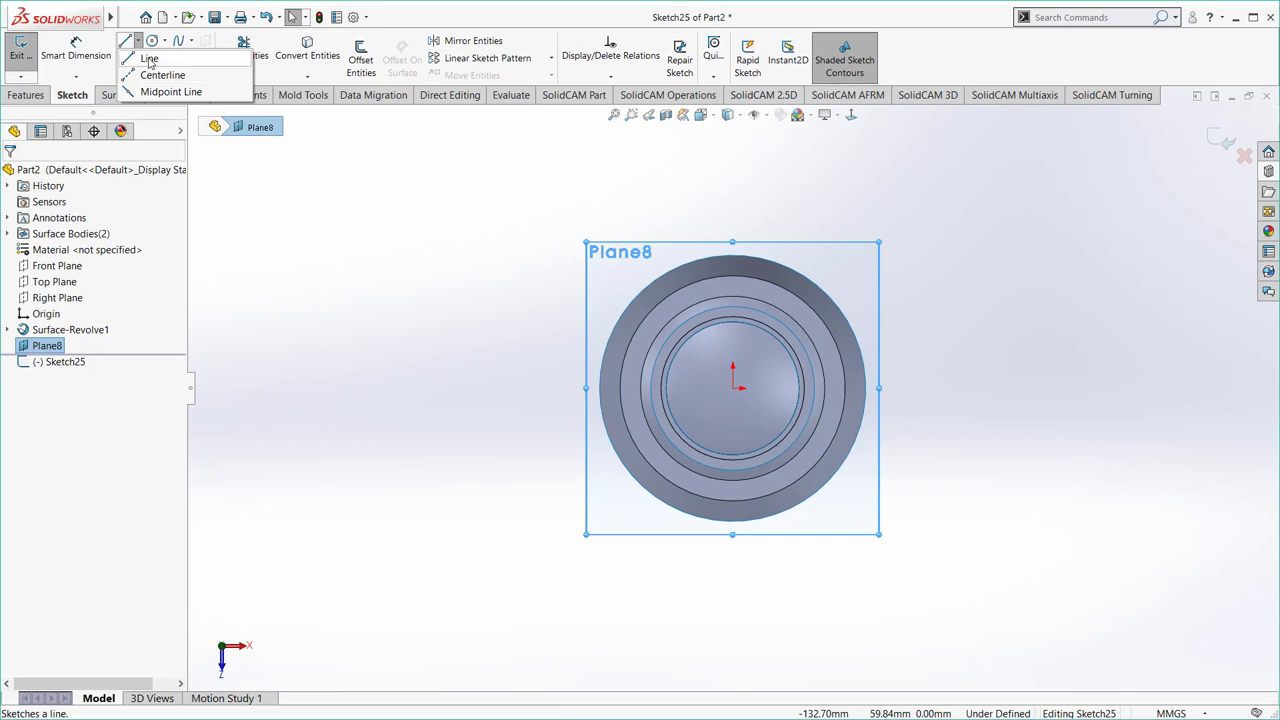
# - Draw a closed three-line triangle around the neck outline and make its sides Equal
pyautogui.click(150, 59)
pyautogui.click(679, 221)
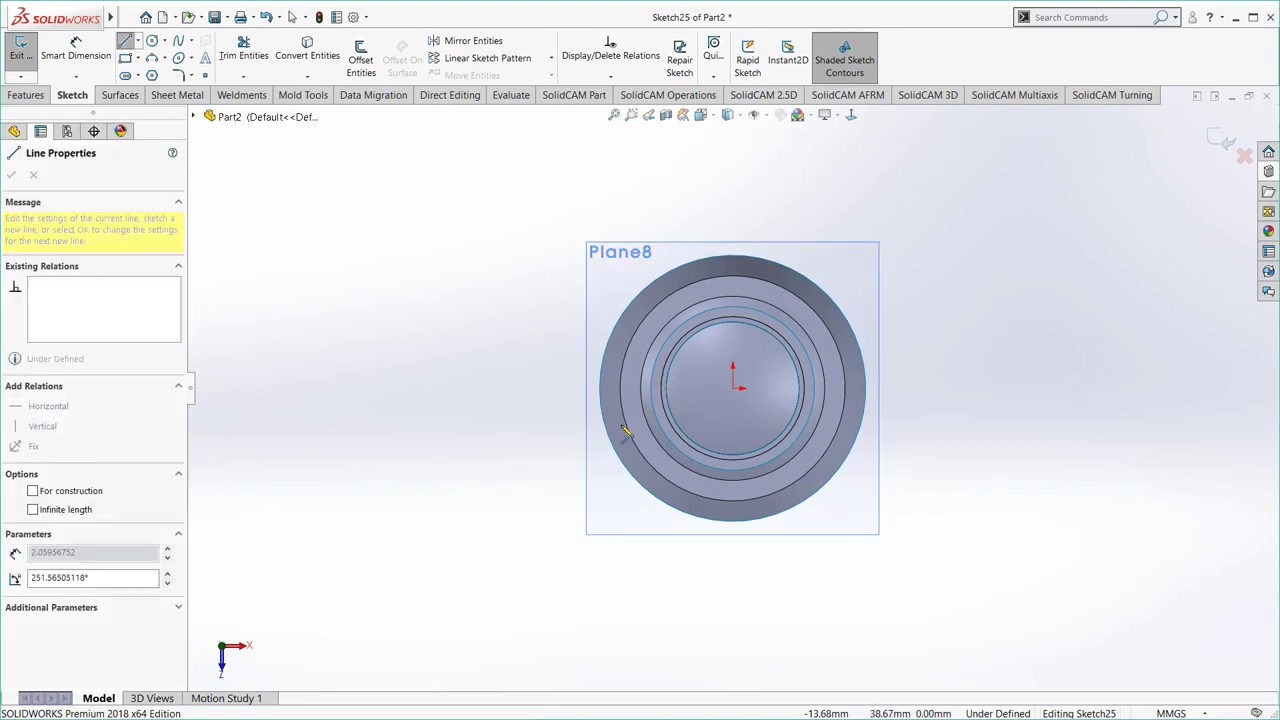
pyautogui.click(582, 512)
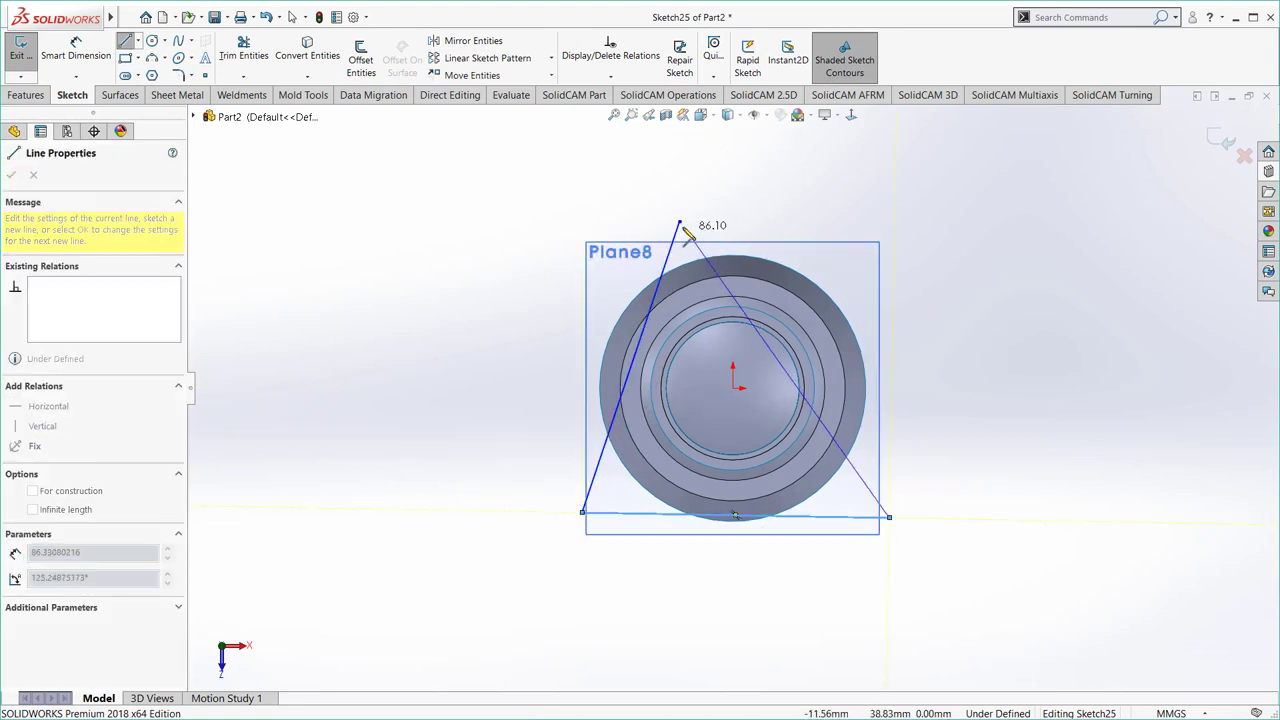
pyautogui.click(679, 222)
pyautogui.rightClick(950, 298)
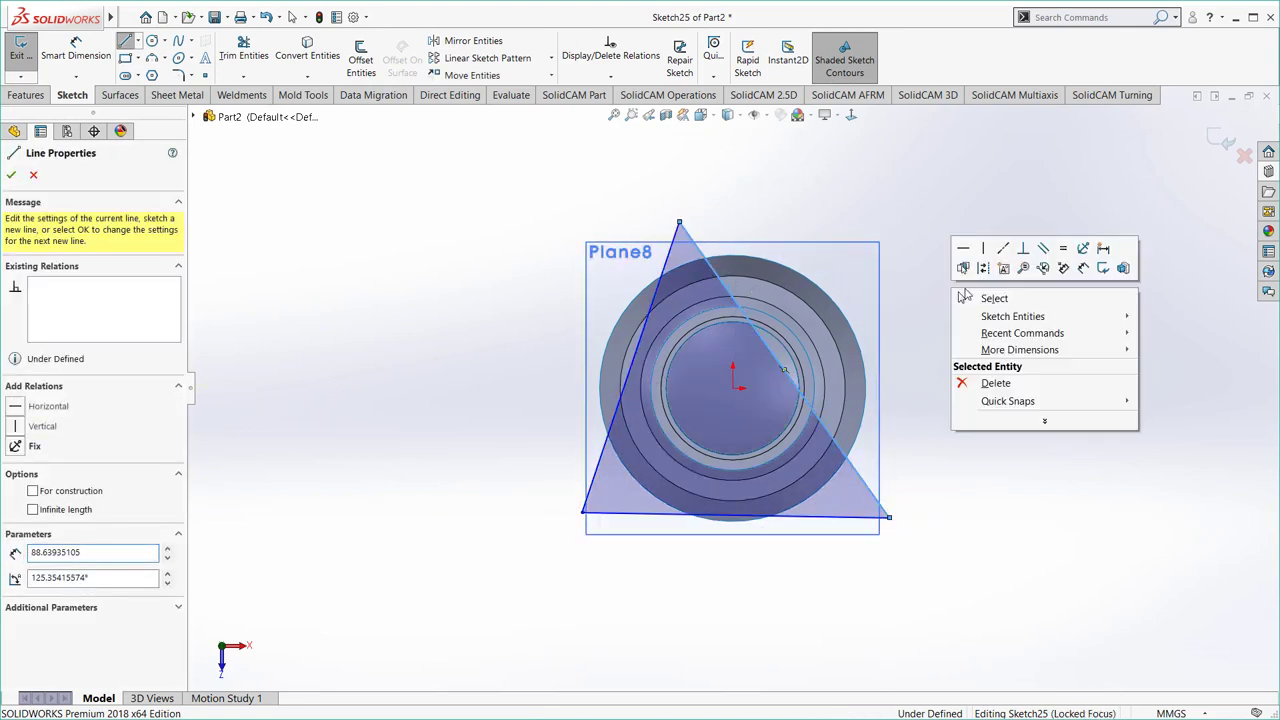
pyautogui.click(982, 297)
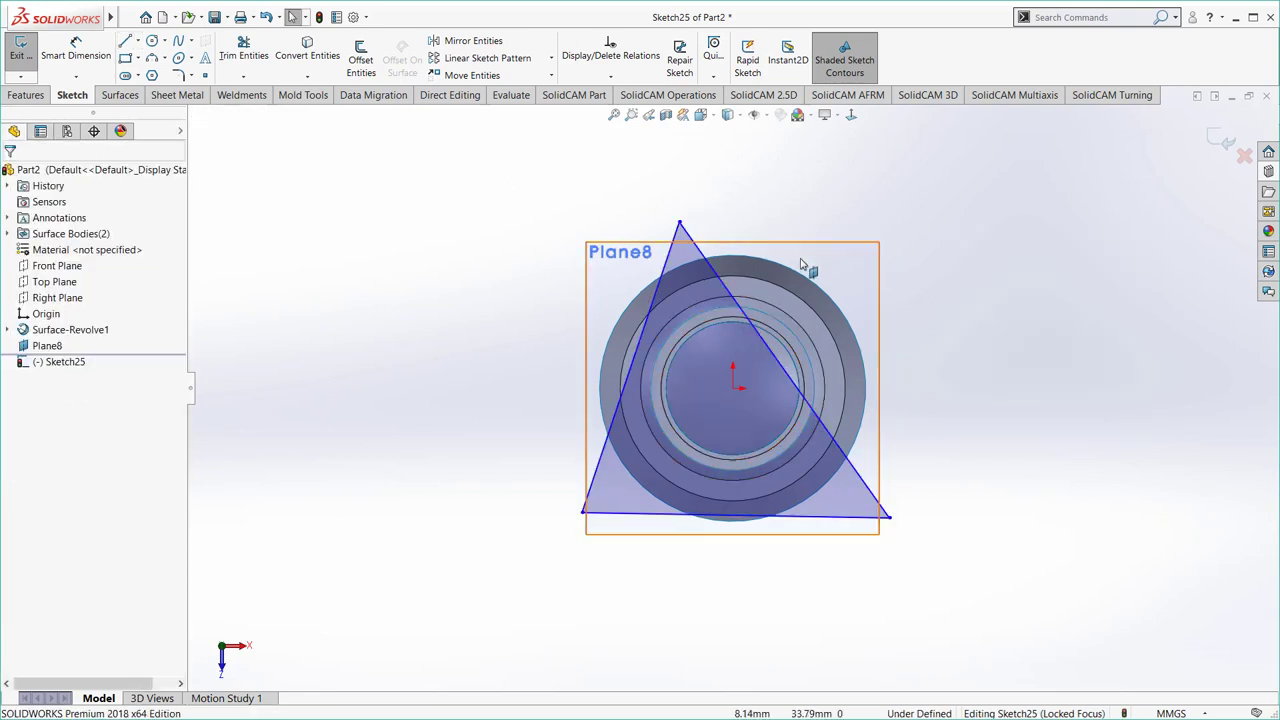
pyautogui.moveTo(962, 229); pyautogui.dragTo(506, 584)
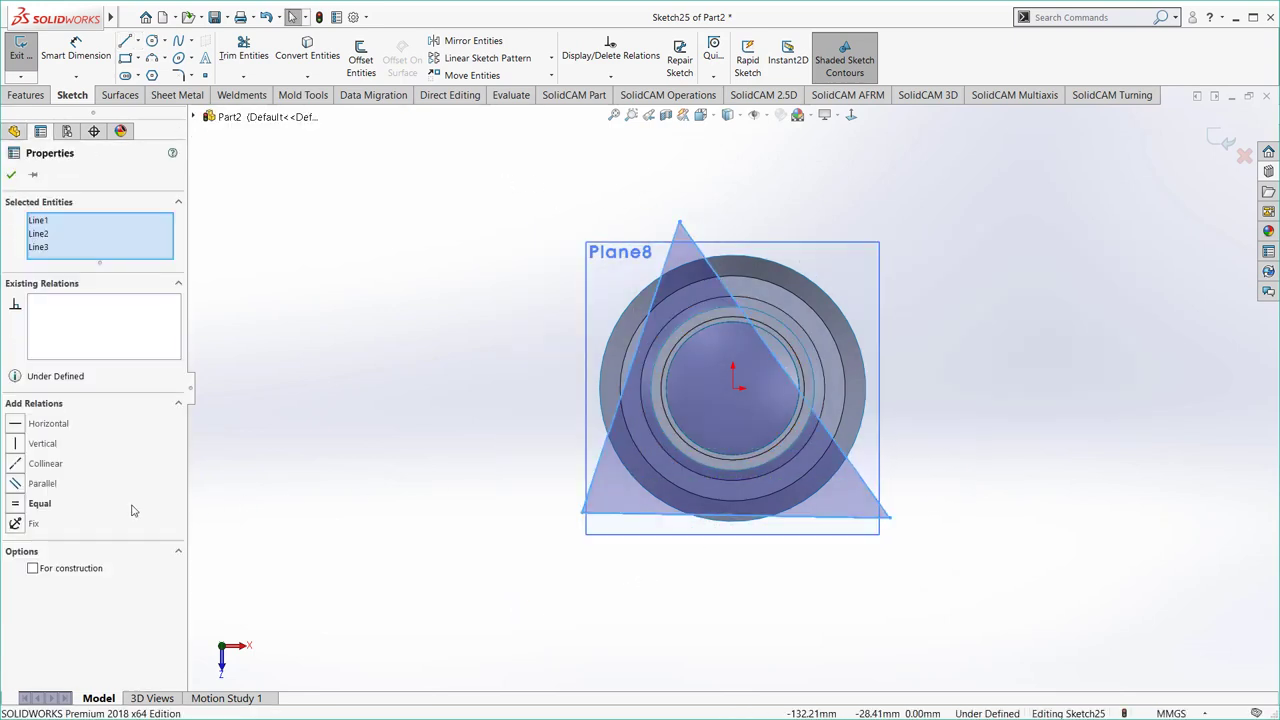
pyautogui.click(18, 507)
pyautogui.click(292, 528)
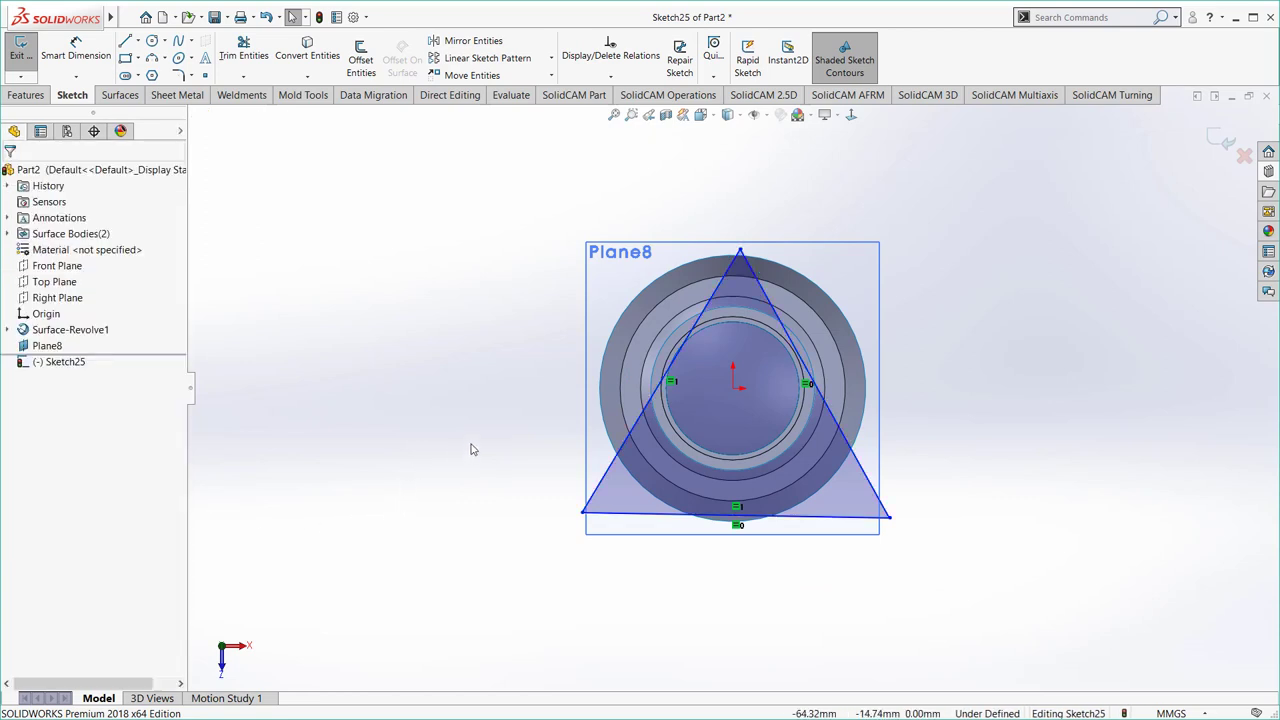
# - Draw two centerlines from triangle corners to the midpoints of opposite sides
pyautogui.click(137, 42)
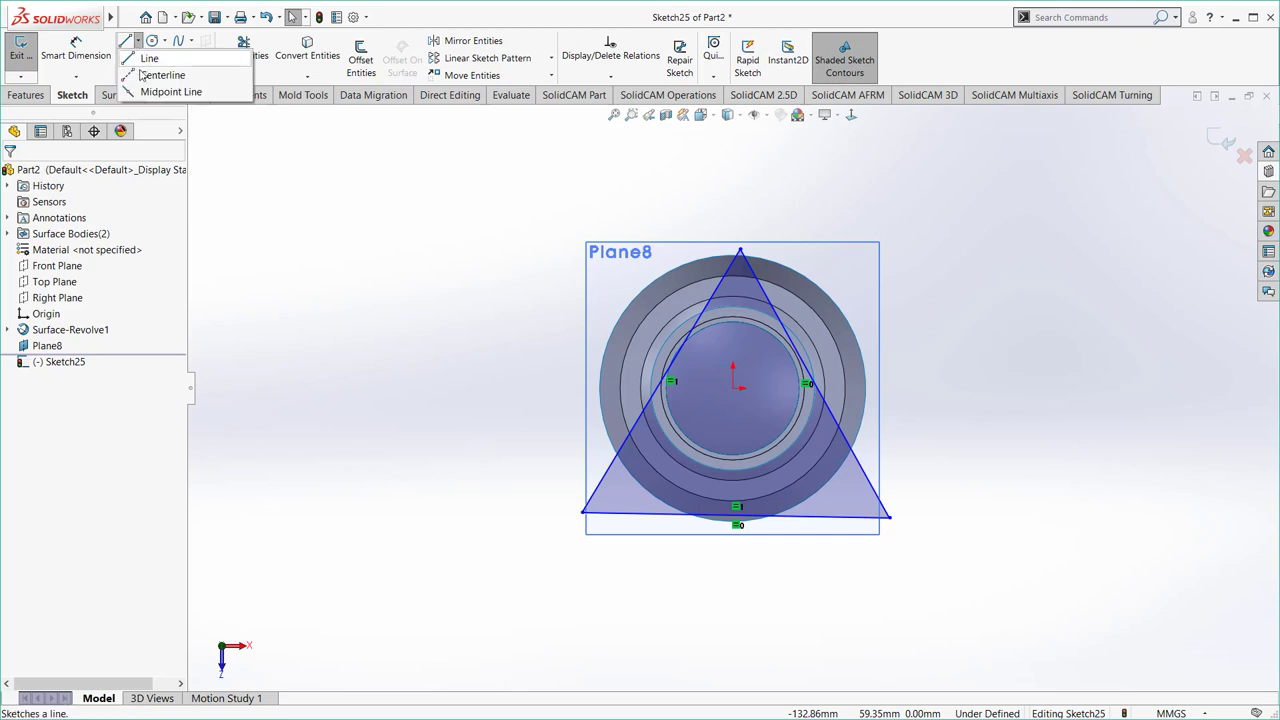
pyautogui.click(180, 60)
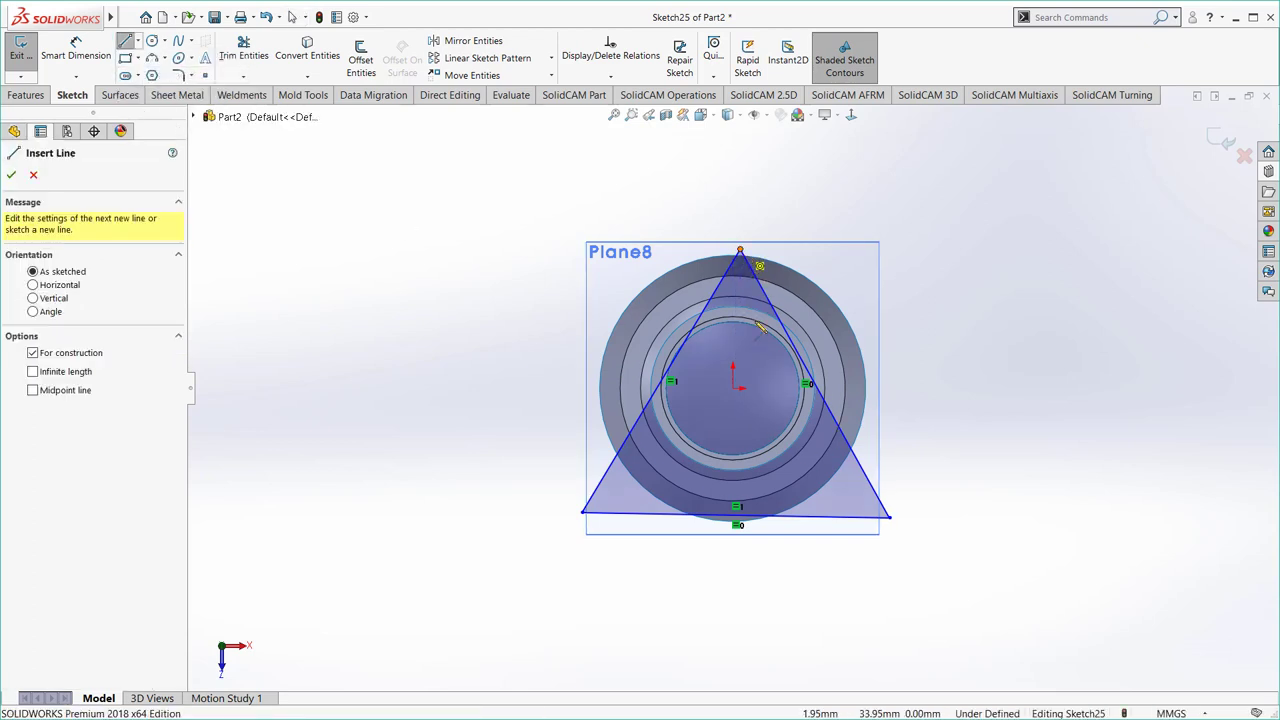
pyautogui.click(740, 250)
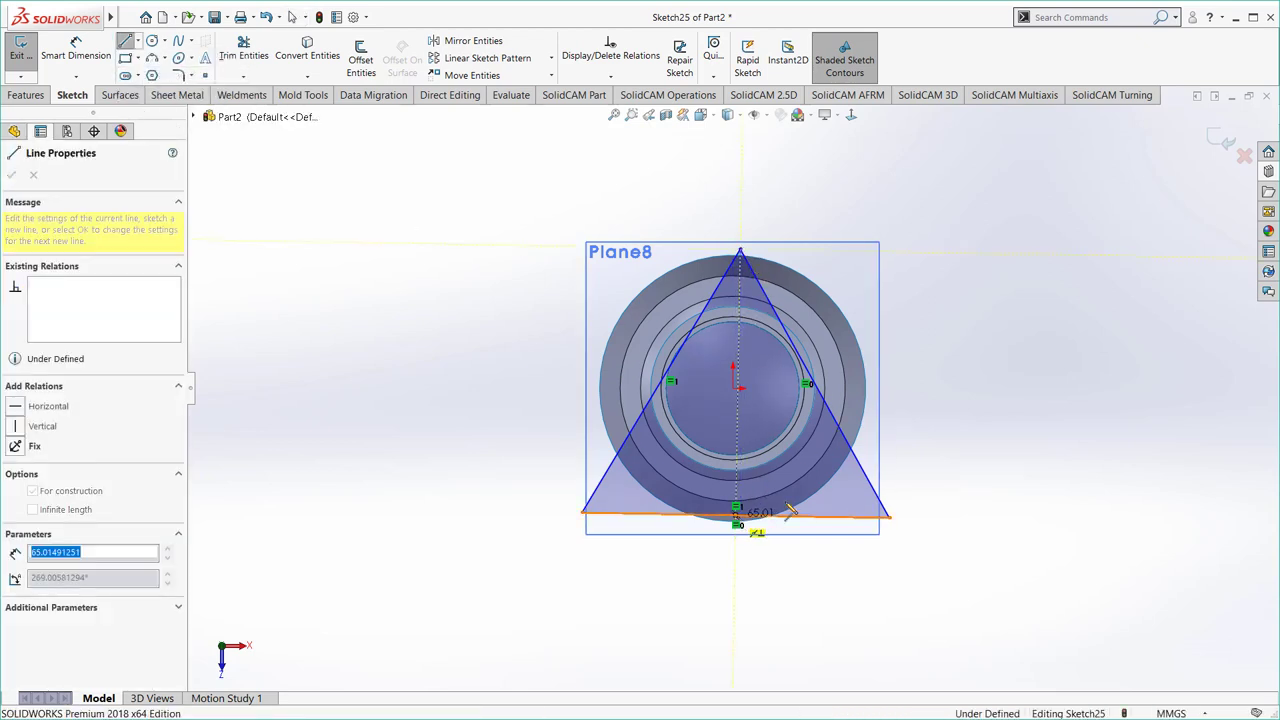
pyautogui.doubleClick(737, 517)
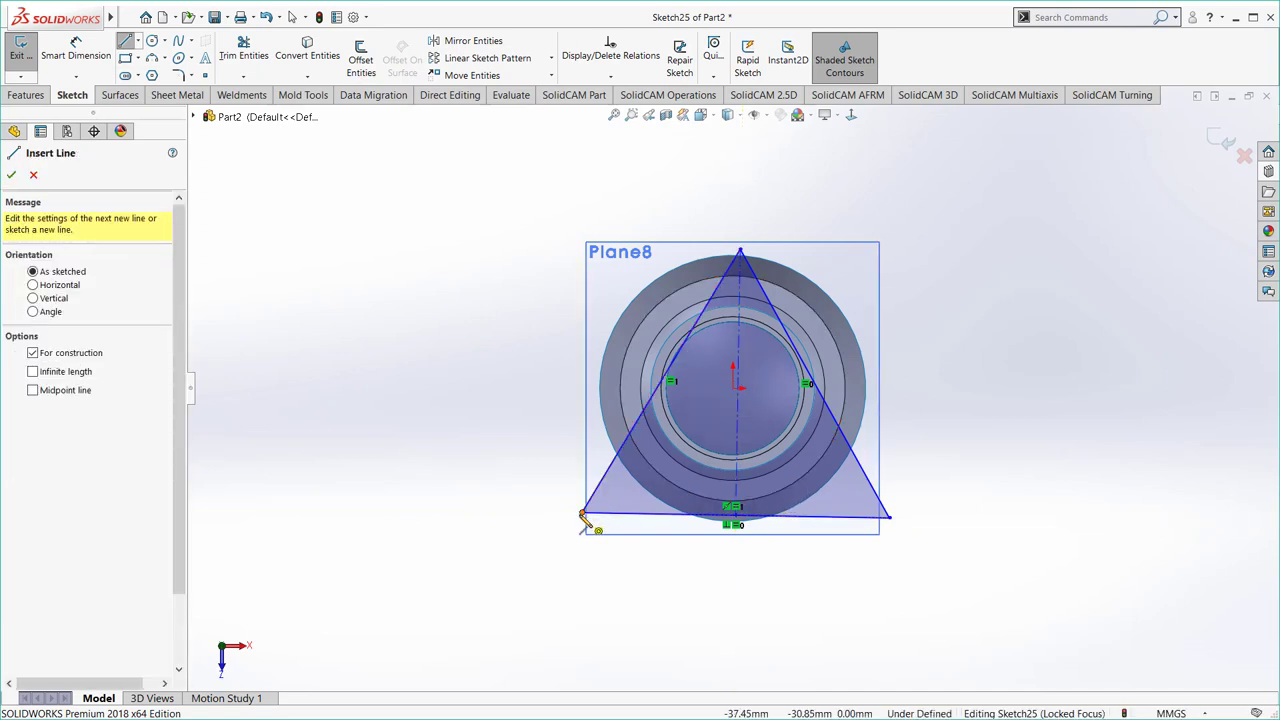
pyautogui.click(584, 514)
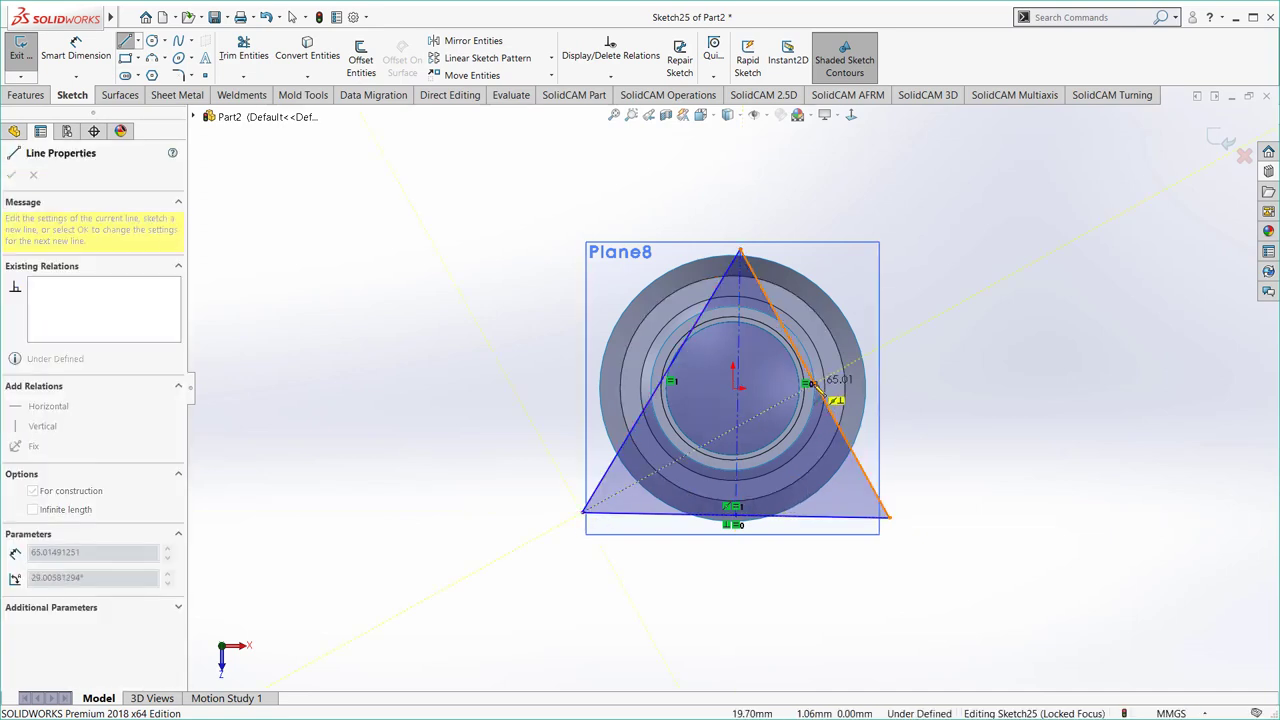
pyautogui.doubleClick(815, 385)
pyautogui.press('Escape')
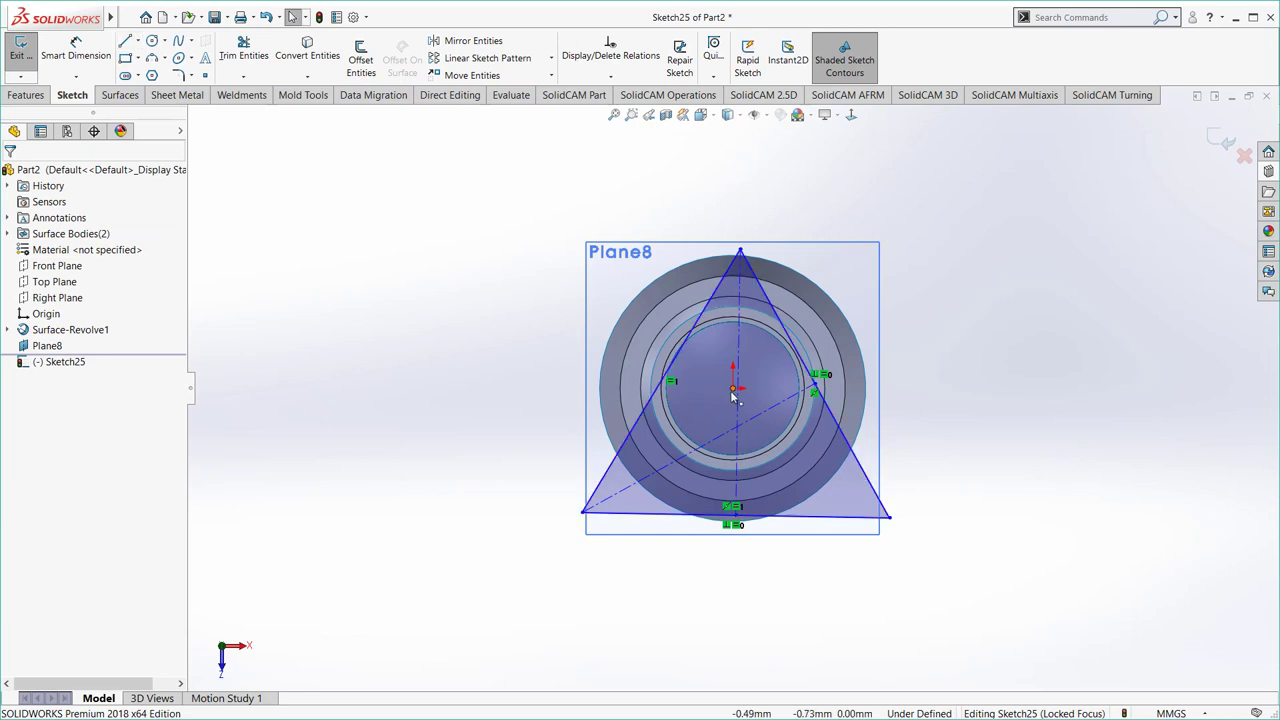
# - Fix the centerlines' intersection at the origin with an Intersection relation
pyautogui.click(733, 392)
pyautogui.keyDown('ctrl'); pyautogui.click(741, 417); pyautogui.keyUp('ctrl')
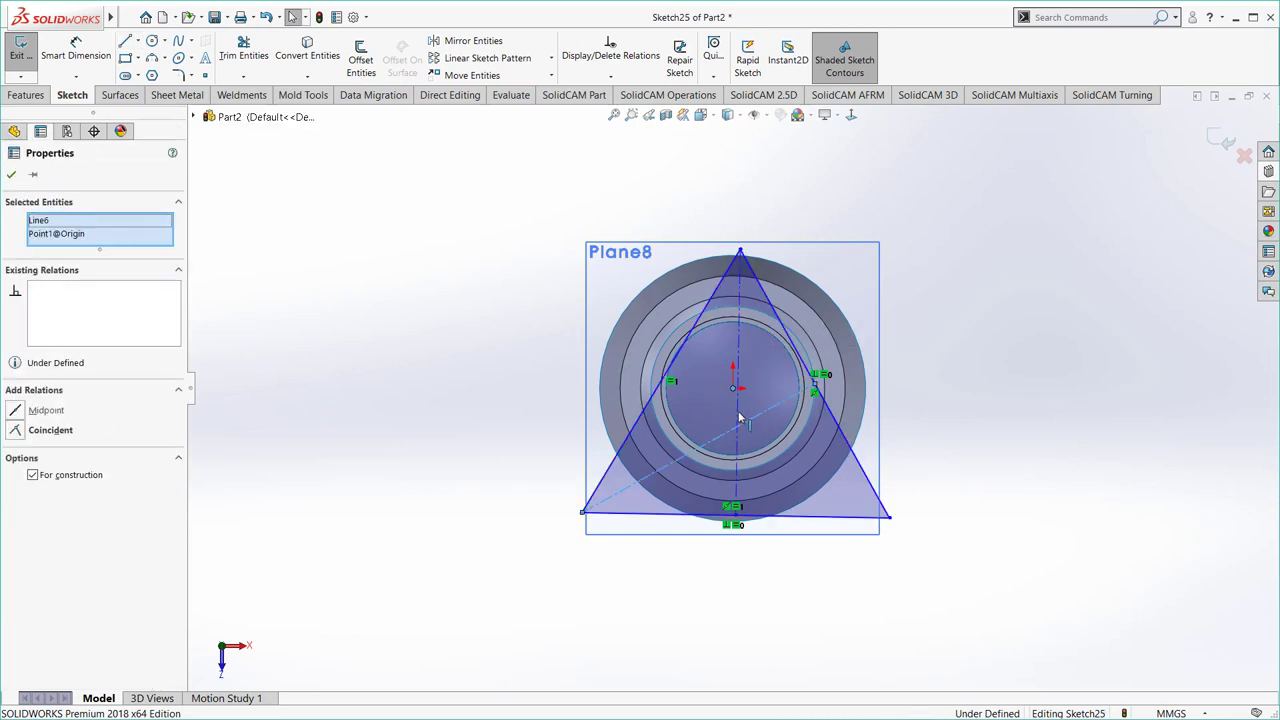
pyautogui.keyDown('ctrl'); pyautogui.click(743, 408); pyautogui.keyUp('ctrl')
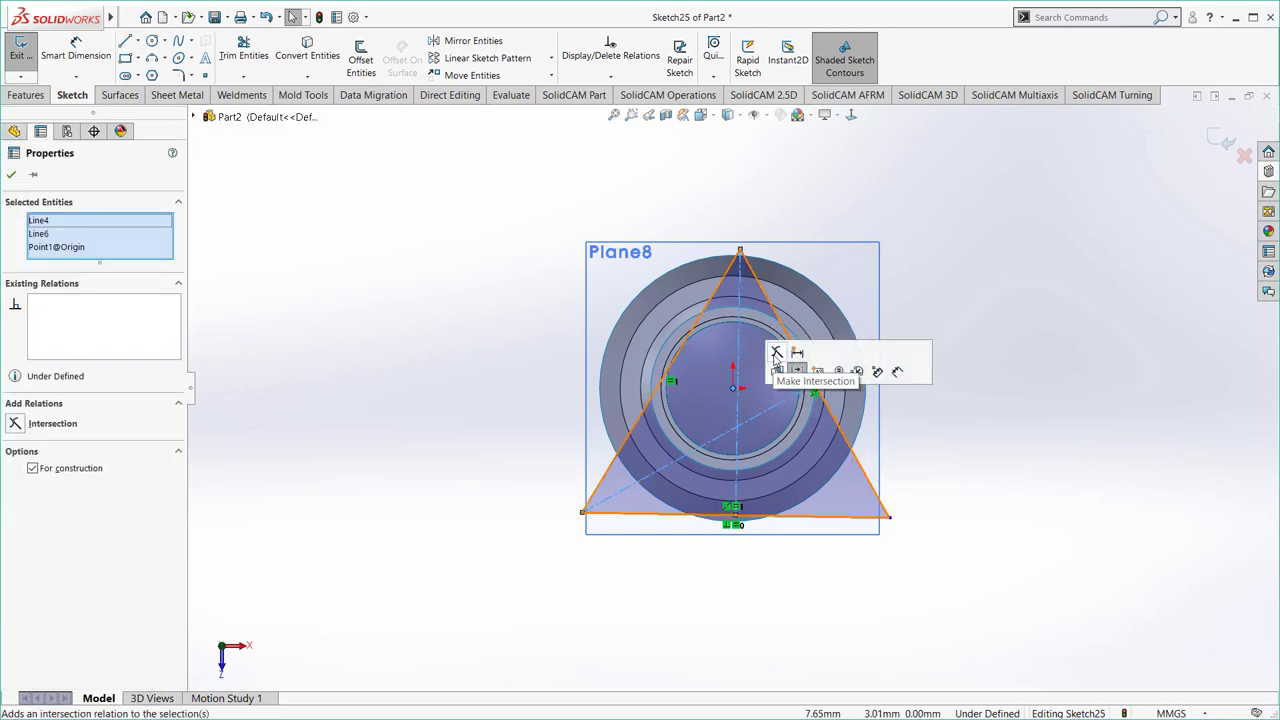
pyautogui.click(777, 352)
pyautogui.press('Escape')
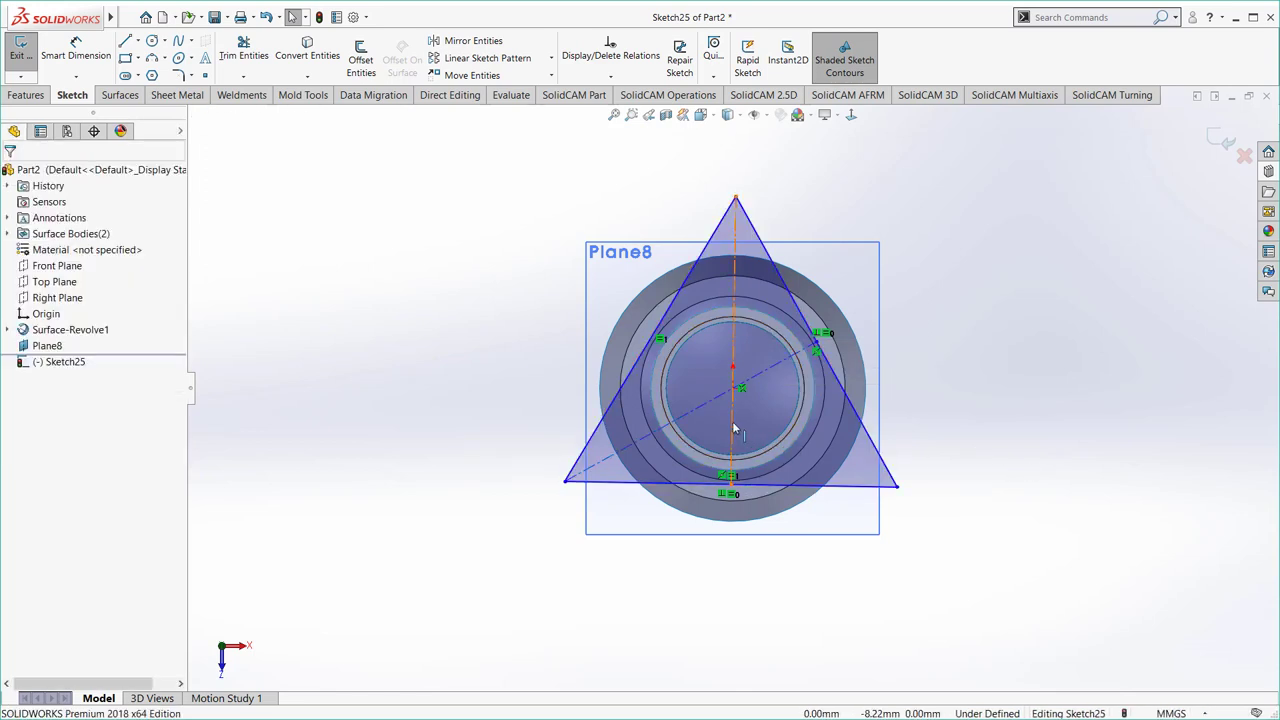
pyautogui.click(735, 415)
pyautogui.click(967, 462)
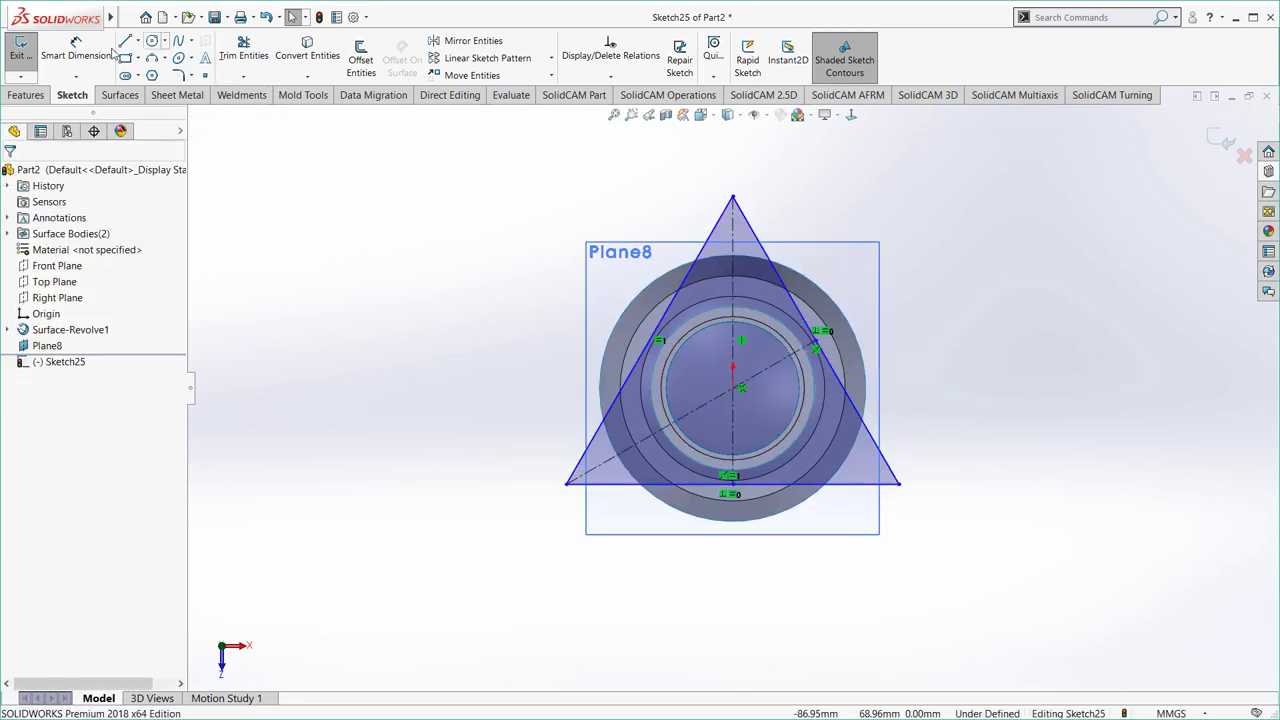
# - Fillet all three triangle corners at 5 mm, accepting removal of conflicting relations
pyautogui.click(178, 76)
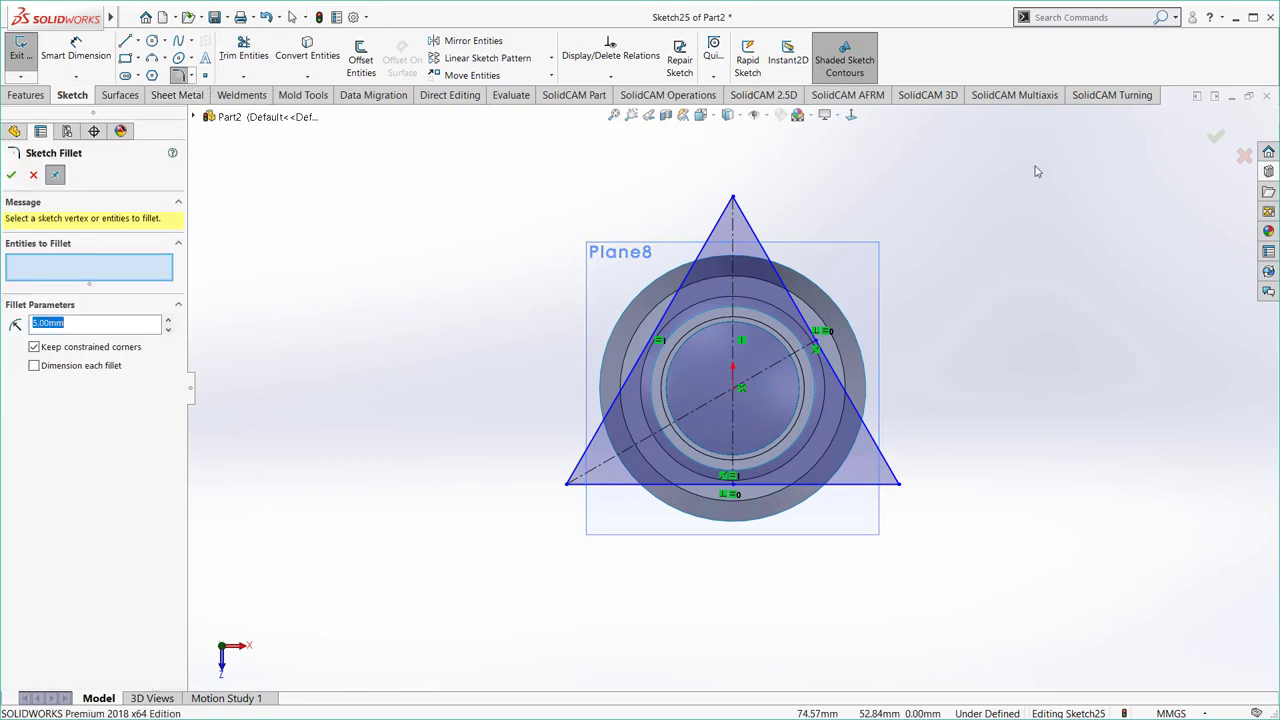
pyautogui.moveTo(870, 166); pyautogui.dragTo(545, 525)
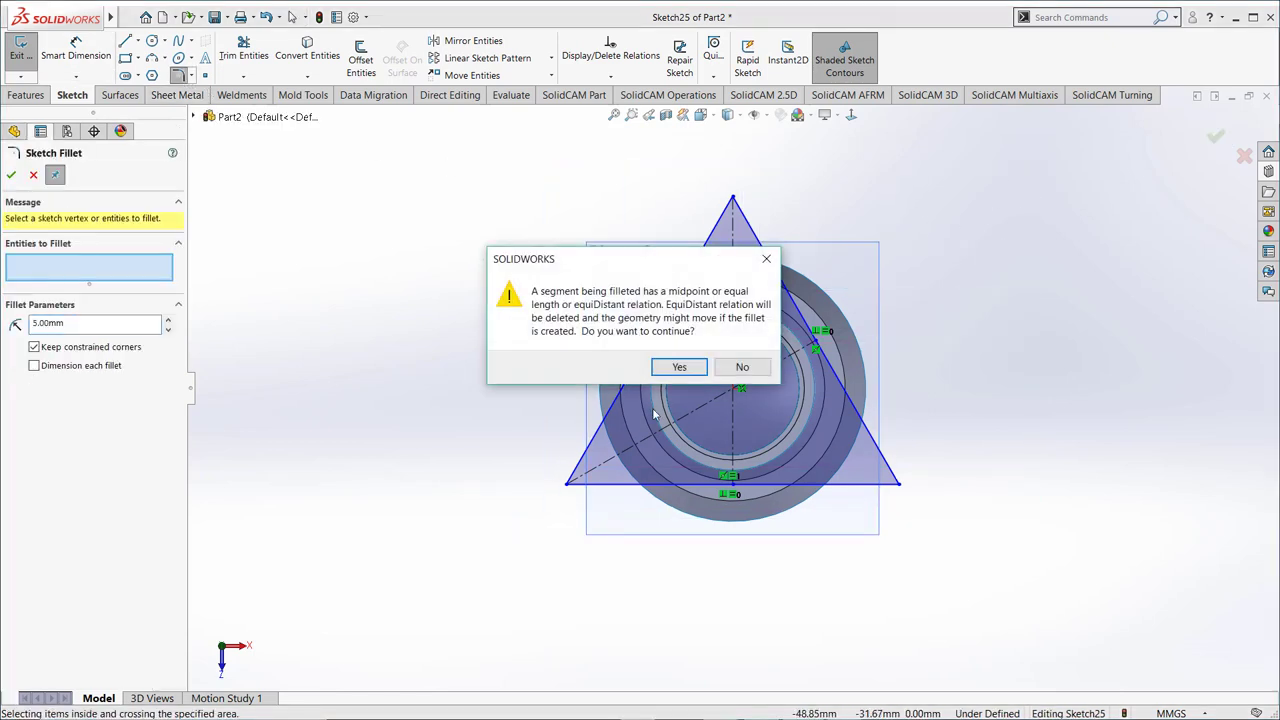
pyautogui.click(679, 368)
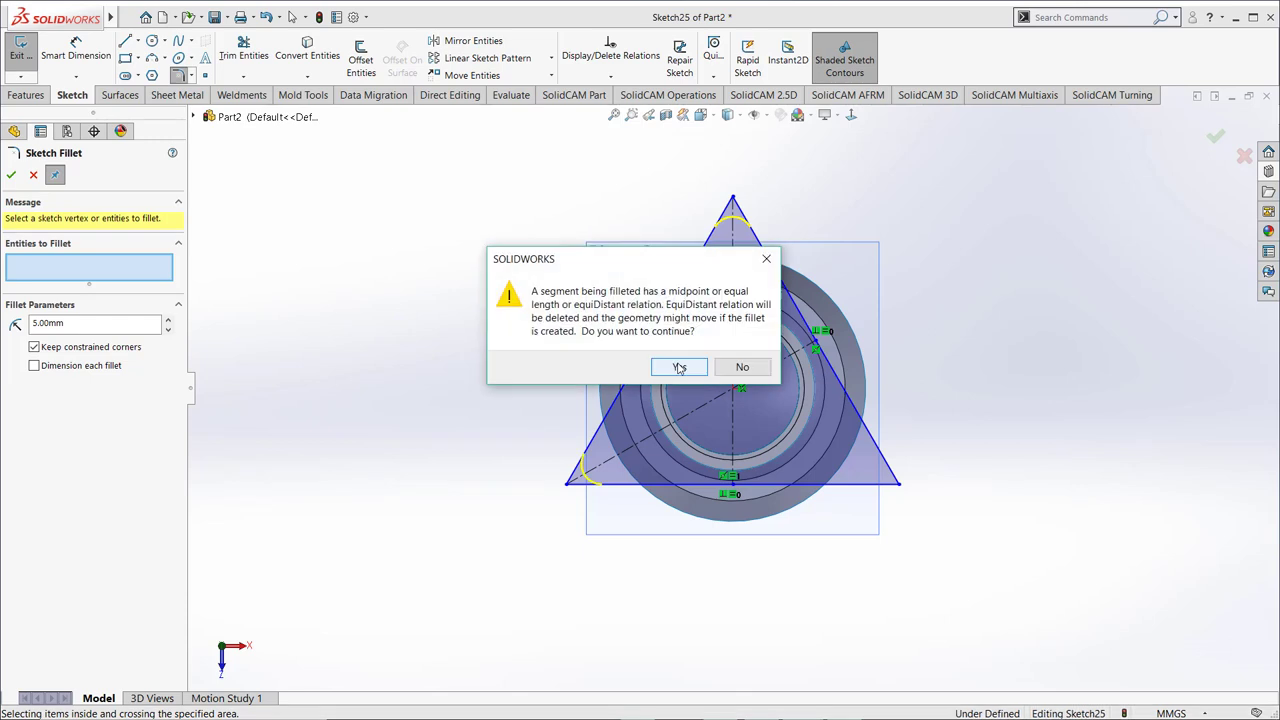
pyautogui.click(679, 368)
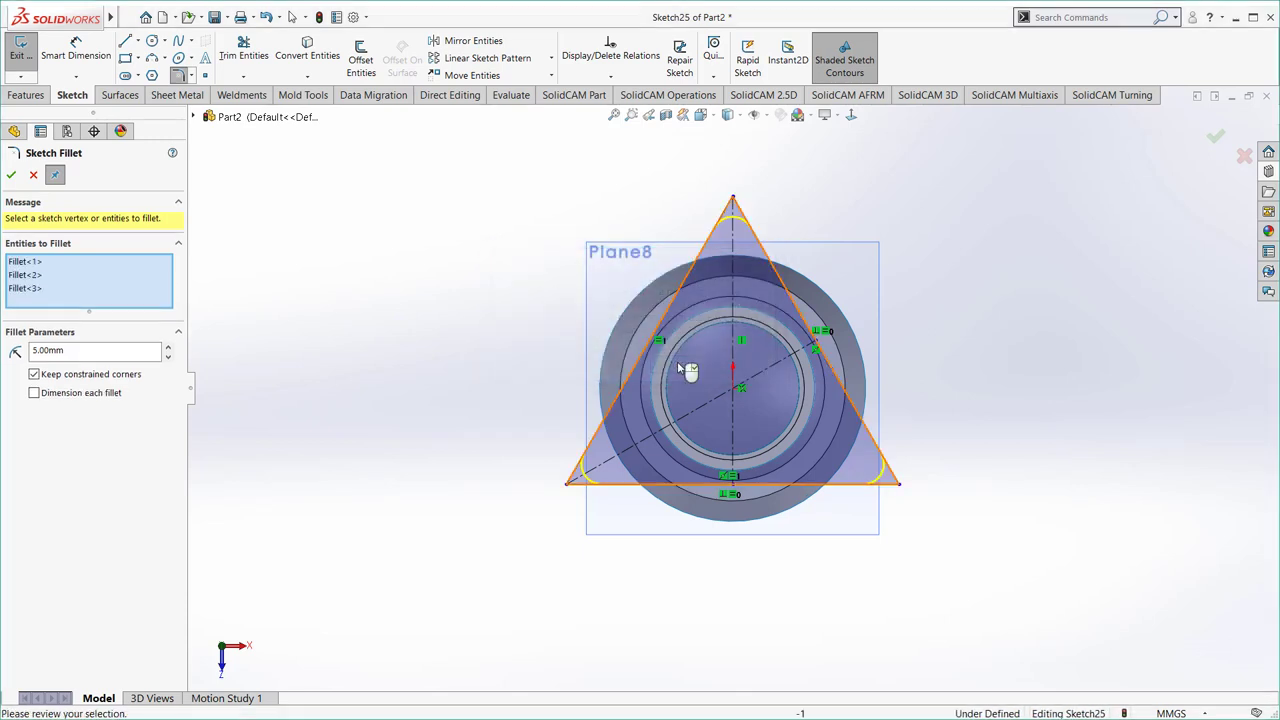
pyautogui.click(11, 176)
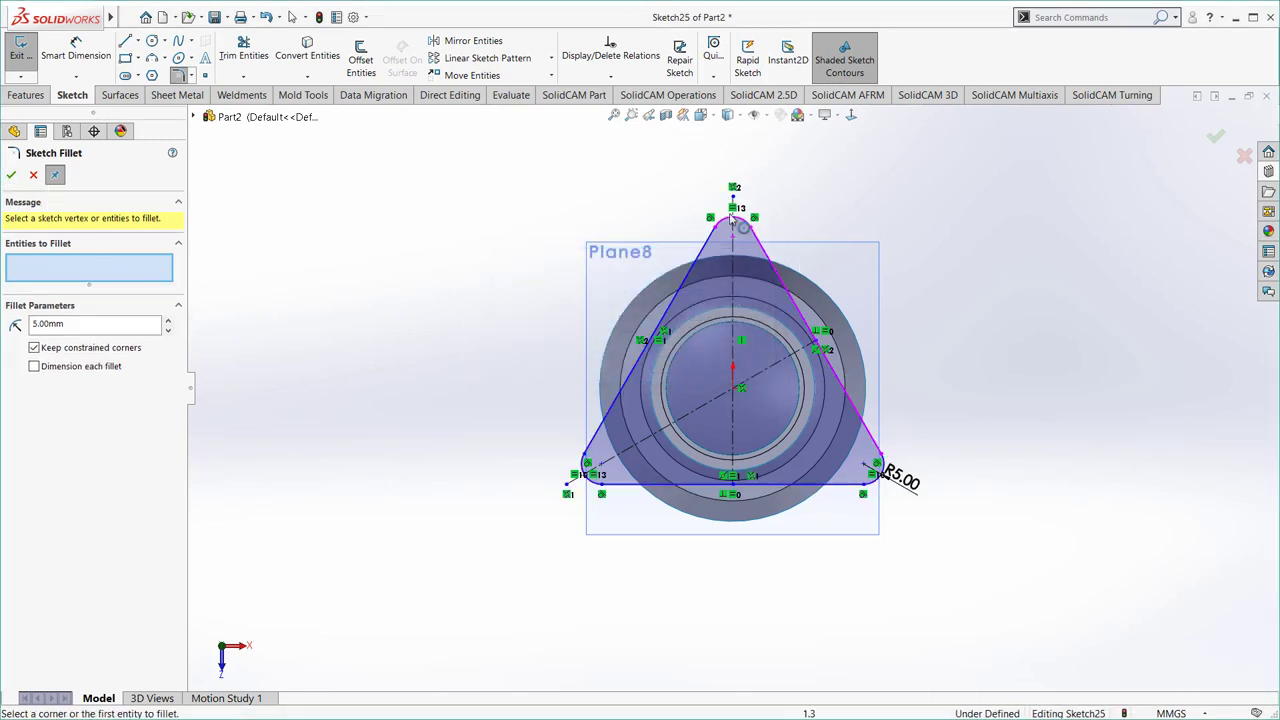
# - Try a further fillet on the triangle's top corner, then close Sketch Fillet
pyautogui.click(745, 222)
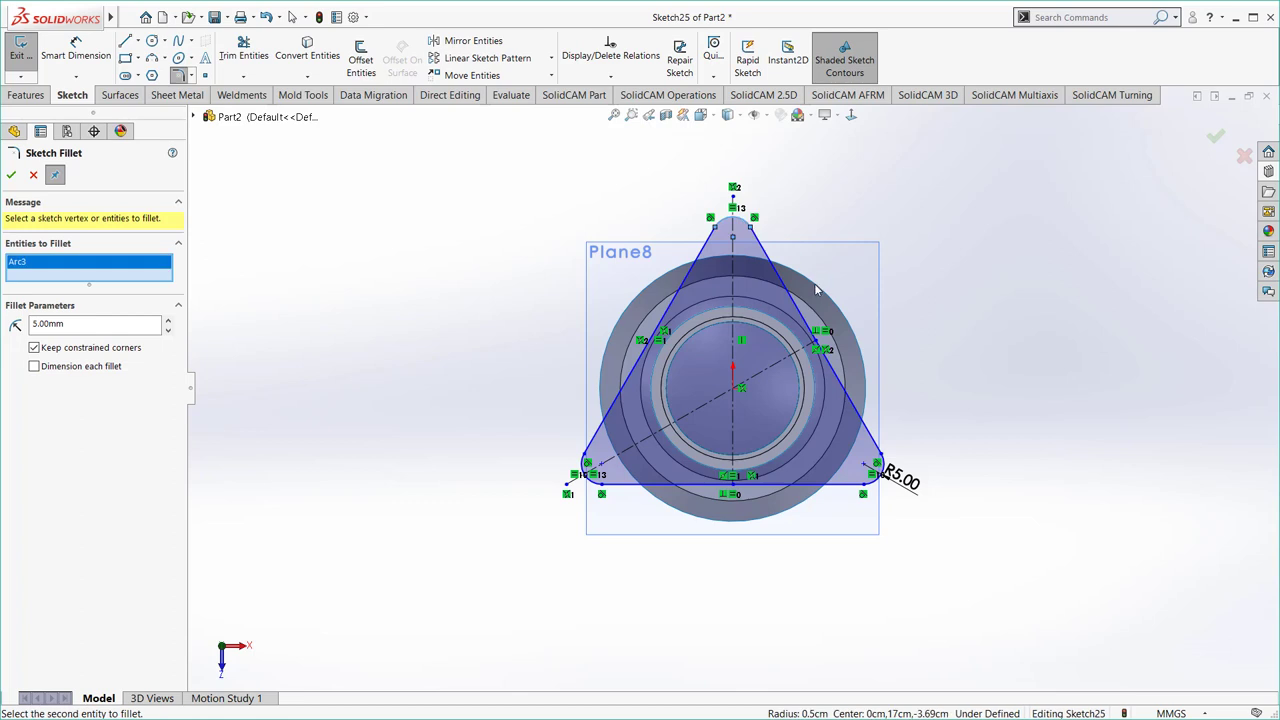
pyautogui.scroll(-2, 843, 299)
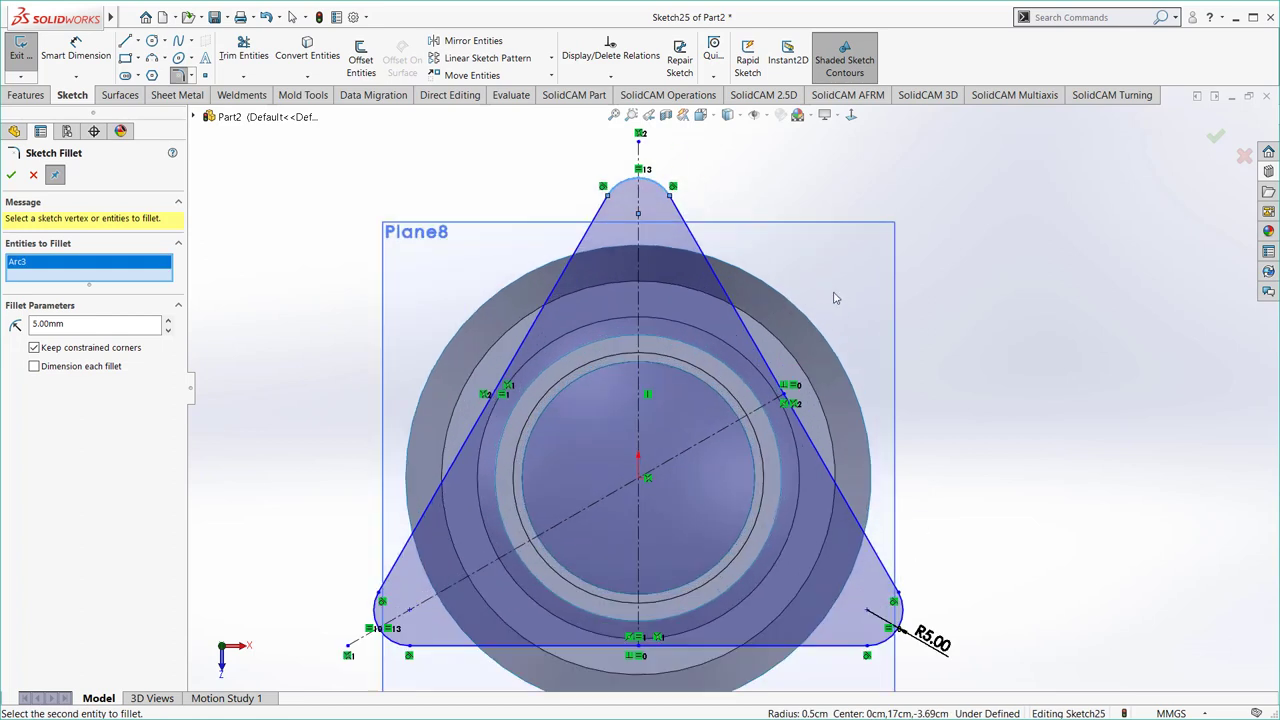
pyautogui.scroll(-1, 780, 297)
pyautogui.scroll(3, 730, 250)
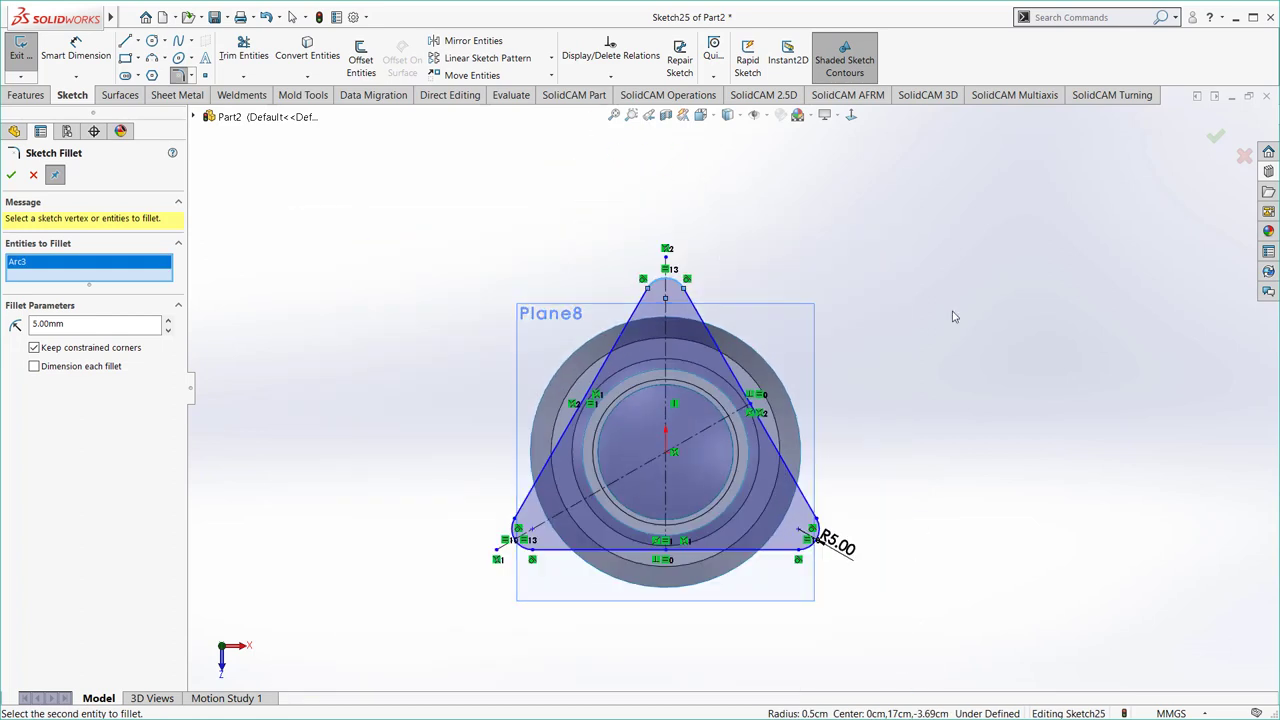
pyautogui.click(667, 305)
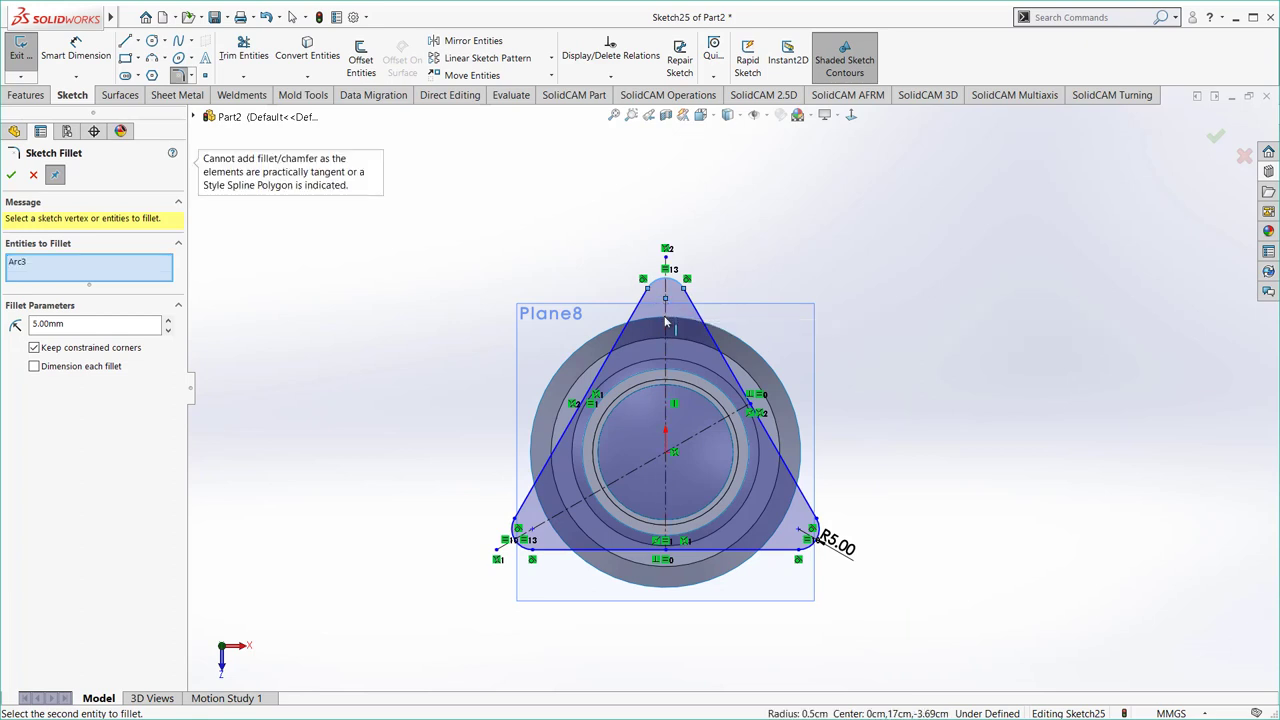
pyautogui.press('Escape')
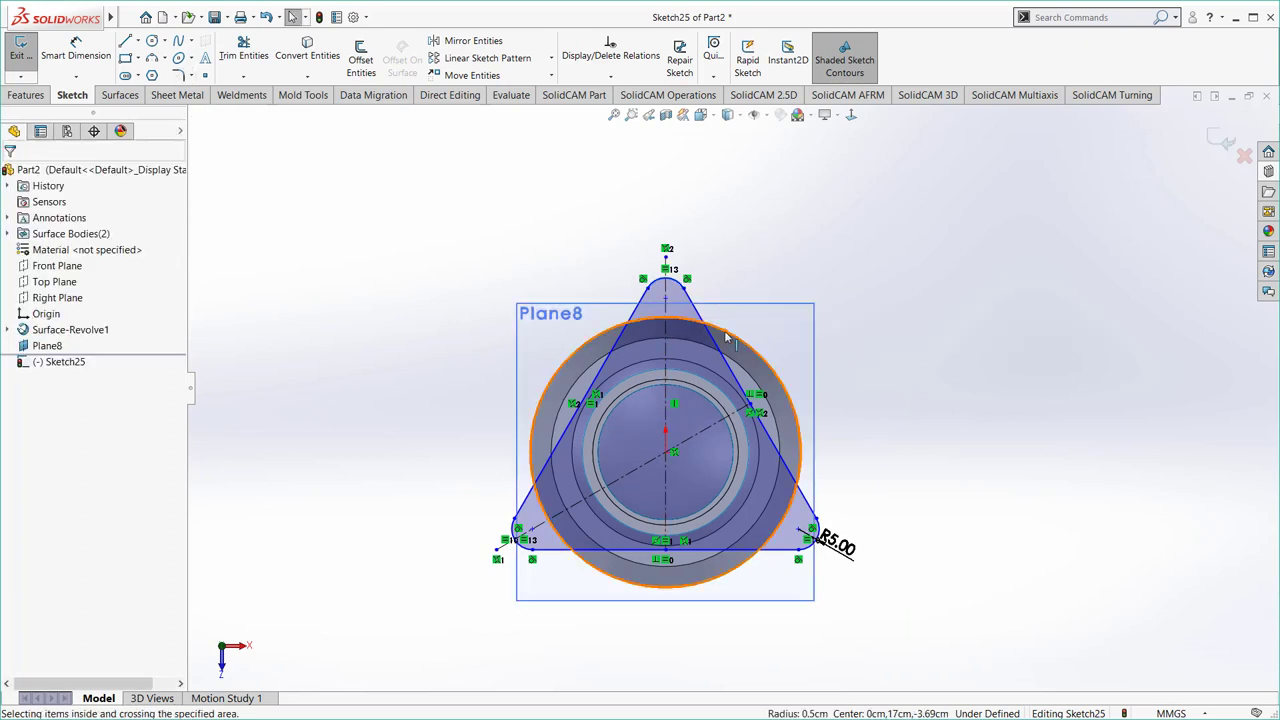
# - Try a tangent relation on the top arc, undo it, and drag the triangle's top point down
pyautogui.click(725, 336)
pyautogui.keyDown('ctrl'); pyautogui.click(680, 288); pyautogui.keyUp('ctrl')
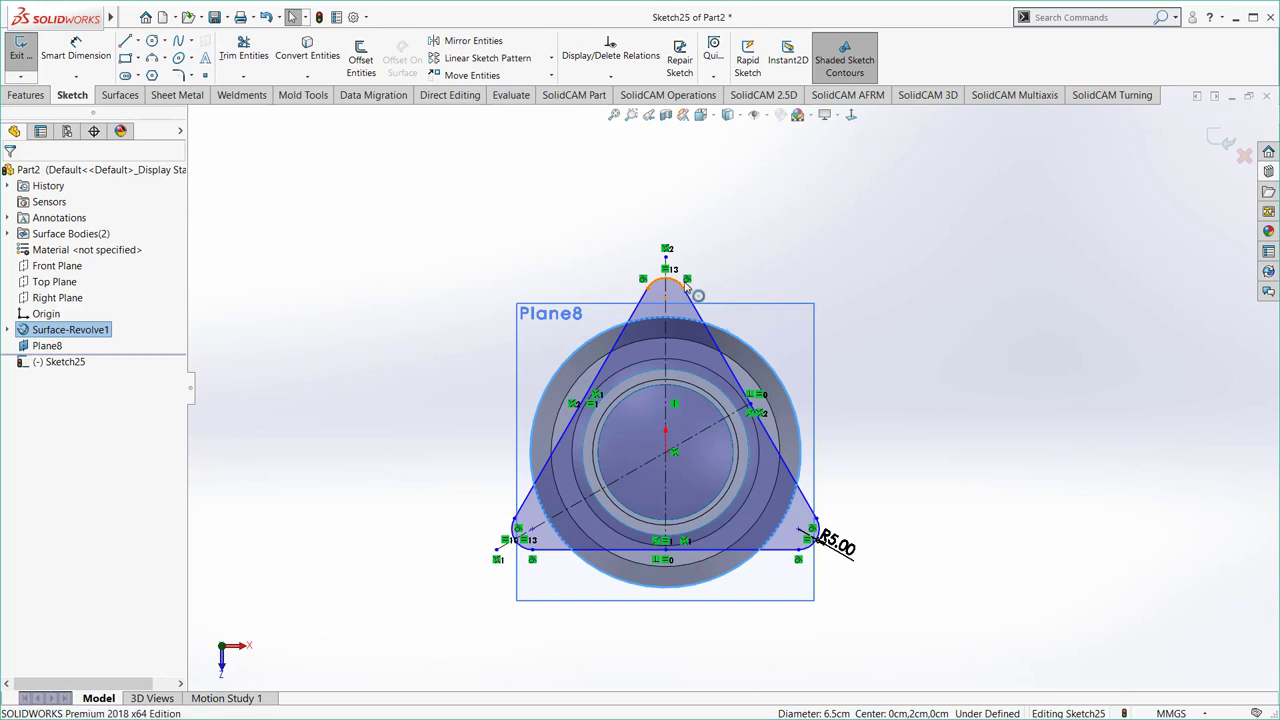
pyautogui.click(736, 222)
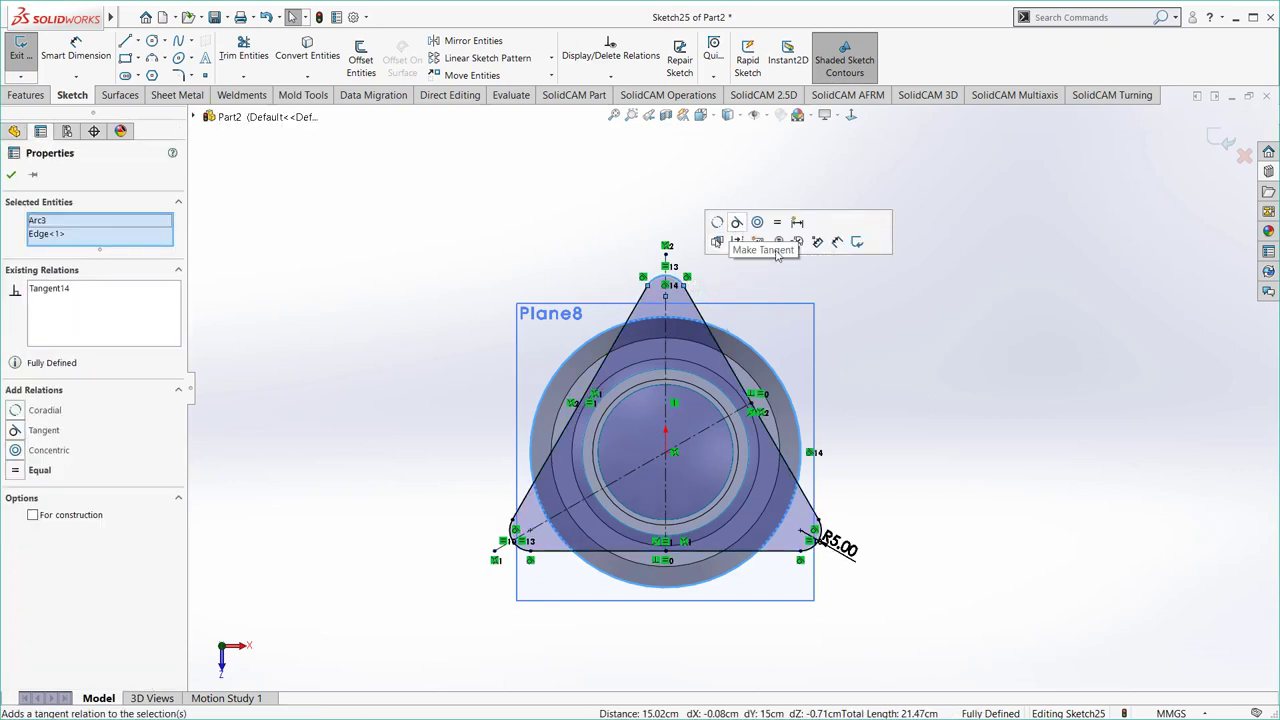
pyautogui.click(839, 311)
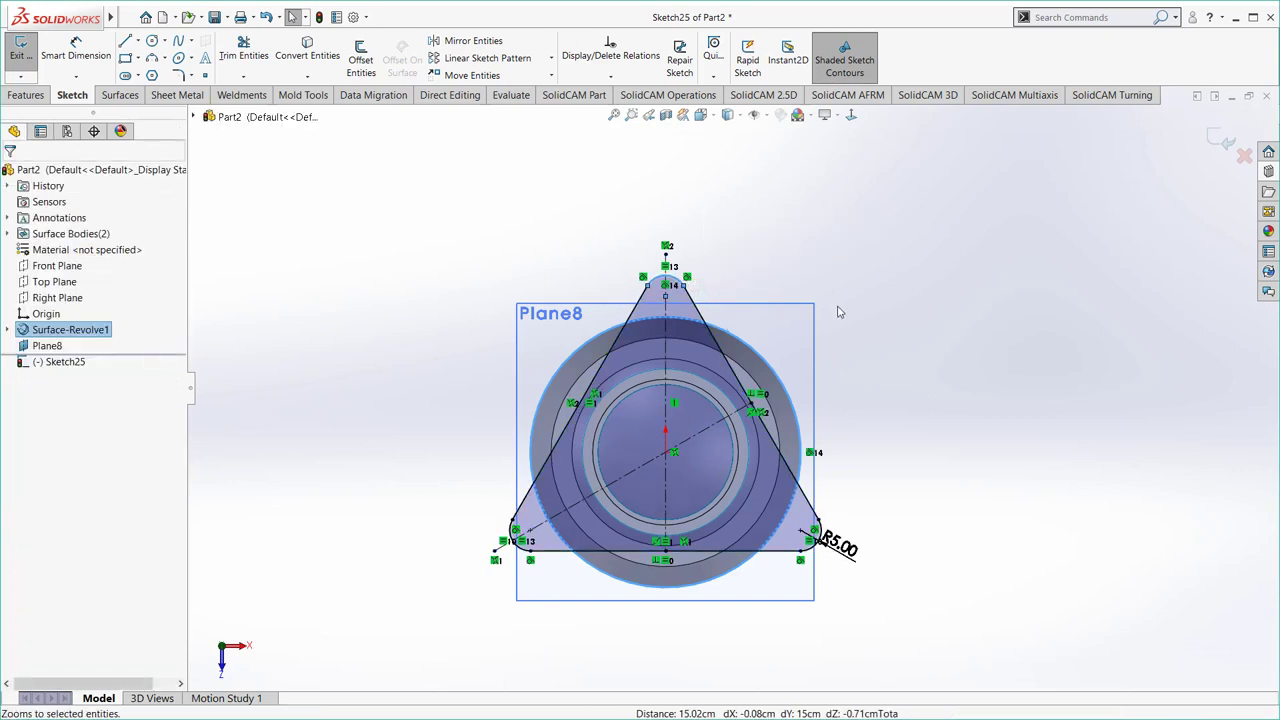
pyautogui.hotkey('ctrl', 'z')
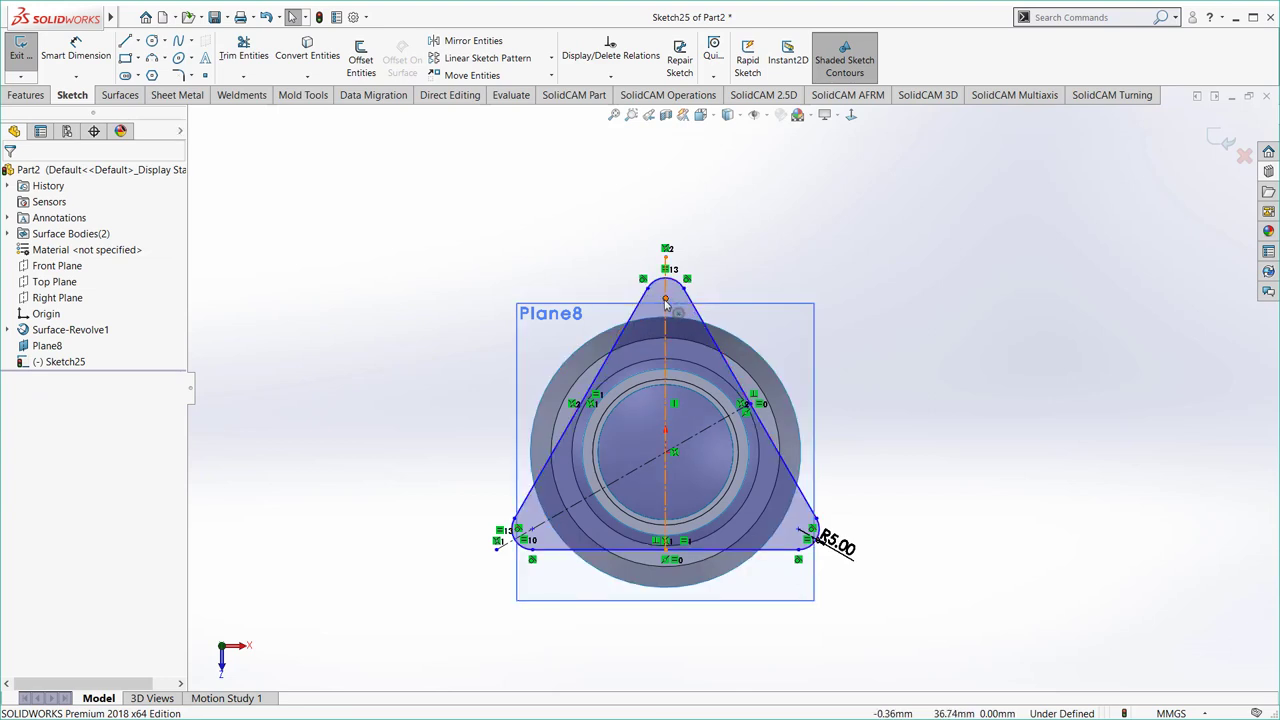
pyautogui.moveTo(666, 300); pyautogui.dragTo(667, 348)
pyautogui.click(877, 397)
pyautogui.scroll(-4, 672, 330)
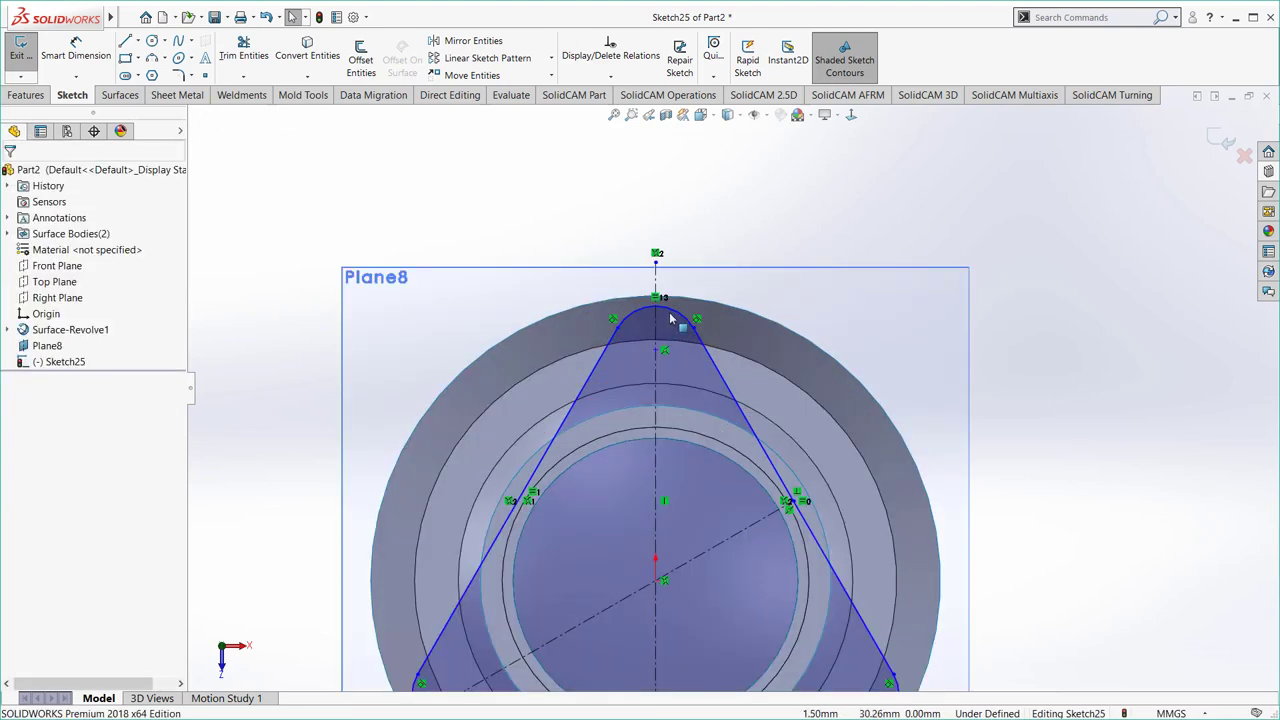
# - Make the top corner arc tangent to the bottle's outer circular edge, fully defining Sketch25
pyautogui.click(673, 314)
pyautogui.keyDown('ctrl'); pyautogui.click(694, 299); pyautogui.keyUp('ctrl')
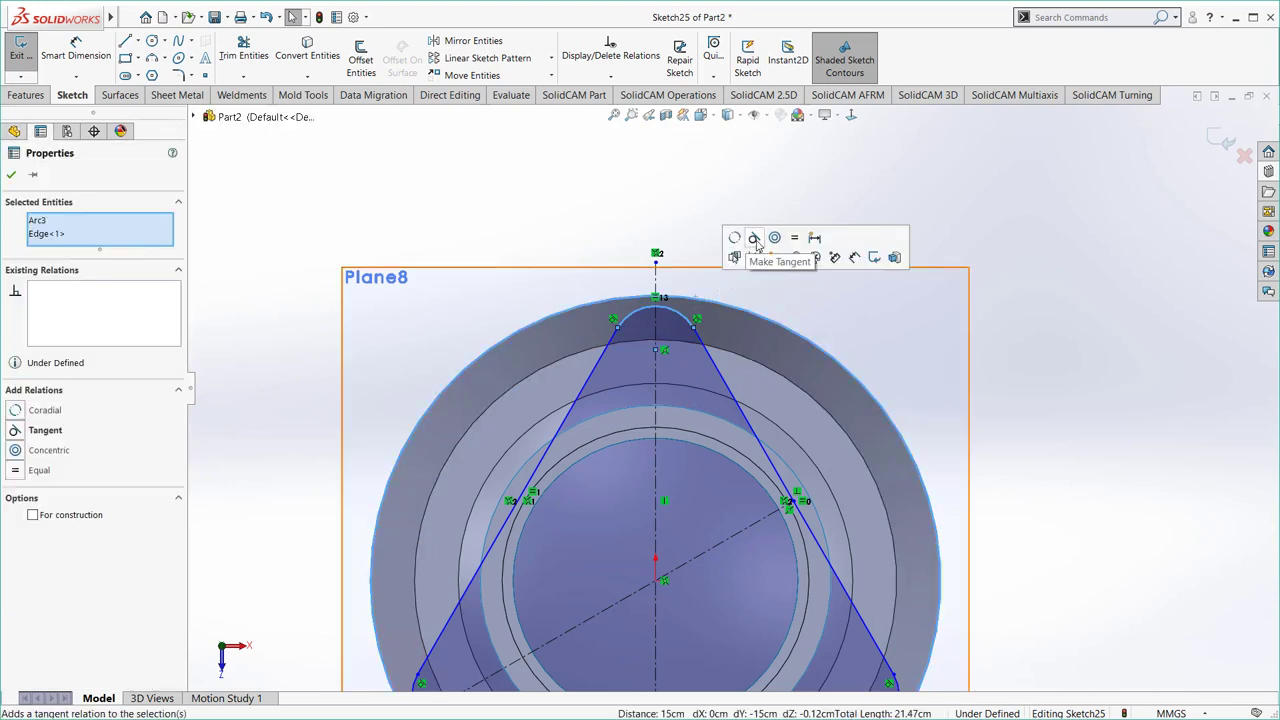
pyautogui.click(755, 238)
pyautogui.click(1064, 364)
pyautogui.scroll(2, 1047, 366)
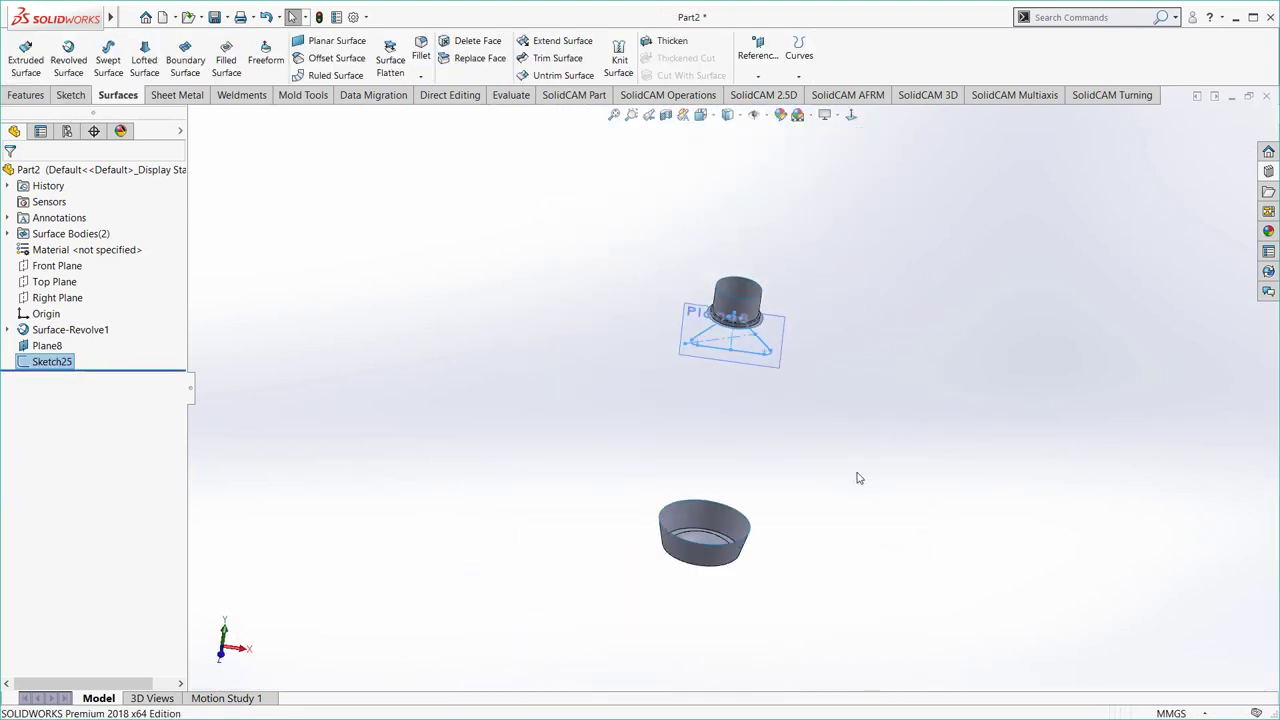
# - Orbit the model and hide Plane8
pyautogui.moveTo(857, 477)
pyautogui.mouseDown(button='middle')
pyautogui.moveTo(808, 474)
pyautogui.moveTo(814, 407)
pyautogui.mouseUp(button='middle')
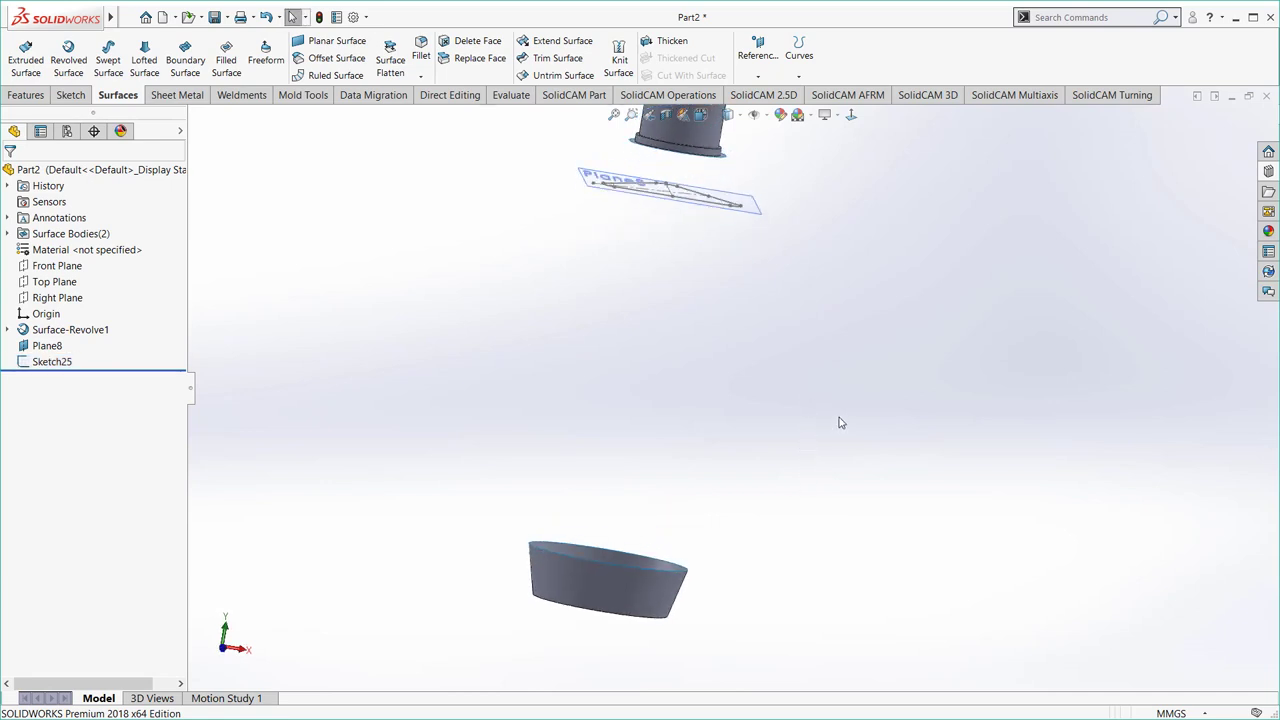
pyautogui.moveTo(840, 422); pyautogui.dragTo(829, 443, button='middle')
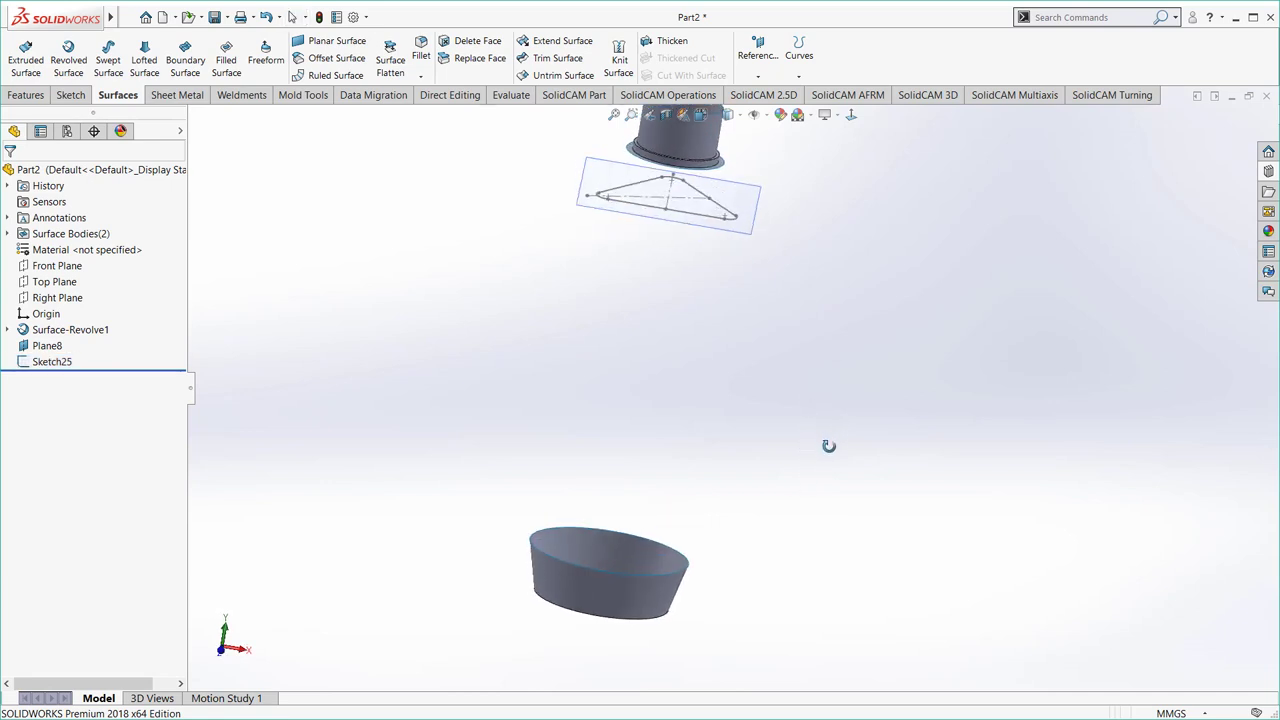
pyautogui.click(757, 200)
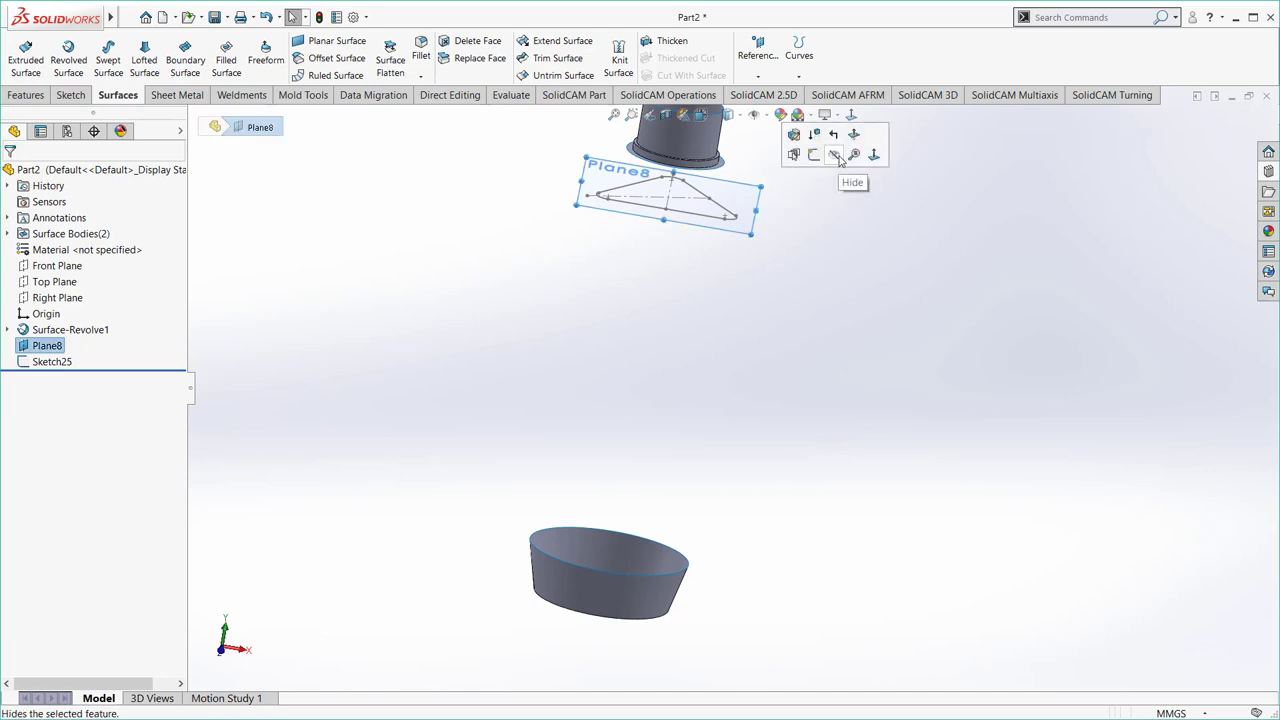
pyautogui.click(840, 157)
pyautogui.scroll(2, 805, 295)
pyautogui.scroll(1, 796, 290)
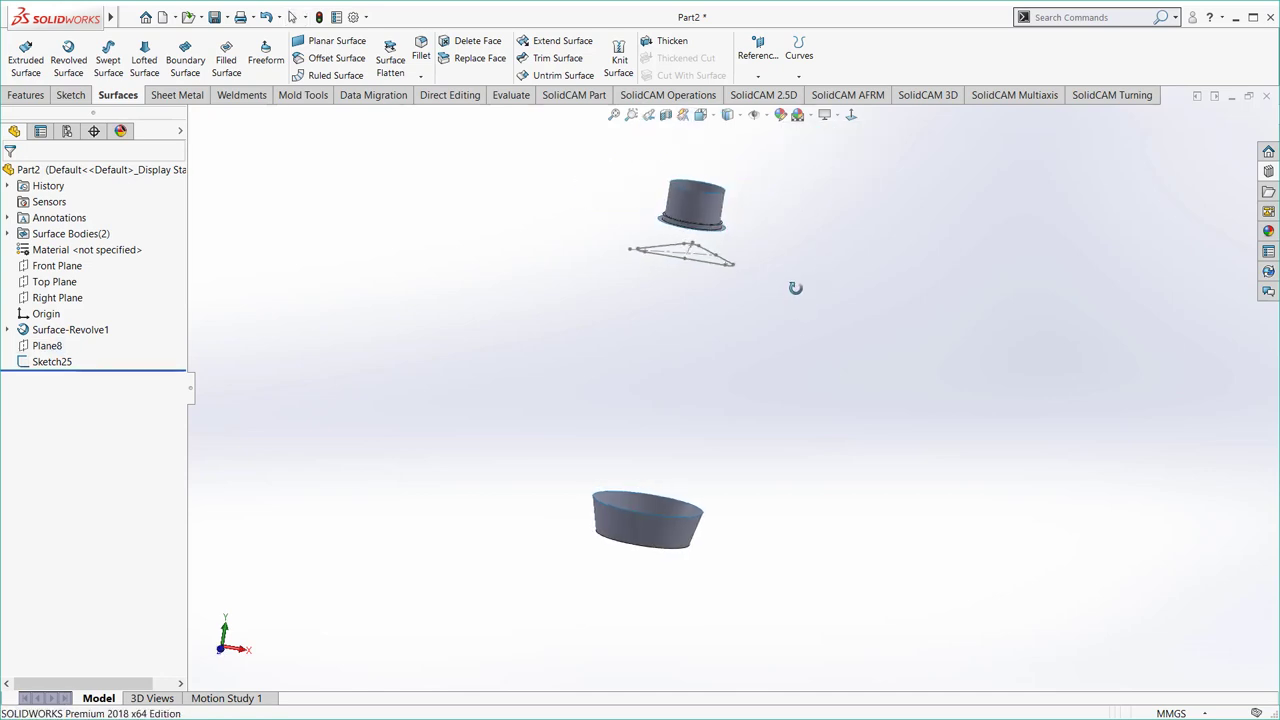
# - Select Sketch25 on the model and reopen it for editing
pyautogui.scroll(-2, 742, 262)
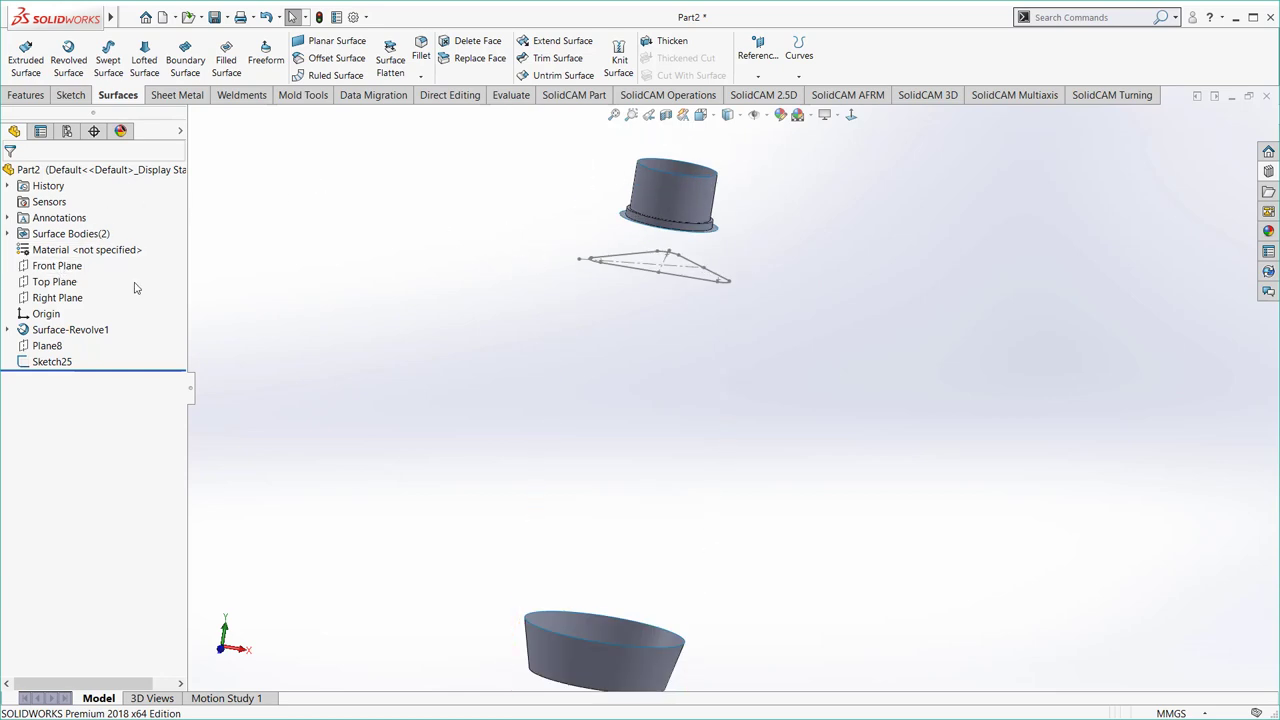
pyautogui.scroll(-2, 678, 331)
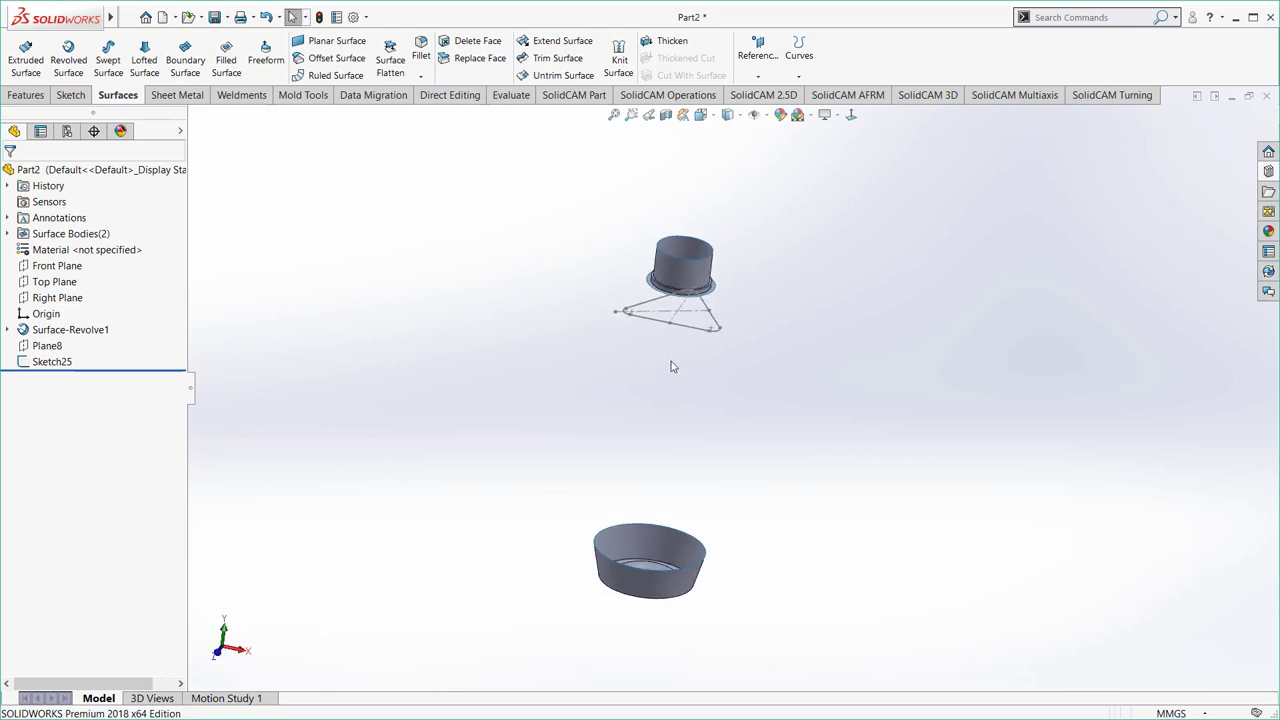
pyautogui.scroll(-2, 680, 340)
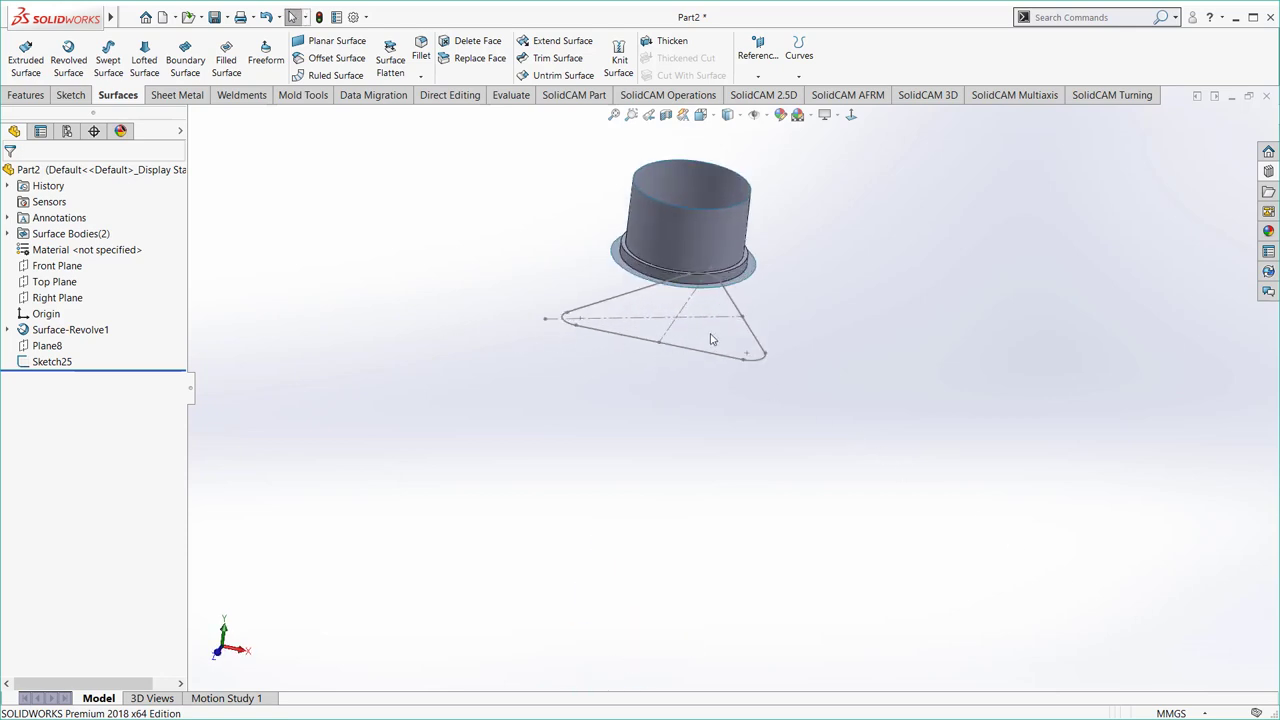
pyautogui.click(660, 323)
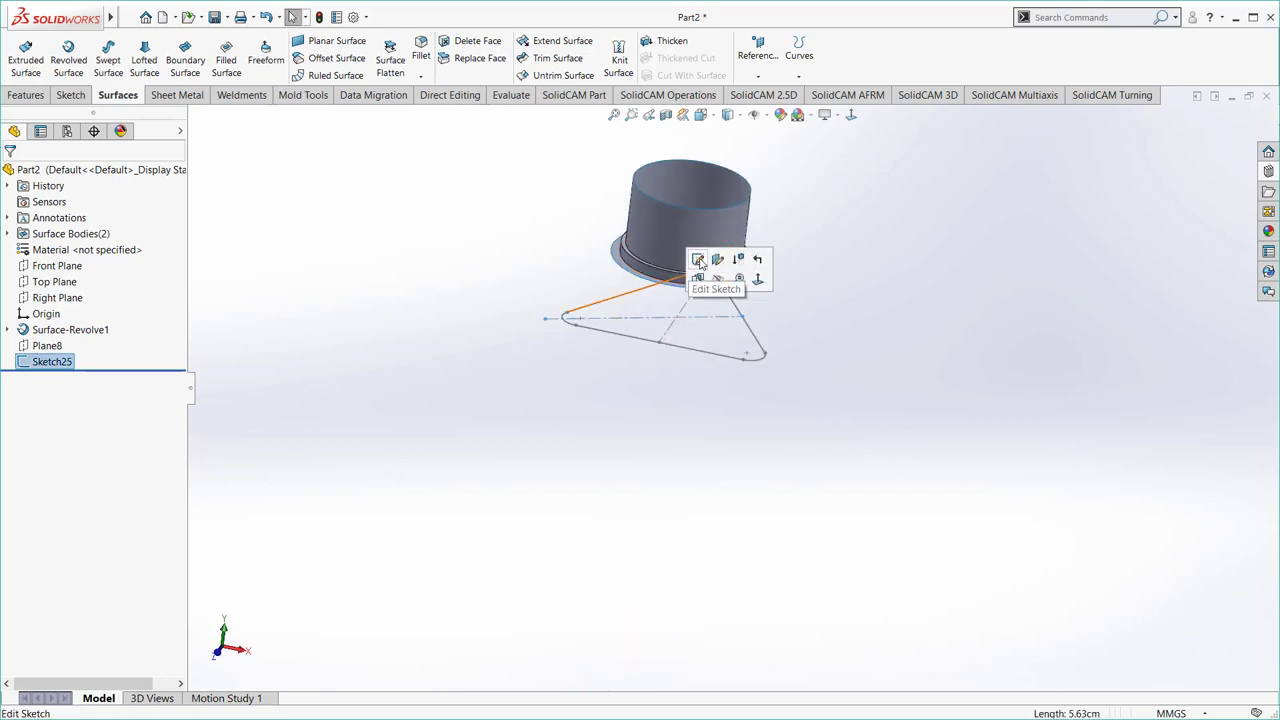
pyautogui.click(699, 260)
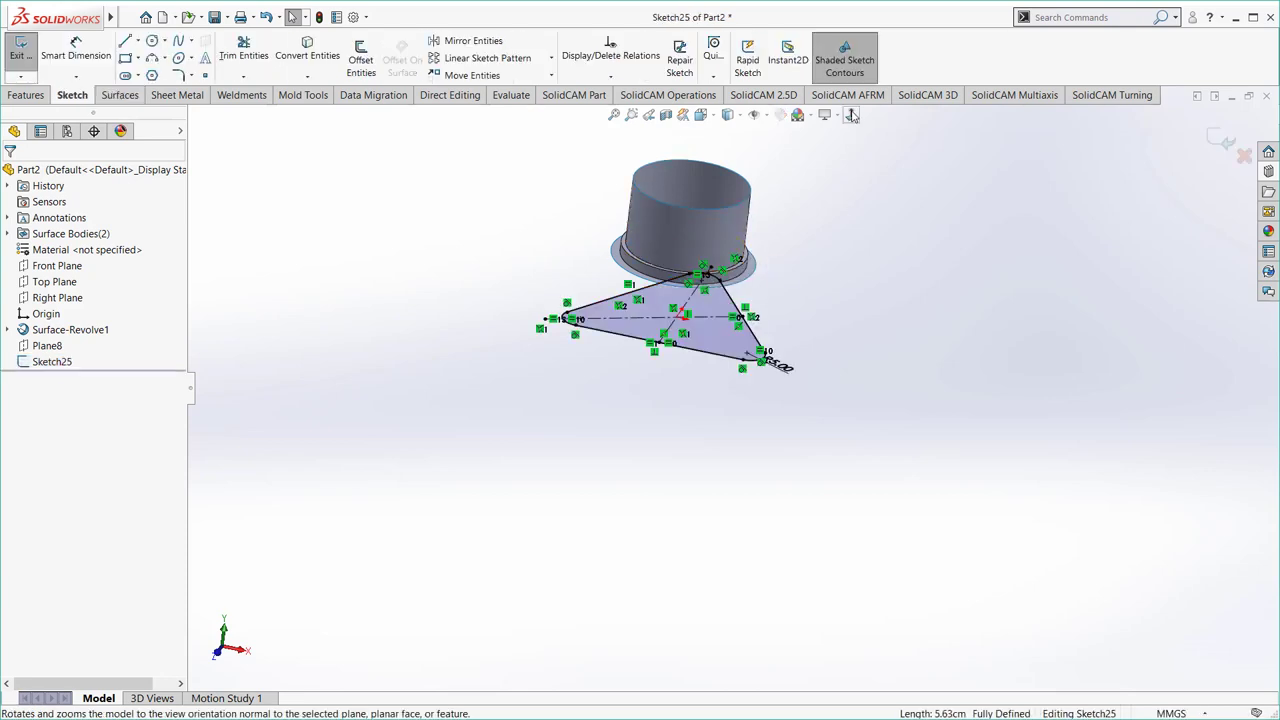
# - Viewing face-on, draw a centerline from the triangle's lower-right corner to its left side and exit Sketch25
pyautogui.click(851, 115)
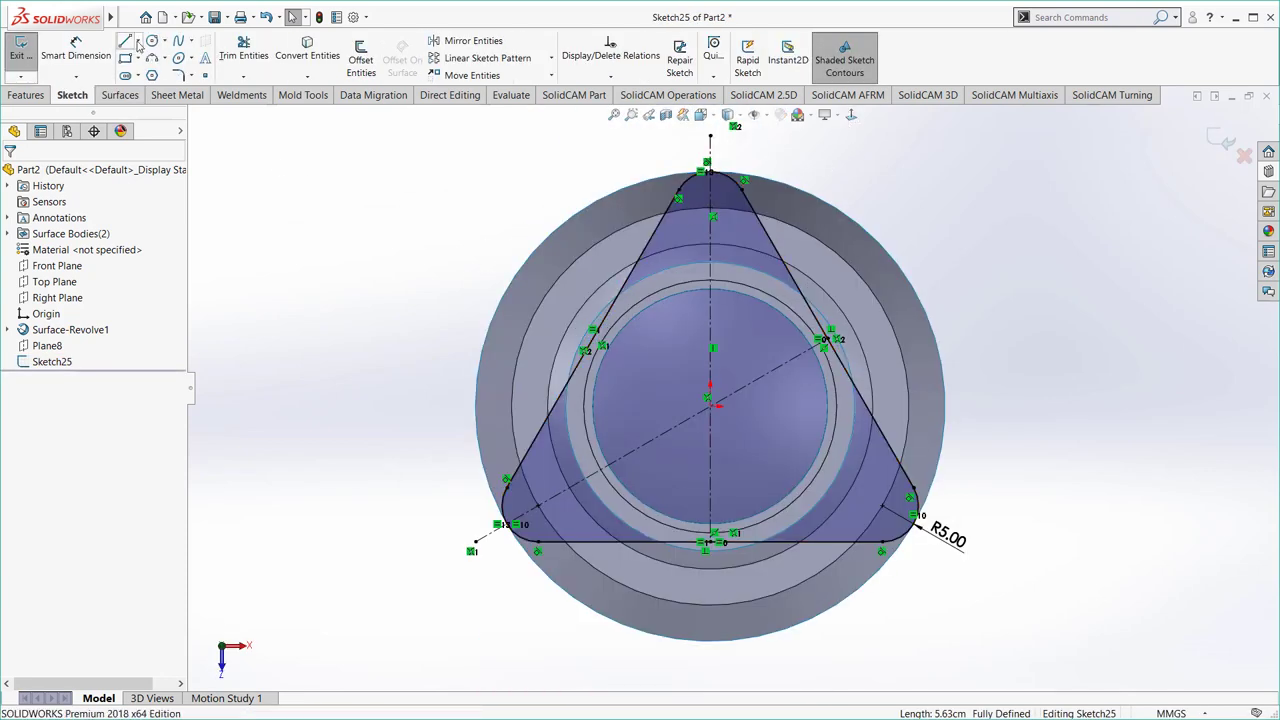
pyautogui.click(138, 43)
pyautogui.click(160, 80)
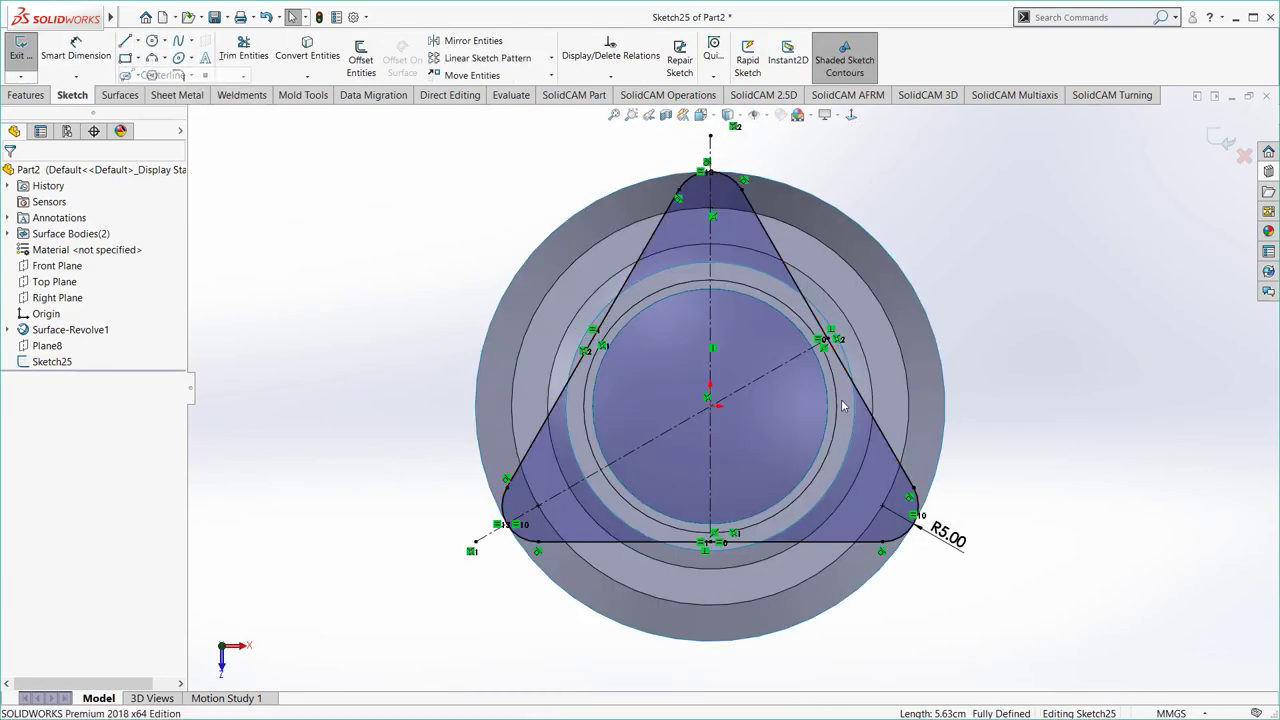
pyautogui.click(905, 521)
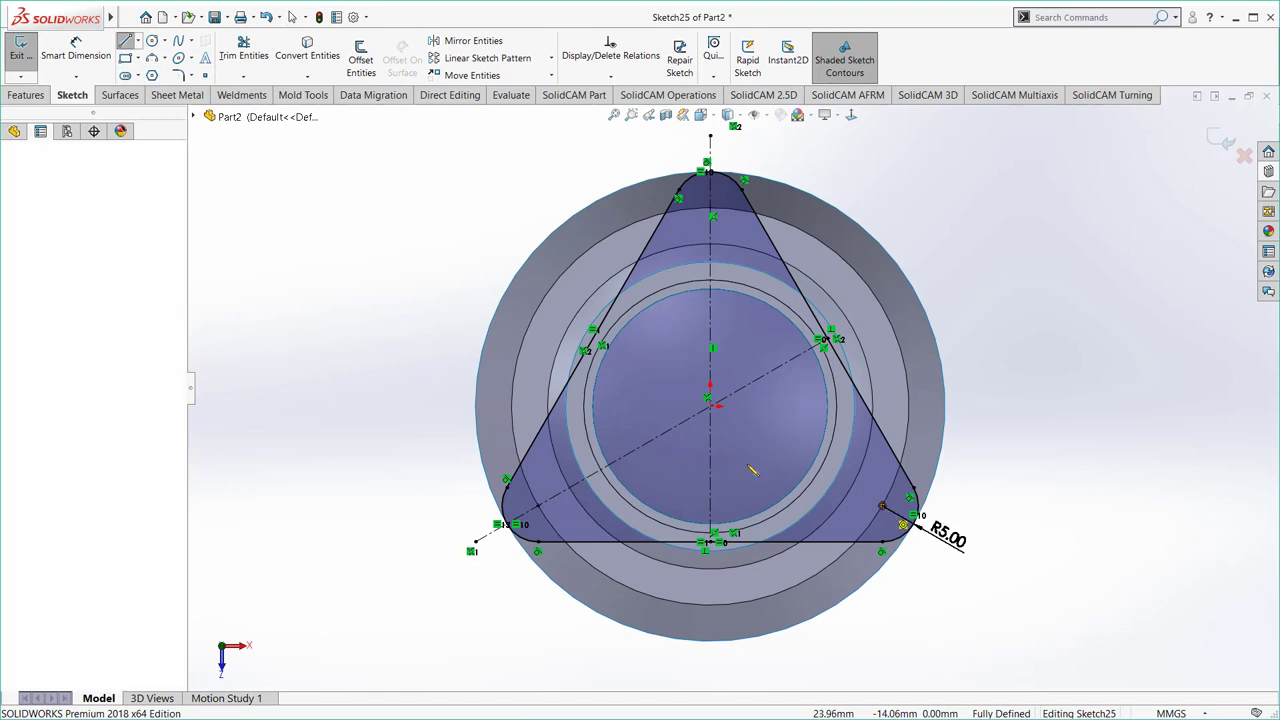
pyautogui.click(598, 342)
pyautogui.rightClick(664, 345)
pyautogui.click(705, 390)
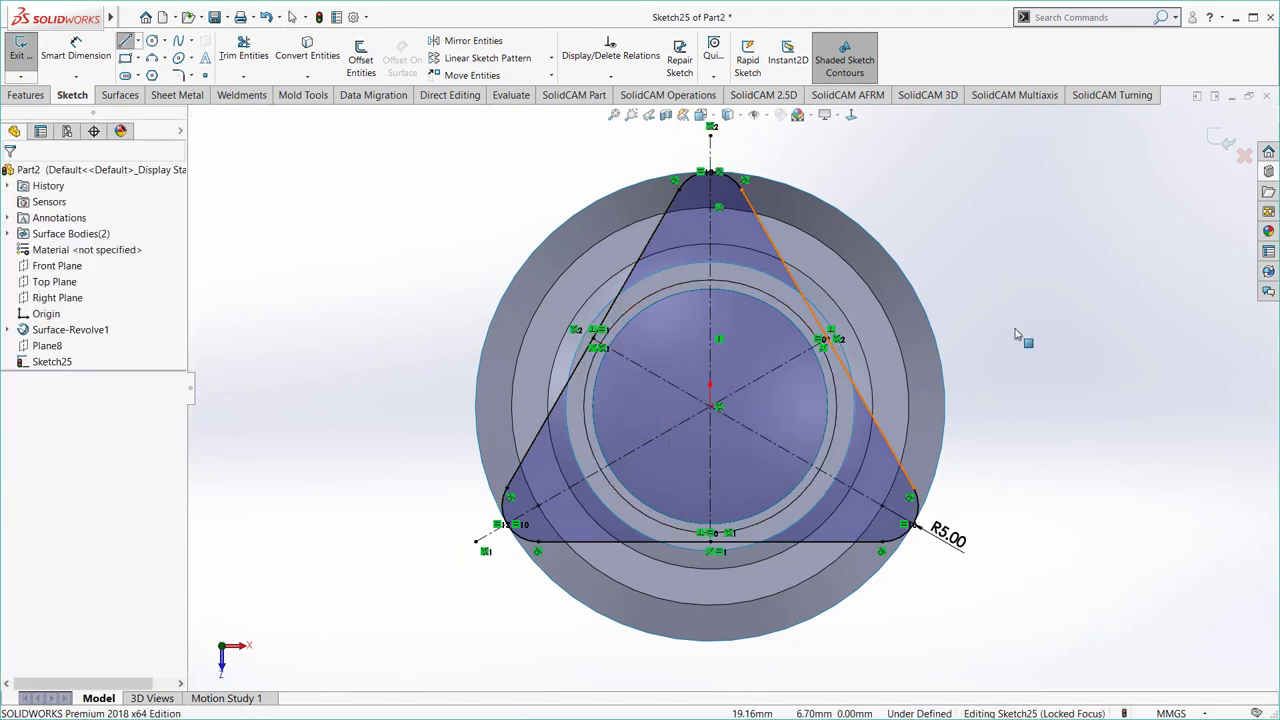
pyautogui.press('Escape')
pyautogui.click(1218, 137)
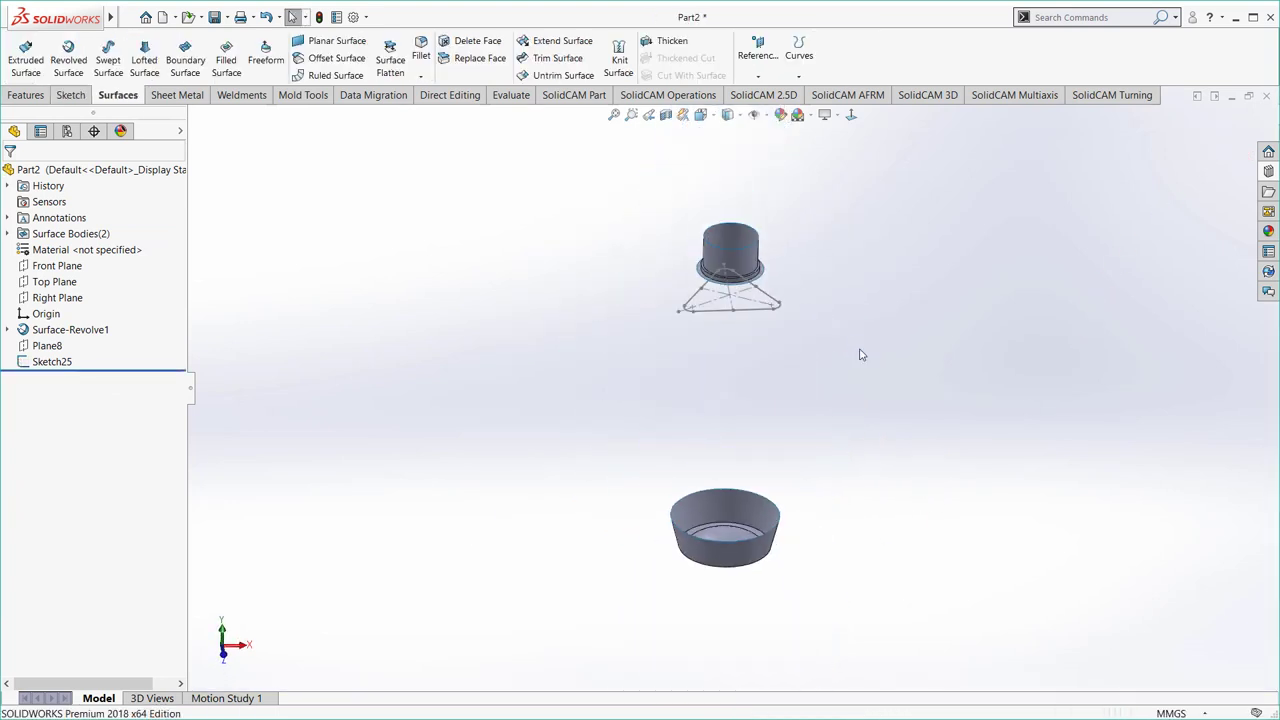
# - Create Plane9 through a Sketch25 line and the origin
pyautogui.click(686, 238)
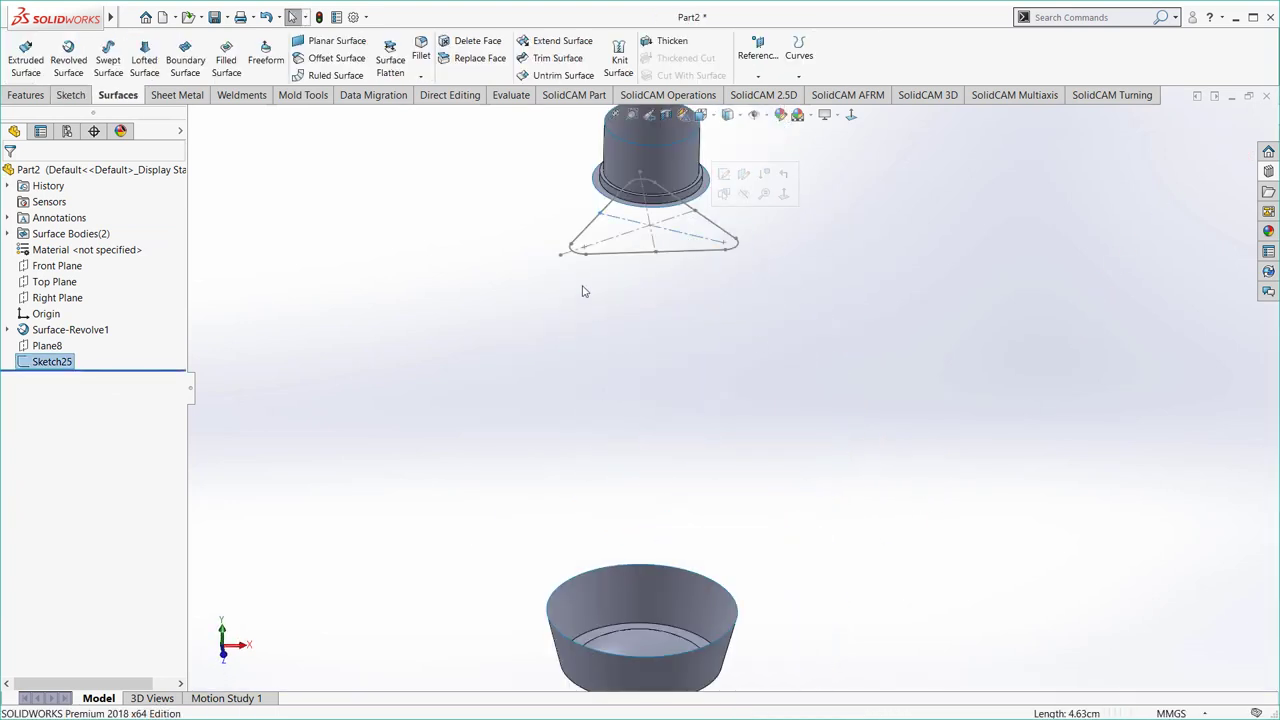
pyautogui.click(454, 257)
pyautogui.click(758, 76)
pyautogui.click(768, 93)
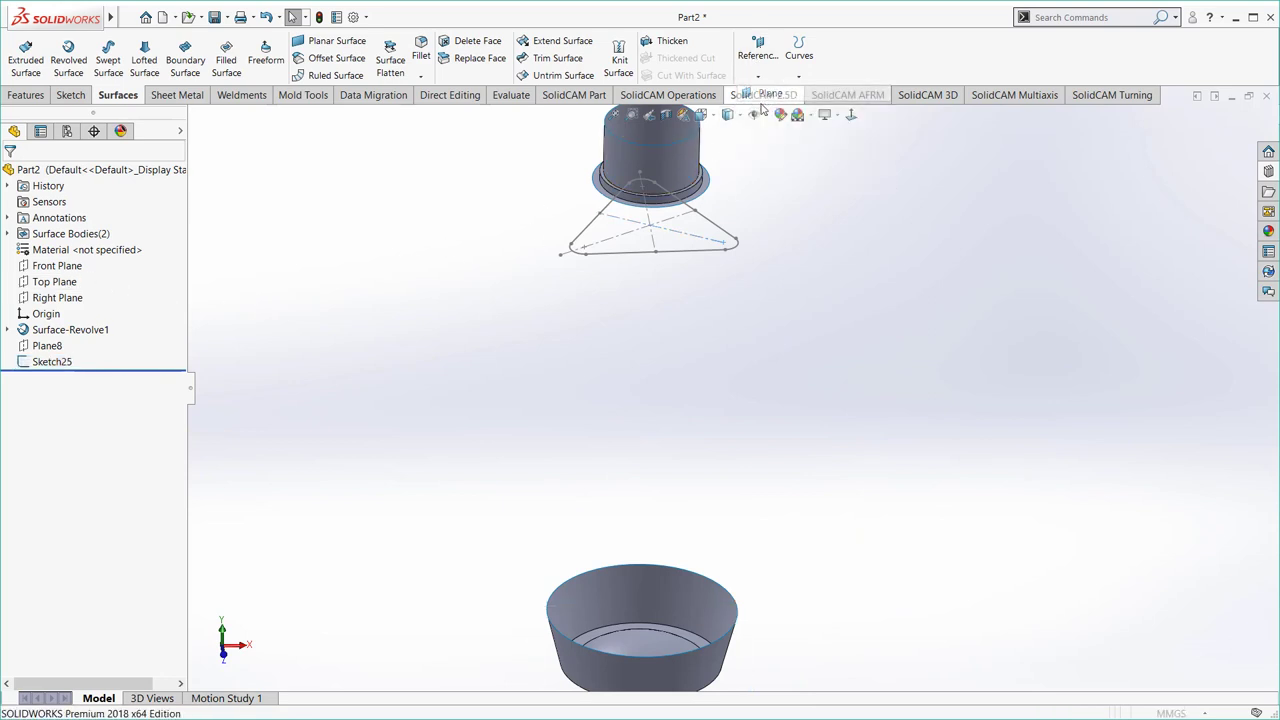
pyautogui.click(676, 238)
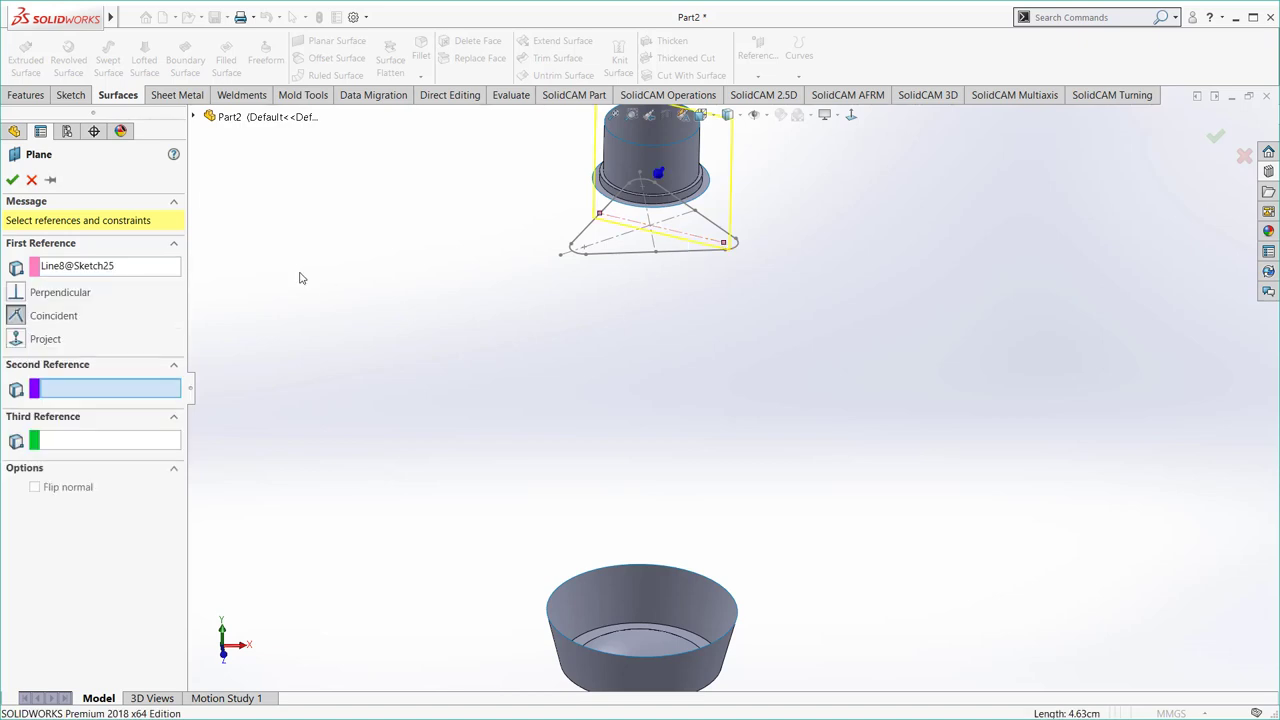
pyautogui.click(195, 117)
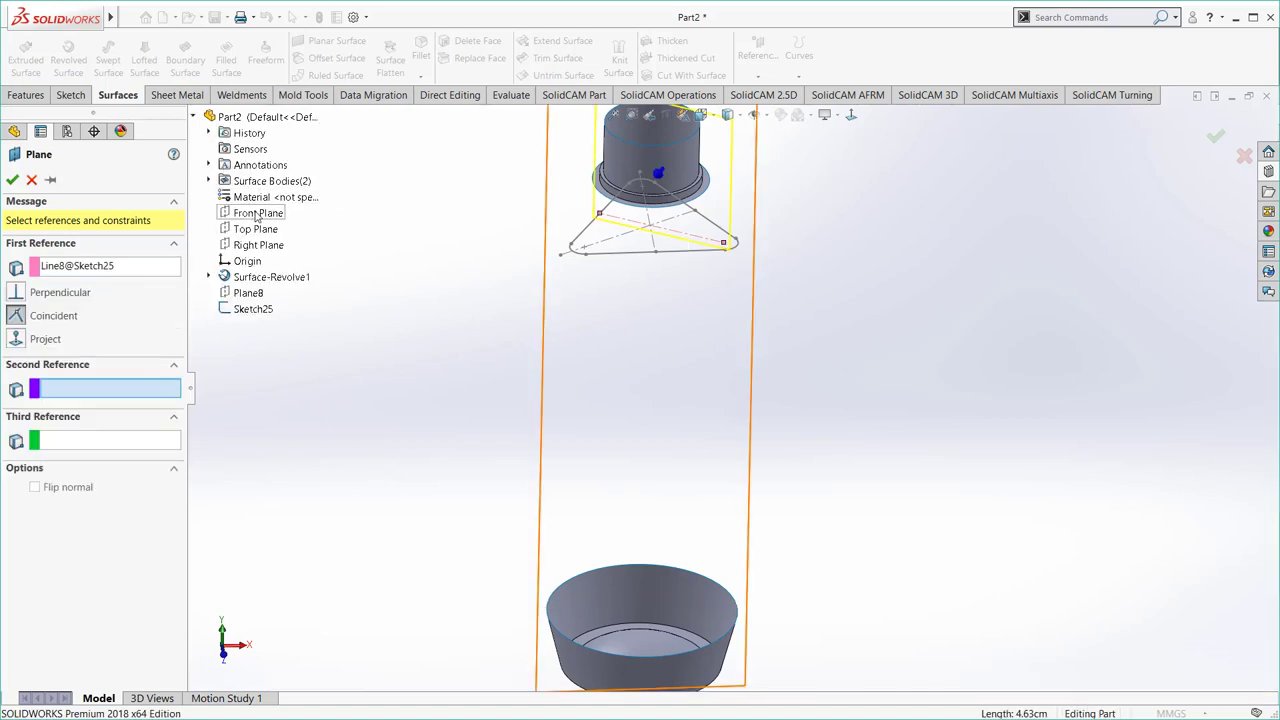
pyautogui.click(248, 264)
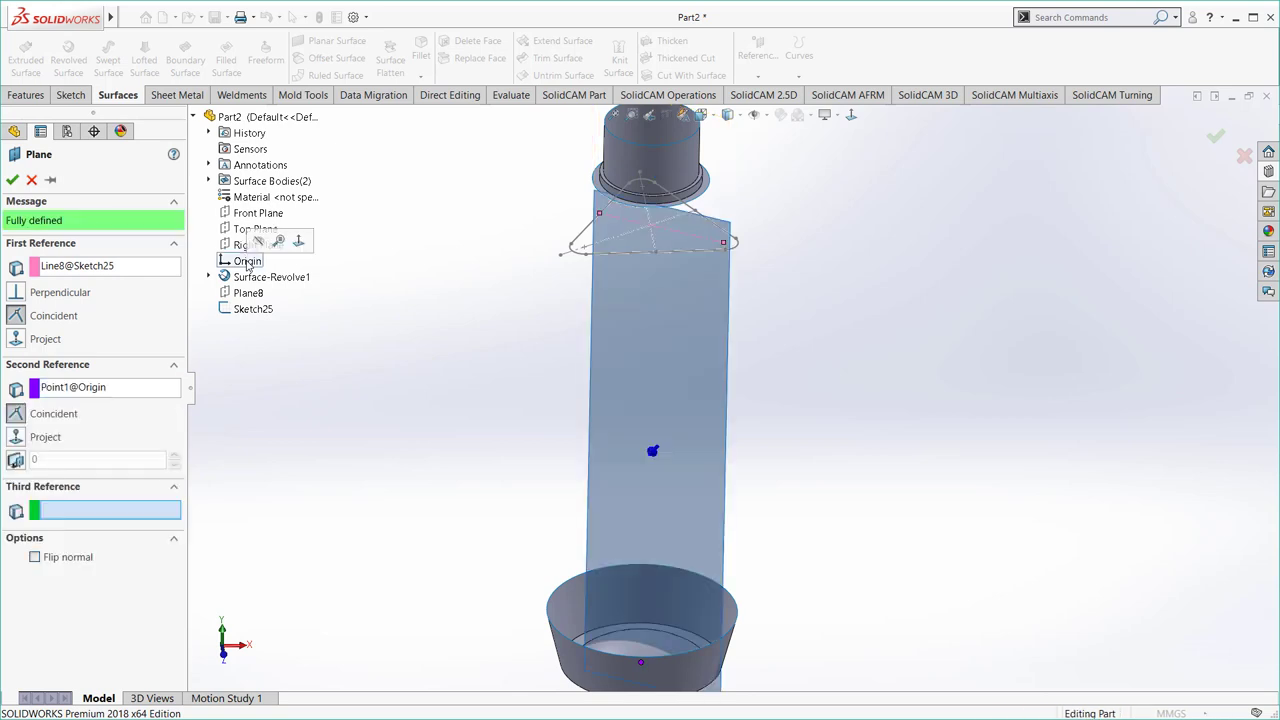
pyautogui.click(12, 180)
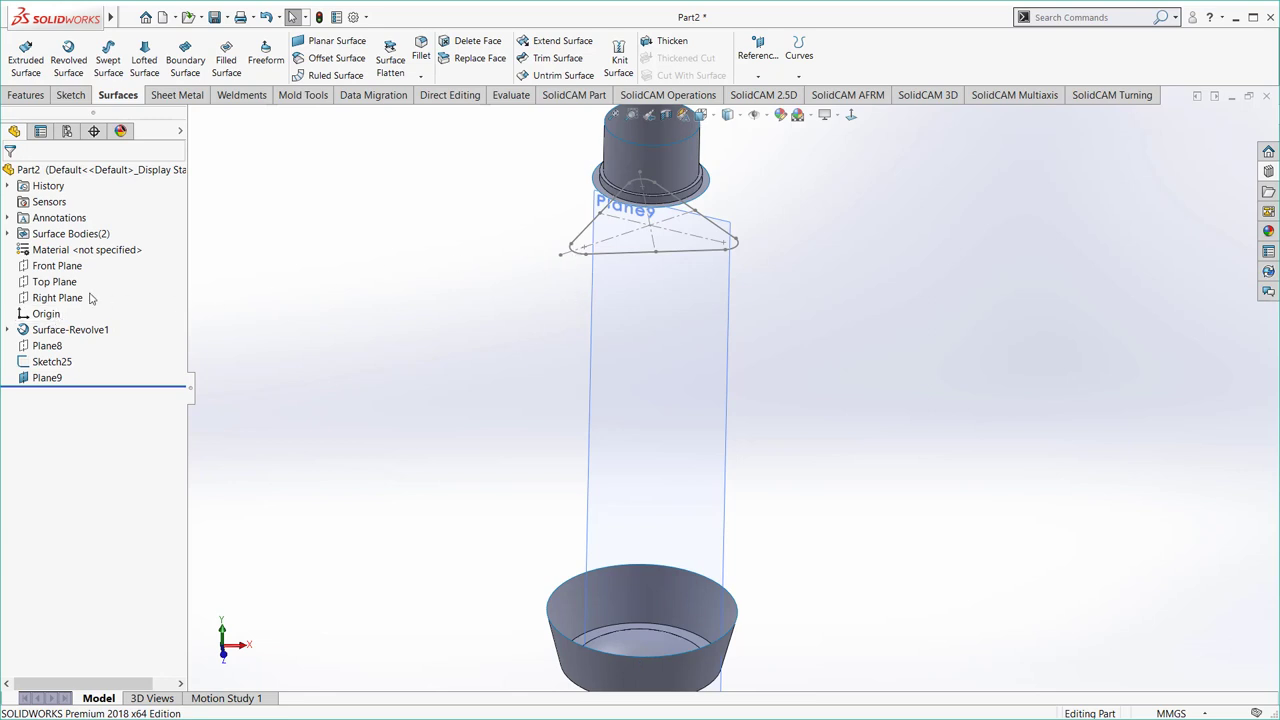
# - Create Plane10 from the origin and Sketch25
pyautogui.click(40, 316)
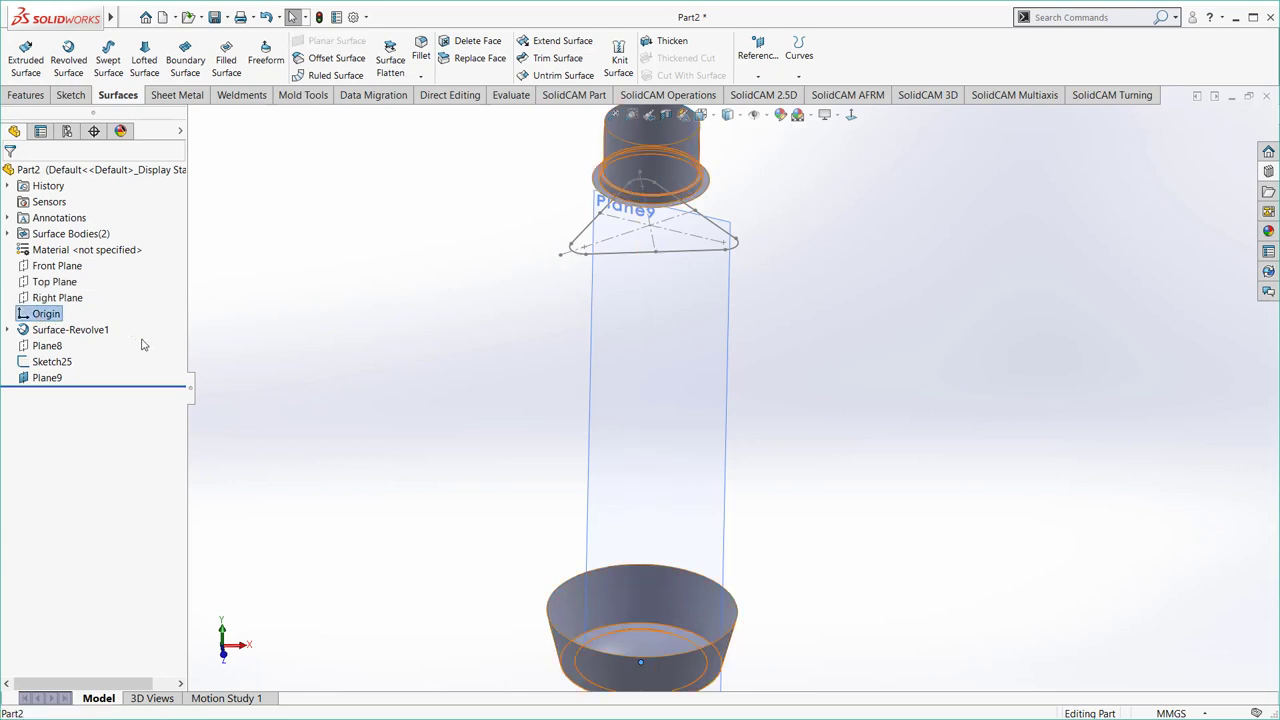
pyautogui.keyDown('ctrl'); pyautogui.click(612, 245); pyautogui.keyUp('ctrl')
pyautogui.click(758, 50)
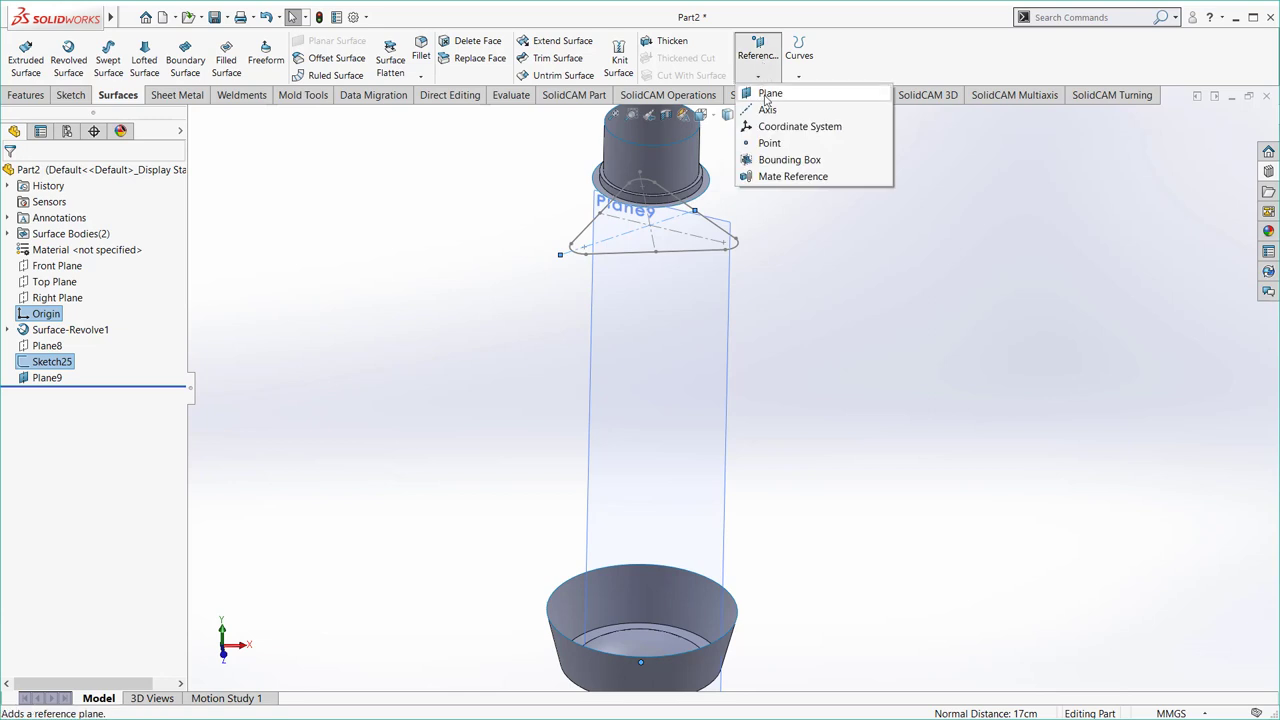
pyautogui.click(10, 180)
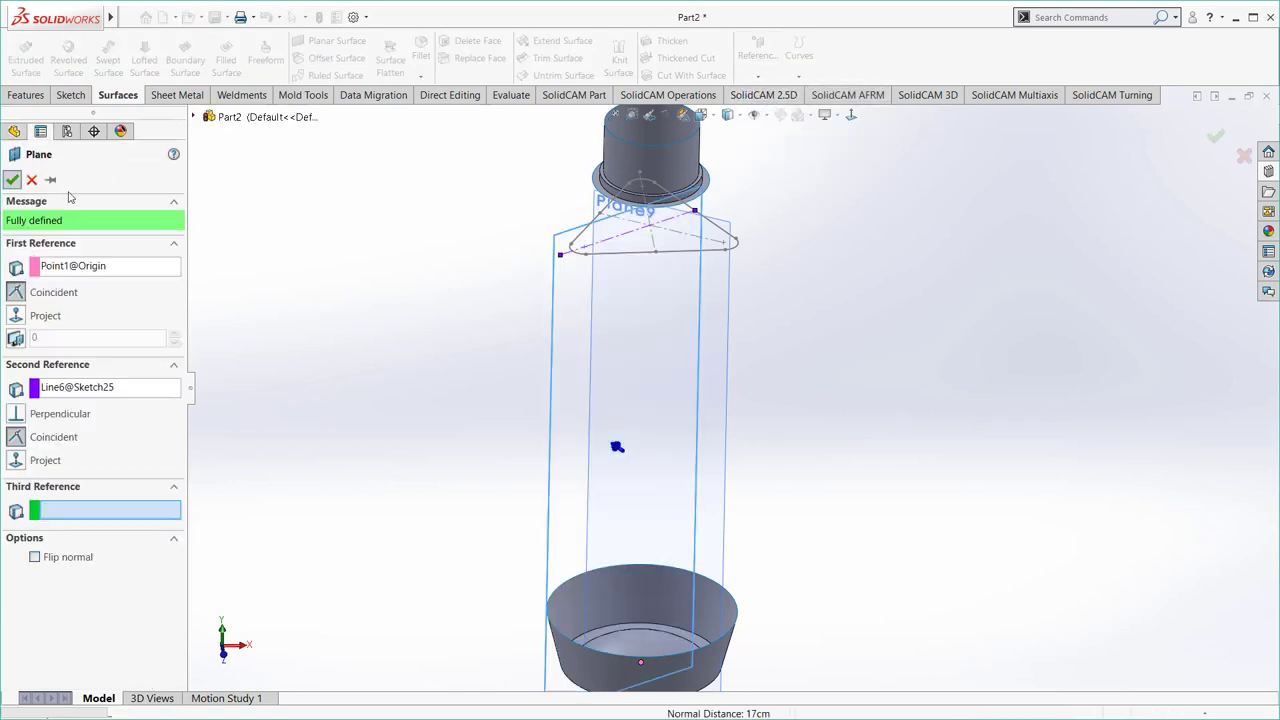
# - Create Plane11 through another Sketch25 line and the origin, then return to isometric view
pyautogui.moveTo(772, 307); pyautogui.dragTo(666, 265, button='middle')
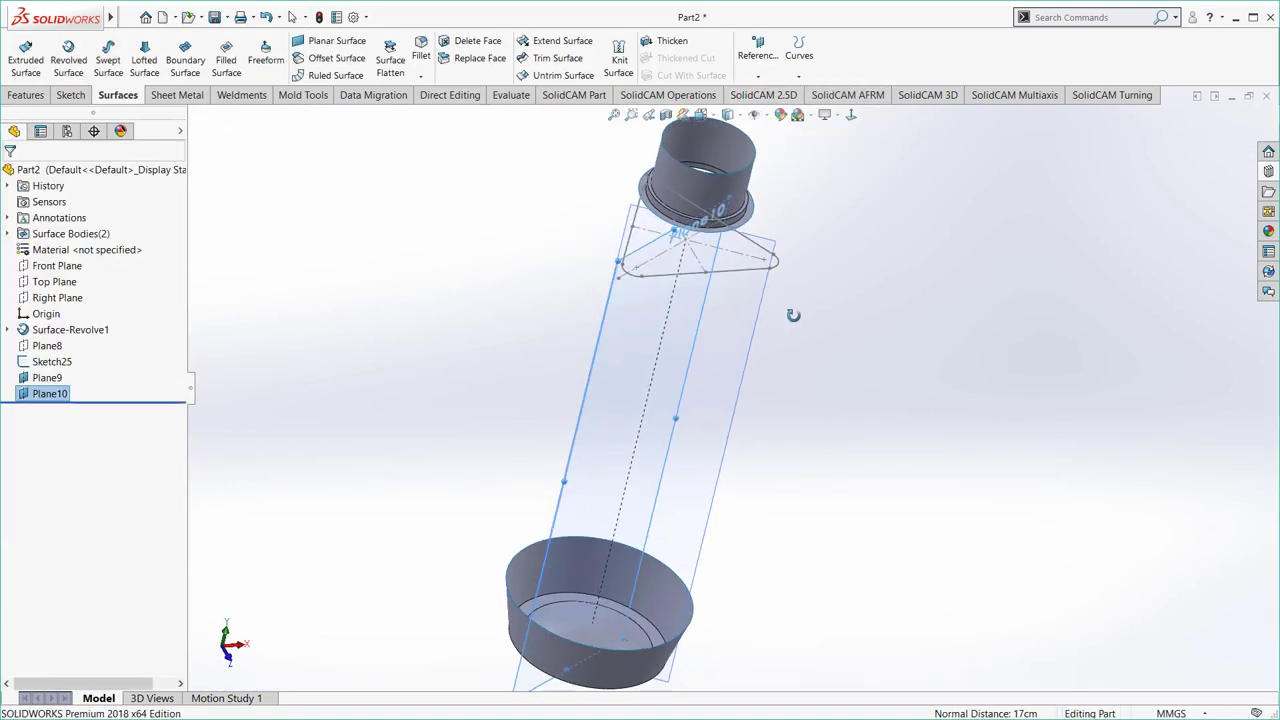
pyautogui.click(52, 361)
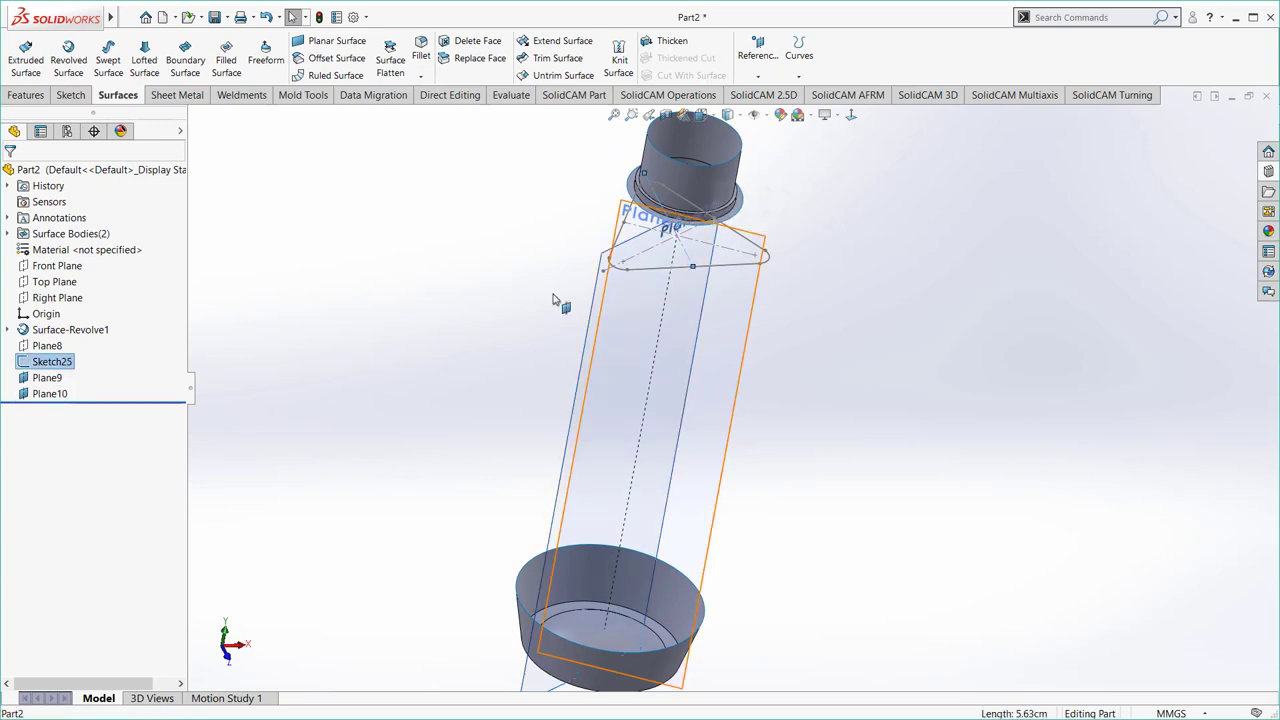
pyautogui.keyDown('ctrl'); pyautogui.click(46, 313); pyautogui.keyUp('ctrl')
pyautogui.click(758, 50)
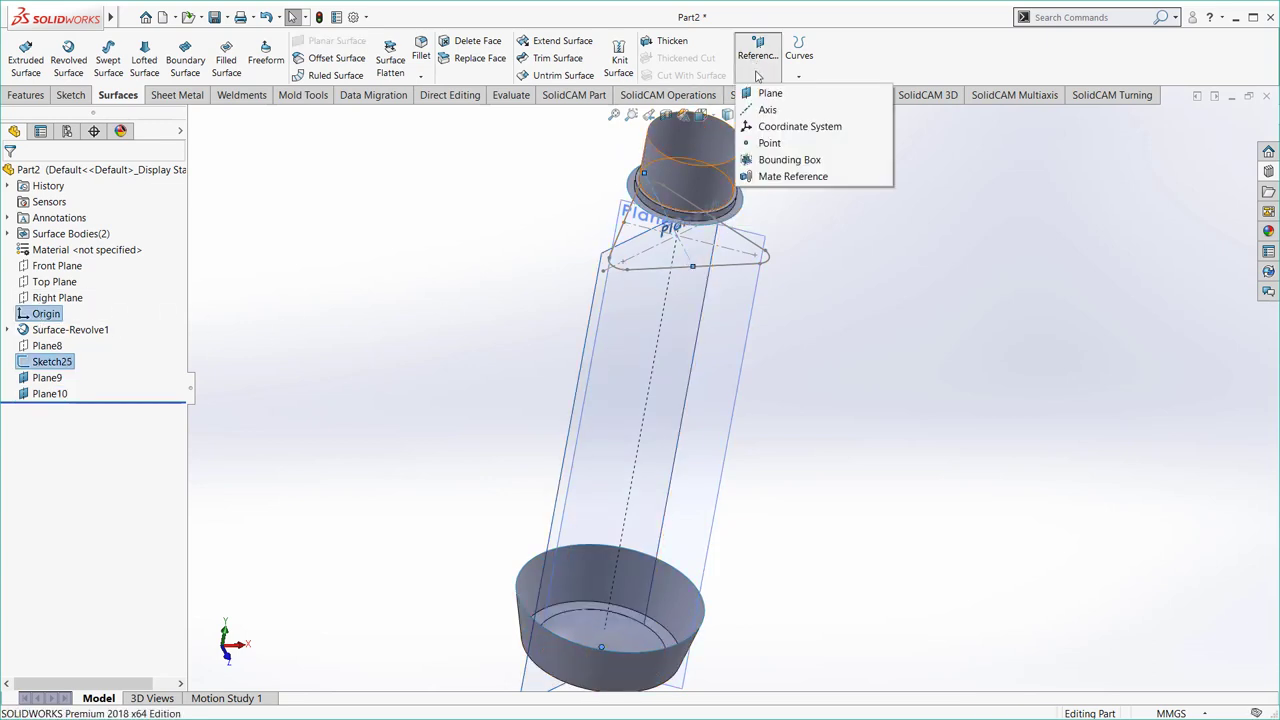
pyautogui.click(770, 91)
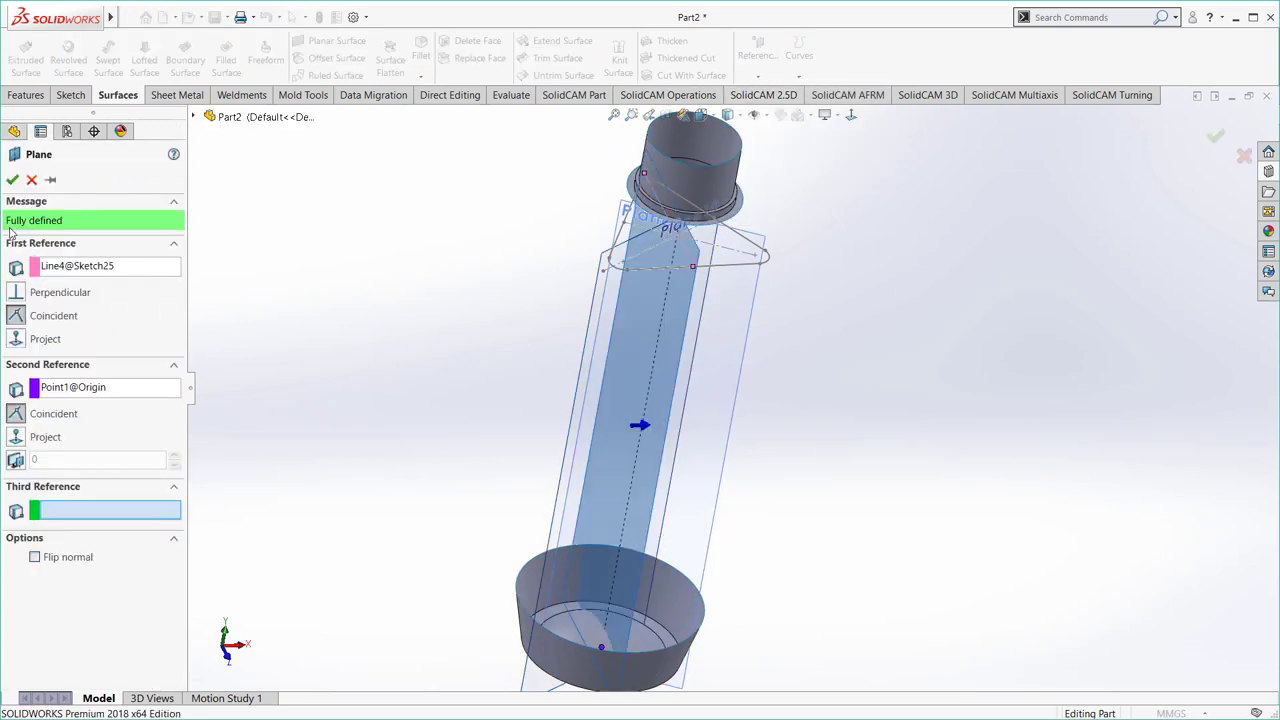
pyautogui.click(11, 180)
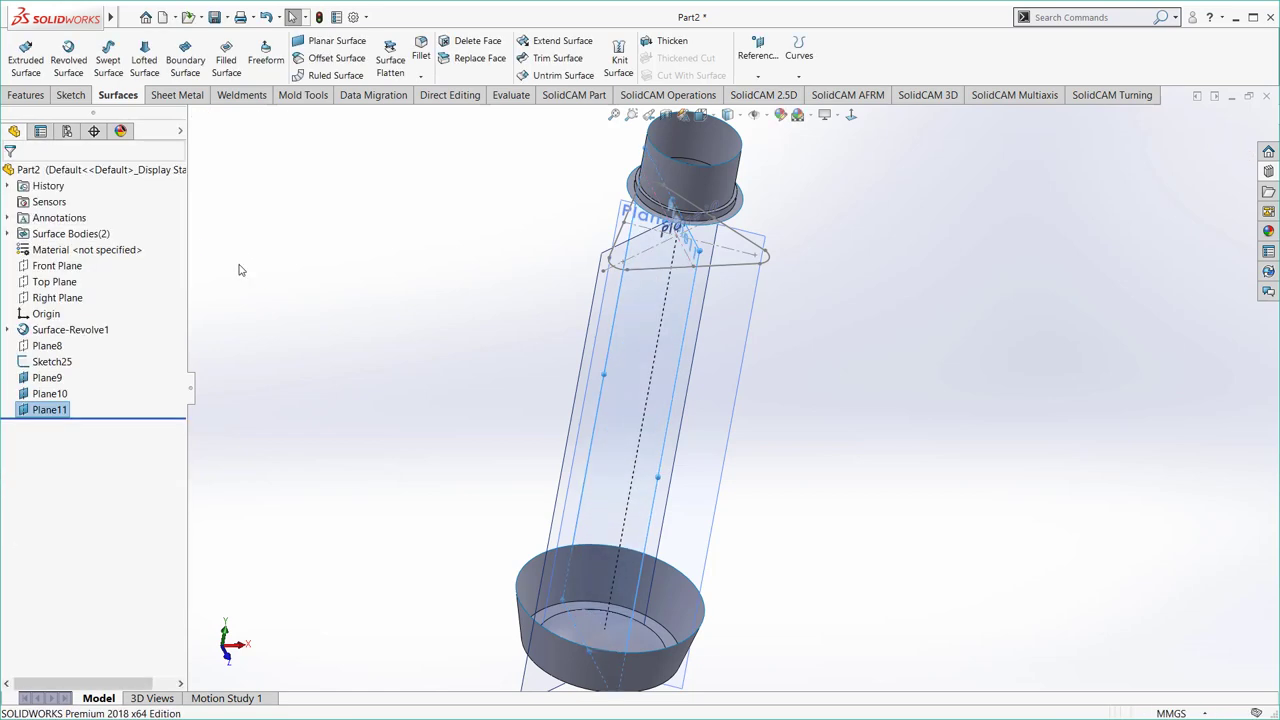
pyautogui.moveTo(237, 271)
pyautogui.mouseDown(button='middle')
pyautogui.moveTo(763, 448)
pyautogui.moveTo(691, 334)
pyautogui.moveTo(606, 369)
pyautogui.moveTo(697, 389)
pyautogui.moveTo(600, 383)
pyautogui.mouseUp(button='middle')
pyautogui.hotkey('ctrl', '7')
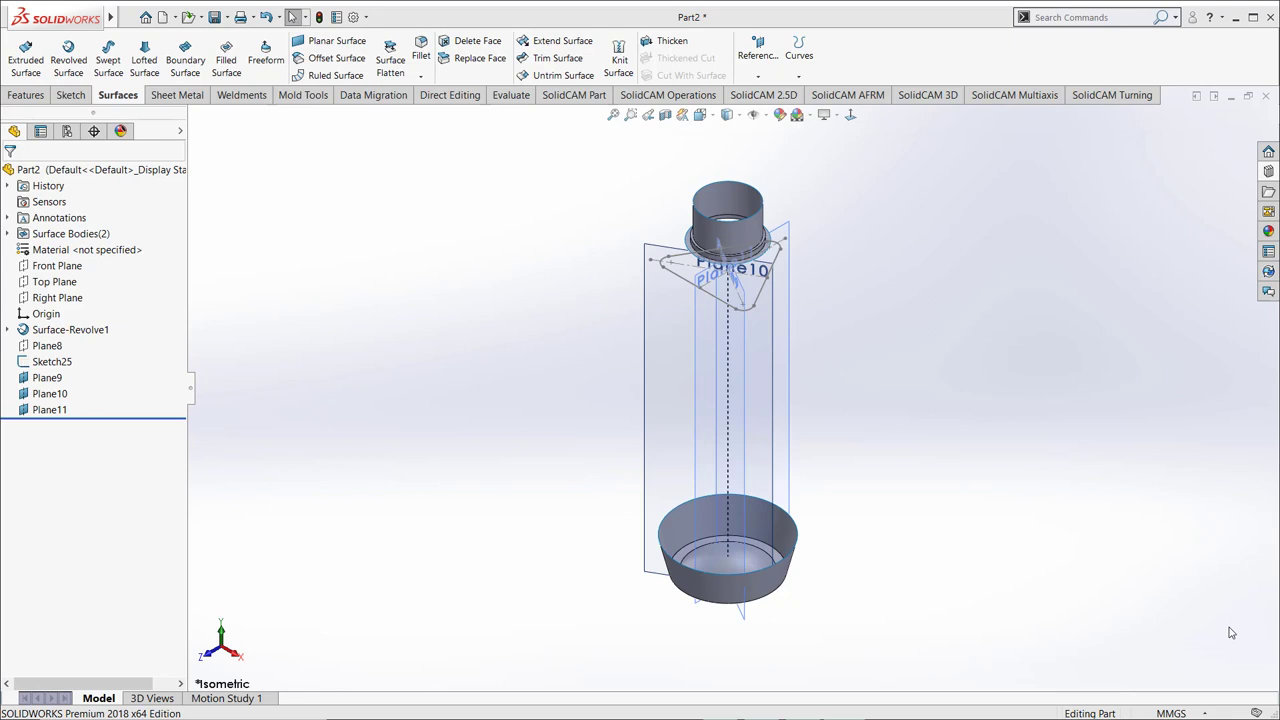
# - Start a sketch on Plane11 and draw a three-point arc from the neck down to the bottom cup
pyautogui.click(670, 312)
pyautogui.click(745, 262)
pyautogui.click(850, 118)
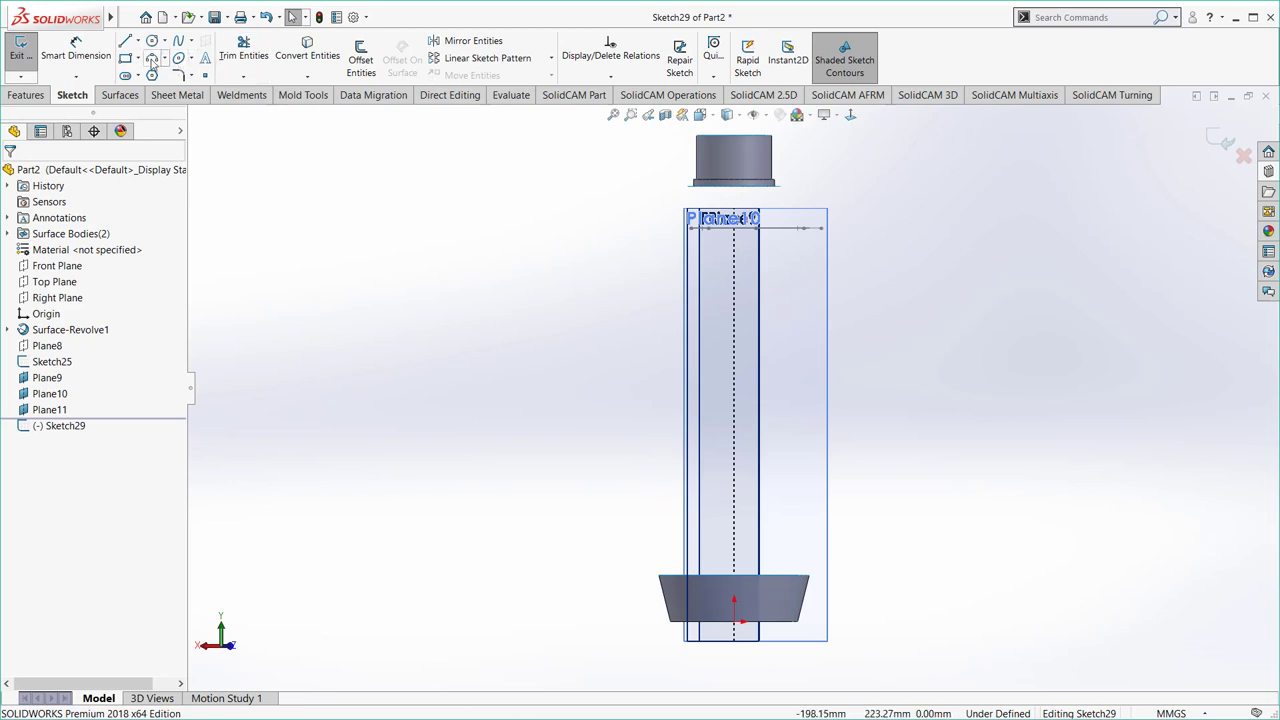
pyautogui.click(152, 59)
pyautogui.scroll(-3, 856, 263)
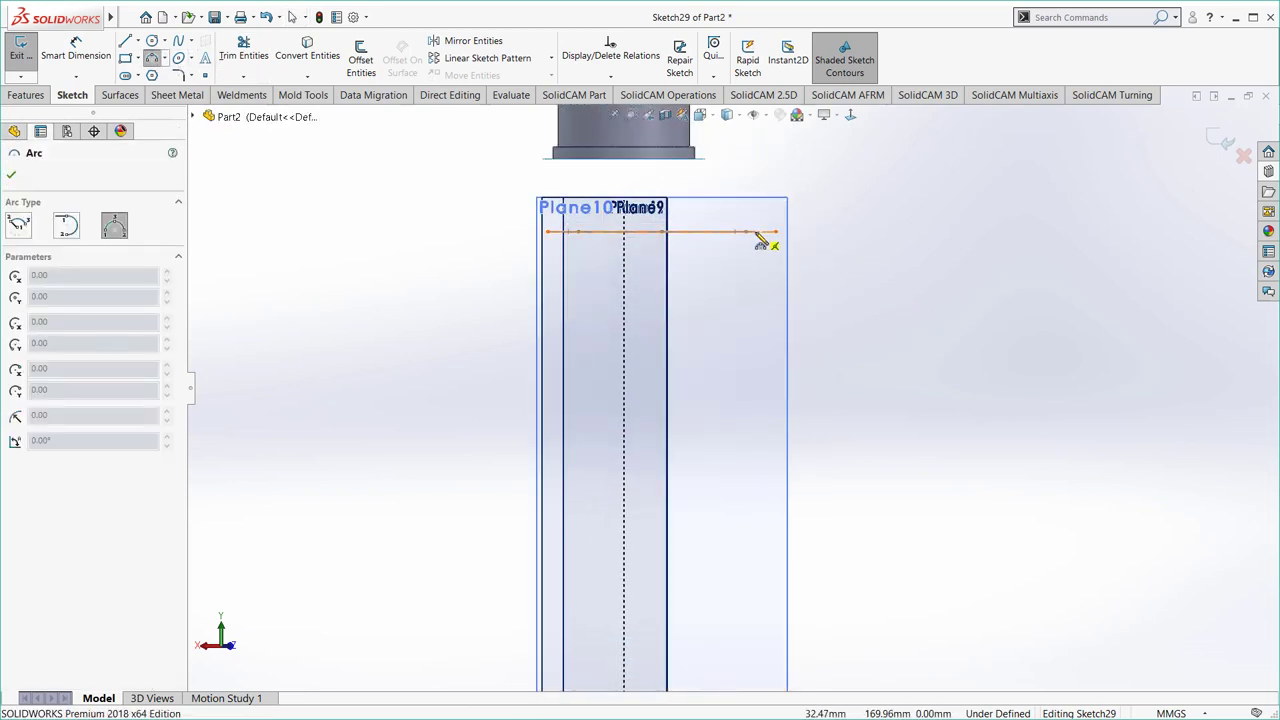
pyautogui.scroll(2, 733, 387)
pyautogui.click(745, 297)
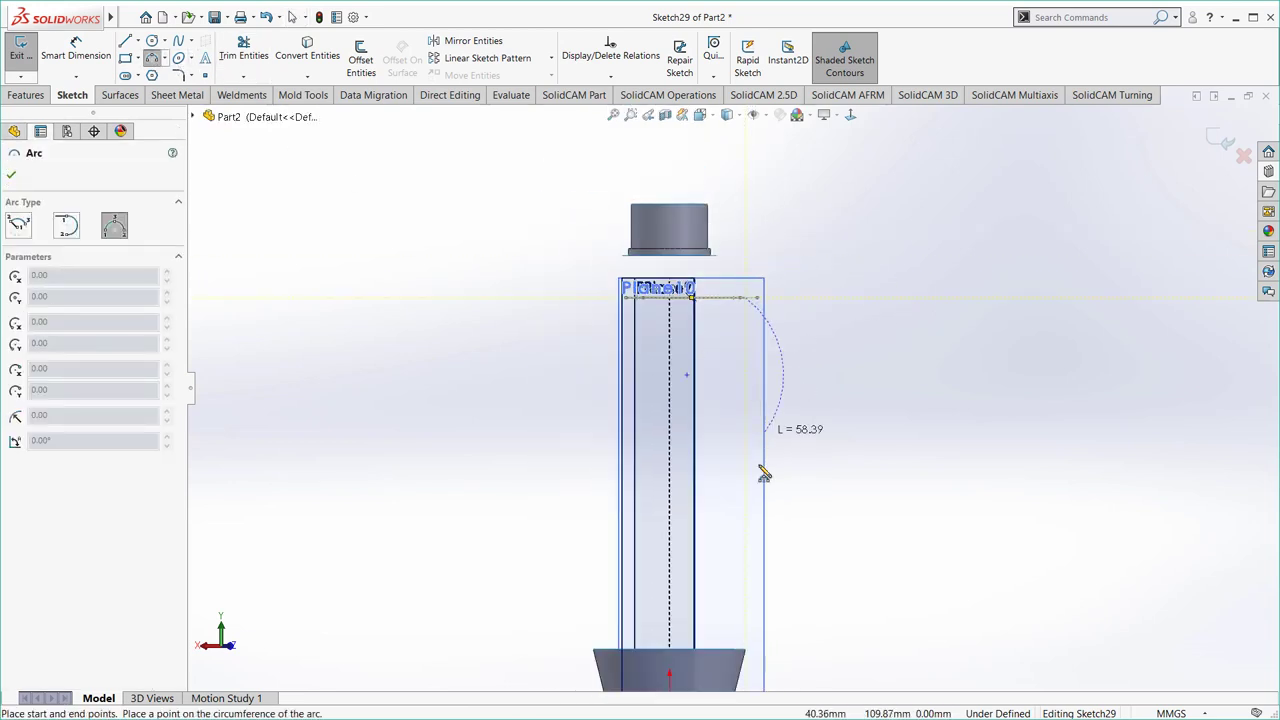
pyautogui.click(746, 640)
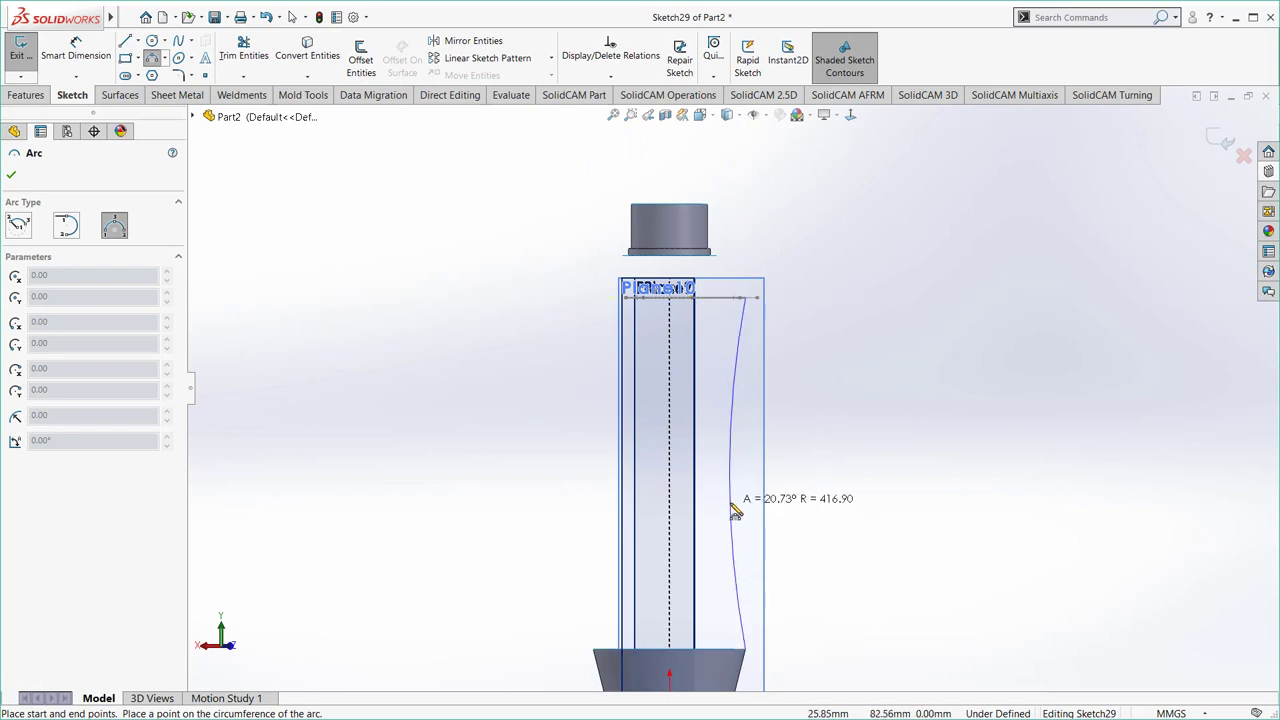
pyautogui.click(729, 473)
pyautogui.press('Escape')
pyautogui.scroll(-3, 762, 414)
pyautogui.moveTo(764, 409); pyautogui.dragTo(735, 240, button='middle')
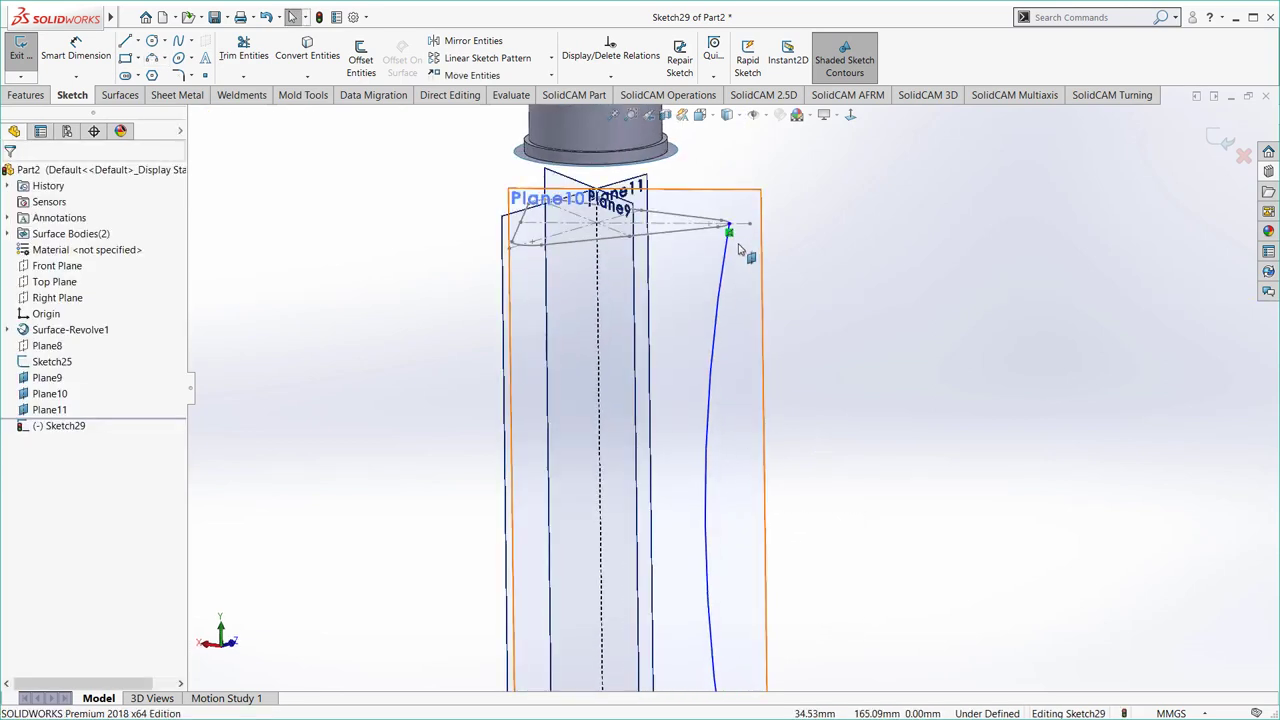
# - Pierce the arc's top endpoint through the Sketch25 arc and its lower endpoint through the cup rim
pyautogui.click(710, 268)
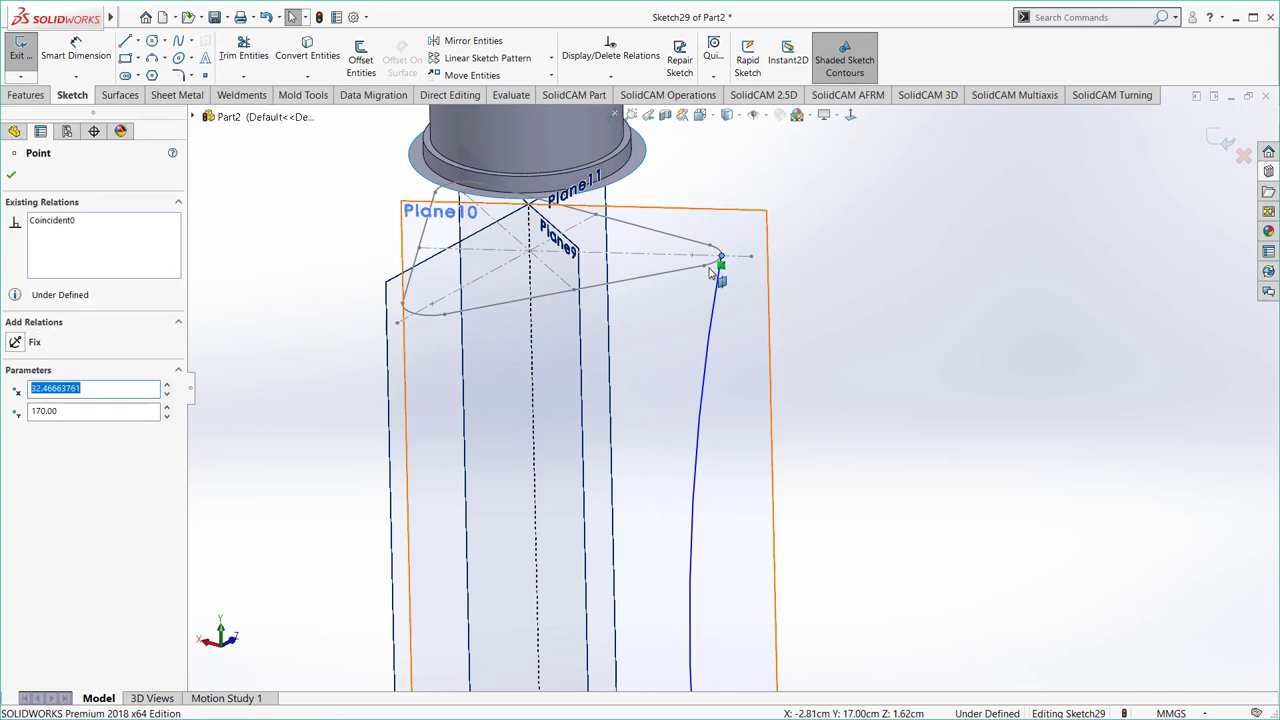
pyautogui.click(737, 266)
pyautogui.keyDown('ctrl'); pyautogui.click(722, 262); pyautogui.keyUp('ctrl')
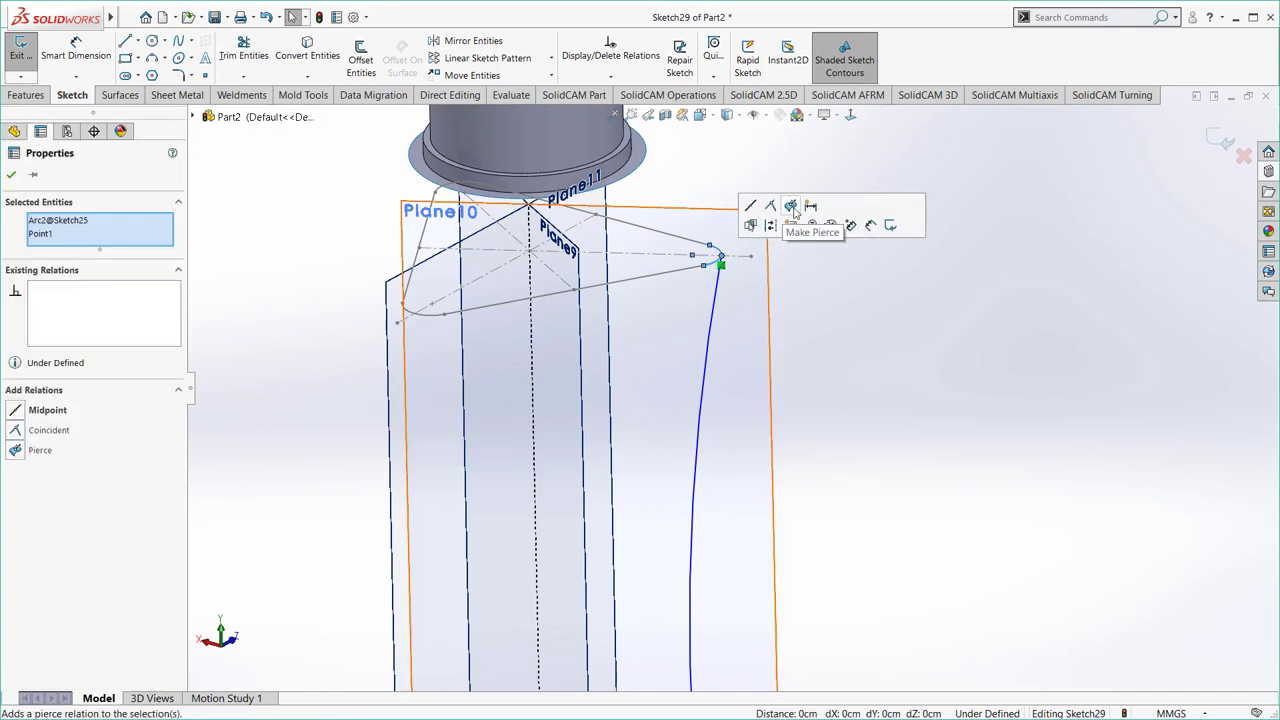
pyautogui.click(771, 223)
pyautogui.scroll(2, 811, 501)
pyautogui.scroll(-3, 766, 594)
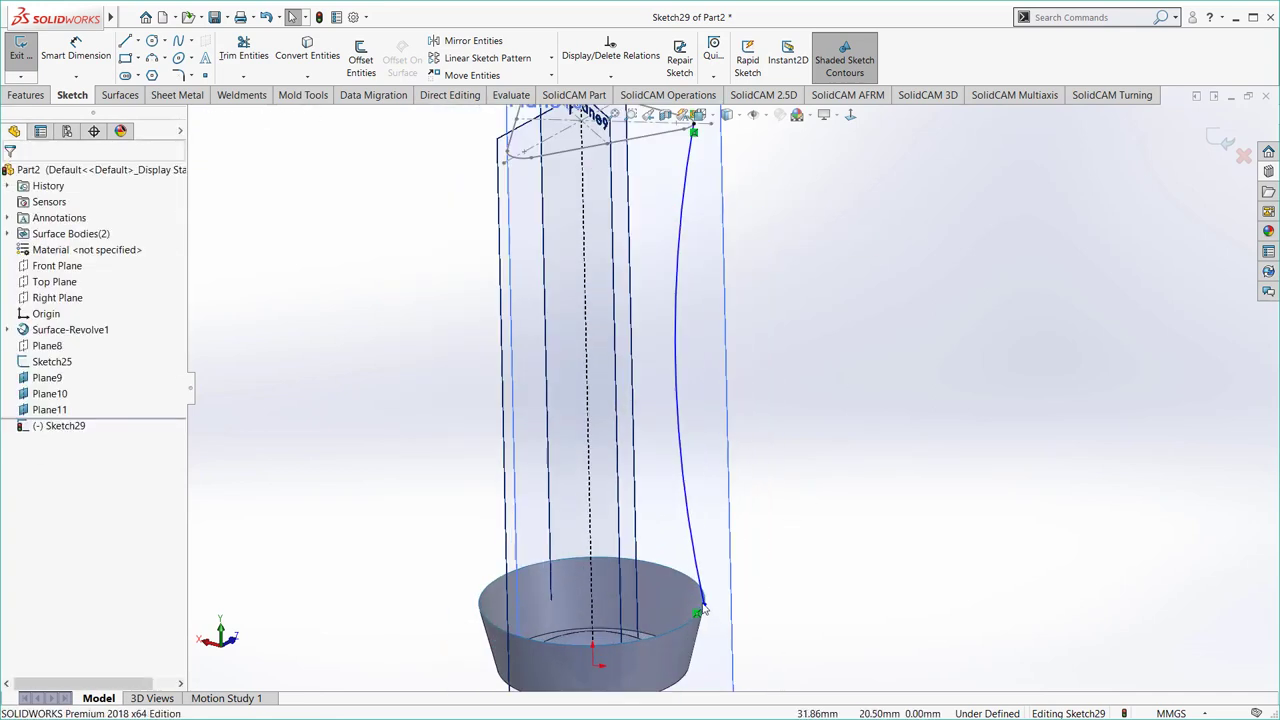
pyautogui.click(704, 608)
pyautogui.keyDown('ctrl'); pyautogui.click(701, 604); pyautogui.keyUp('ctrl')
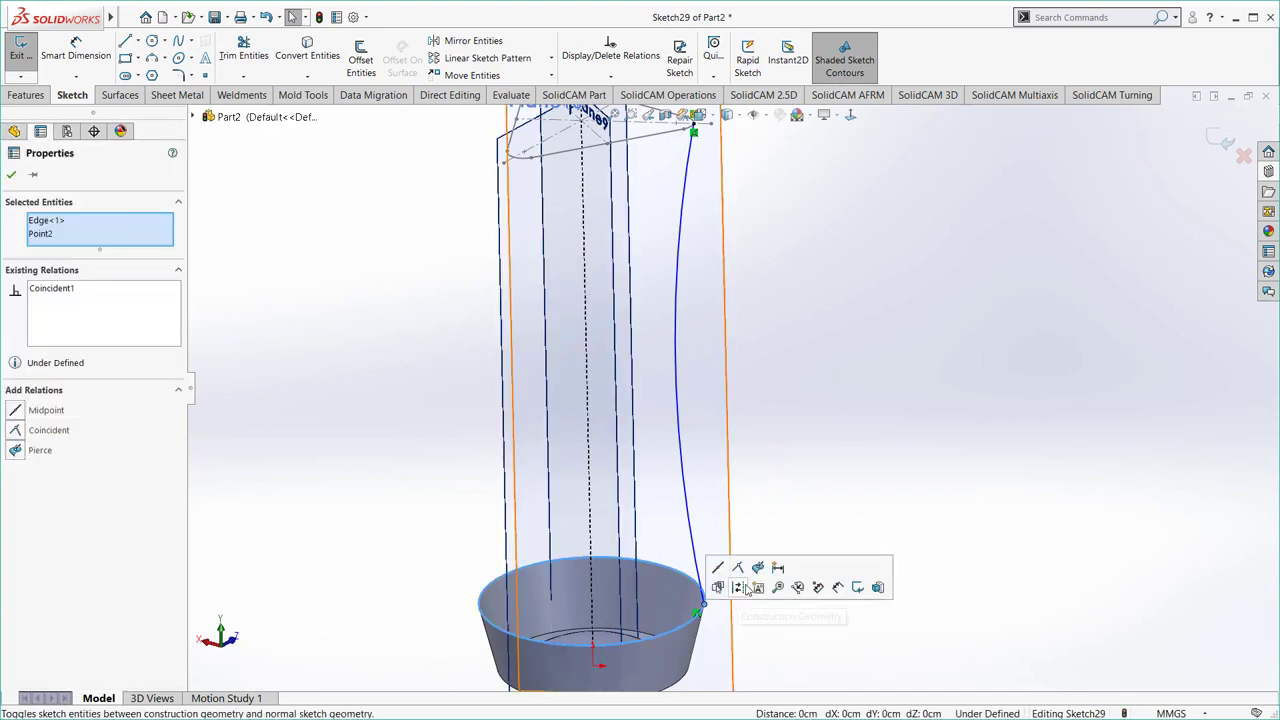
pyautogui.click(779, 607)
pyautogui.scroll(3, 815, 495)
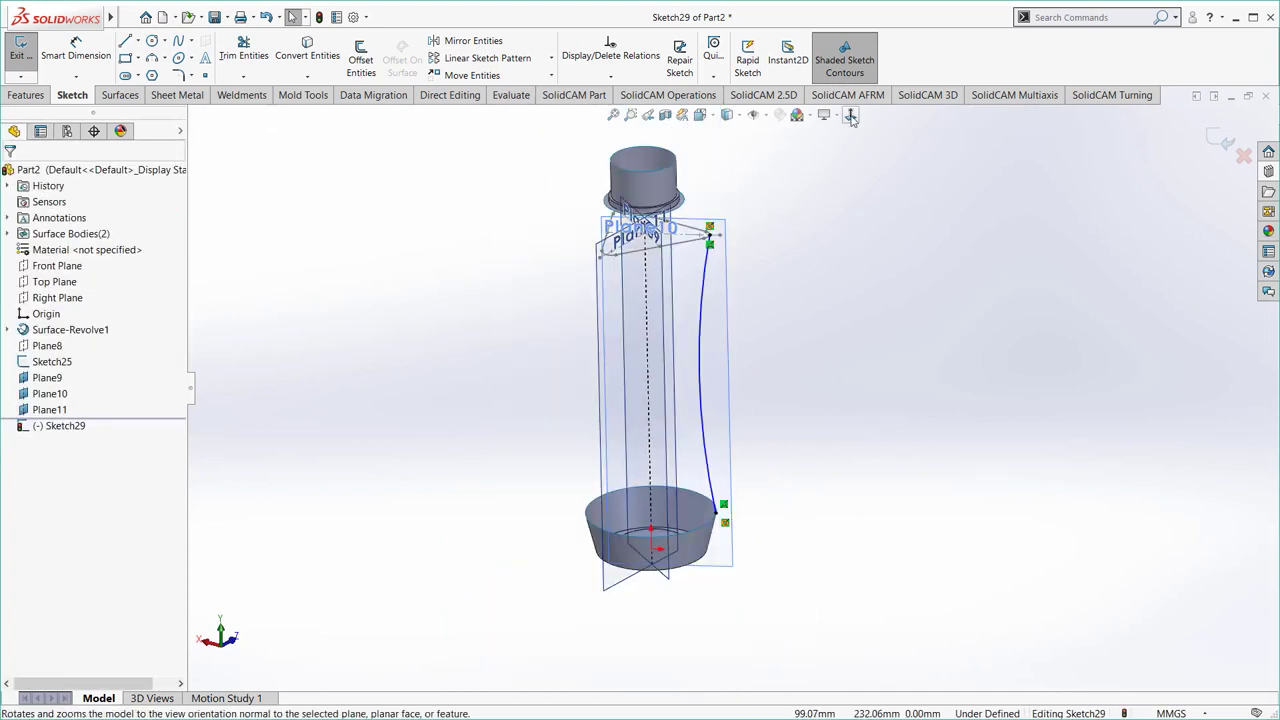
# - Dimension the arc radius to R500 and exit Sketch29
pyautogui.hotkey('ctrl', '8')
pyautogui.click(75, 50)
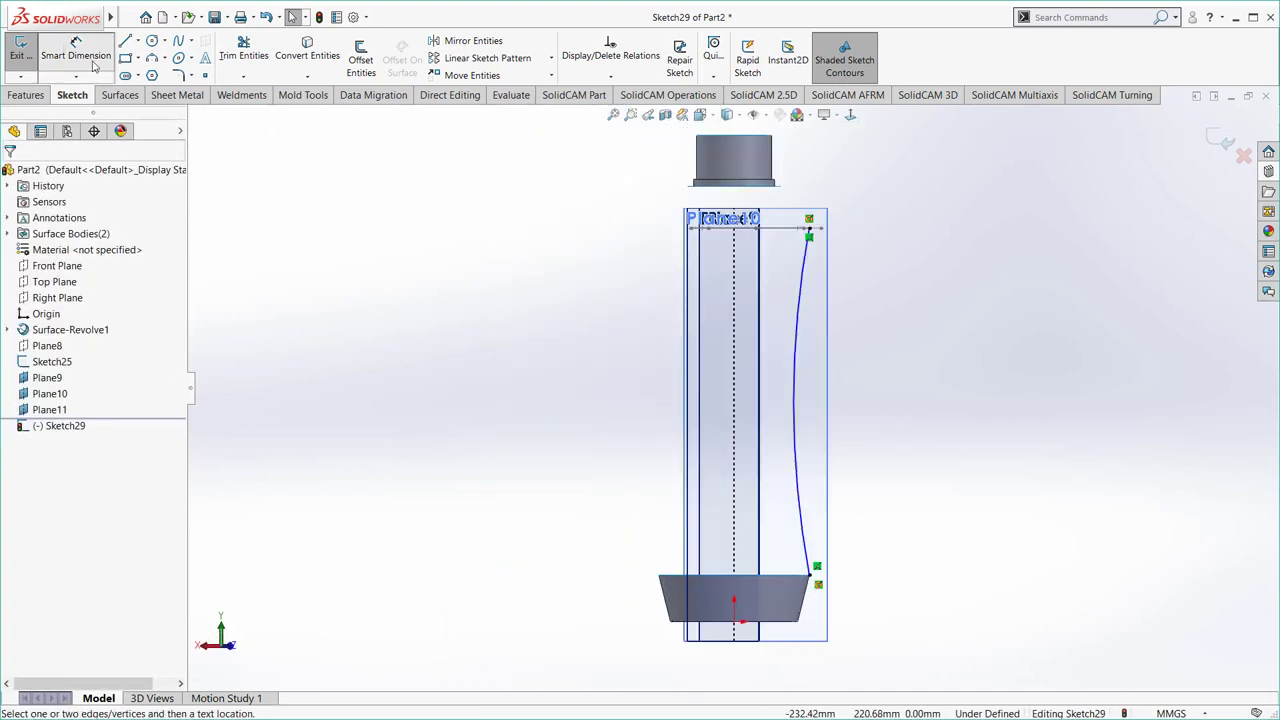
pyautogui.click(805, 320)
pyautogui.click(817, 387)
pyautogui.write('50')
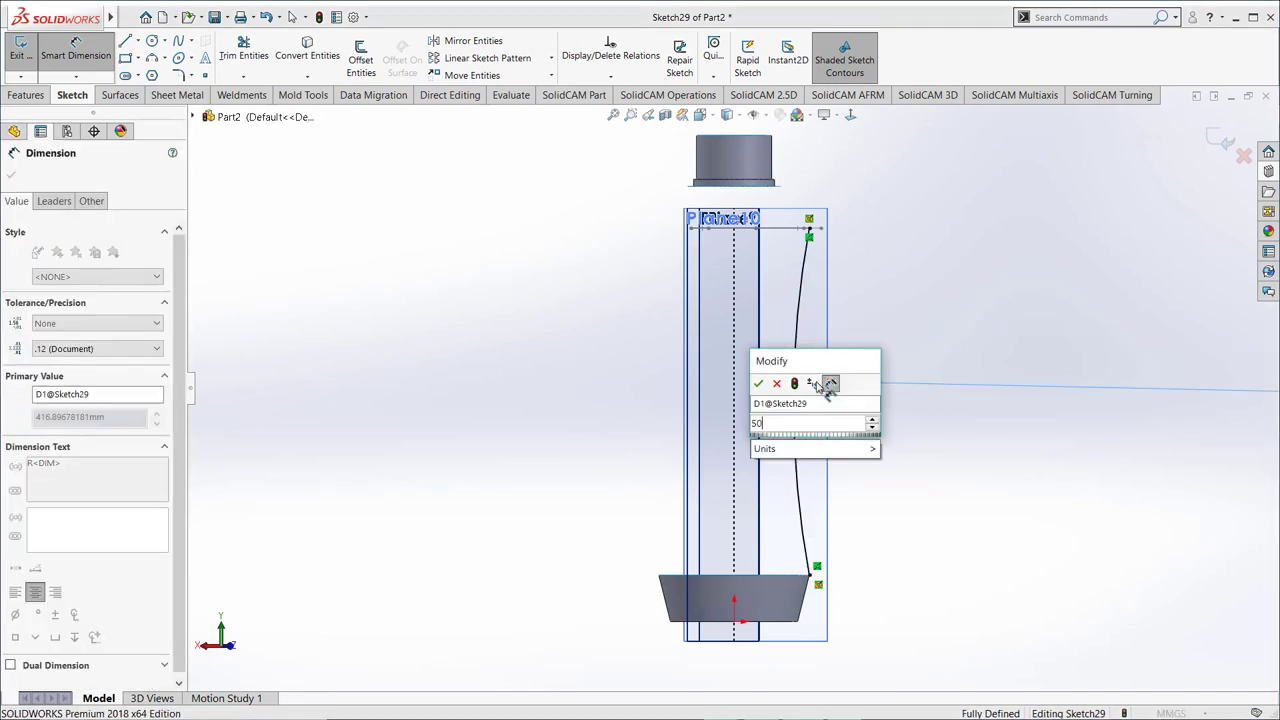
pyautogui.press('Return')
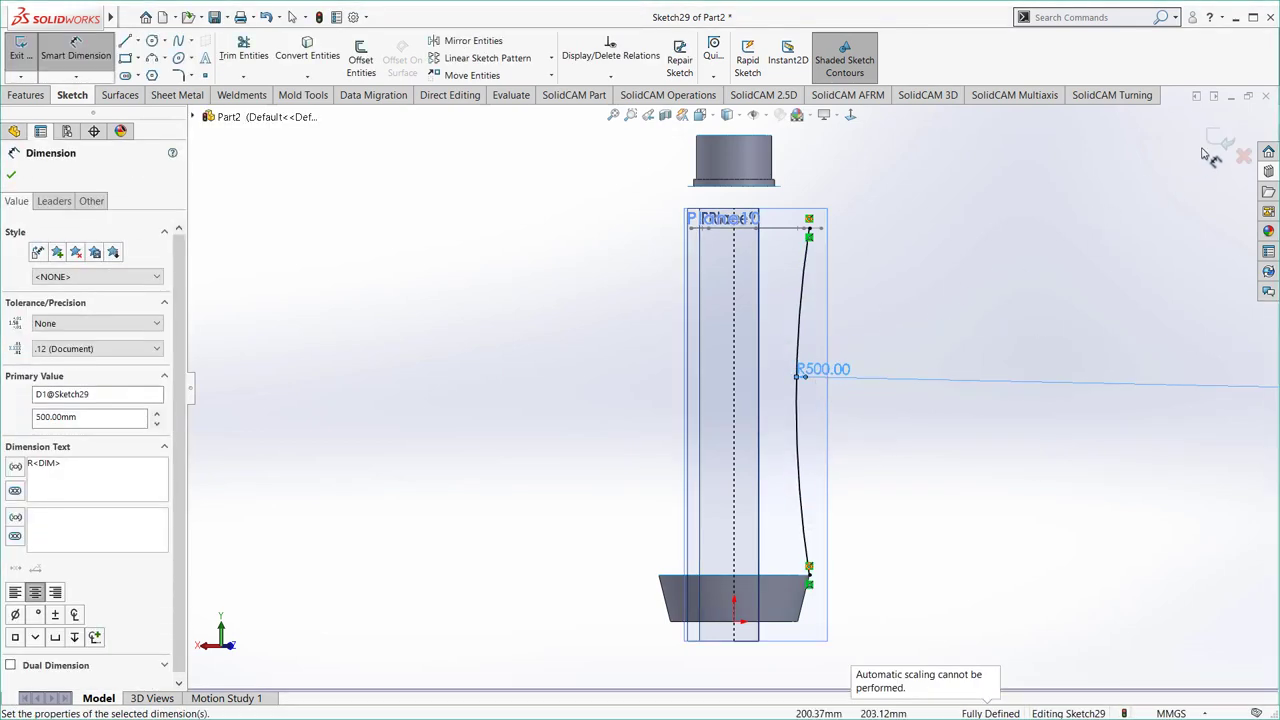
pyautogui.click(1218, 143)
pyautogui.moveTo(929, 303)
pyautogui.mouseDown(button='middle')
pyautogui.moveTo(878, 358)
pyautogui.moveTo(830, 300)
pyautogui.mouseUp(button='middle')
# - Start another sketch on Plane11 and draw a second three-point arc from top to bottom
pyautogui.click(790, 255)
pyautogui.click(800, 248)
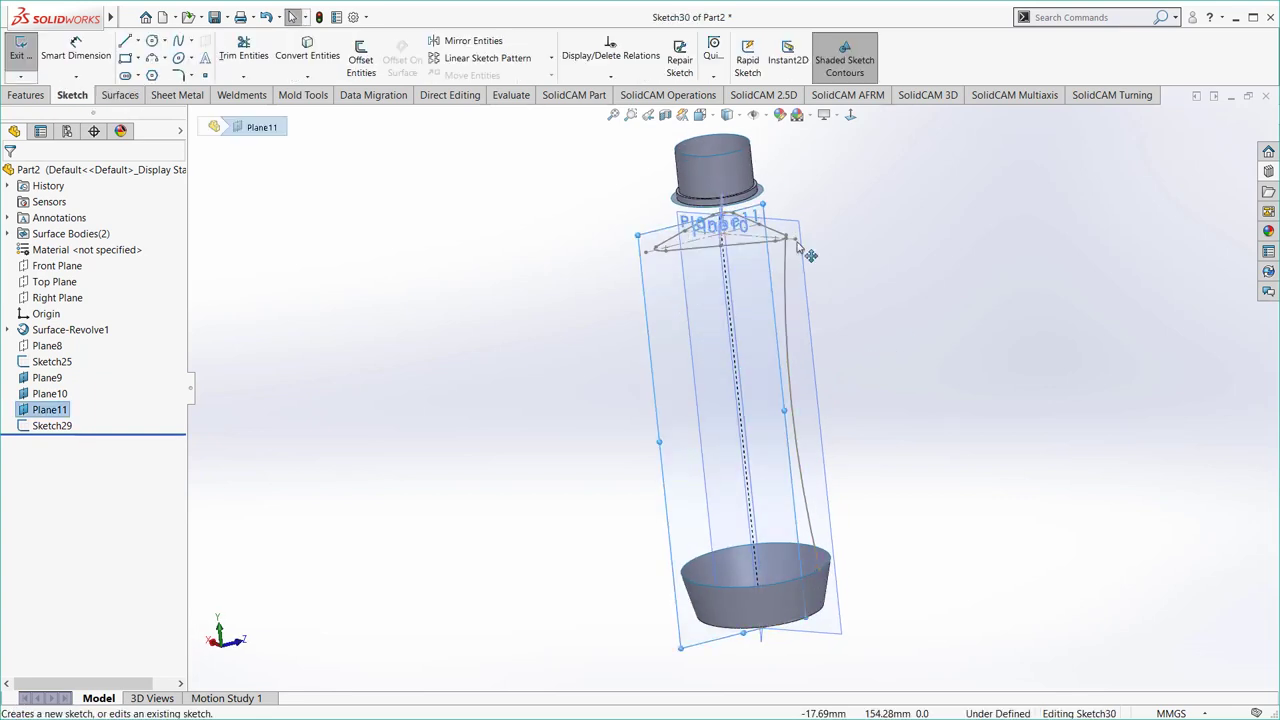
pyautogui.click(851, 116)
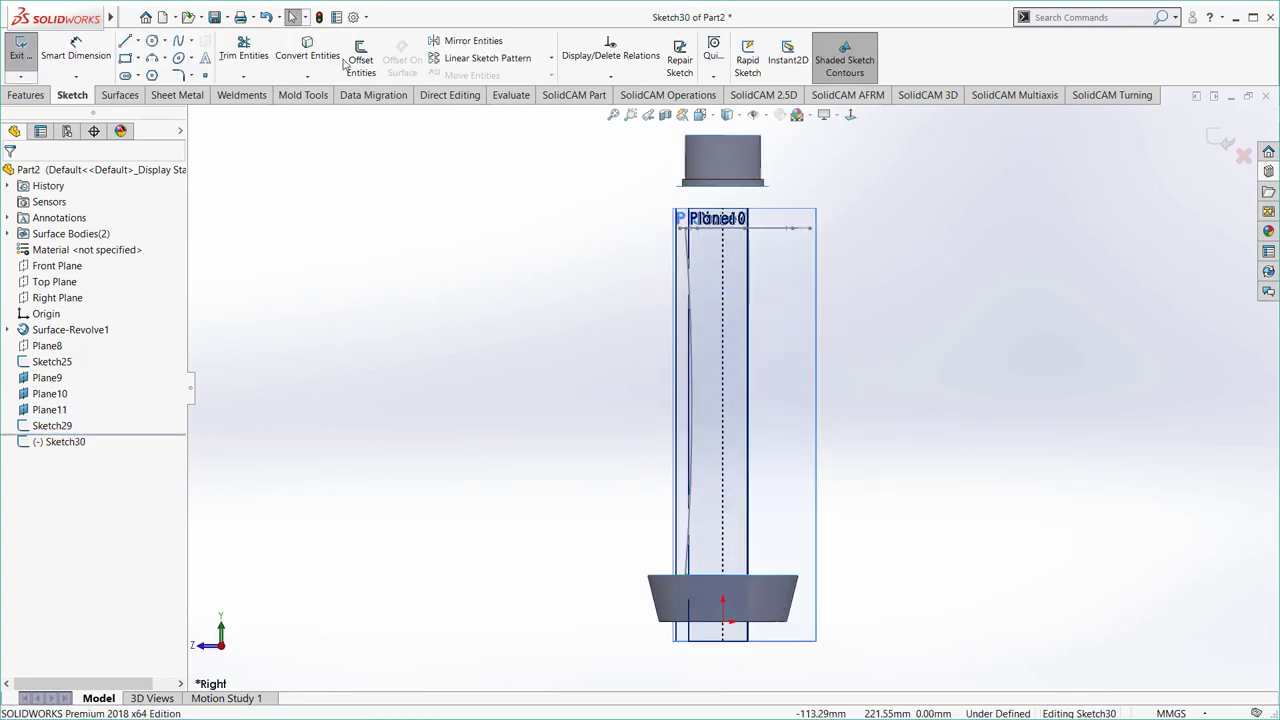
pyautogui.click(800, 234)
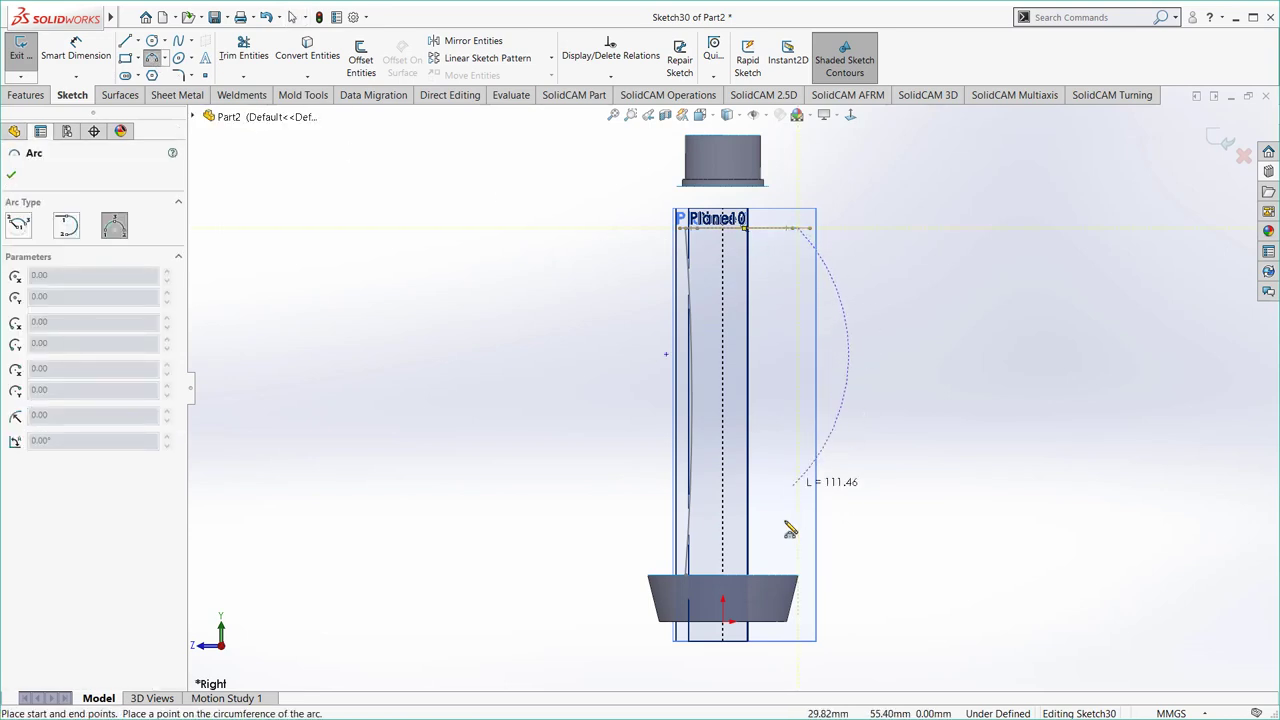
pyautogui.click(799, 578)
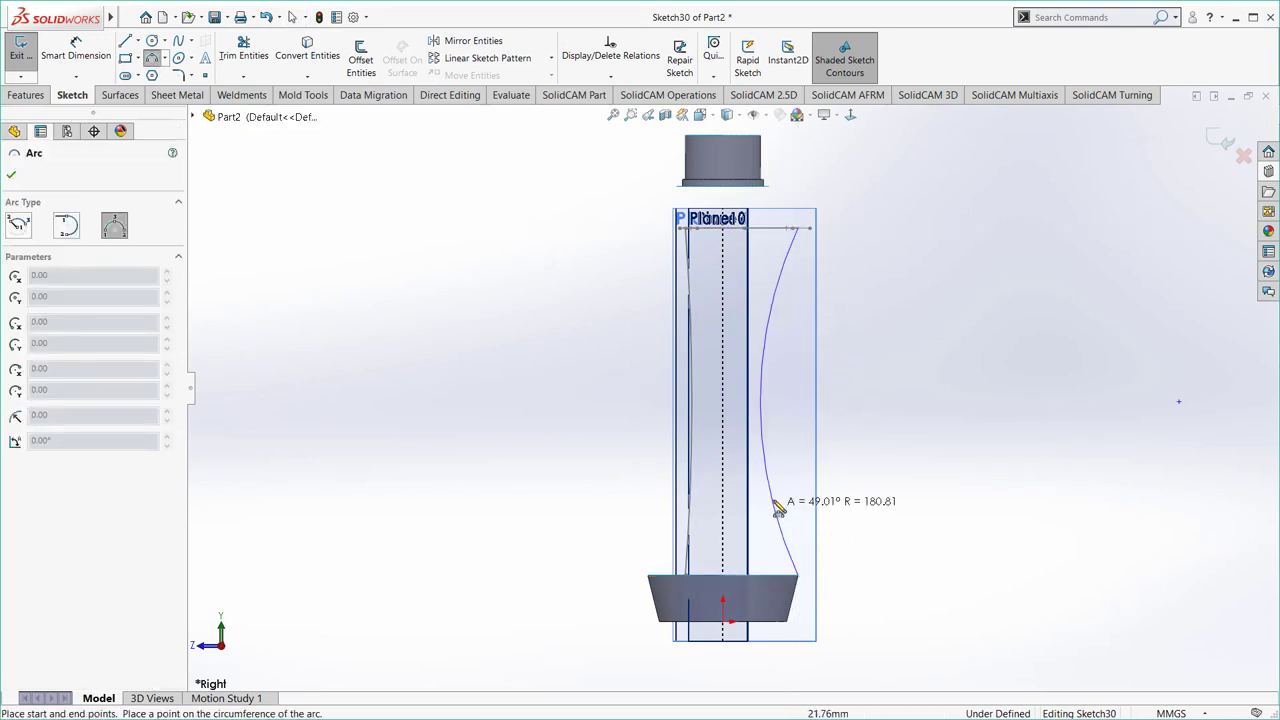
pyautogui.click(791, 452)
pyautogui.scroll(-3, 812, 340)
pyautogui.scroll(3, 797, 409)
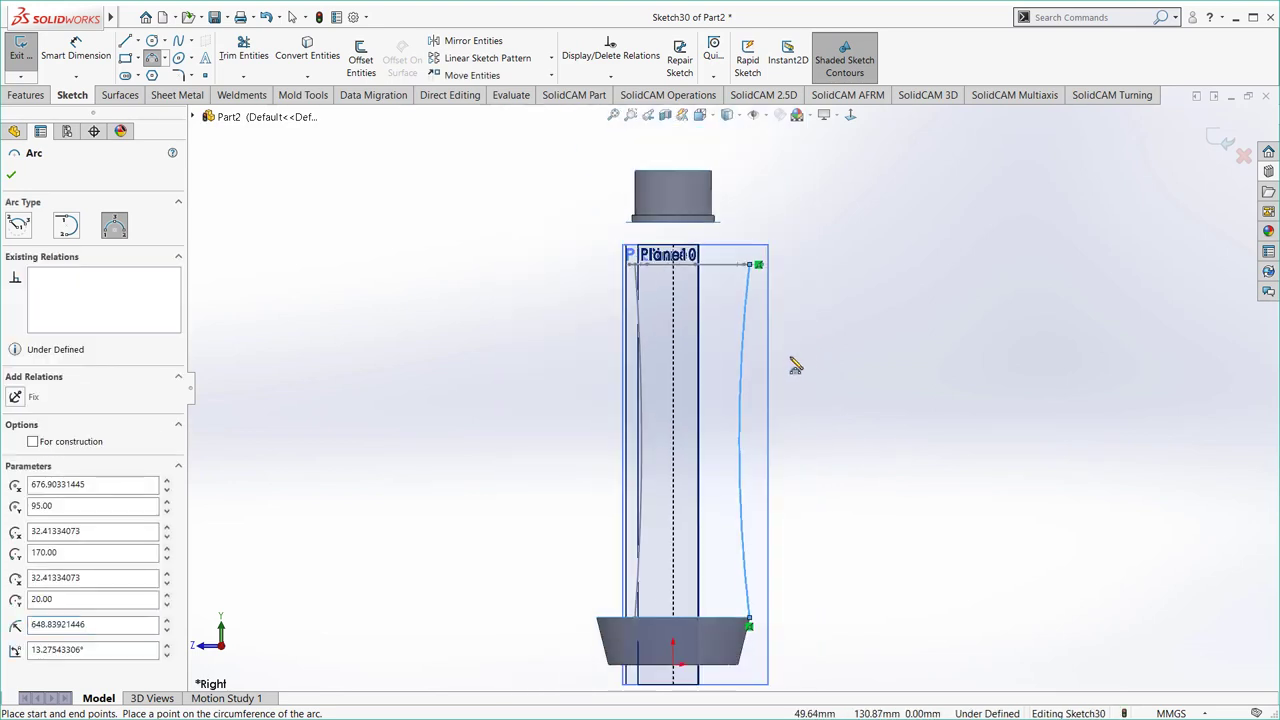
pyautogui.press('Escape')
pyautogui.scroll(-5, 778, 289)
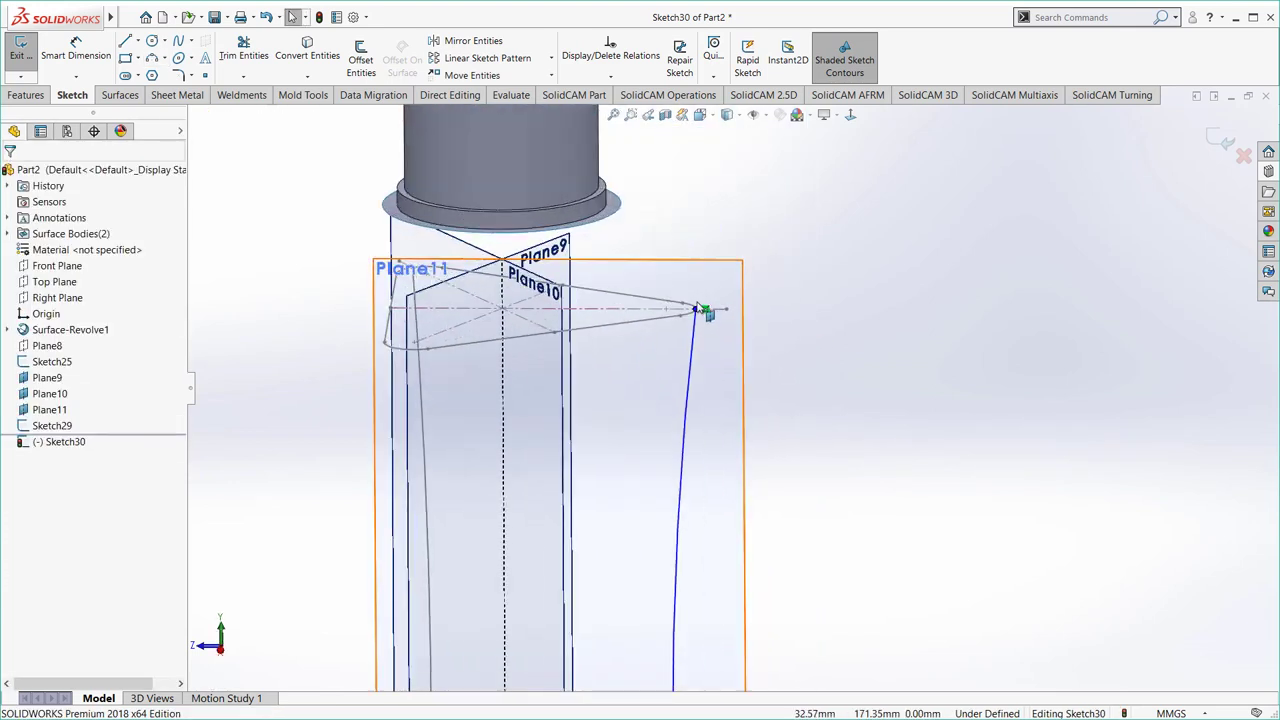
# - Pierce the arc's top endpoint through the Sketch25 arc and its lower endpoint through the disk rim
pyautogui.click(693, 311)
pyautogui.keyDown('ctrl'); pyautogui.click(700, 322); pyautogui.keyUp('ctrl')
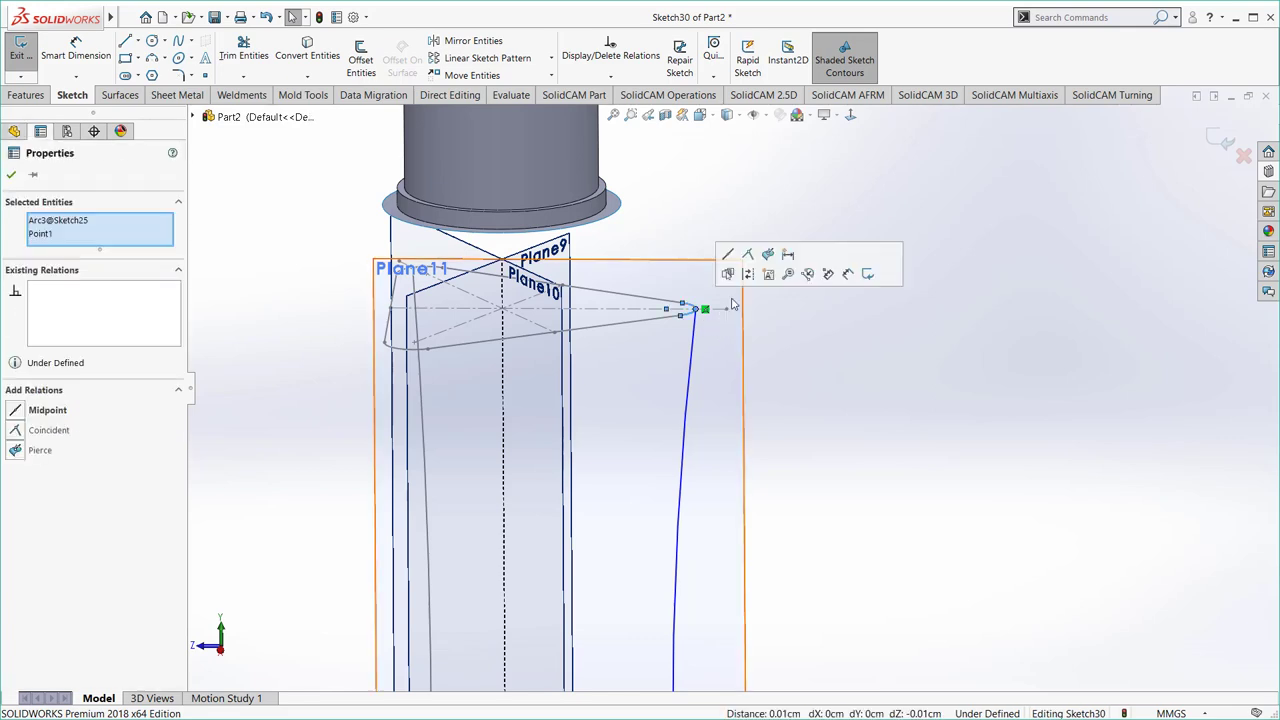
pyautogui.click(752, 252)
pyautogui.scroll(3, 735, 390)
pyautogui.scroll(-2, 733, 599)
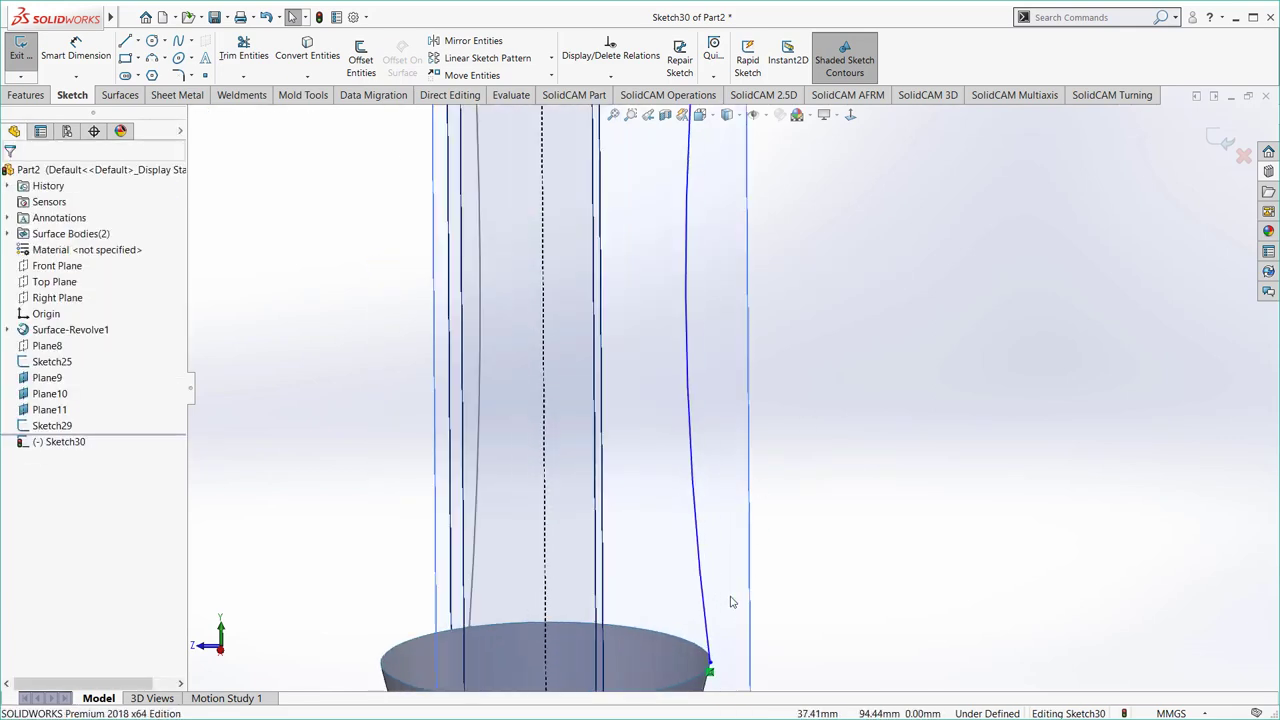
pyautogui.click(709, 668)
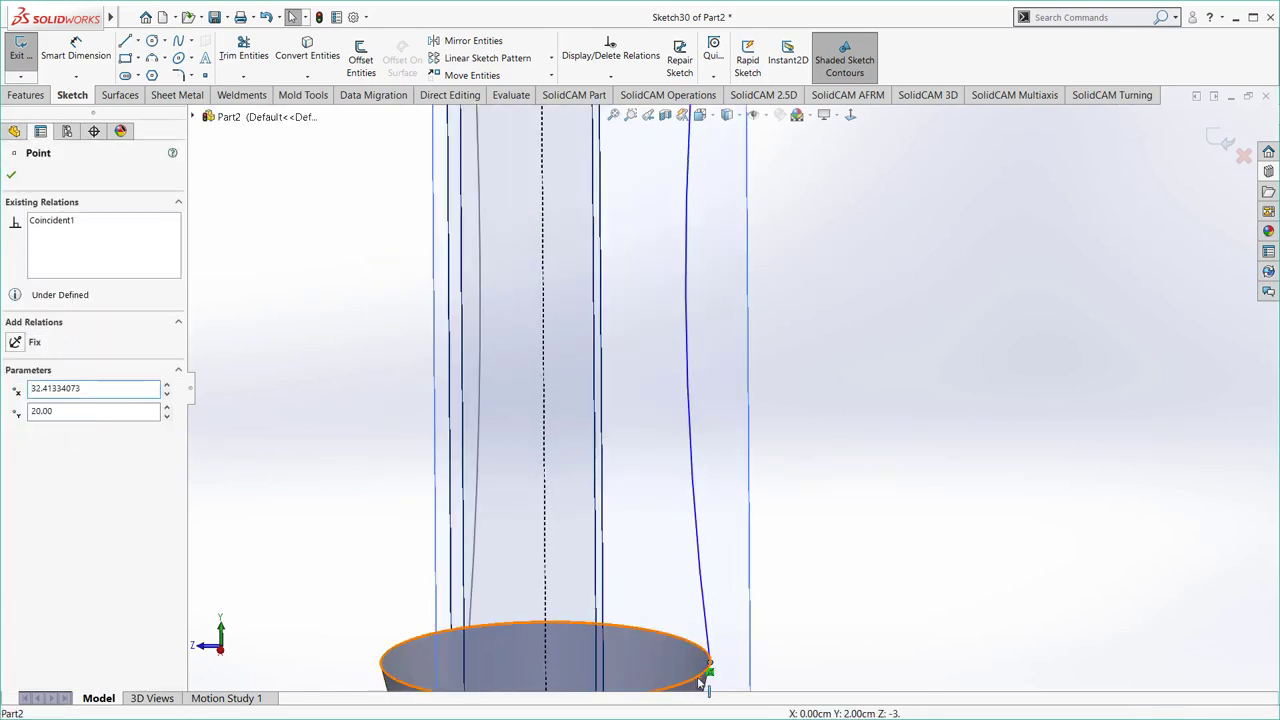
pyautogui.keyDown('ctrl'); pyautogui.click(706, 661); pyautogui.keyUp('ctrl')
pyautogui.click(774, 618)
pyautogui.scroll(3, 735, 434)
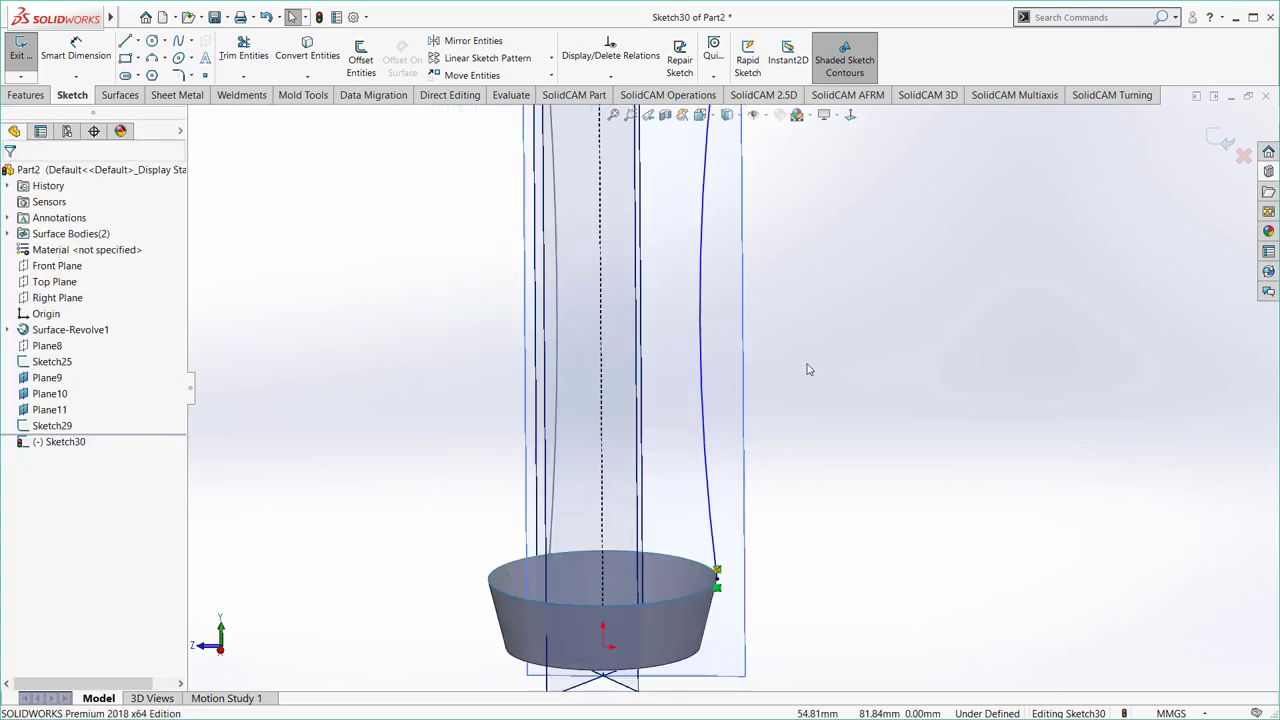
# - Dimension the side arc to R500 and exit Sketch30
pyautogui.click(90, 52)
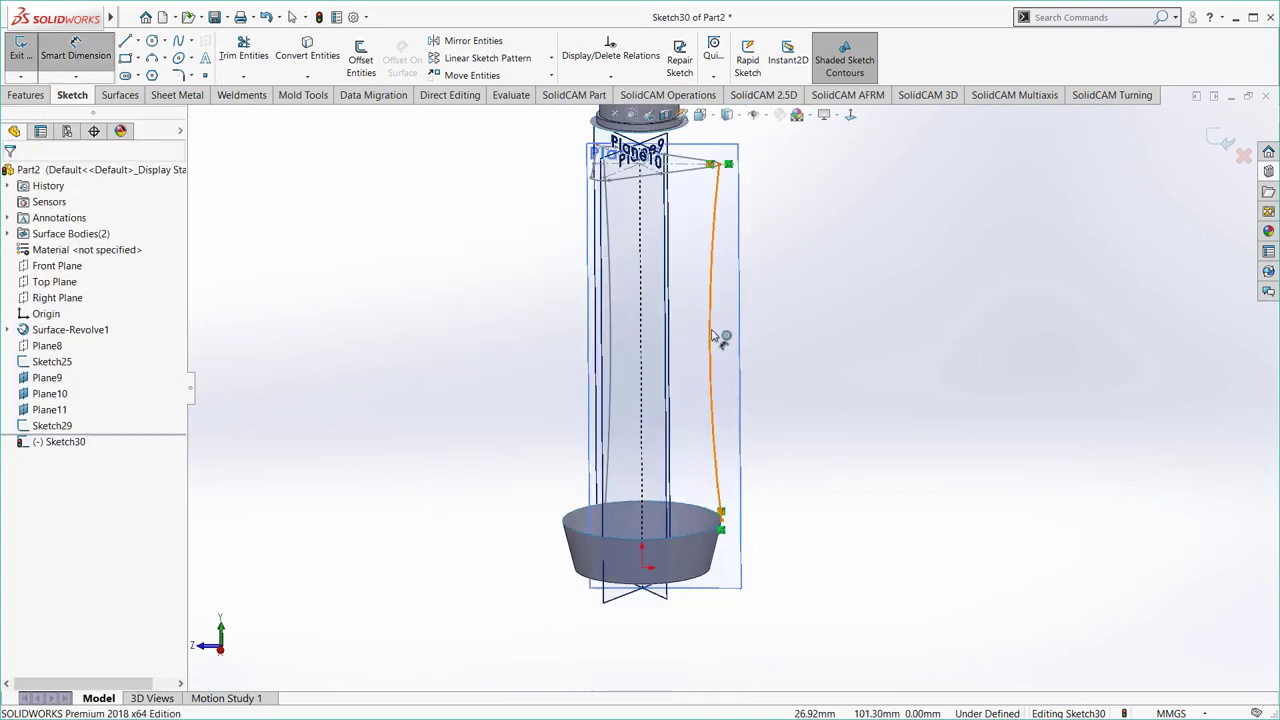
pyautogui.click(716, 336)
pyautogui.click(796, 358)
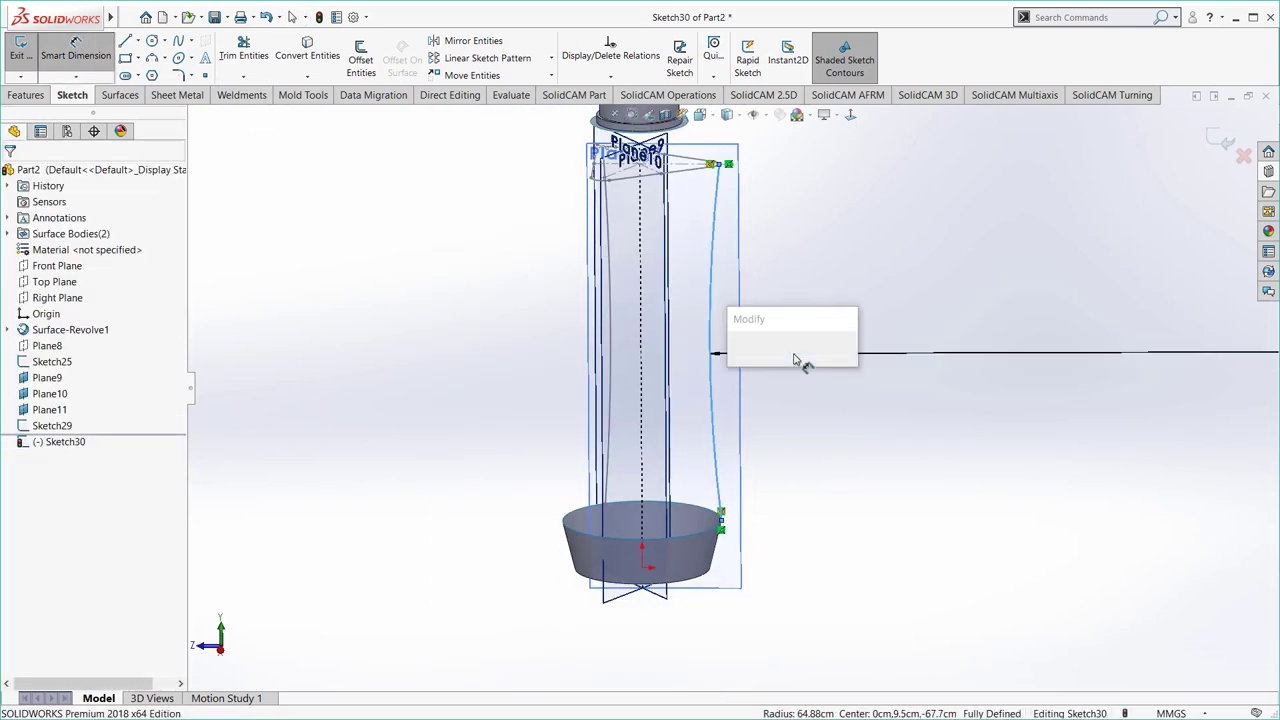
pyautogui.write('50')
pyautogui.press('Return')
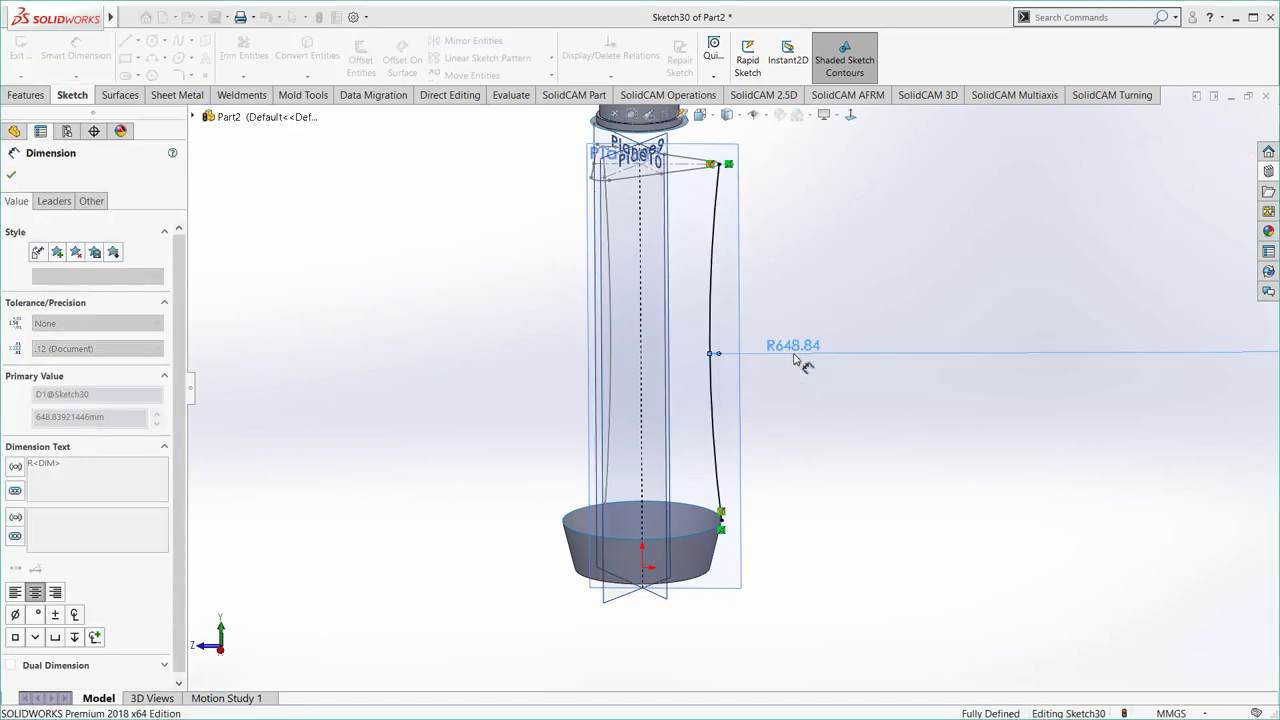
pyautogui.press('Escape')
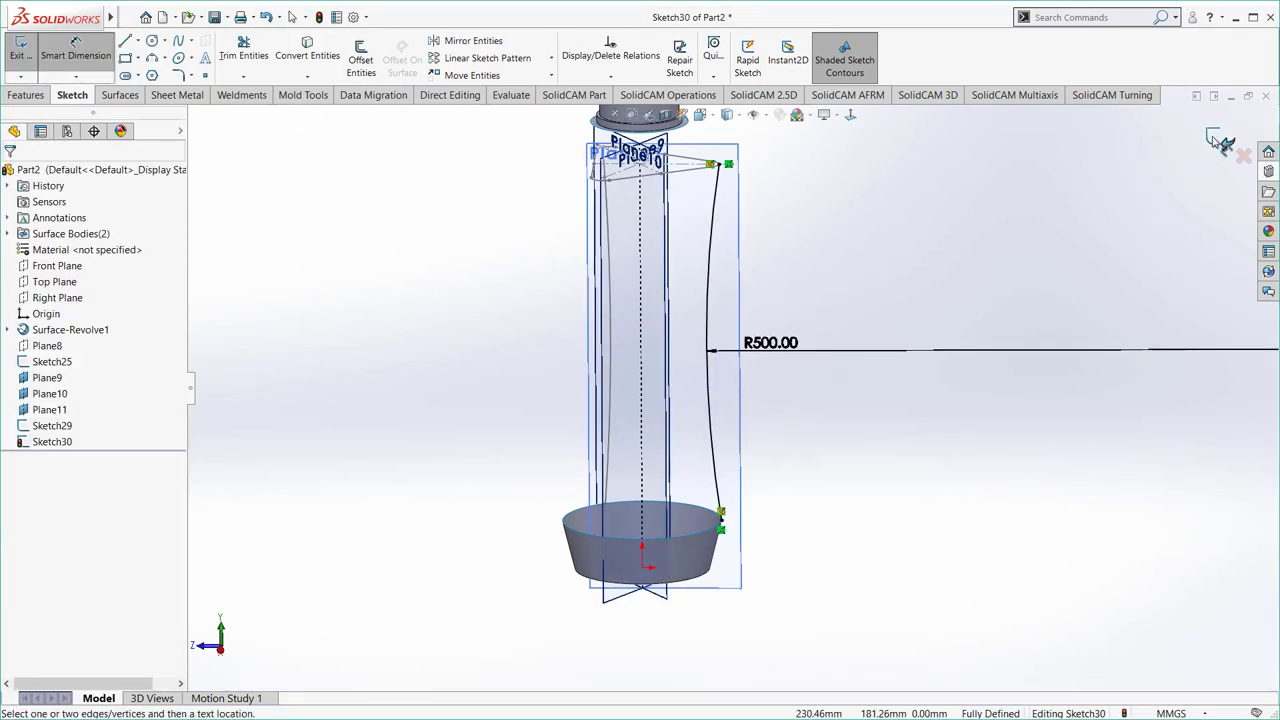
pyautogui.click(1222, 142)
pyautogui.moveTo(906, 234)
pyautogui.mouseDown(button='middle')
pyautogui.moveTo(839, 265)
pyautogui.moveTo(831, 294)
pyautogui.moveTo(849, 289)
pyautogui.moveTo(814, 254)
pyautogui.moveTo(795, 282)
pyautogui.moveTo(688, 273)
pyautogui.mouseUp(button='middle')
# - Start a sketch on Plane9 and draw a 3-point arc from the top profile down to the base cup
pyautogui.click(620, 285)
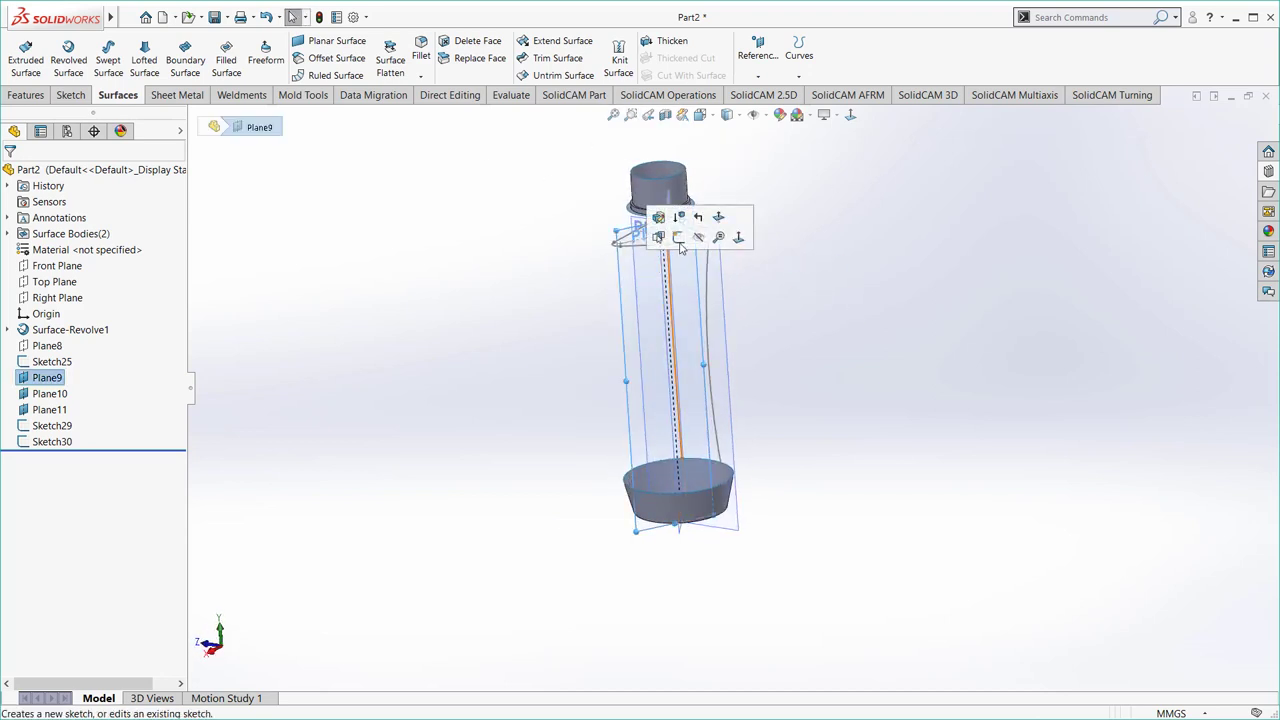
pyautogui.click(678, 236)
pyautogui.click(852, 116)
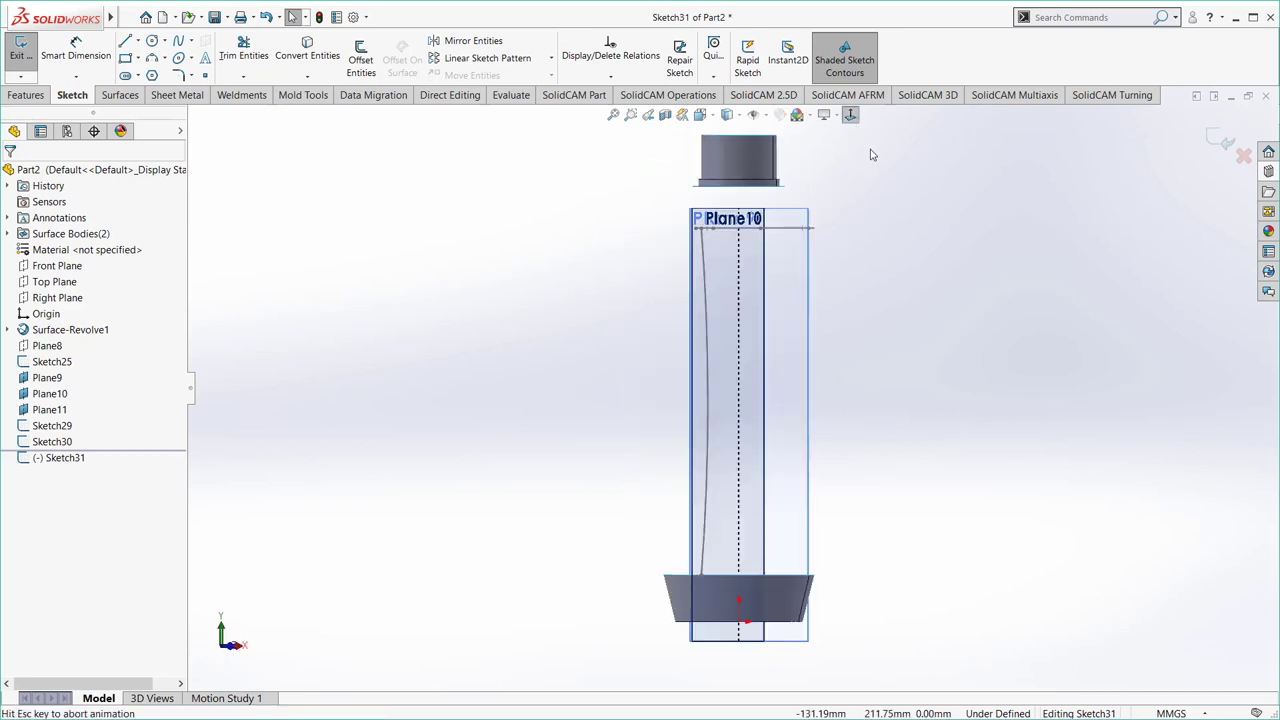
pyautogui.click(158, 60)
pyautogui.scroll(-2, 848, 243)
pyautogui.scroll(-1, 767, 258)
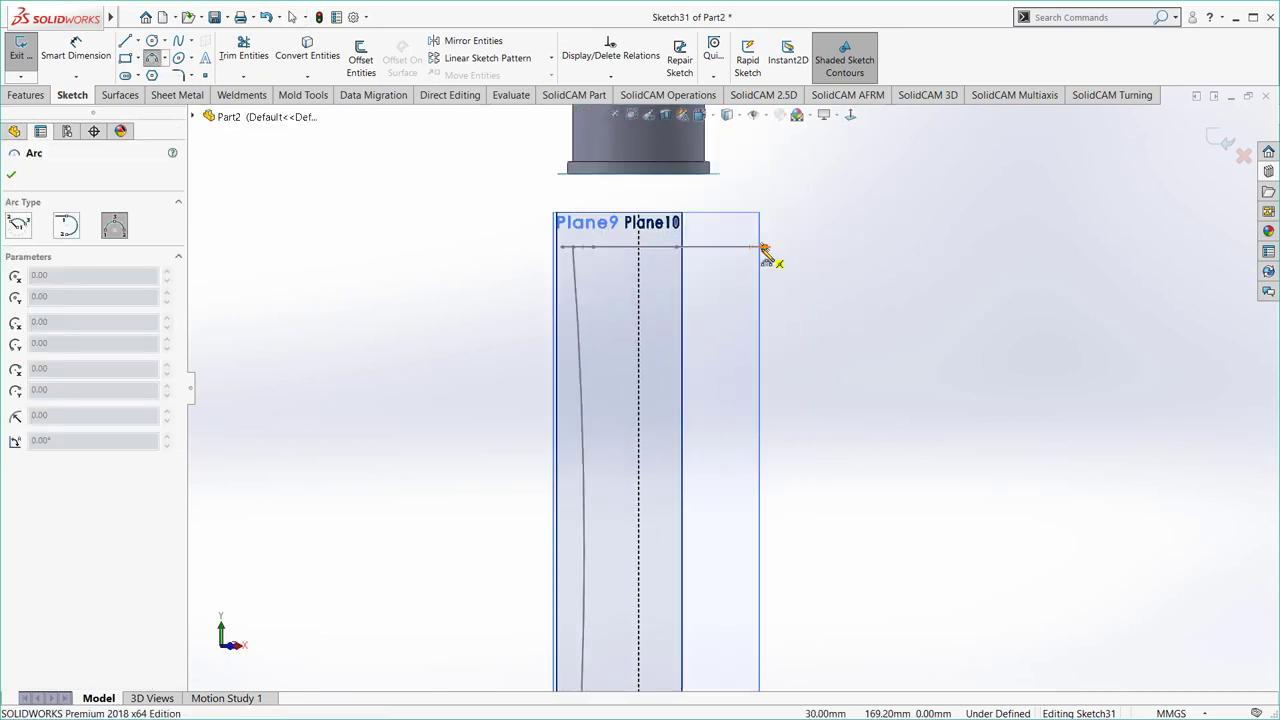
pyautogui.click(762, 247)
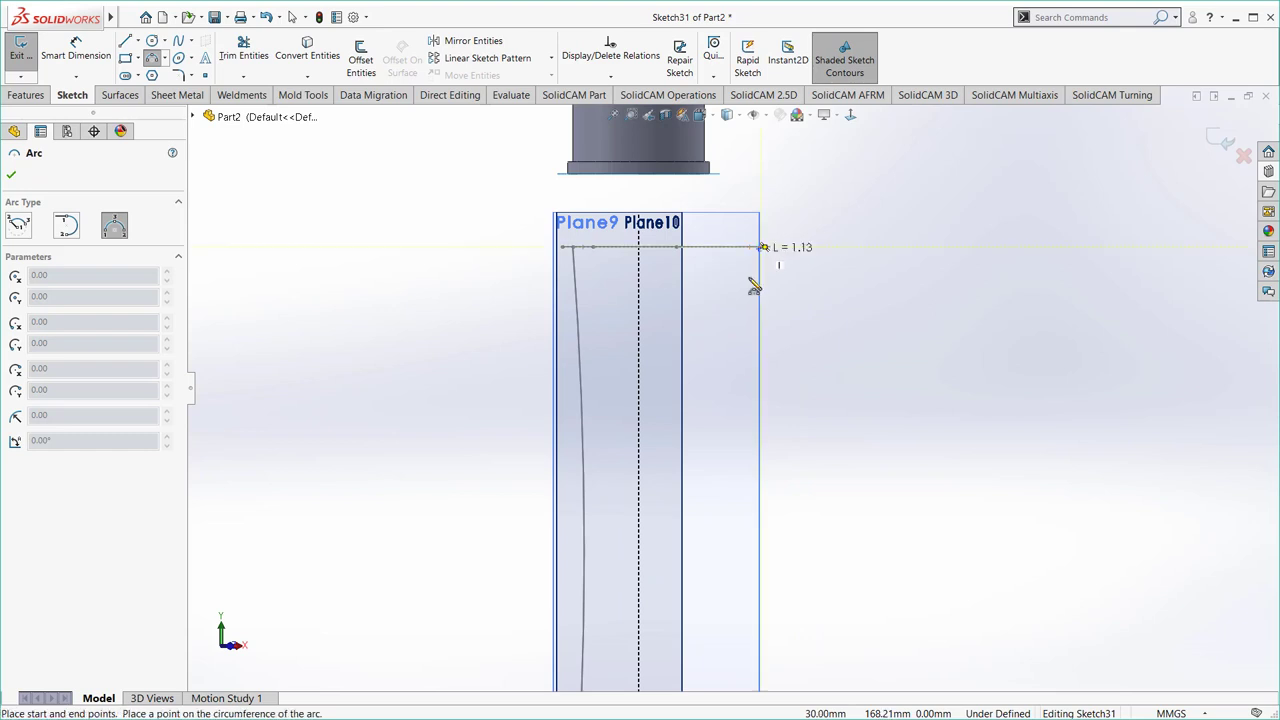
pyautogui.scroll(3, 762, 385)
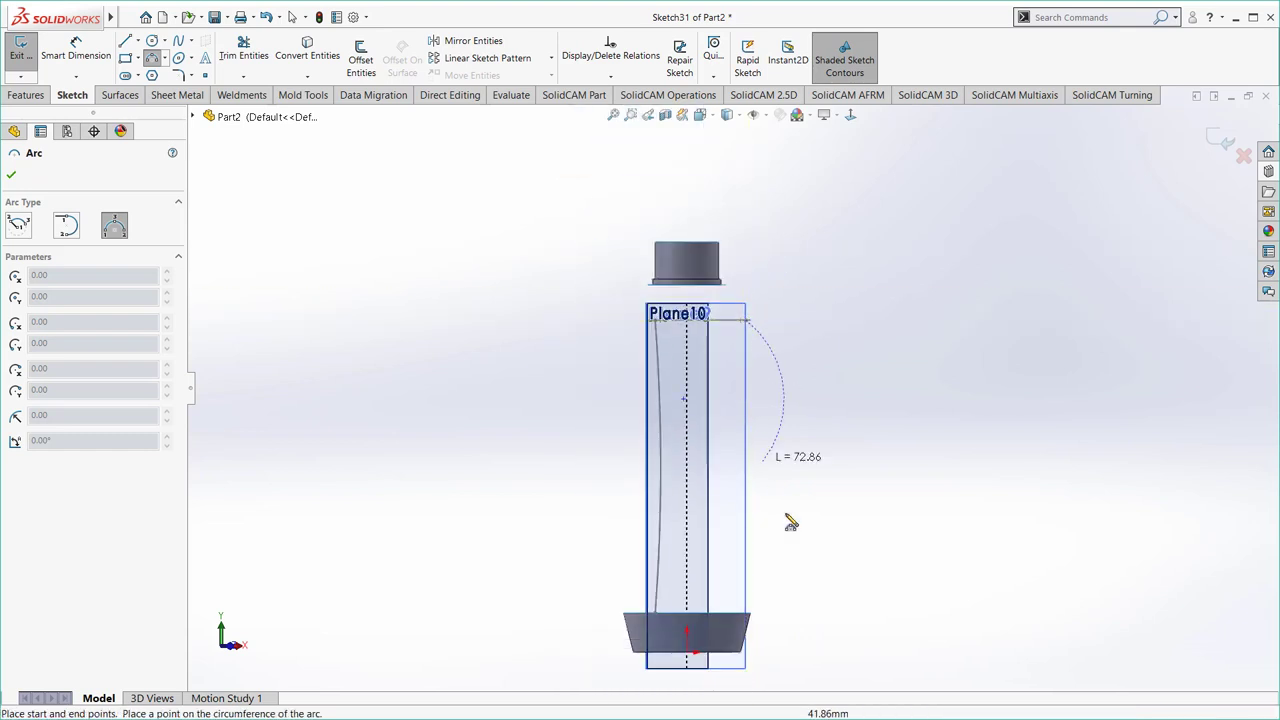
pyautogui.click(760, 625)
pyautogui.click(747, 514)
pyautogui.press('Escape')
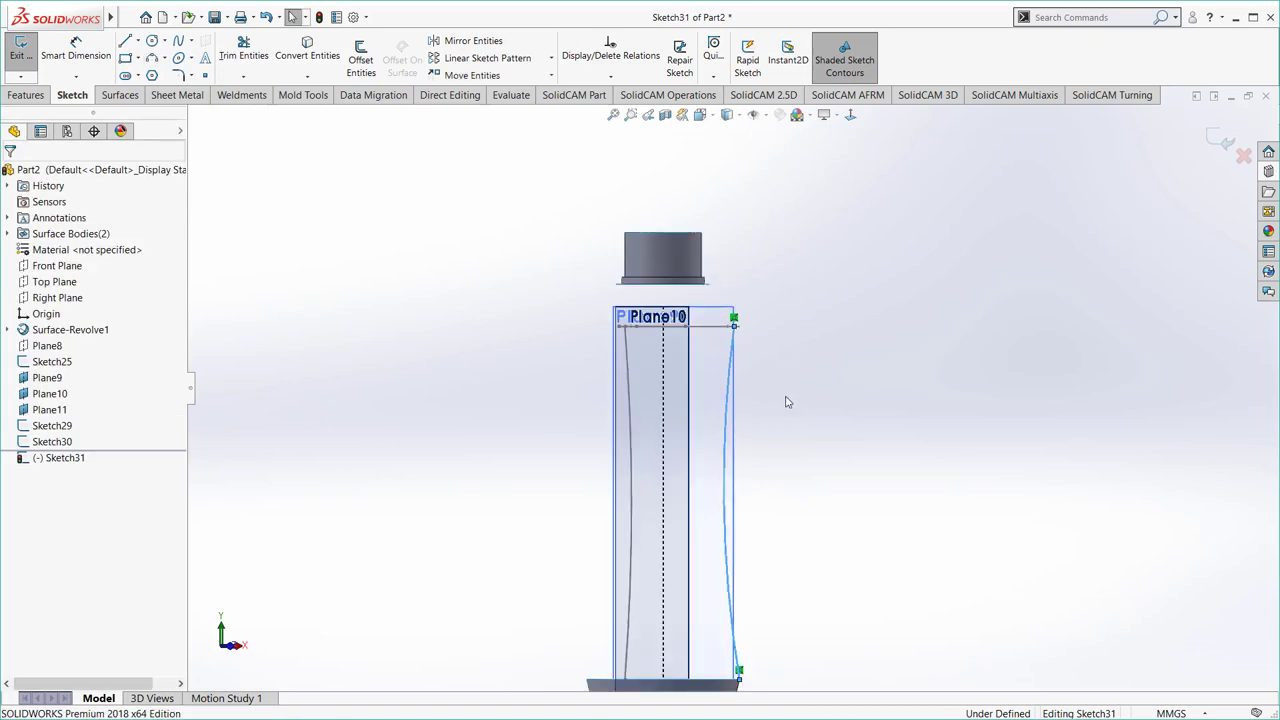
# - Add Pierce relations tying the arc's ends to the top profile arc and the cup rim
pyautogui.moveTo(786, 400); pyautogui.dragTo(773, 411, button='middle')
pyautogui.scroll(-3, 740, 410)
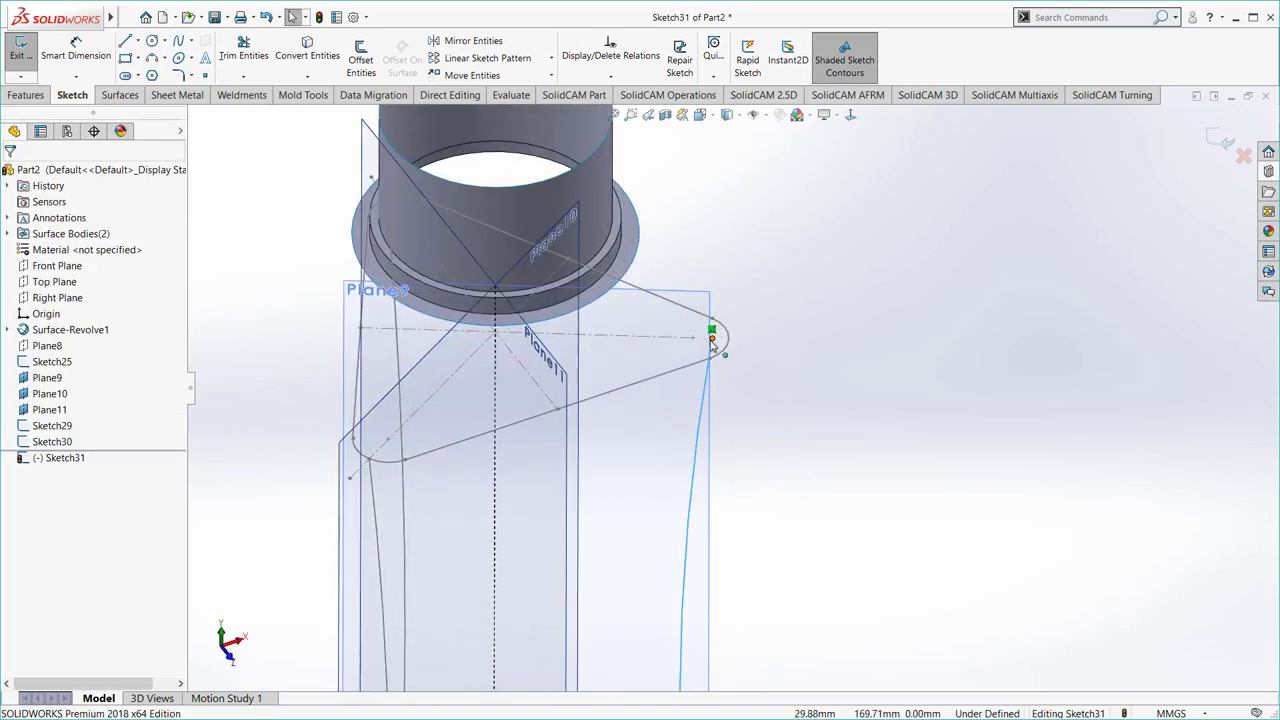
pyautogui.click(712, 343)
pyautogui.keyDown('ctrl'); pyautogui.click(727, 345); pyautogui.keyUp('ctrl')
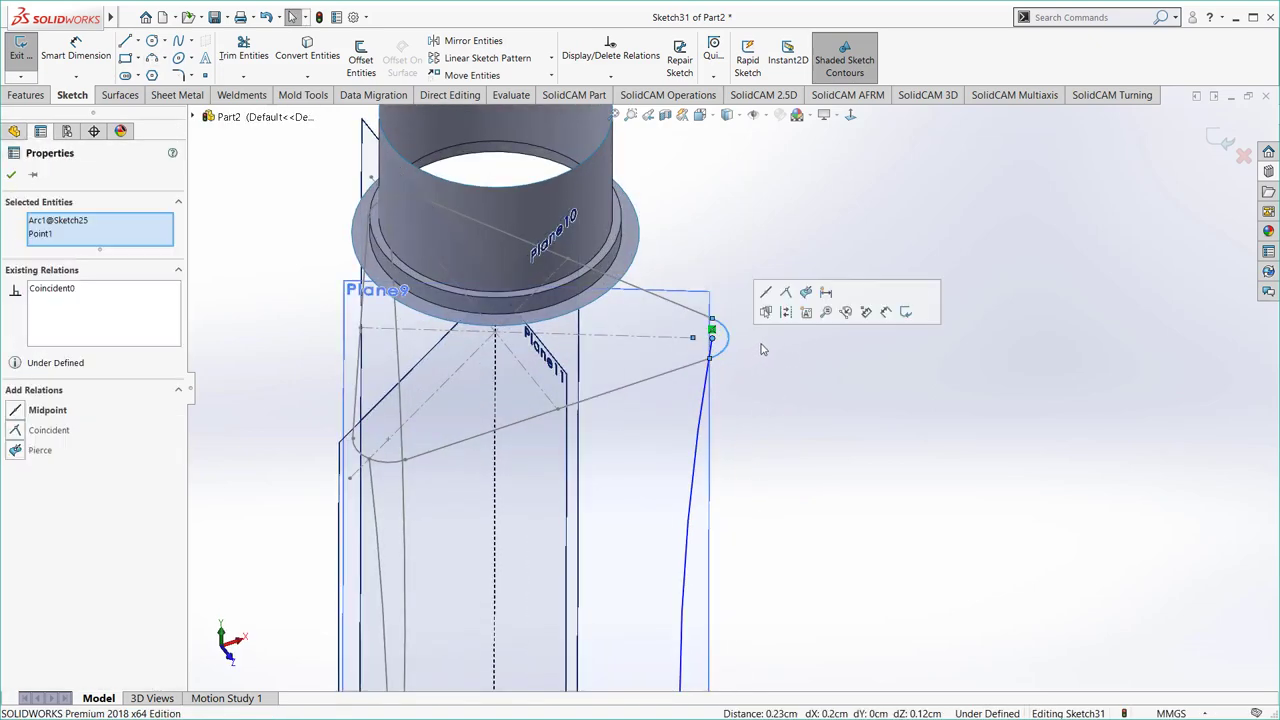
pyautogui.click(807, 293)
pyautogui.press('Escape')
pyautogui.scroll(3, 820, 480)
pyautogui.moveTo(811, 531); pyautogui.dragTo(637, 448, button='middle')
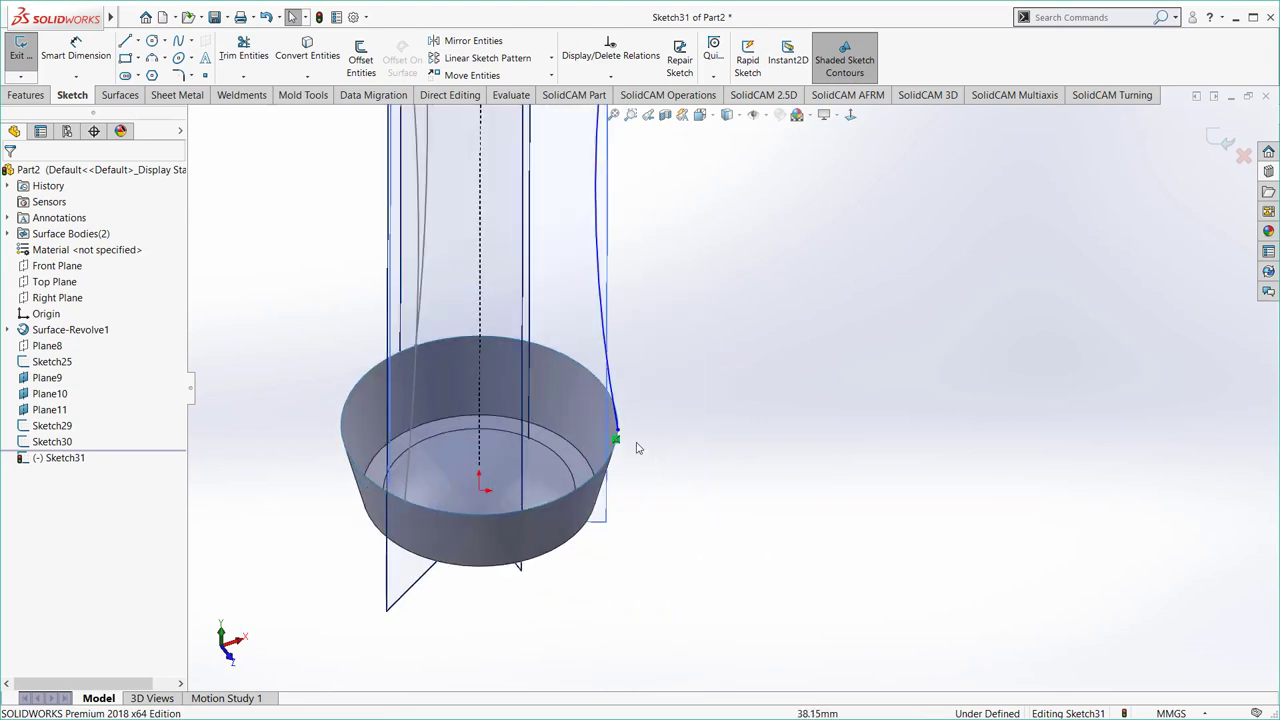
pyautogui.click(617, 433)
pyautogui.keyDown('ctrl'); pyautogui.click(613, 418); pyautogui.keyUp('ctrl')
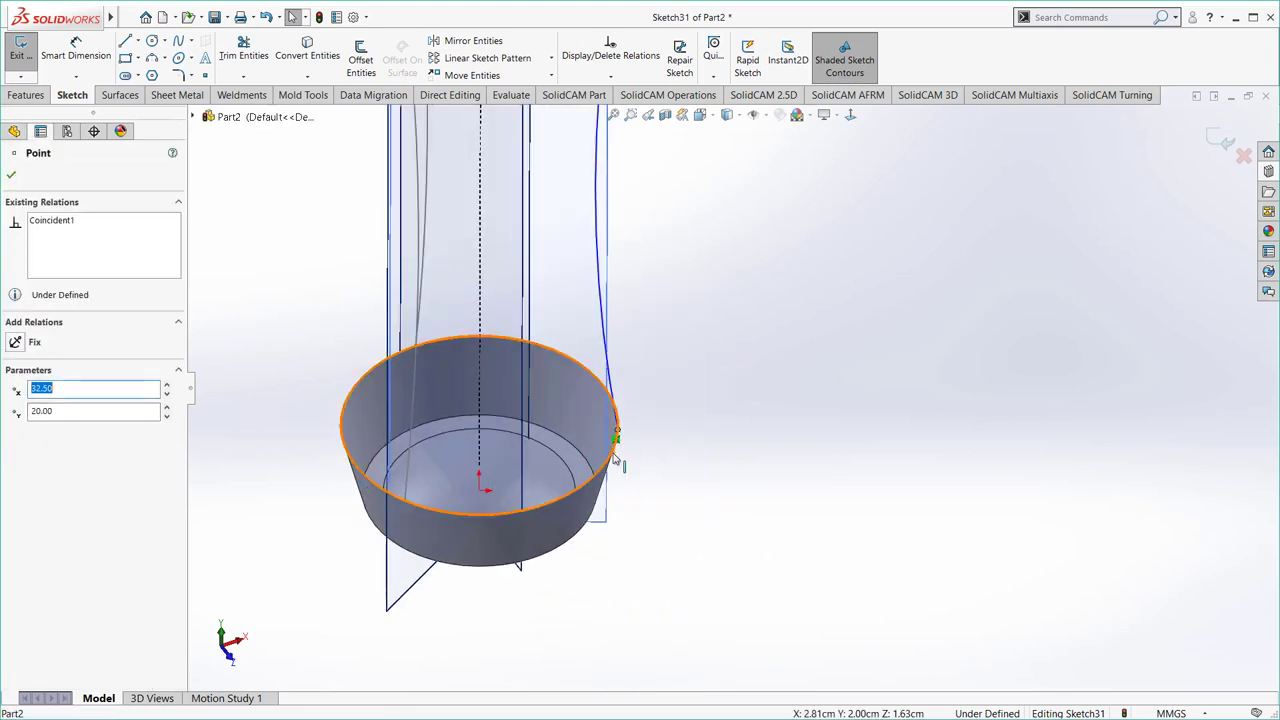
pyautogui.click(692, 393)
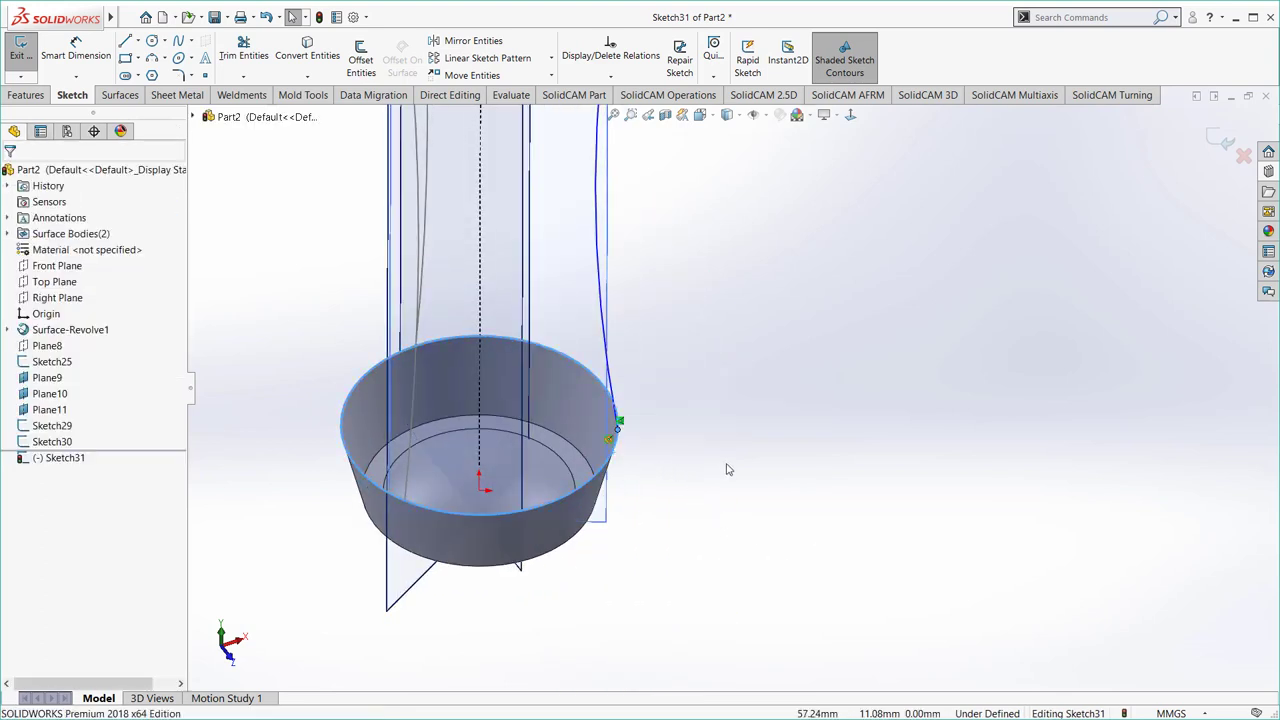
pyautogui.scroll(3, 725, 471)
# - Dimension the new arc's radius to 500
pyautogui.click(86, 51)
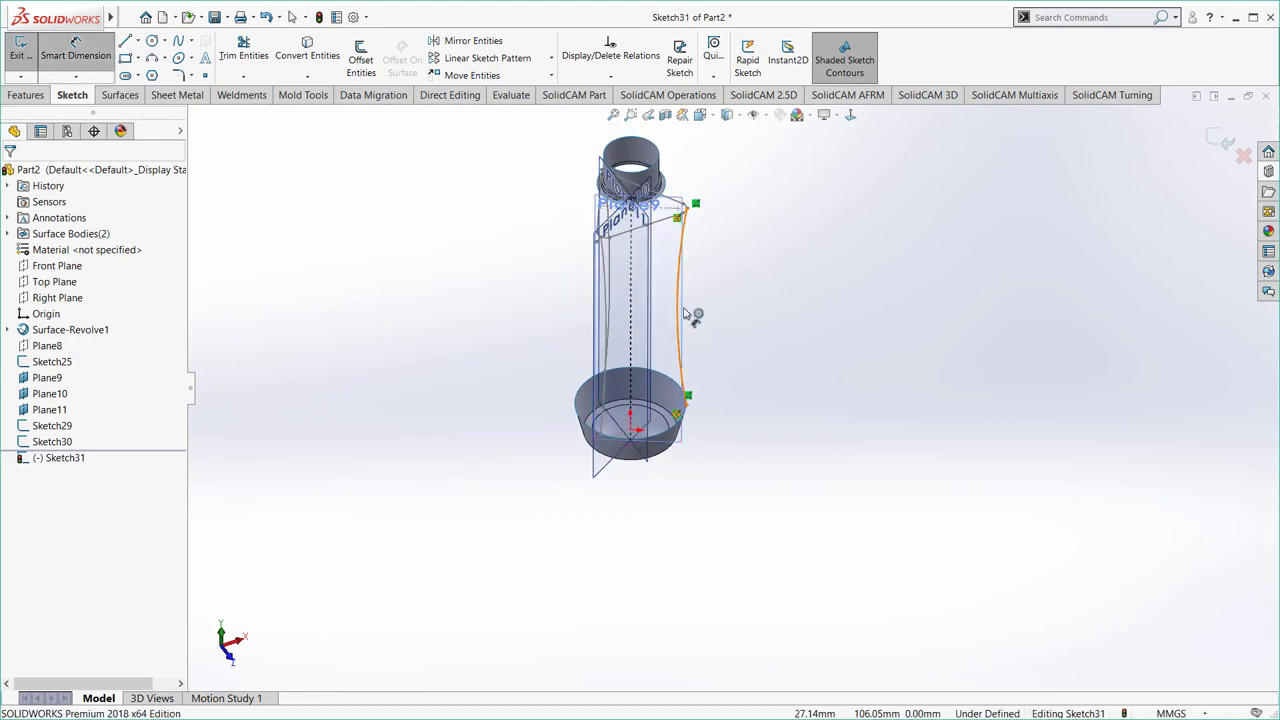
pyautogui.click(684, 316)
pyautogui.click(738, 333)
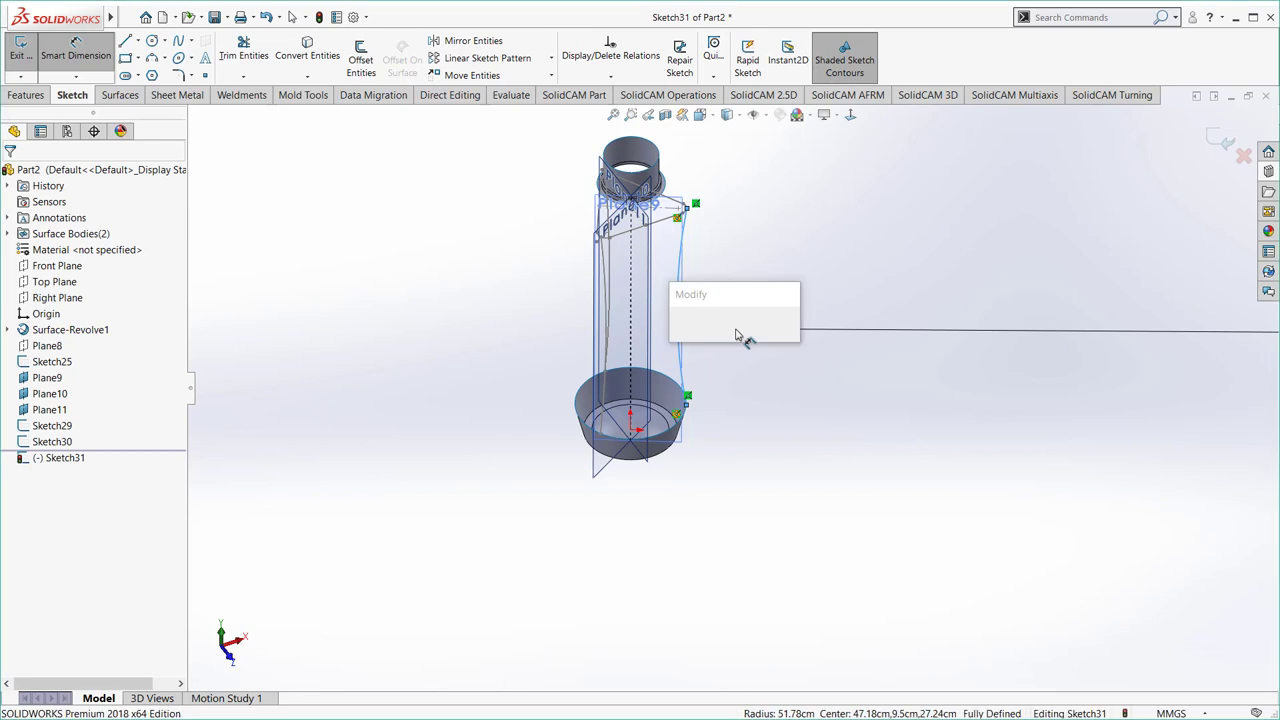
pyautogui.write('500')
pyautogui.press('Return')
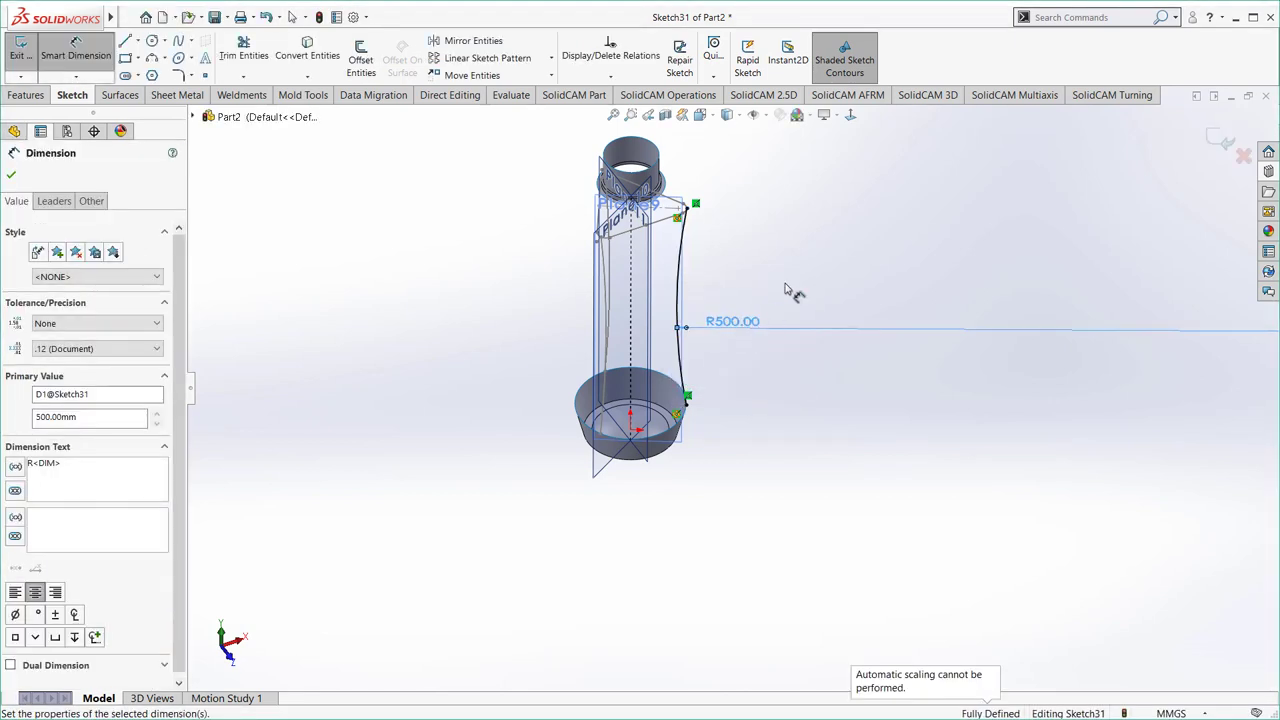
pyautogui.press('Escape')
# - Close Sketch31 and hide reference planes Plane9, Plane10 and Plane11
pyautogui.click(1222, 140)
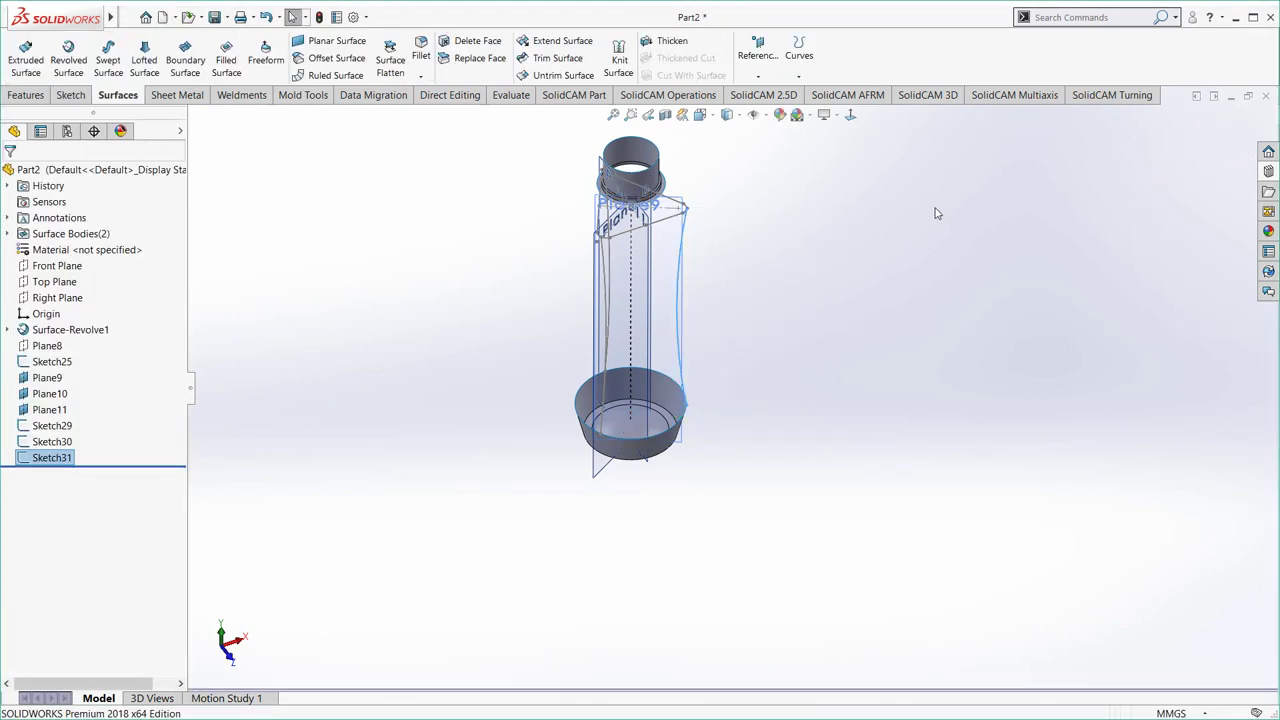
pyautogui.moveTo(937, 213)
pyautogui.mouseDown(button='middle')
pyautogui.moveTo(611, 489)
pyautogui.moveTo(586, 411)
pyautogui.mouseUp(button='middle')
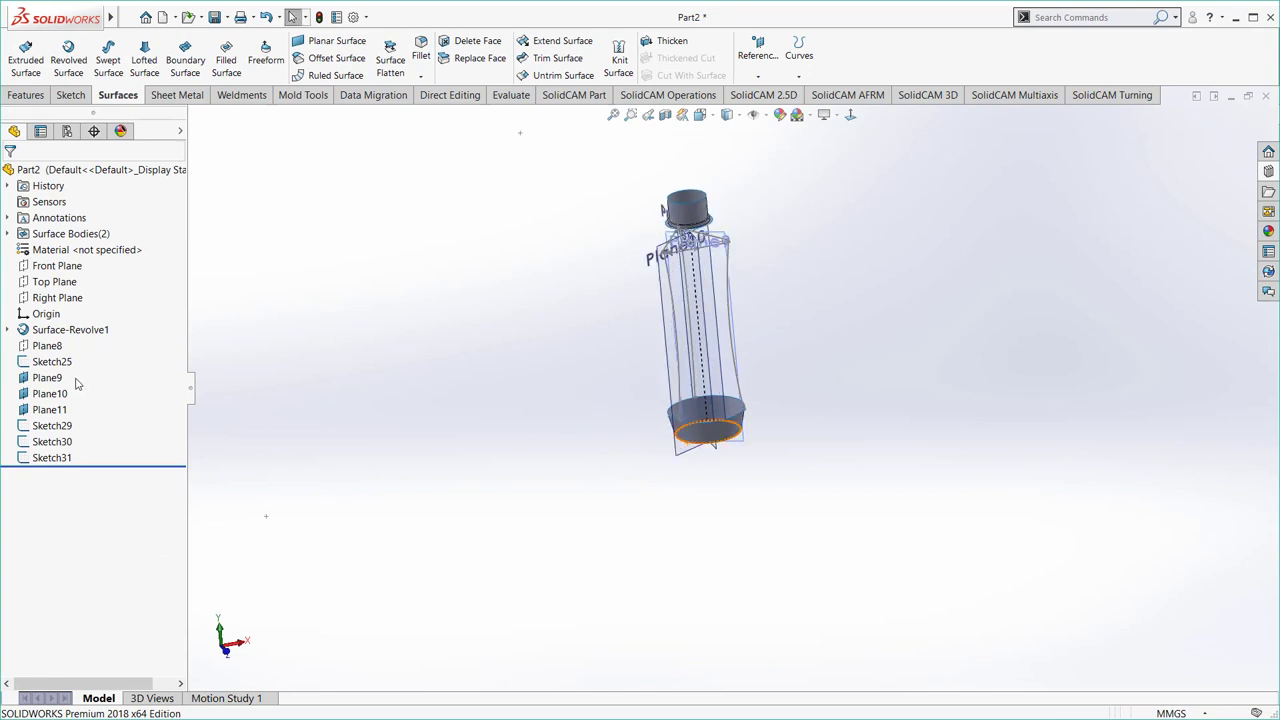
pyautogui.moveTo(38, 413); pyautogui.dragTo(40, 414)
pyautogui.rightClick(40, 412)
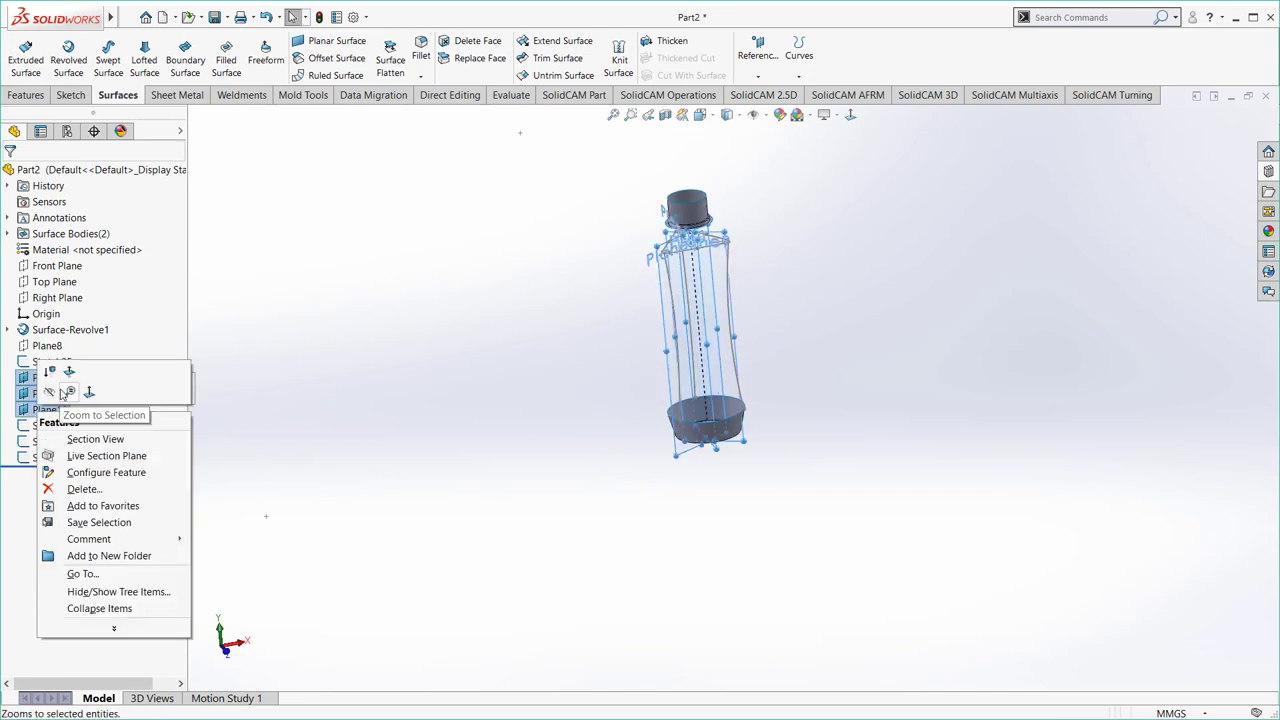
pyautogui.click(57, 398)
pyautogui.moveTo(809, 321); pyautogui.dragTo(817, 283, button='middle')
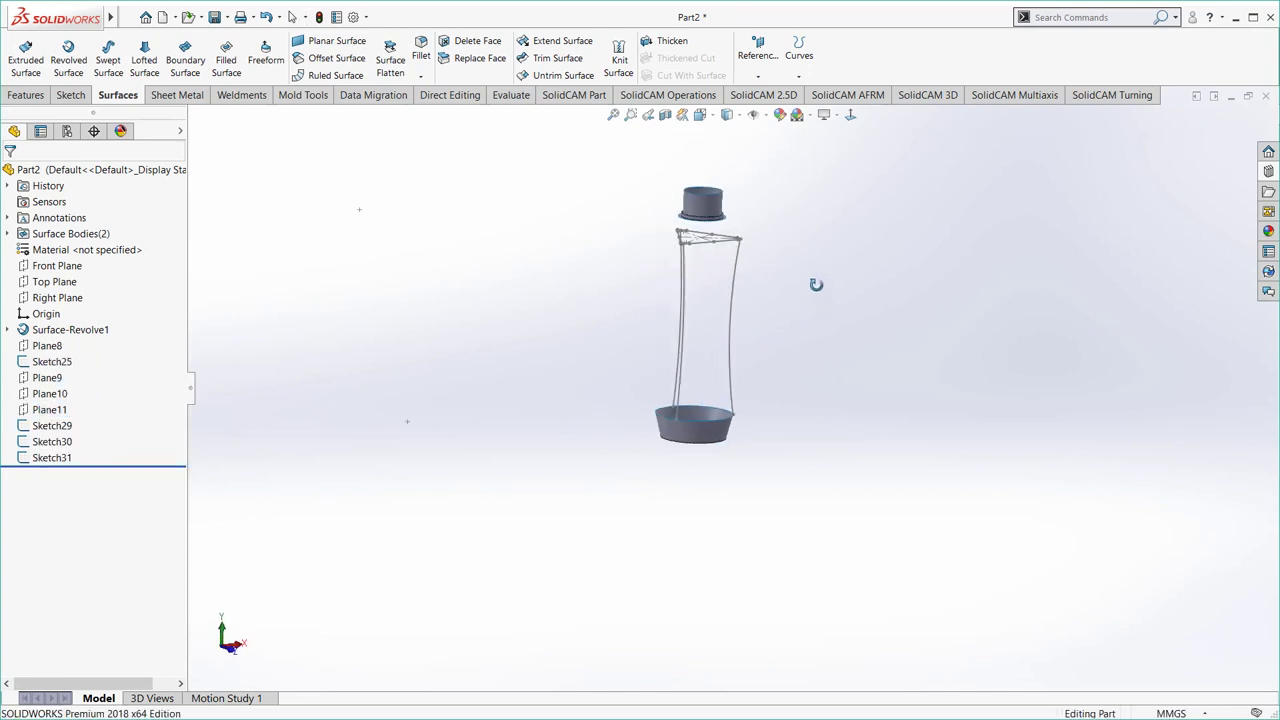
pyautogui.scroll(-2, 826, 297)
pyautogui.moveTo(771, 331); pyautogui.dragTo(802, 340, button='middle')
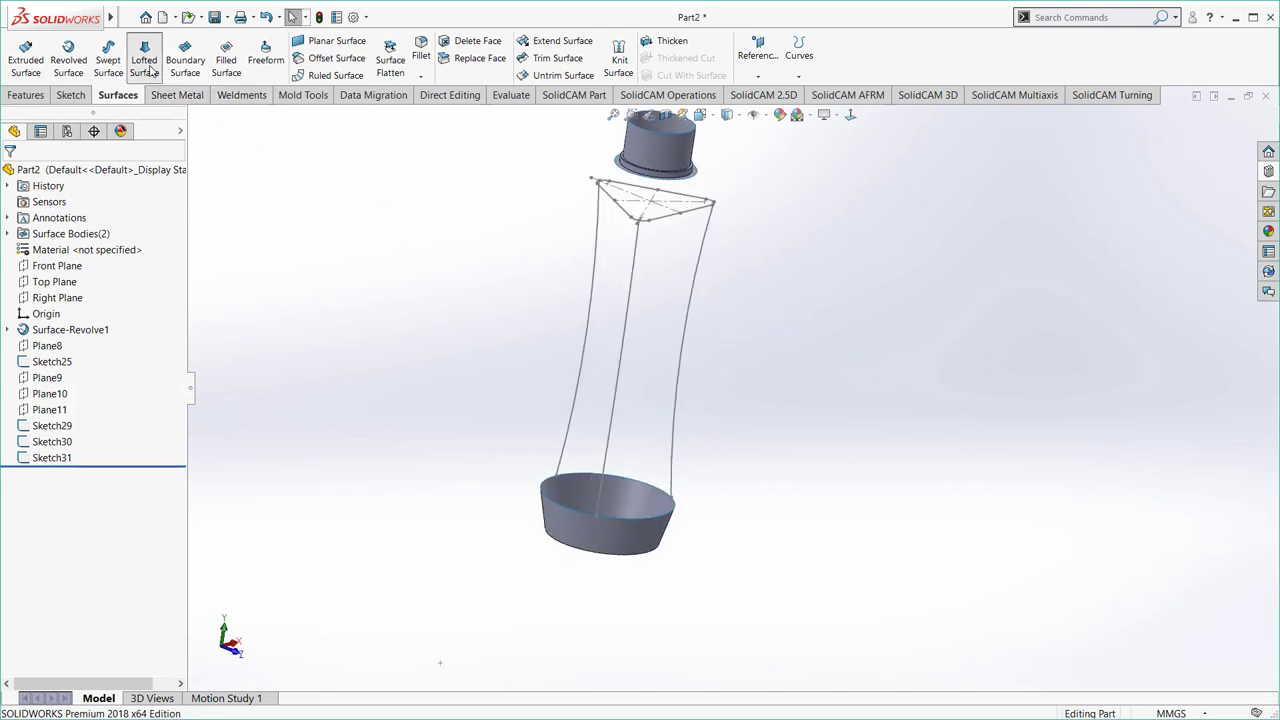
# - Loft a surface from Sketch25 to the cup rim, guided by Sketch30, Sketch29 and Sketch31
pyautogui.click(625, 215)
pyautogui.click(580, 514)
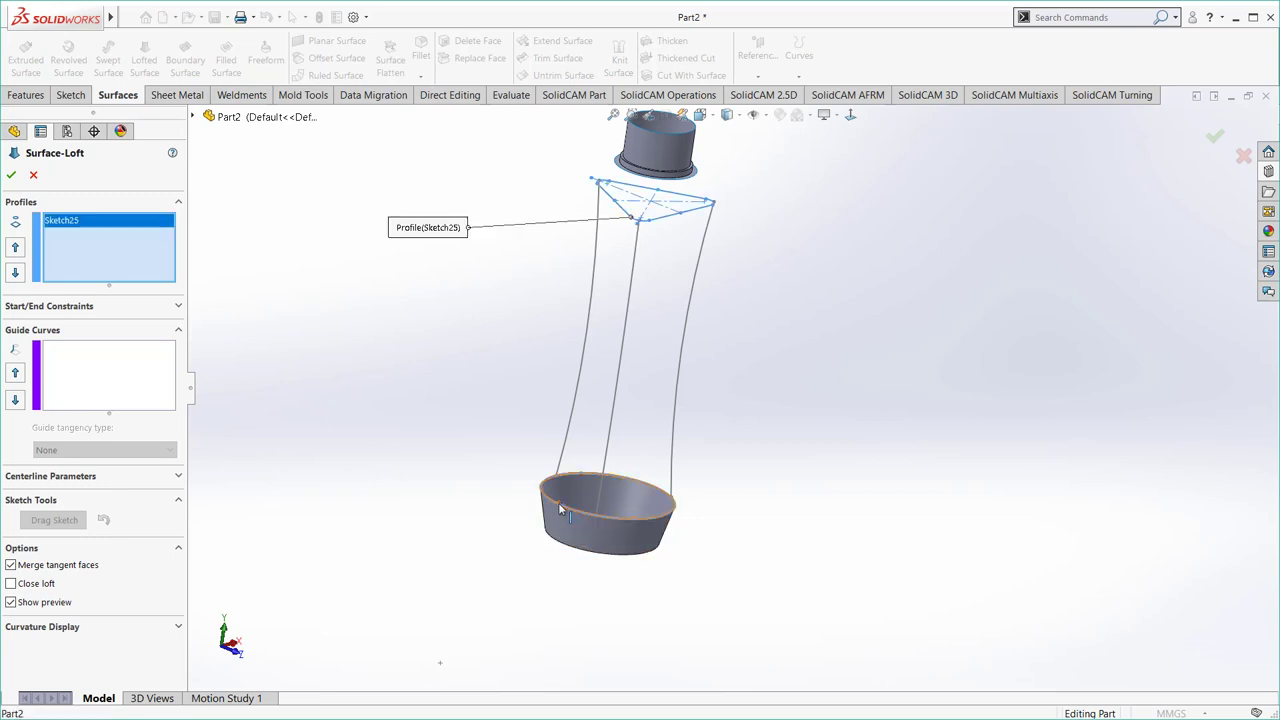
pyautogui.click(88, 387)
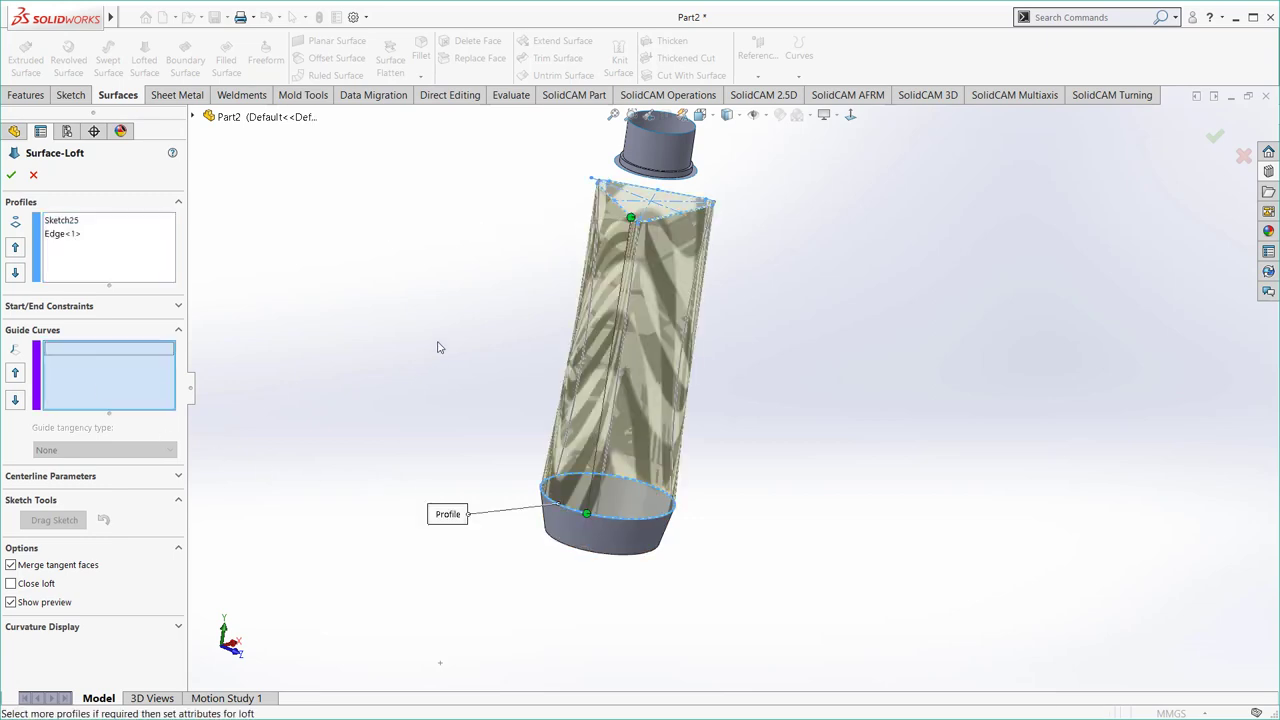
pyautogui.click(594, 290)
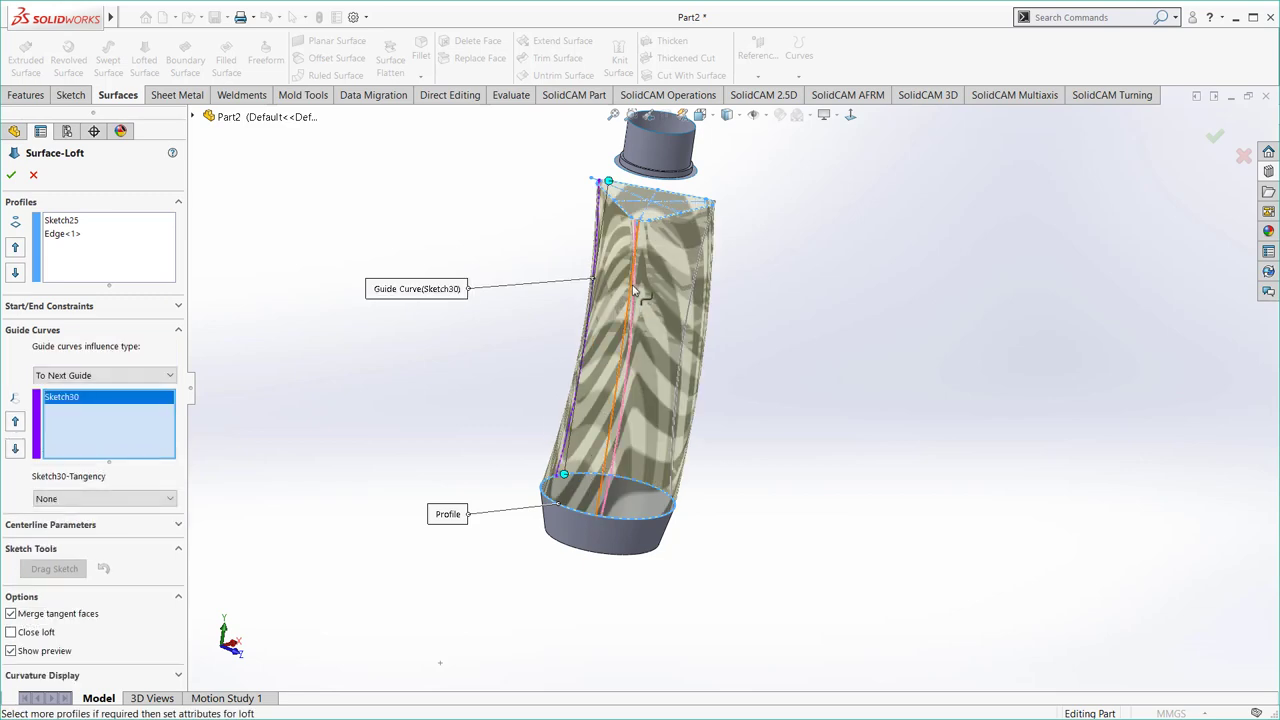
pyautogui.moveTo(641, 370); pyautogui.dragTo(557, 378, button='middle')
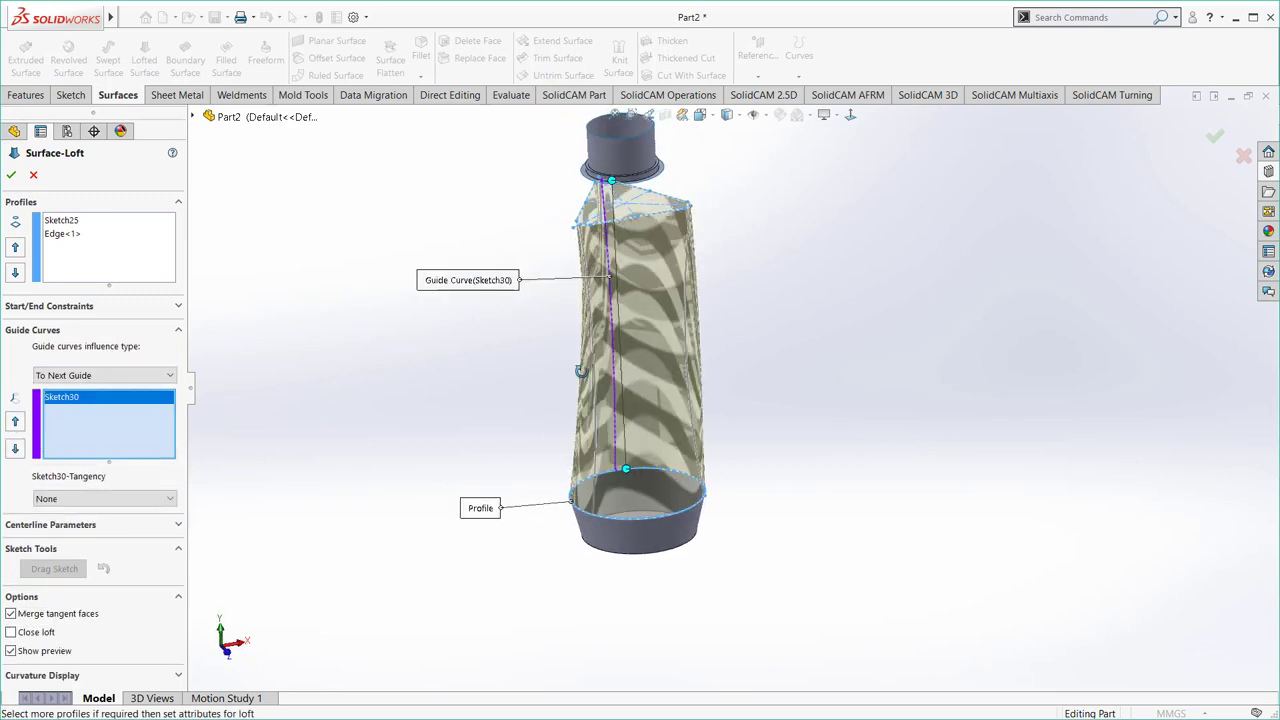
pyautogui.click(580, 363)
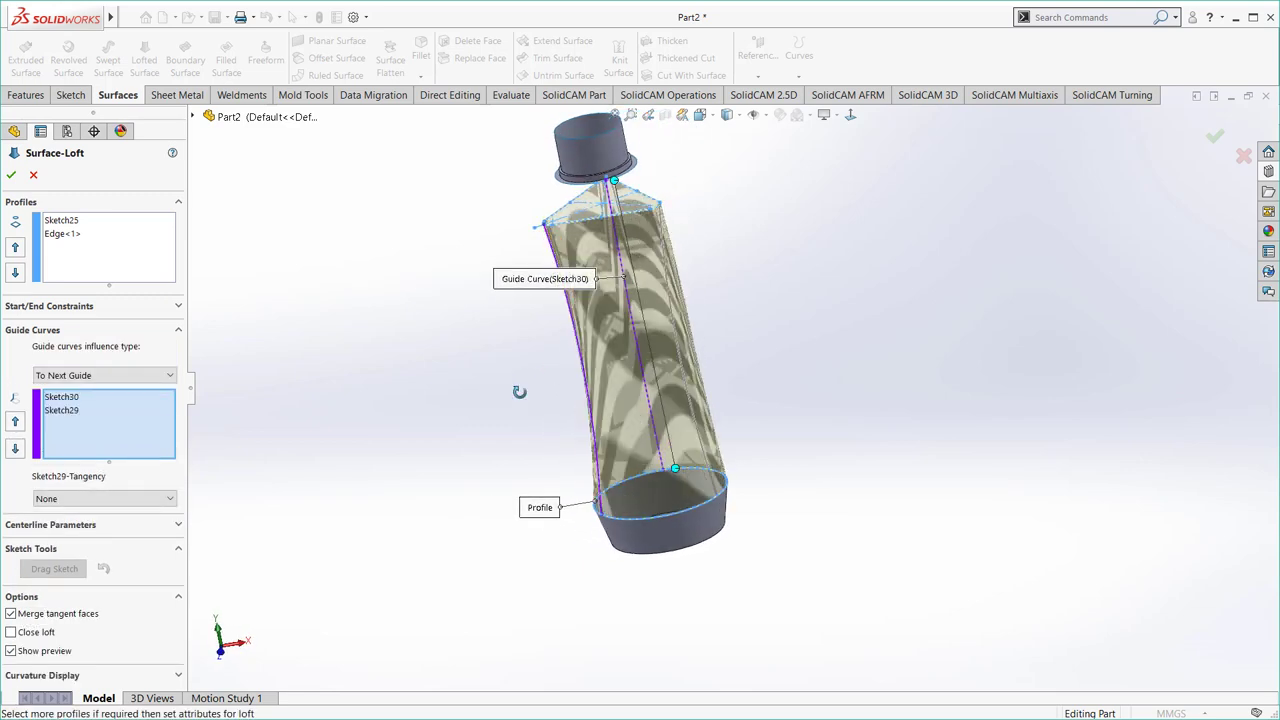
pyautogui.moveTo(517, 391); pyautogui.dragTo(679, 379, button='middle')
pyautogui.click(689, 347)
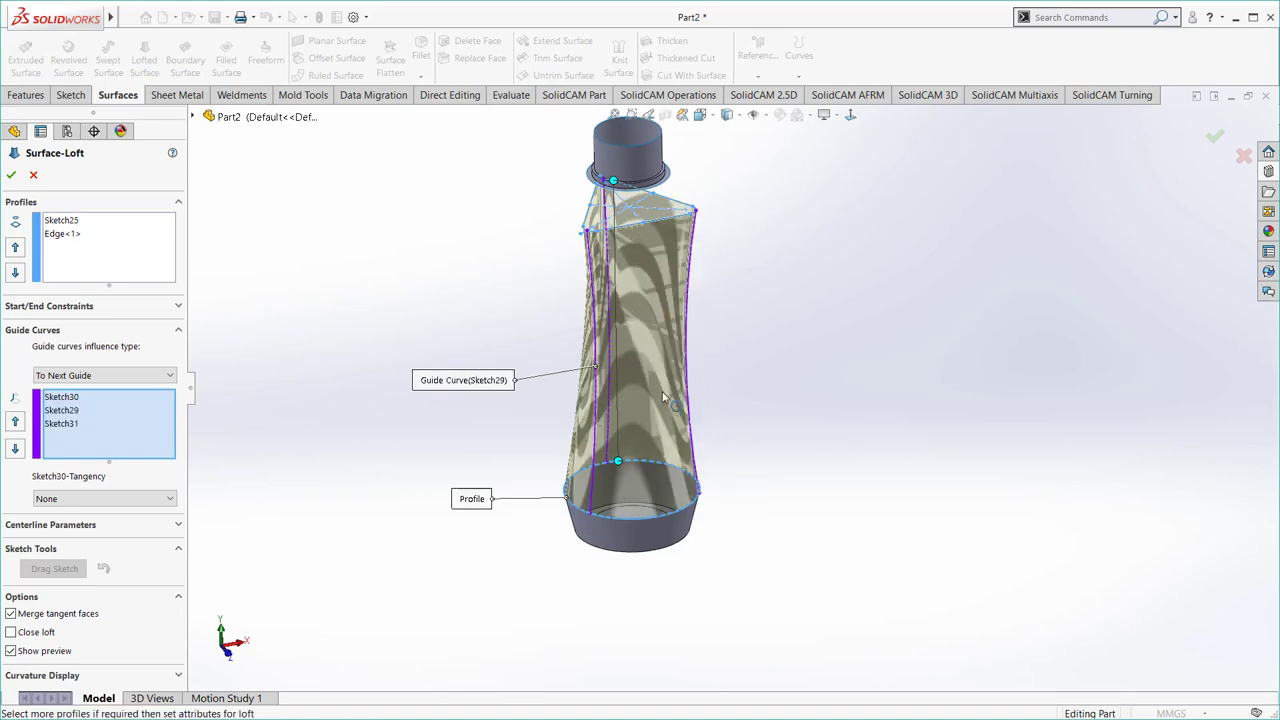
pyautogui.press('Return')
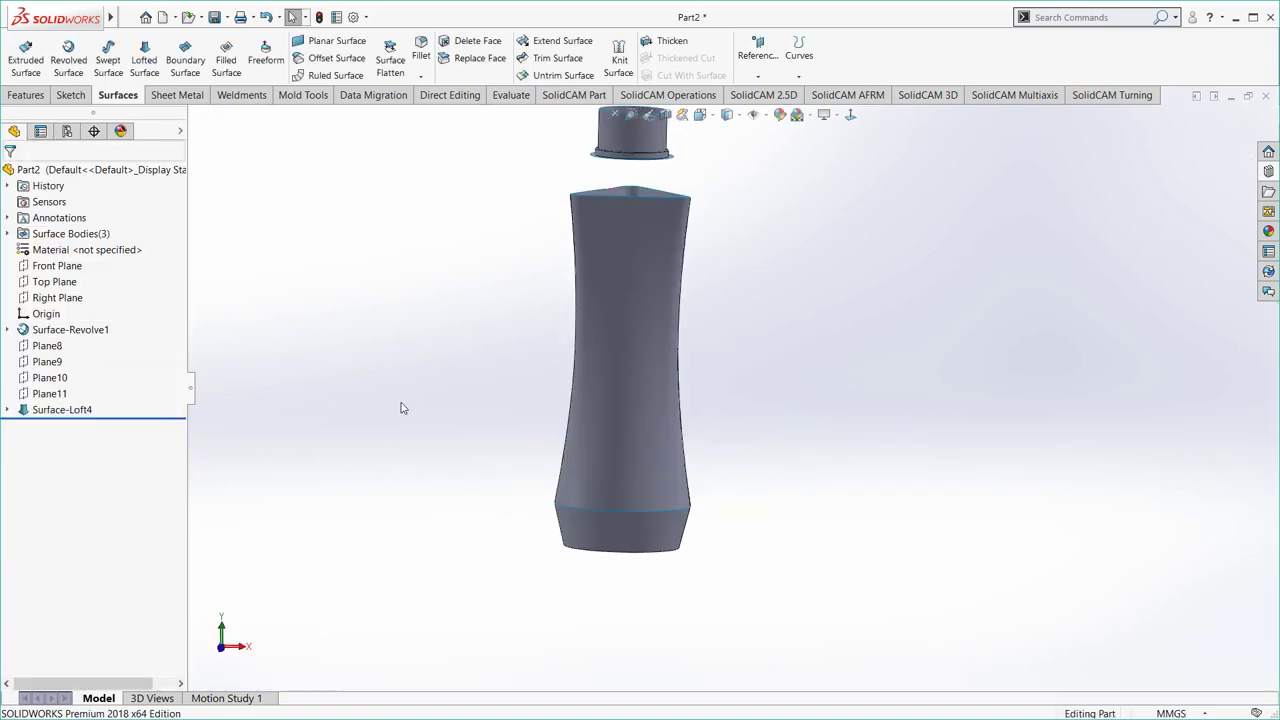
pyautogui.moveTo(400, 406)
pyautogui.mouseDown(button='middle')
pyautogui.moveTo(703, 397)
pyautogui.moveTo(523, 400)
pyautogui.moveTo(771, 449)
pyautogui.moveTo(495, 350)
pyautogui.mouseUp(button='middle')
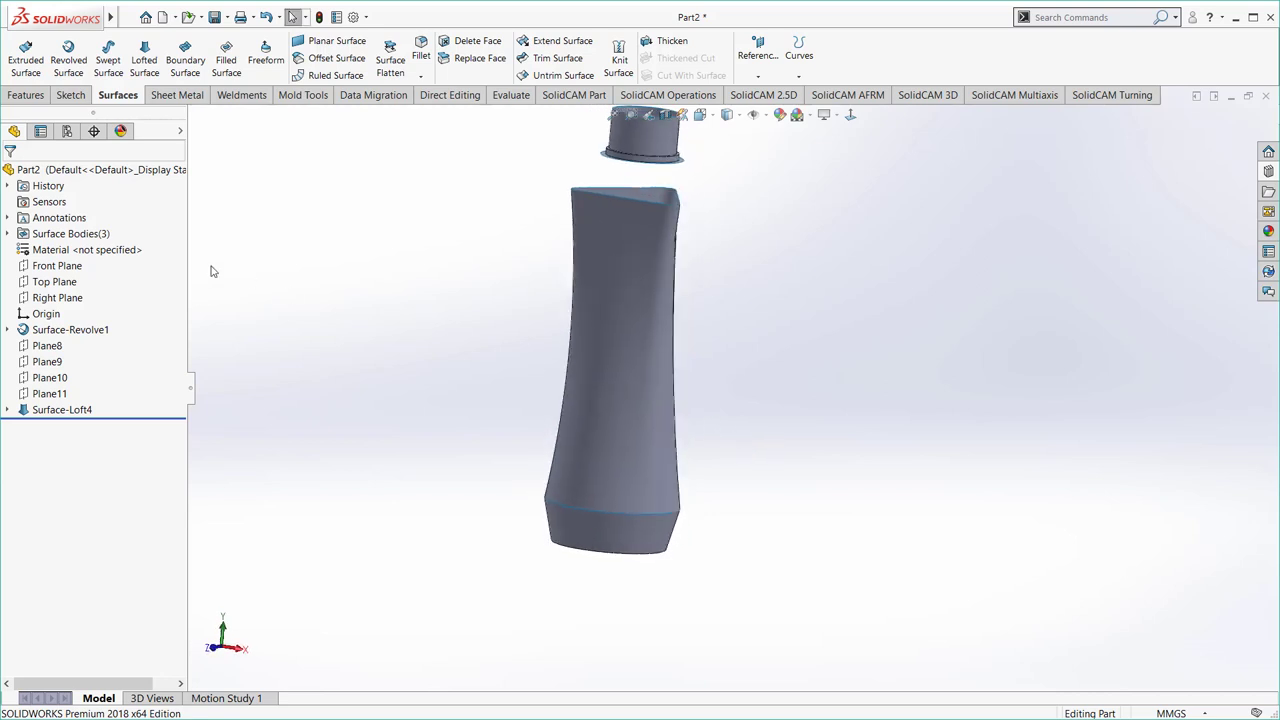
# - Start a sketch on the Front Plane and draw a vertical centerline down the bottle axis
pyautogui.click(57, 265)
pyautogui.click(70, 250)
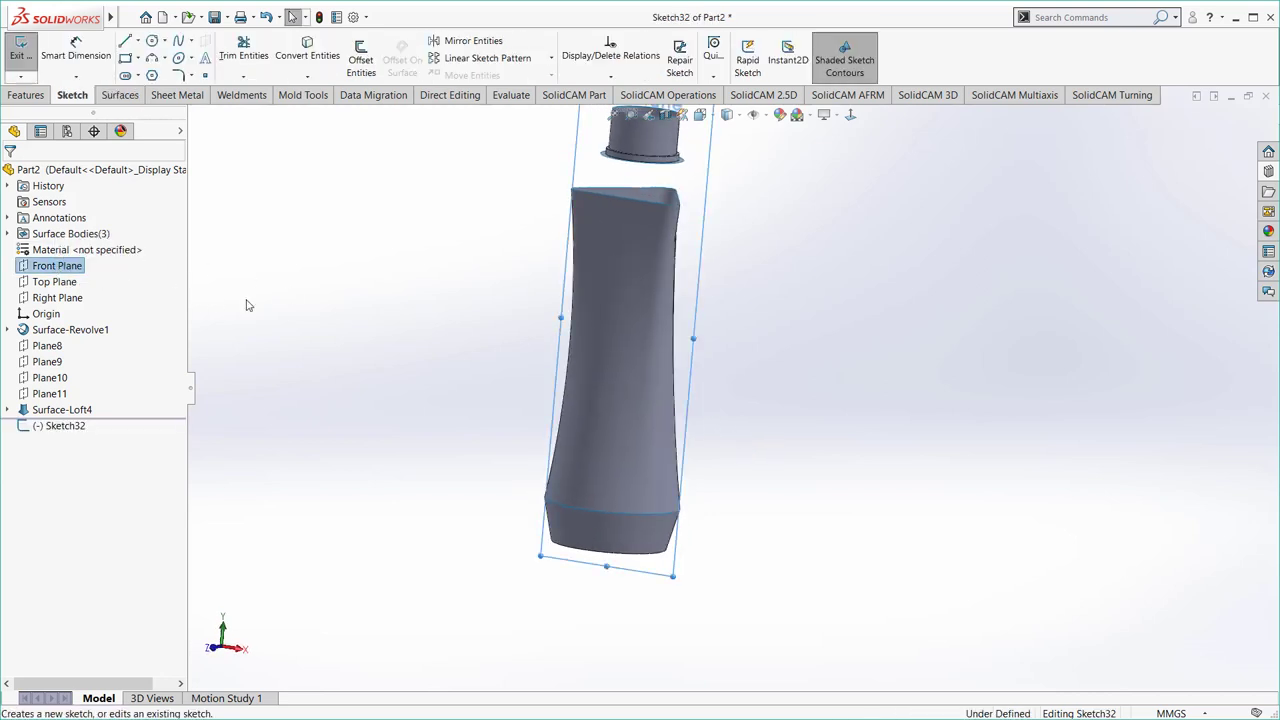
pyautogui.click(850, 114)
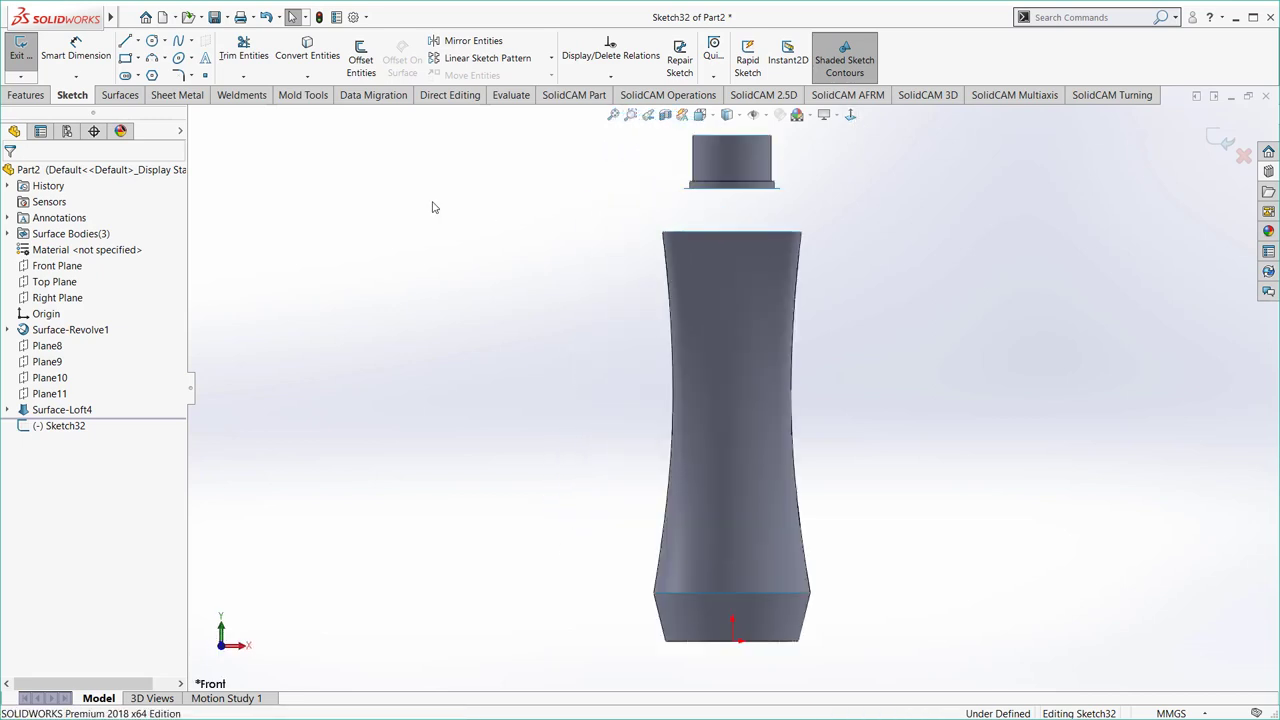
pyautogui.click(139, 43)
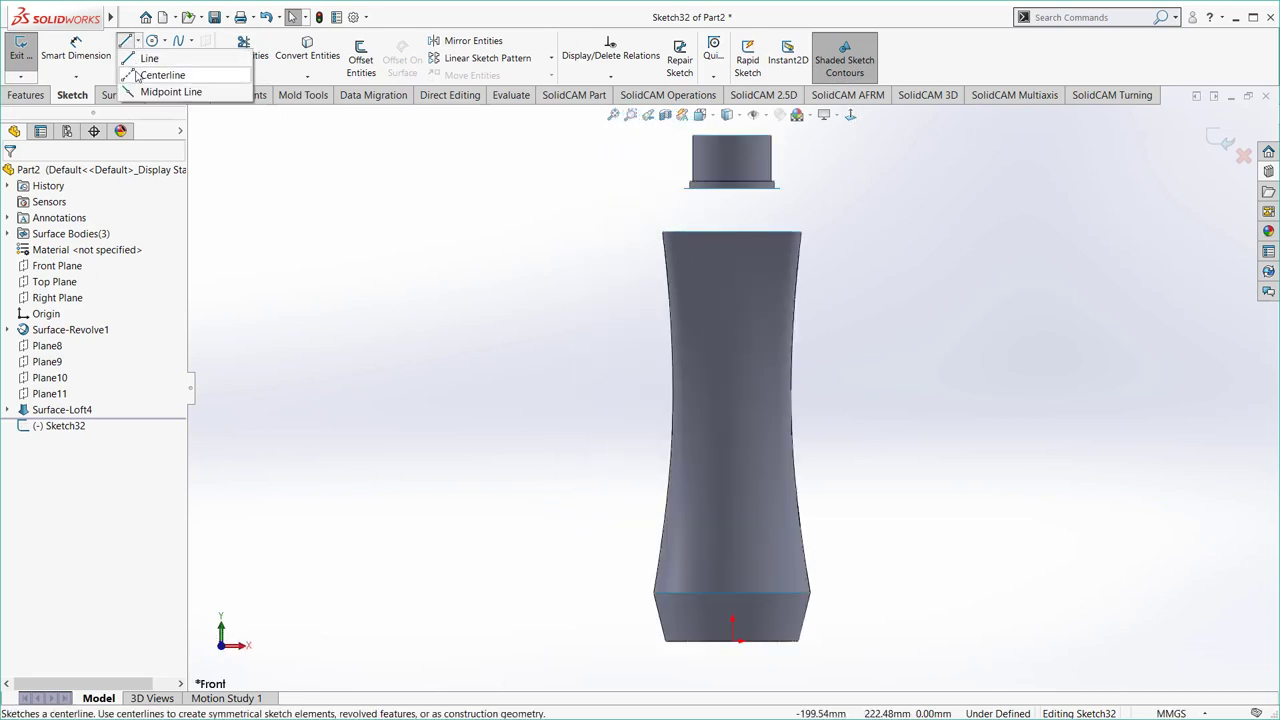
pyautogui.click(160, 69)
pyautogui.scroll(3, 745, 360)
pyautogui.click(732, 174)
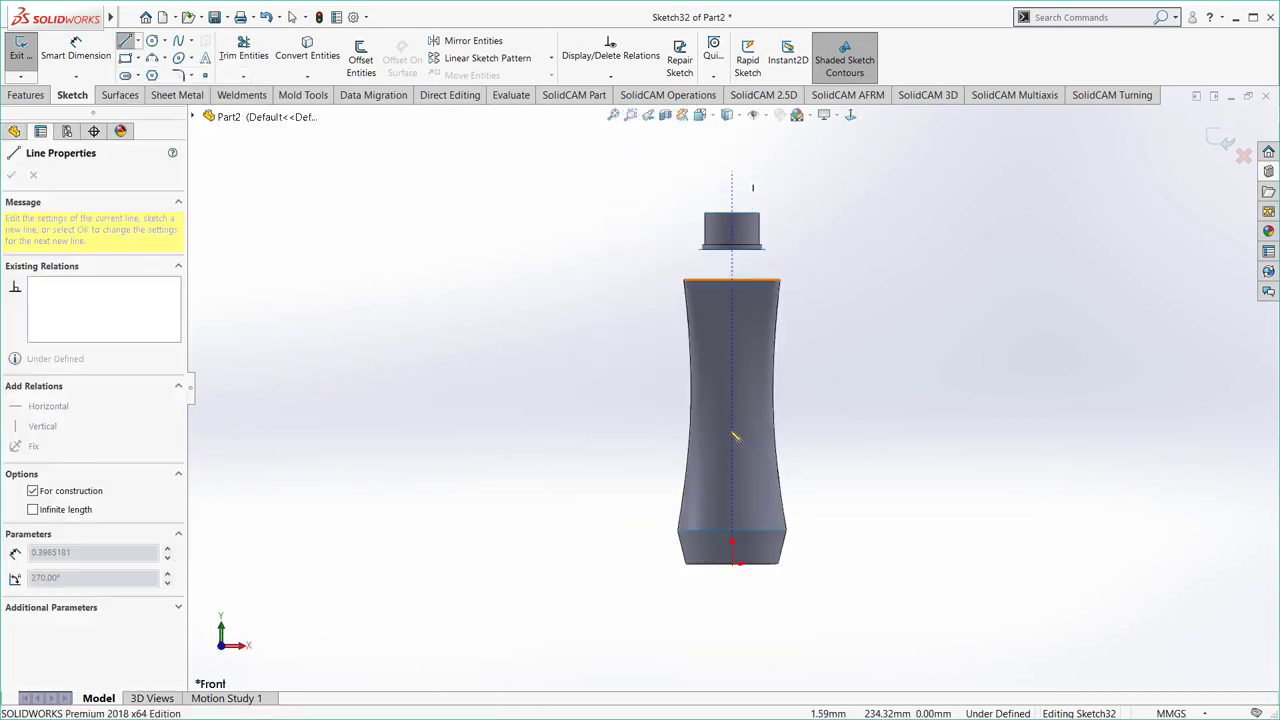
pyautogui.click(733, 455)
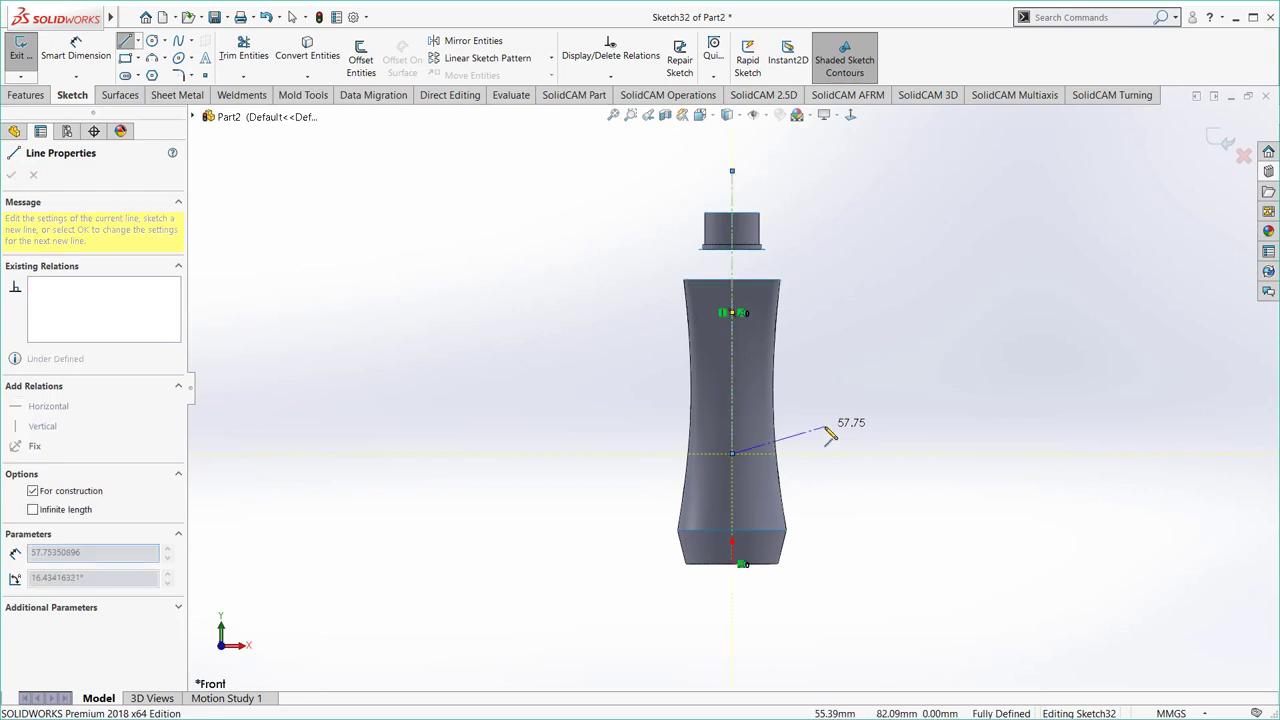
pyautogui.press('Escape')
pyautogui.rightClick(834, 436)
pyautogui.click(866, 437)
pyautogui.scroll(-3, 866, 393)
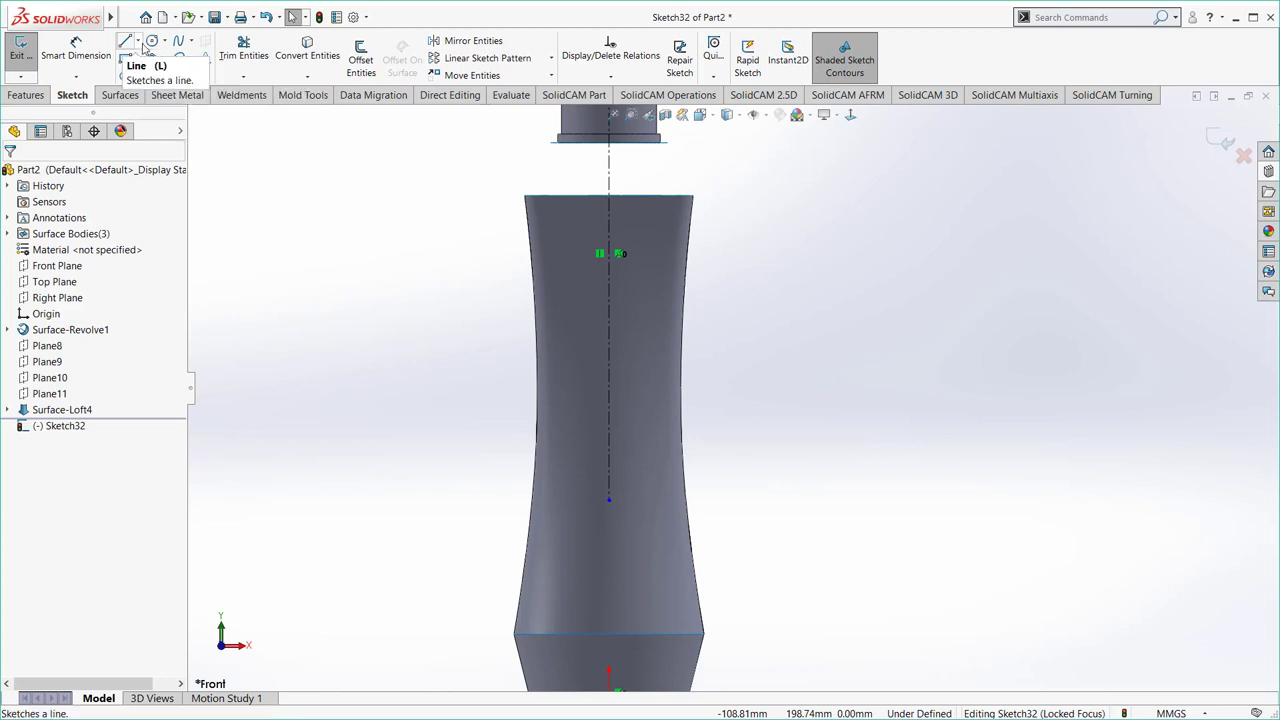
# - Draw a horizontal construction line and drag it up to the body's top edge
pyautogui.click(137, 41)
pyautogui.click(150, 57)
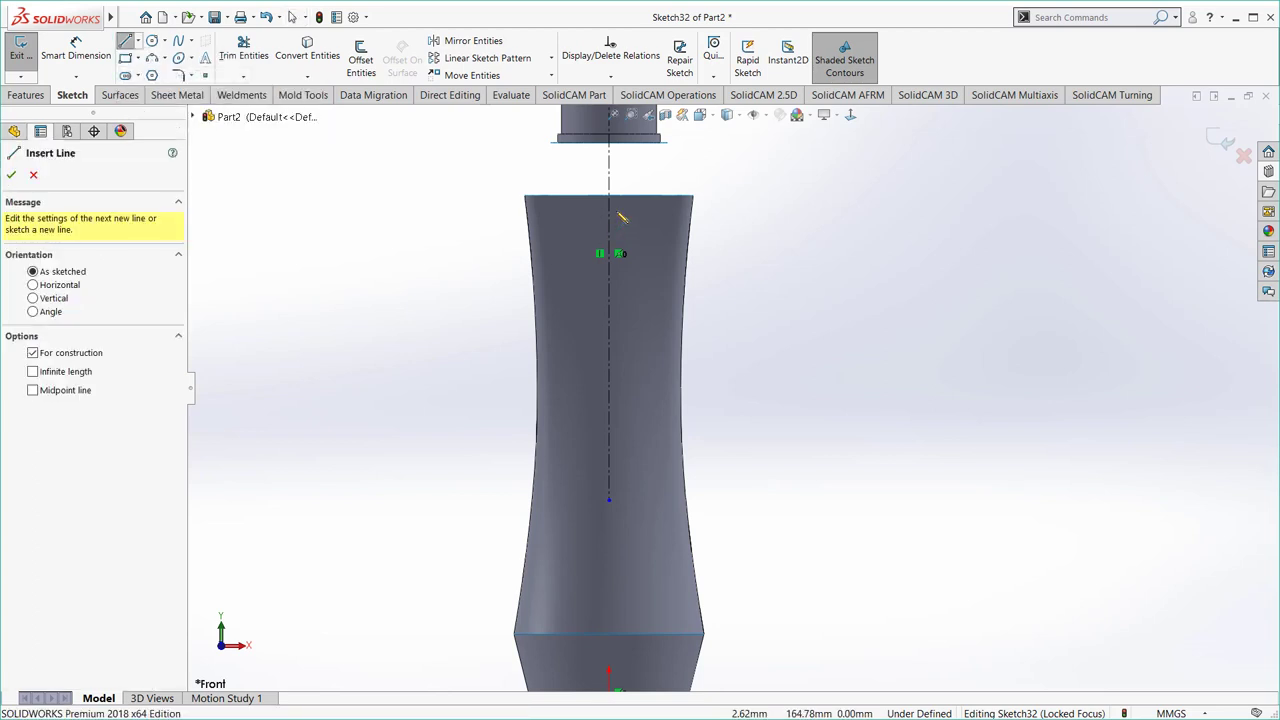
pyautogui.click(610, 223)
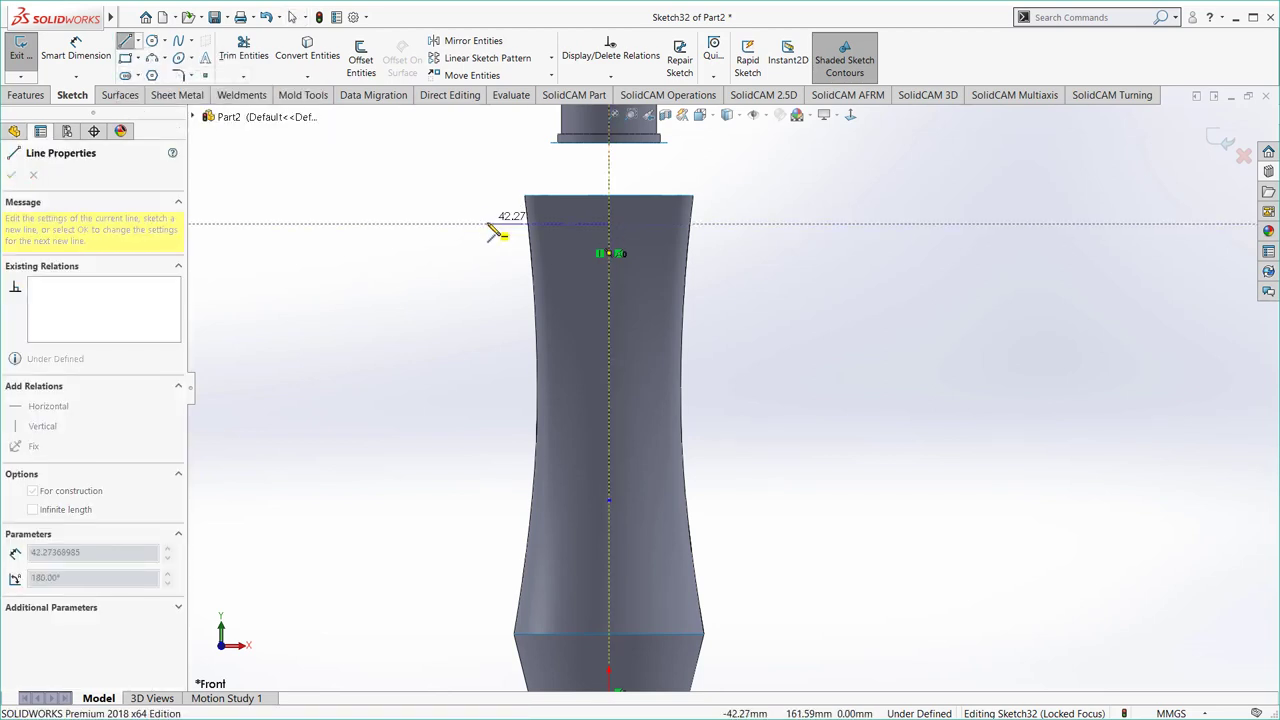
pyautogui.click(490, 223)
pyautogui.rightClick(490, 190)
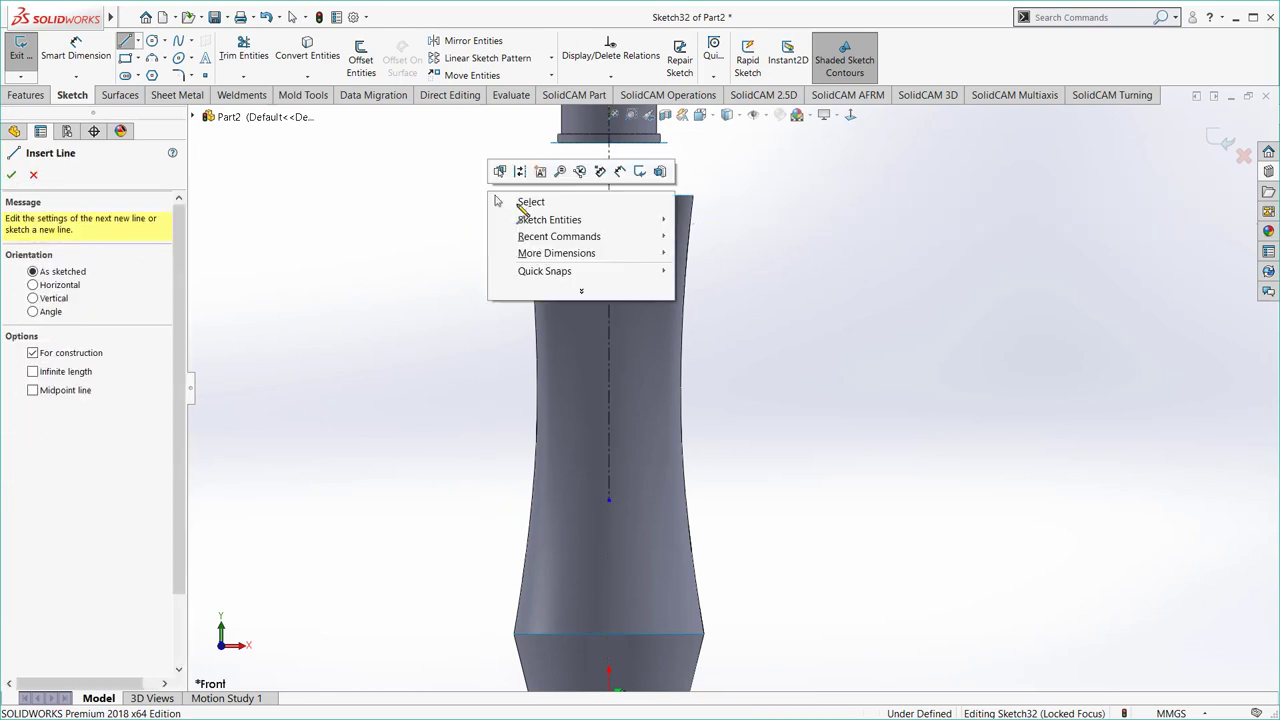
pyautogui.click(505, 203)
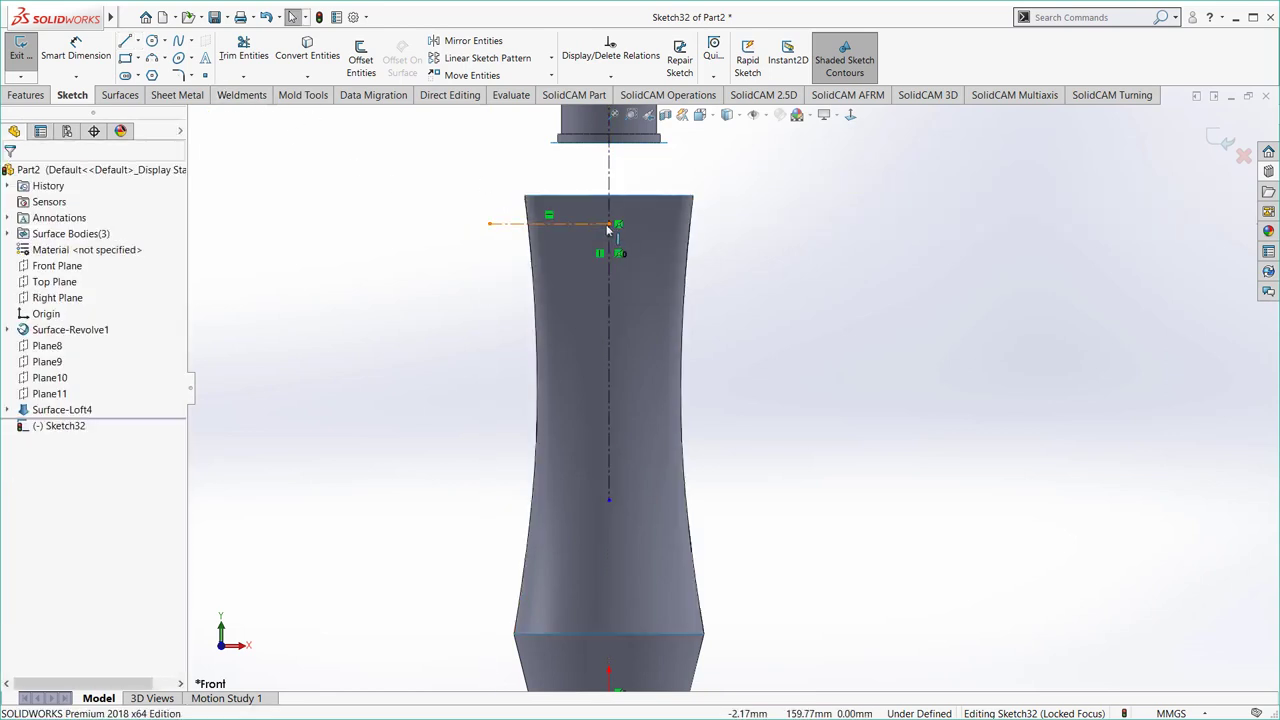
pyautogui.moveTo(611, 225); pyautogui.dragTo(615, 188)
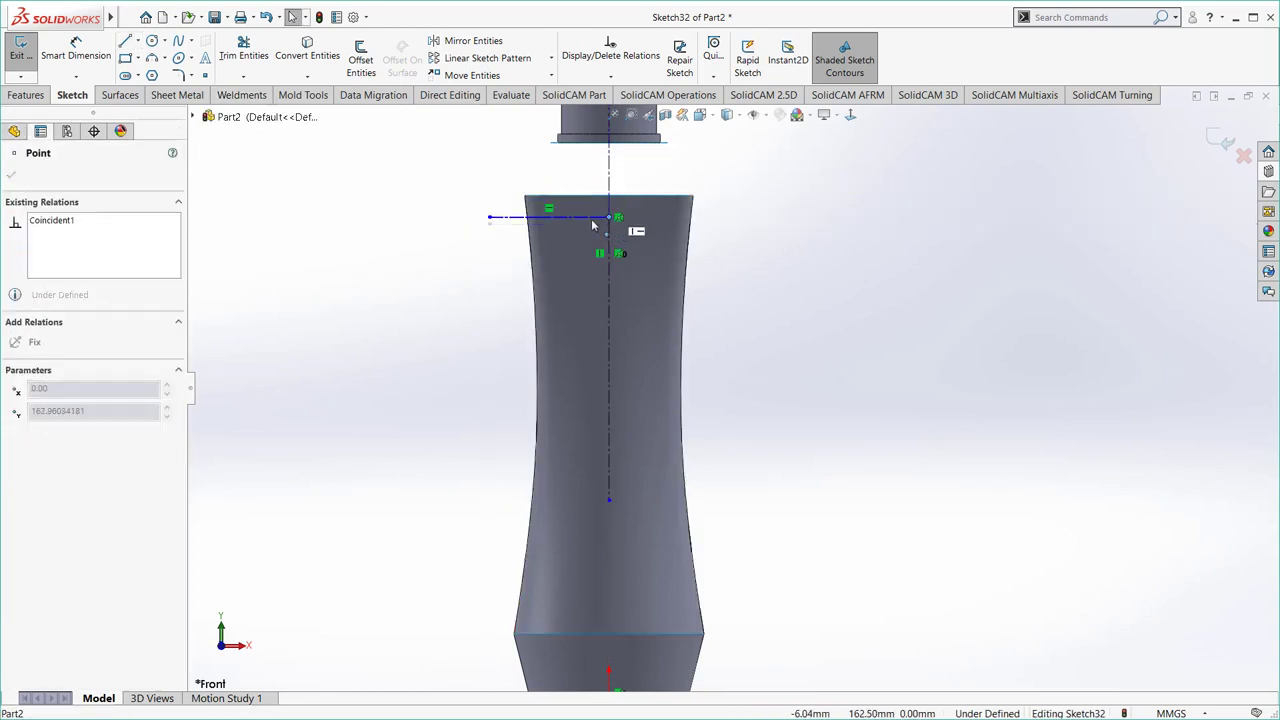
pyautogui.click(474, 200)
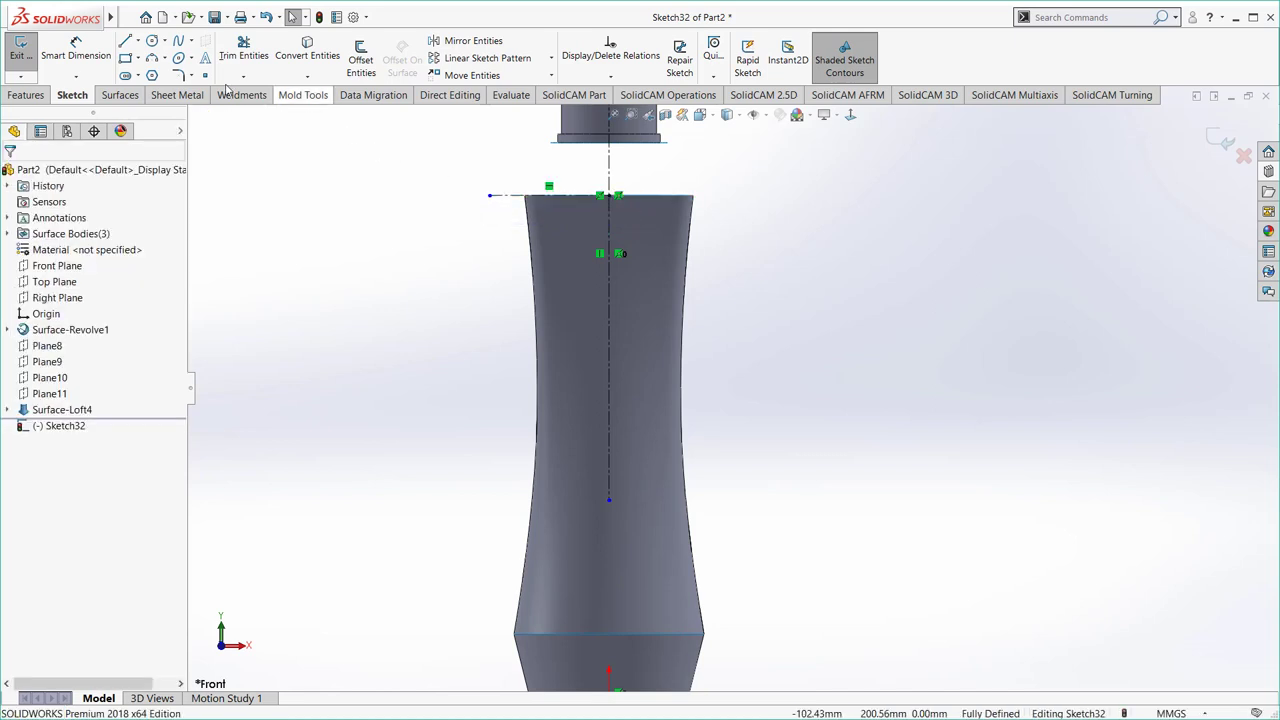
pyautogui.click(151, 58)
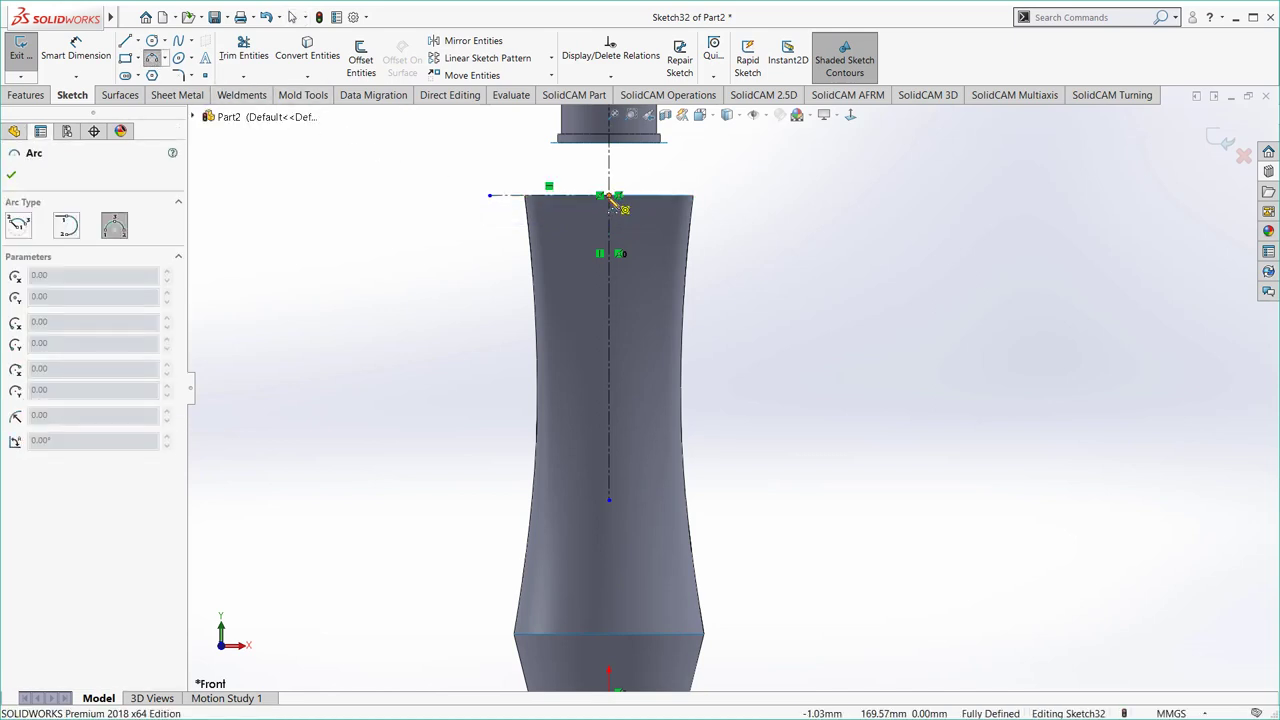
# - Draw an arc from the axis top and make it tangent to the horizontal line
pyautogui.click(744, 280)
pyautogui.click(713, 250)
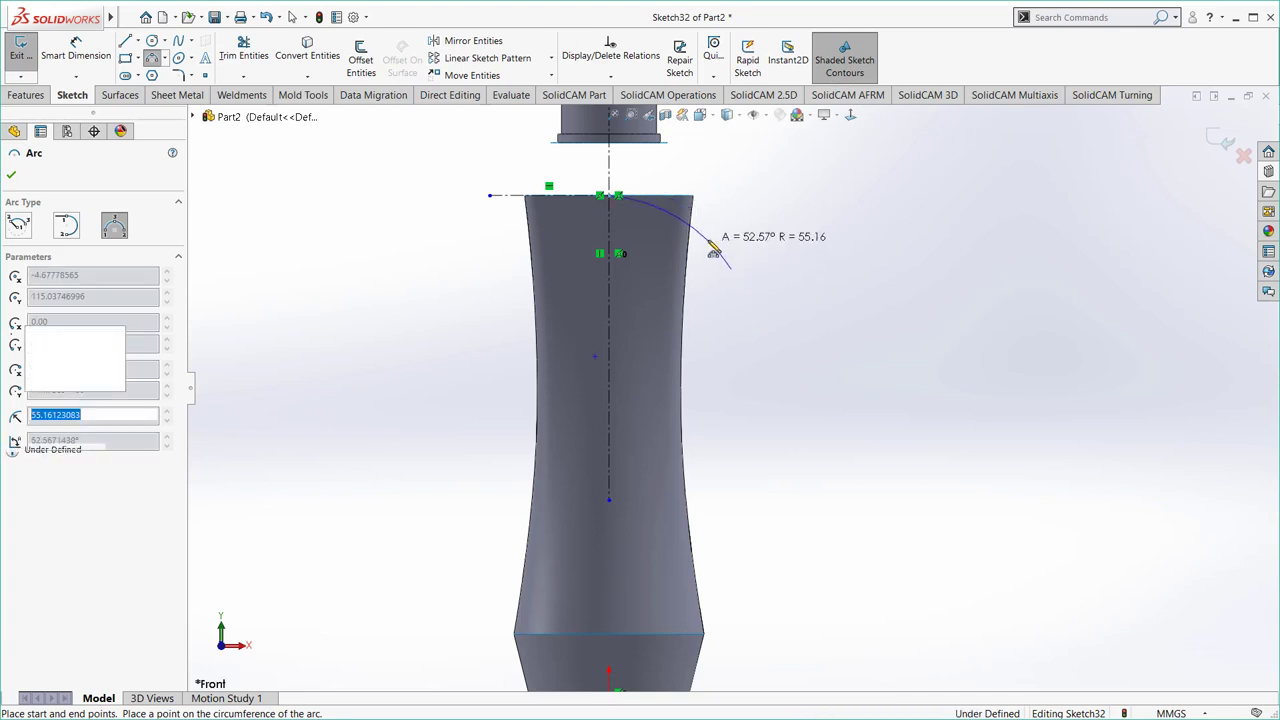
pyautogui.press('Escape')
pyautogui.click(500, 196)
pyautogui.keyDown('ctrl'); pyautogui.click(650, 205); pyautogui.keyUp('ctrl')
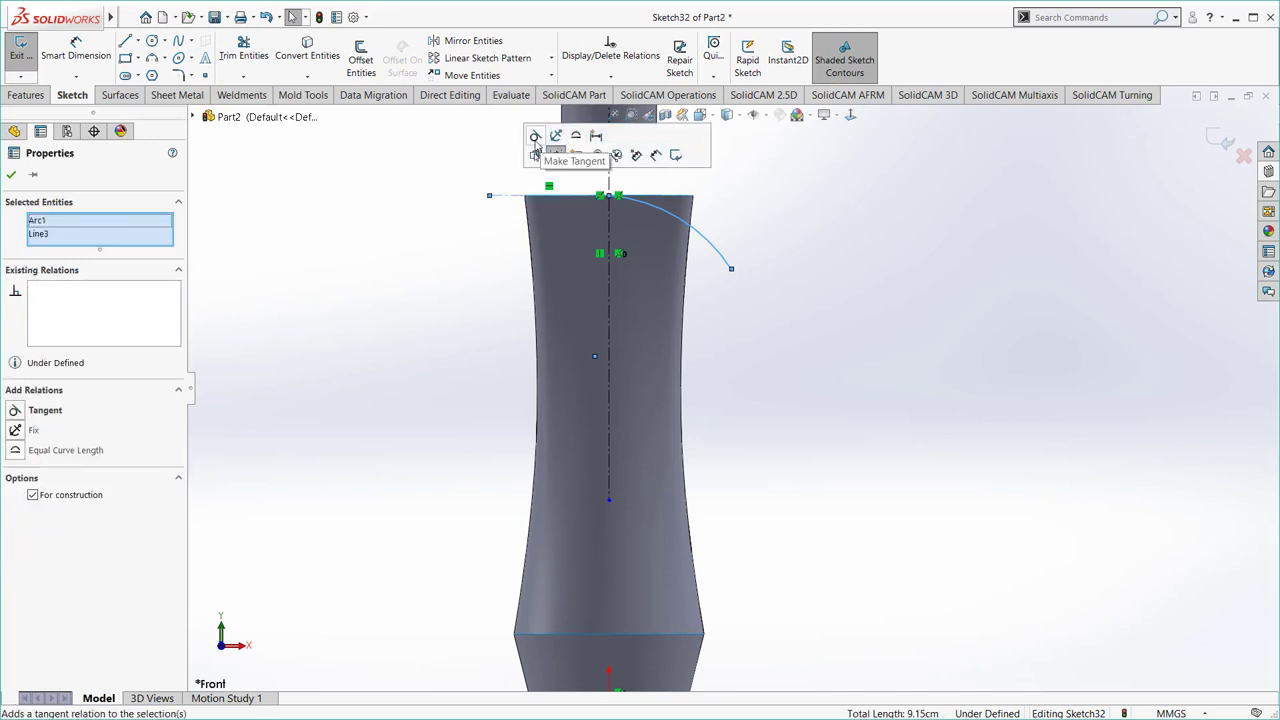
pyautogui.click(535, 145)
pyautogui.click(762, 261)
# - Dimension the arc radius to 50 and close the sketch
pyautogui.click(75, 50)
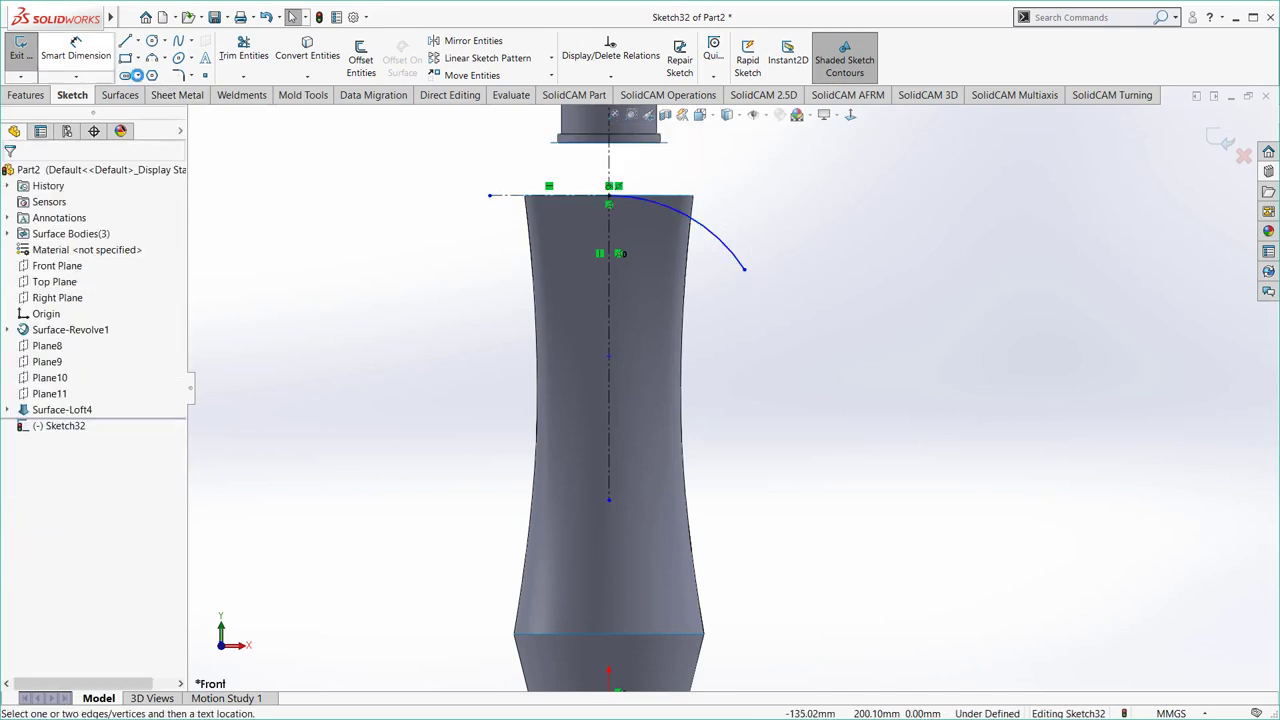
pyautogui.click(696, 229)
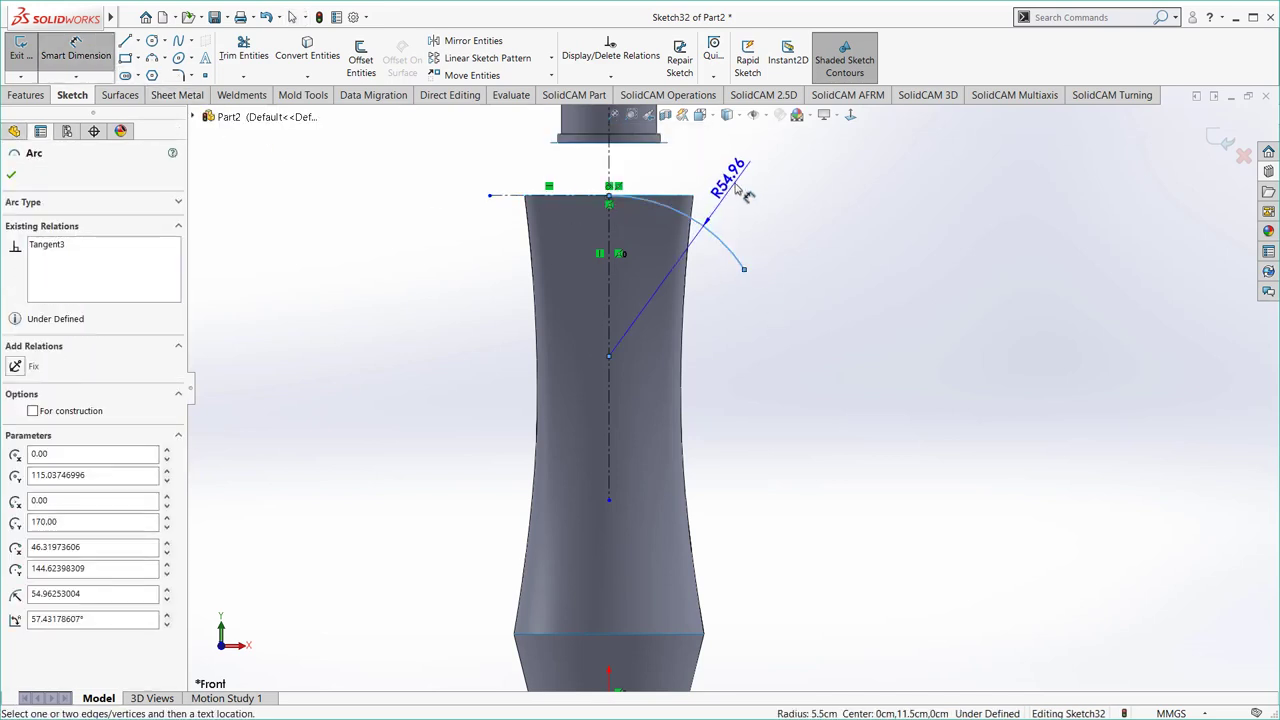
pyautogui.click(722, 196)
pyautogui.write('50')
pyautogui.press('Return')
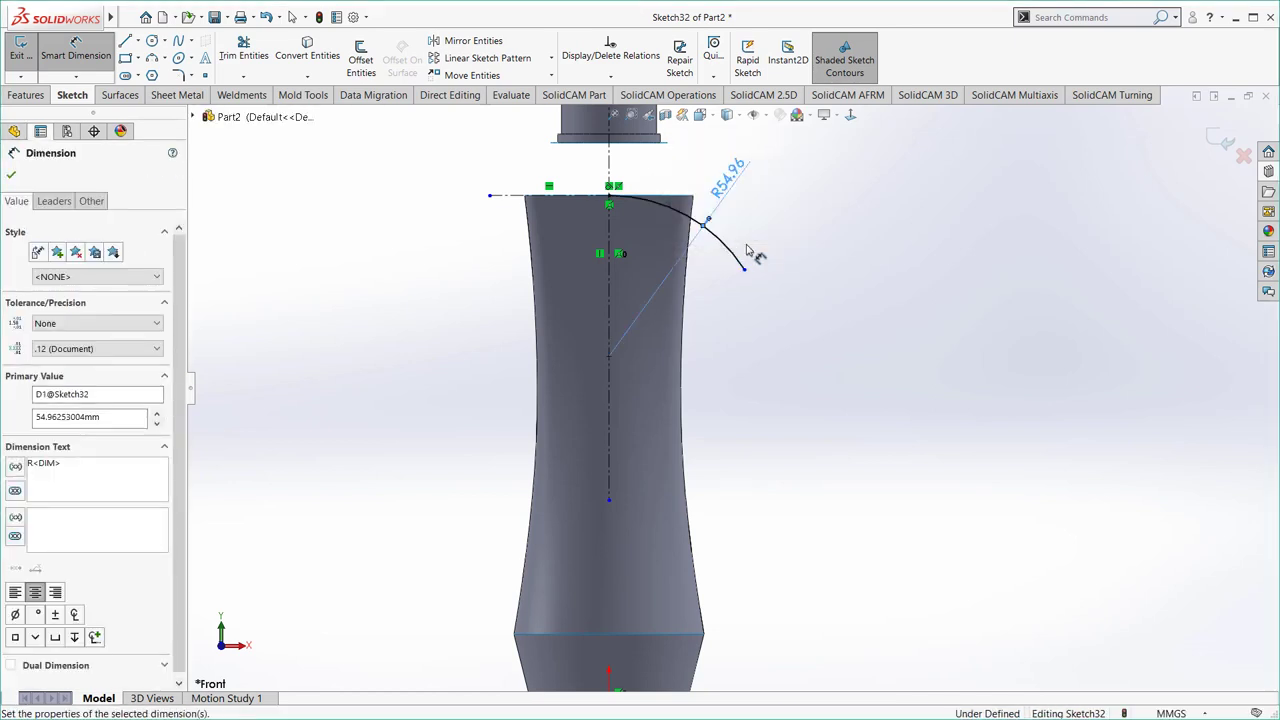
pyautogui.click(797, 275)
pyautogui.press('Escape')
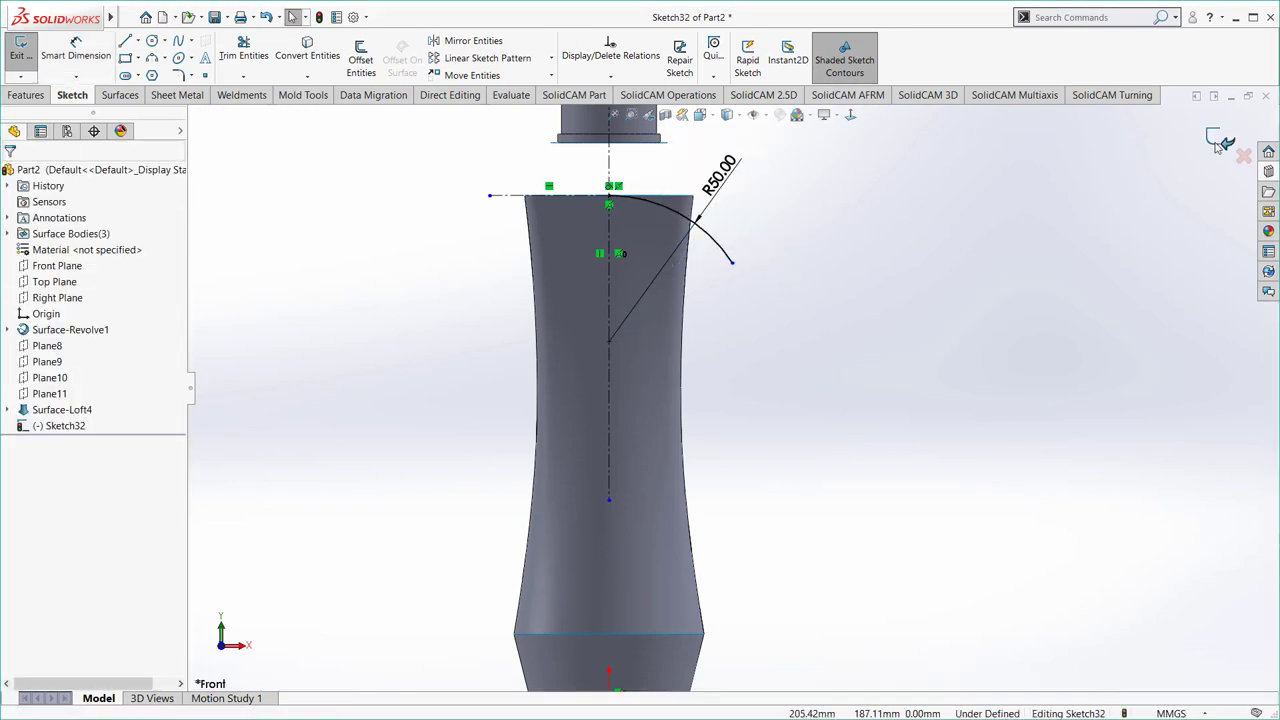
pyautogui.click(1219, 143)
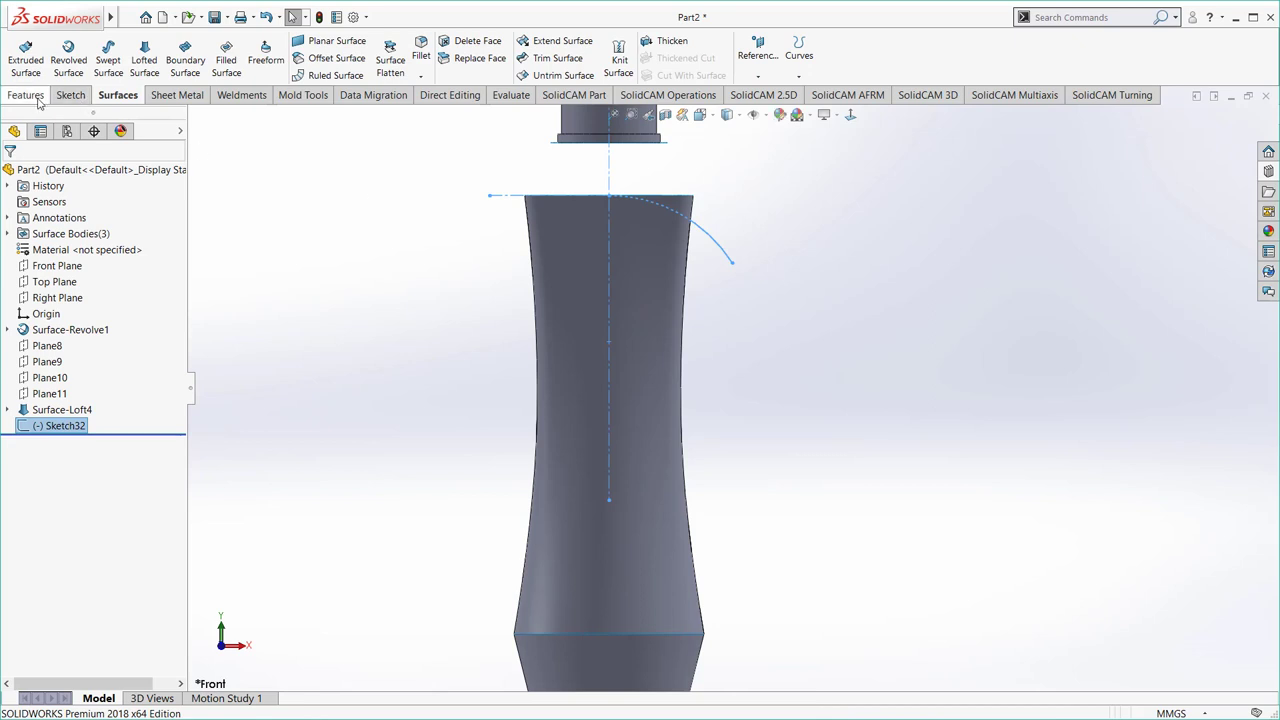
# - Revolve the R50 arc 360° about the Sketch32 centerline into a dome surface
pyautogui.click(68, 55)
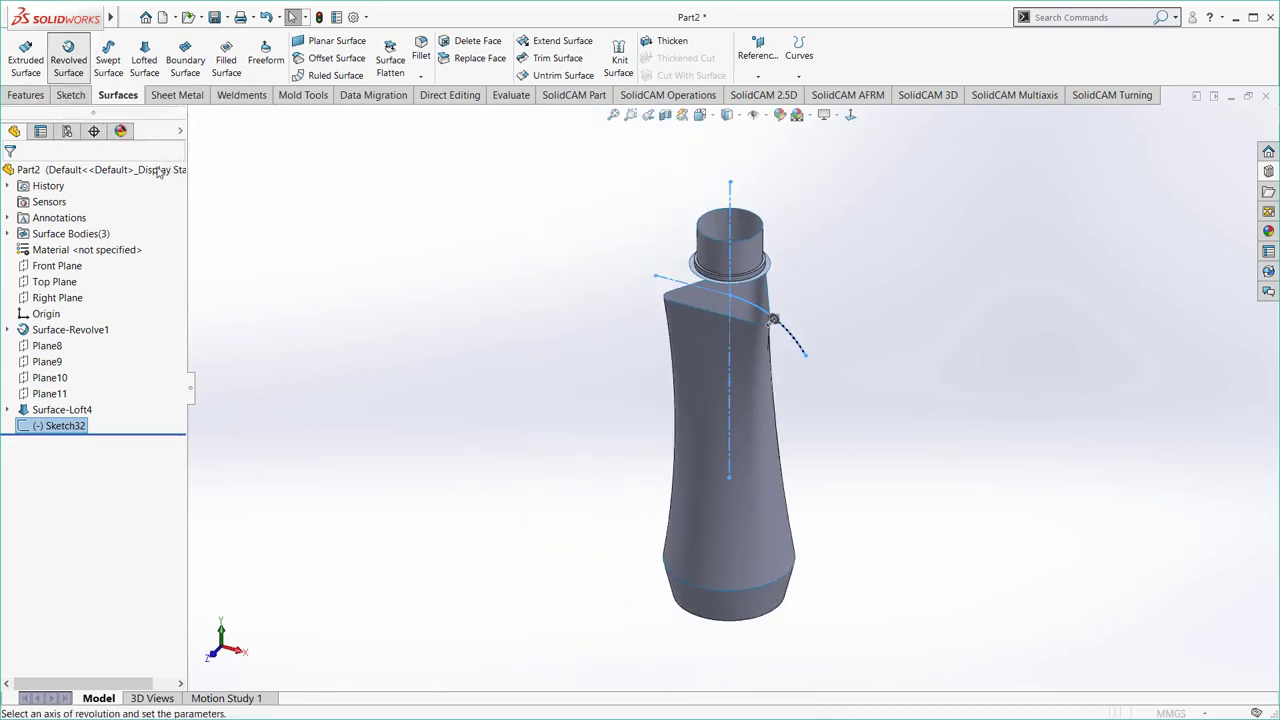
pyautogui.click(730, 354)
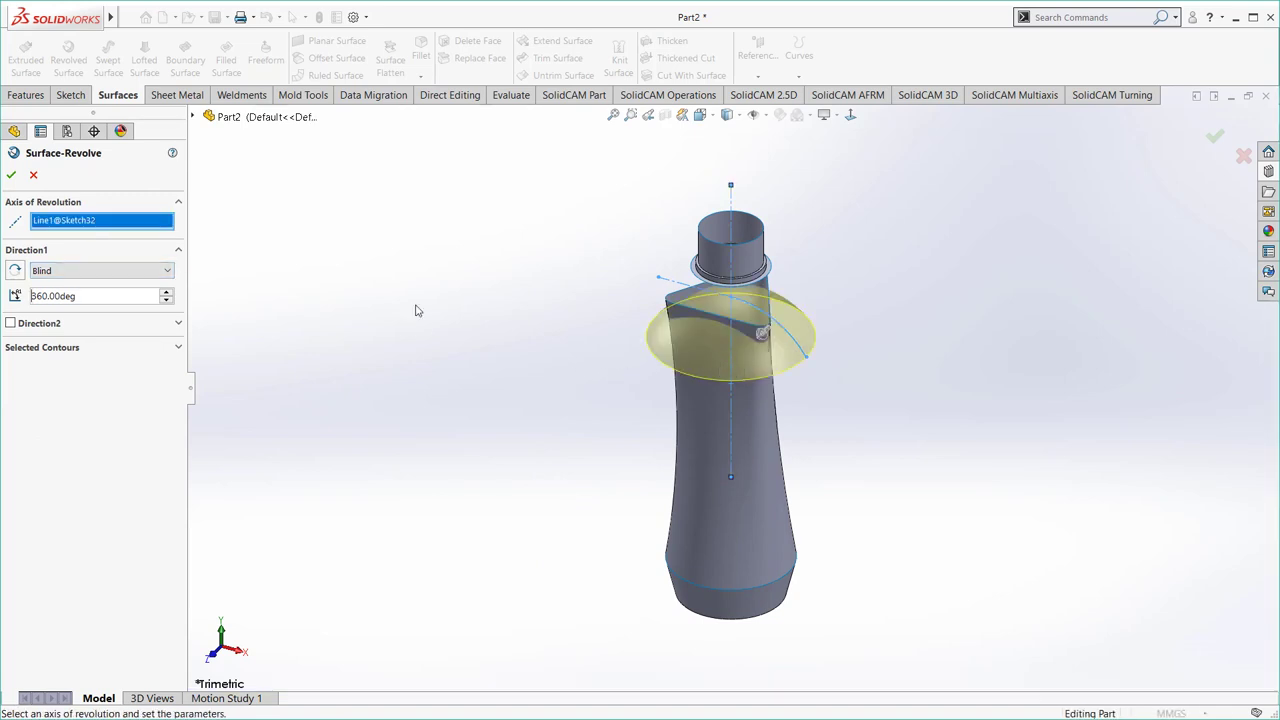
pyautogui.click(12, 176)
pyautogui.moveTo(773, 400)
pyautogui.mouseDown(button='middle')
pyautogui.moveTo(837, 320)
pyautogui.moveTo(557, 309)
pyautogui.moveTo(634, 349)
pyautogui.moveTo(515, 305)
pyautogui.mouseUp(button='middle')
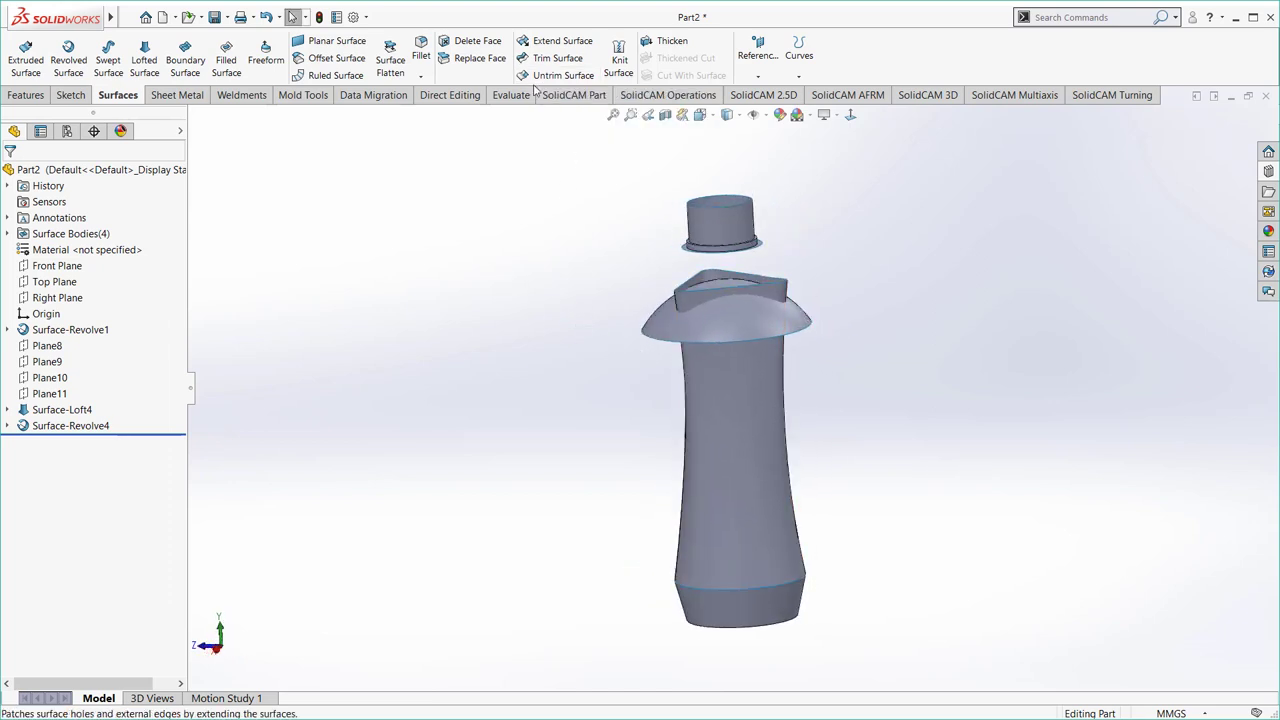
# - Trim off the body's protruding top piece with Surface-Revolve4, then hide the dome surface
pyautogui.click(557, 60)
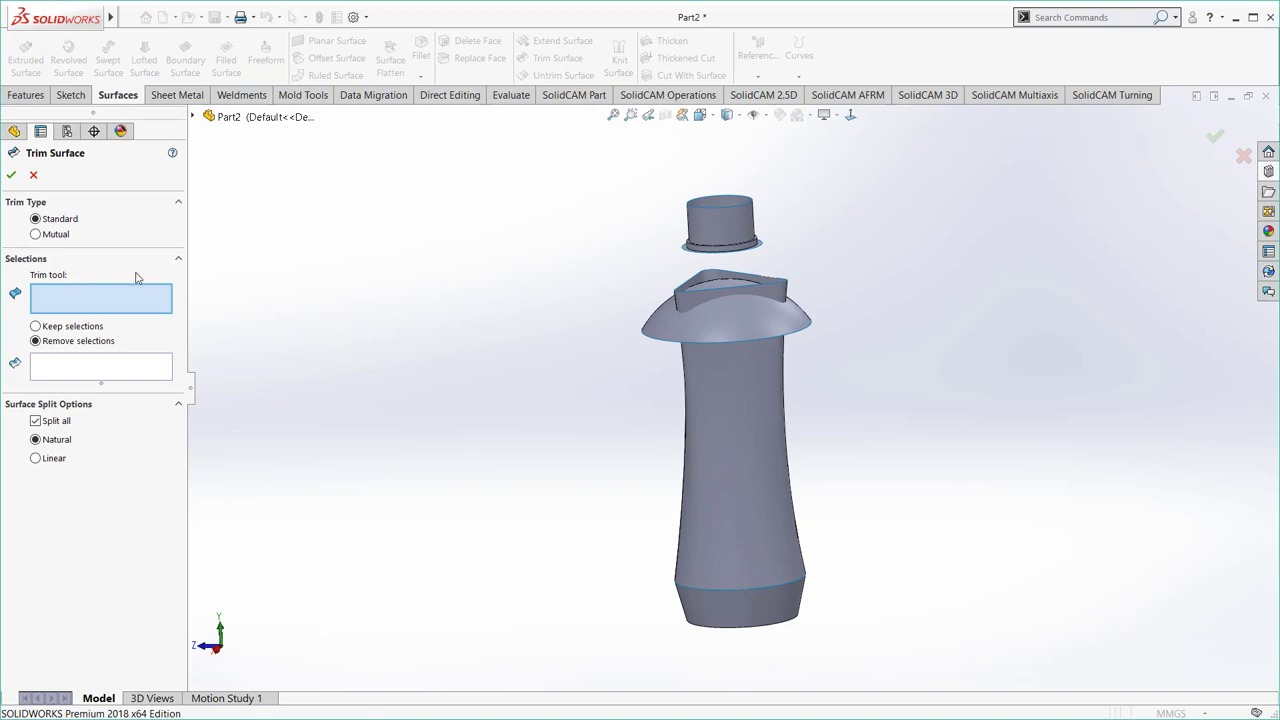
pyautogui.click(697, 340)
pyautogui.click(705, 292)
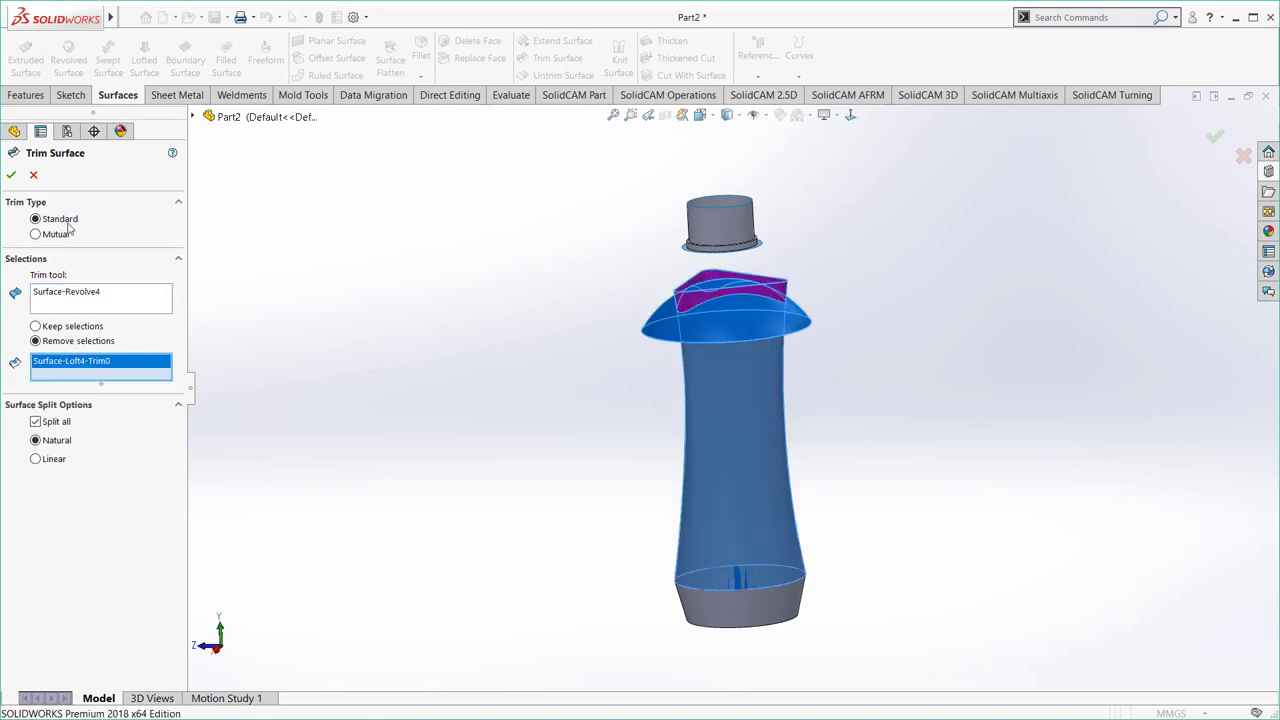
pyautogui.press('Return')
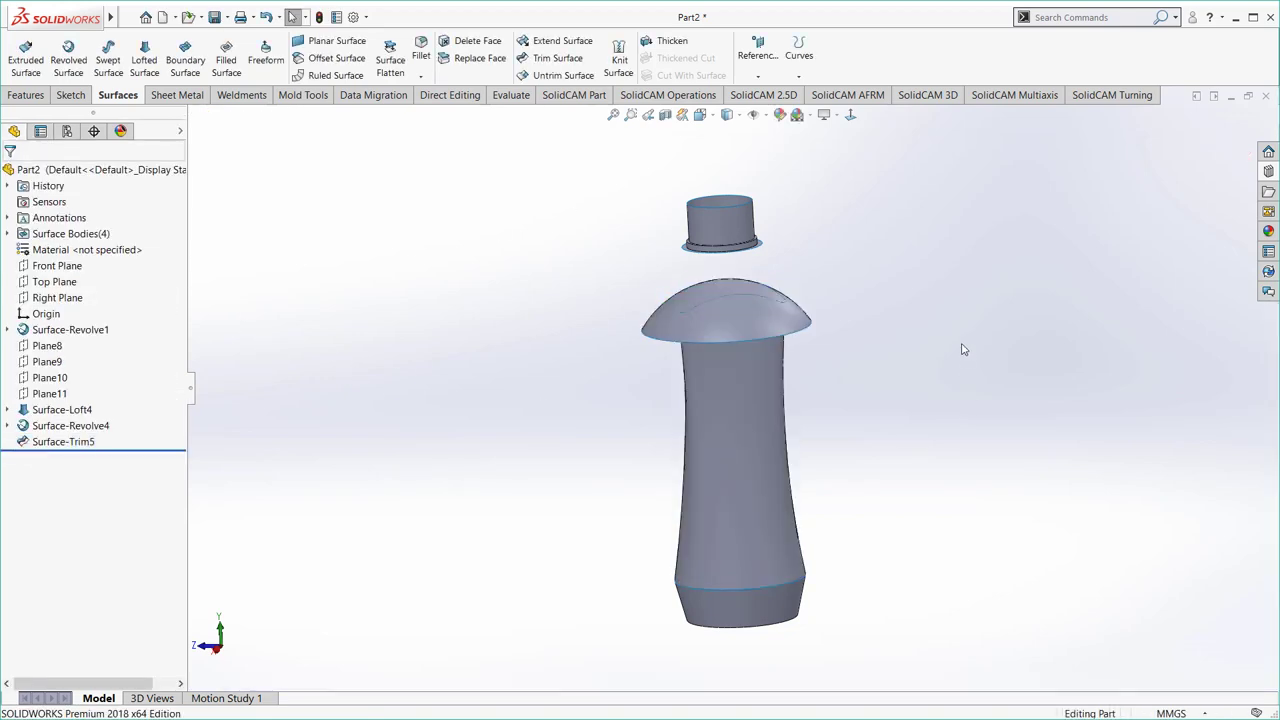
pyautogui.click(803, 320)
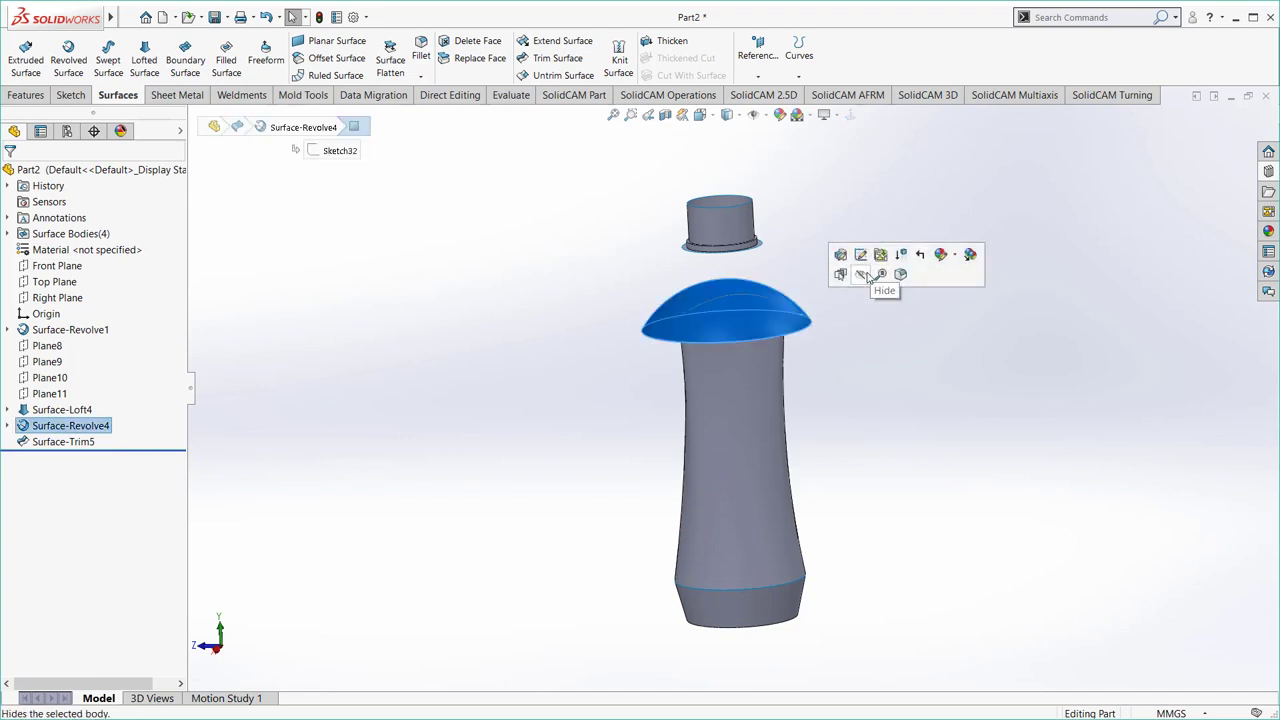
pyautogui.click(869, 279)
pyautogui.moveTo(885, 344); pyautogui.dragTo(480, 311, button='middle')
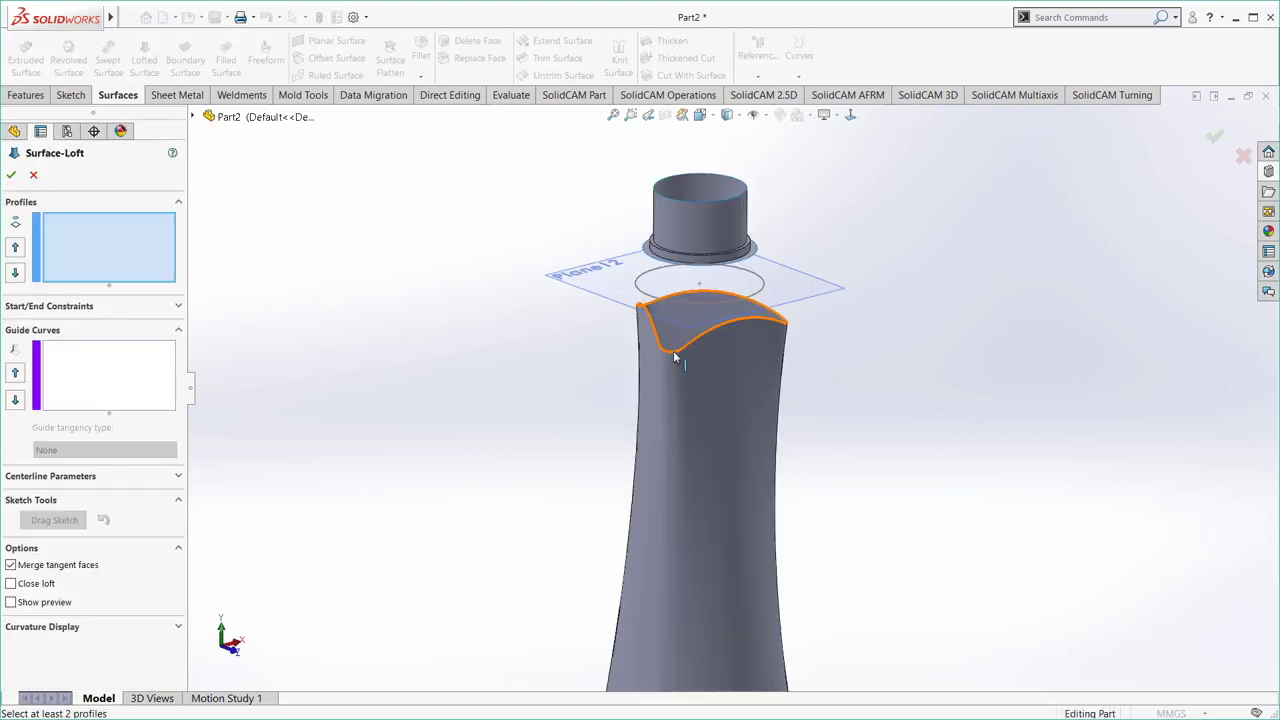
# - Pick the body's trimmed top edge and the neck's lower edge as loft profiles, with preview on
pyautogui.click(699, 351)
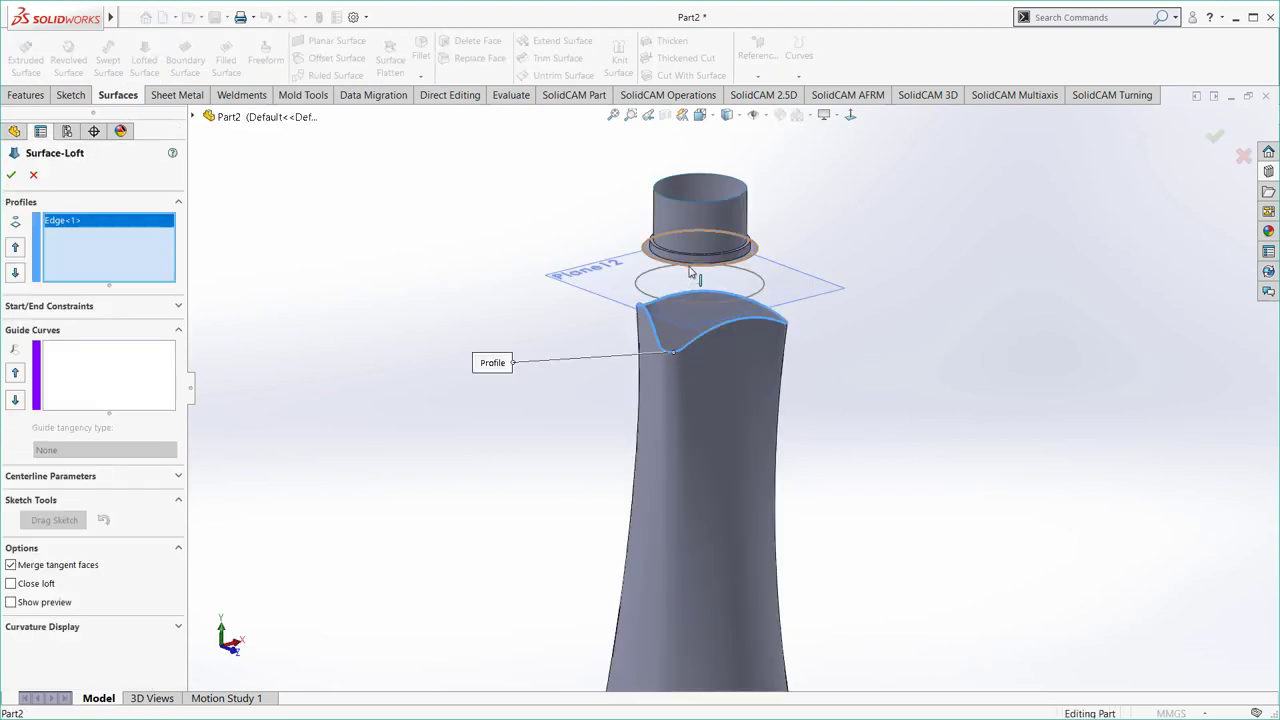
pyautogui.click(689, 272)
pyautogui.moveTo(690, 290); pyautogui.dragTo(400, 323, button='middle')
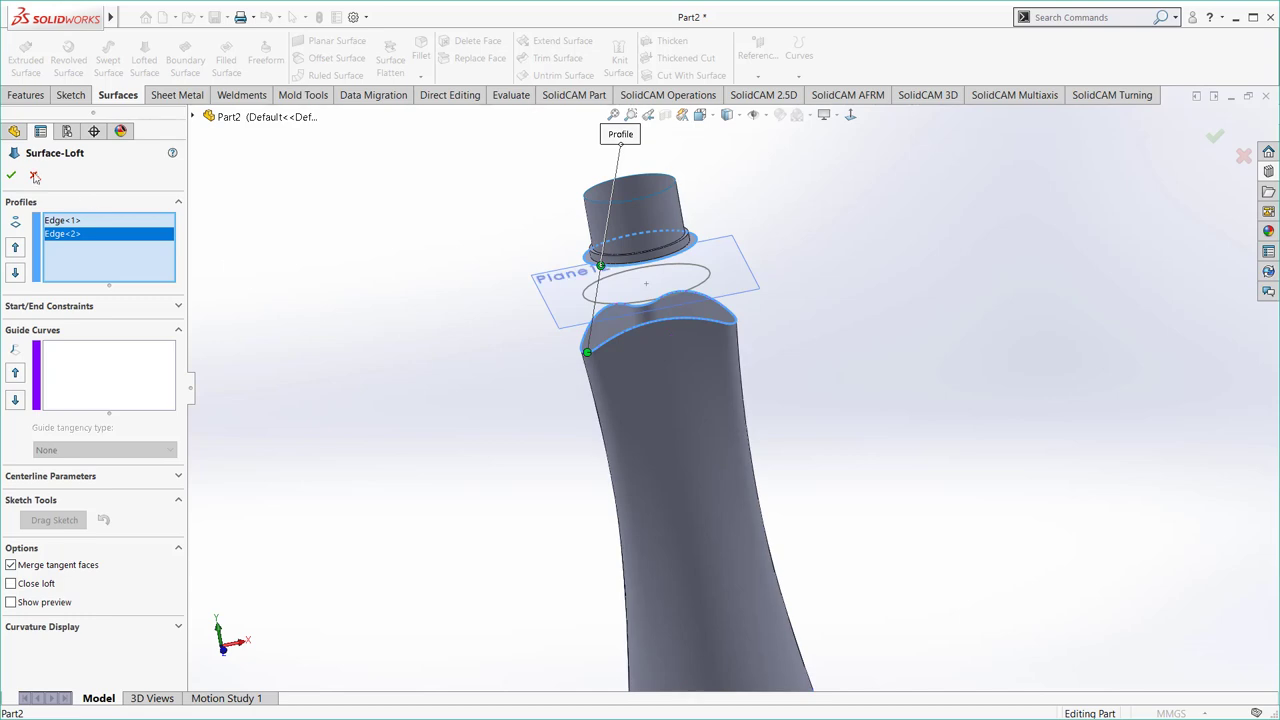
pyautogui.click(34, 603)
pyautogui.moveTo(228, 565)
pyautogui.mouseDown(button='middle')
pyautogui.moveTo(266, 409)
pyautogui.moveTo(255, 397)
pyautogui.mouseUp(button='middle')
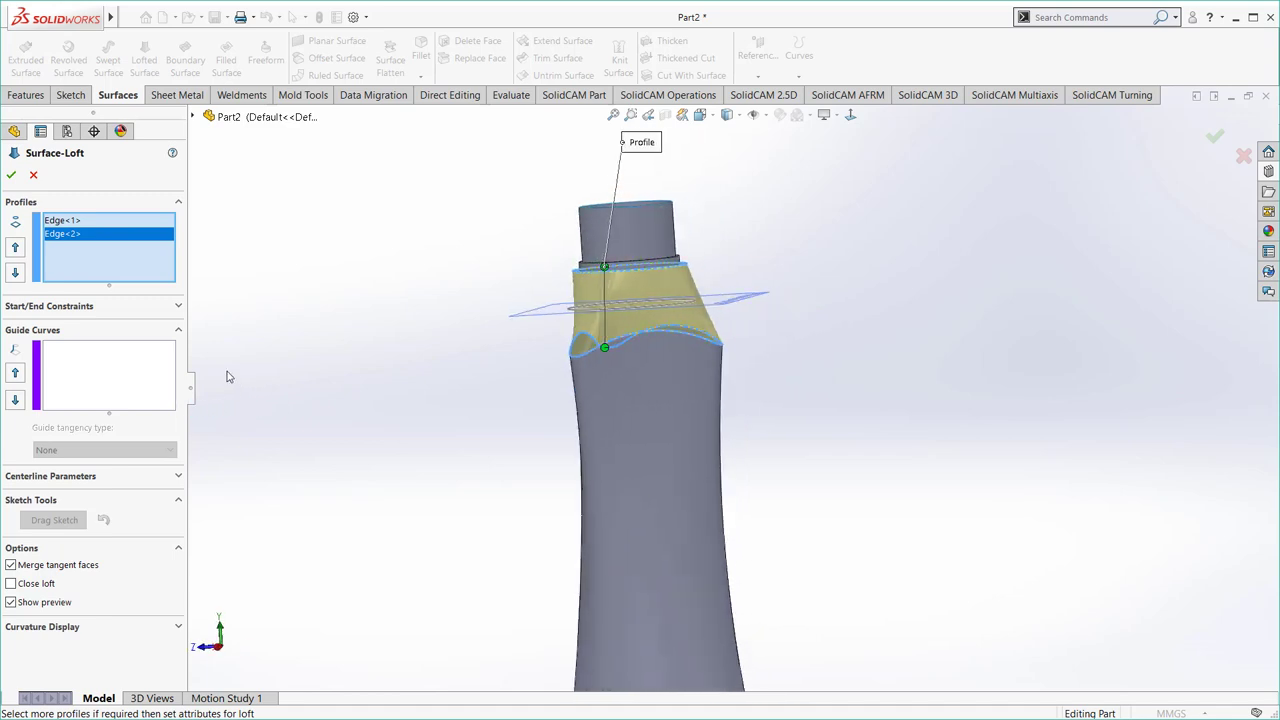
# - Set the loft's start constraint to Tangency To Face after briefly testing Normal To Profile at the end
pyautogui.click(60, 306)
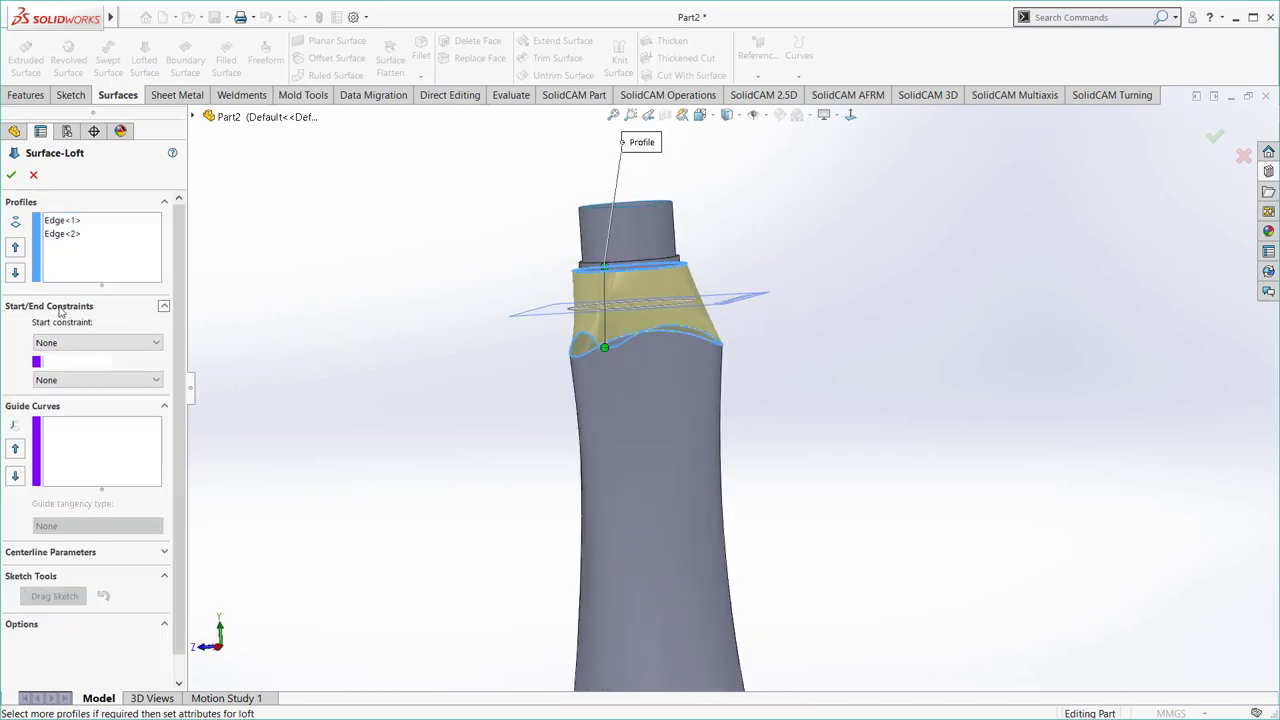
pyautogui.click(63, 224)
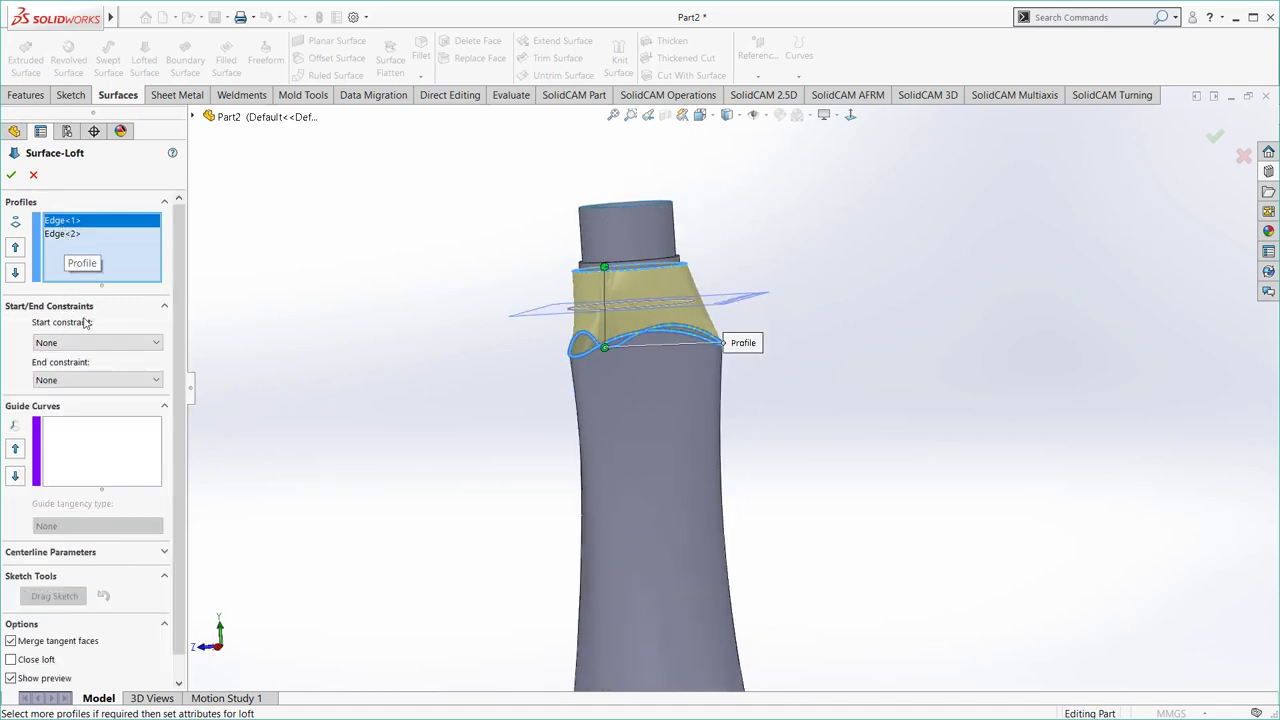
pyautogui.click(62, 381)
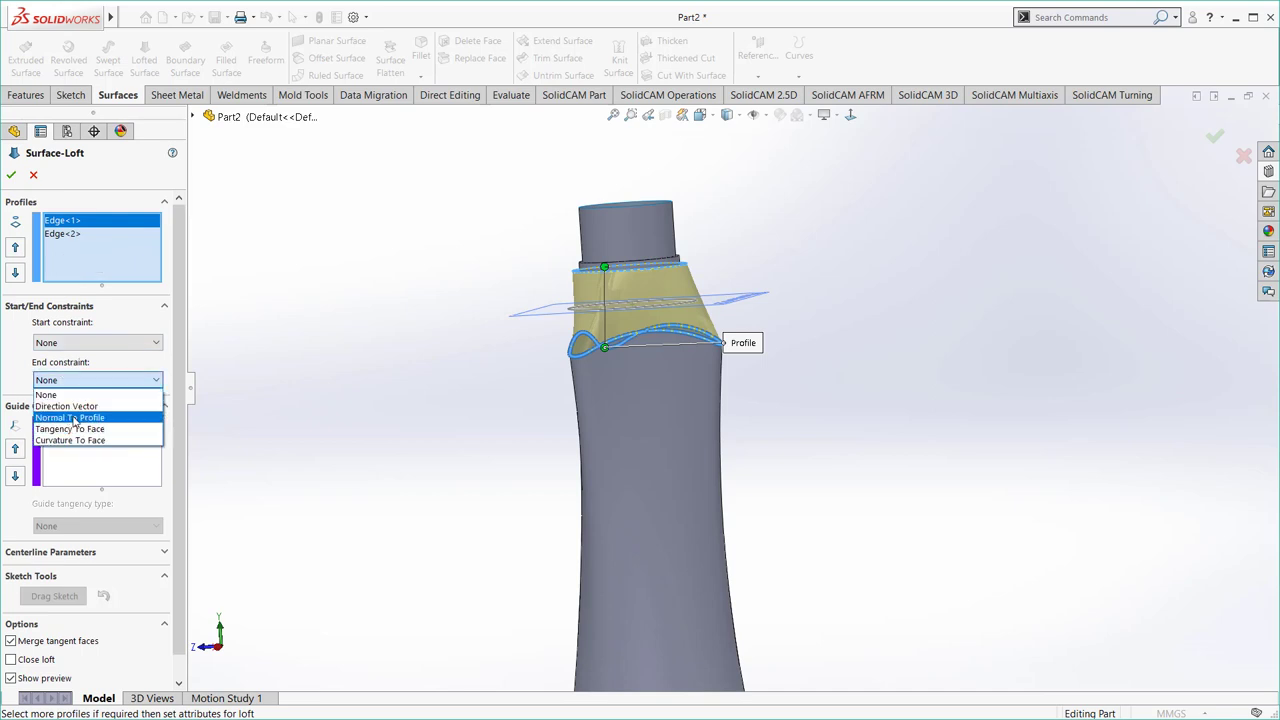
pyautogui.click(75, 420)
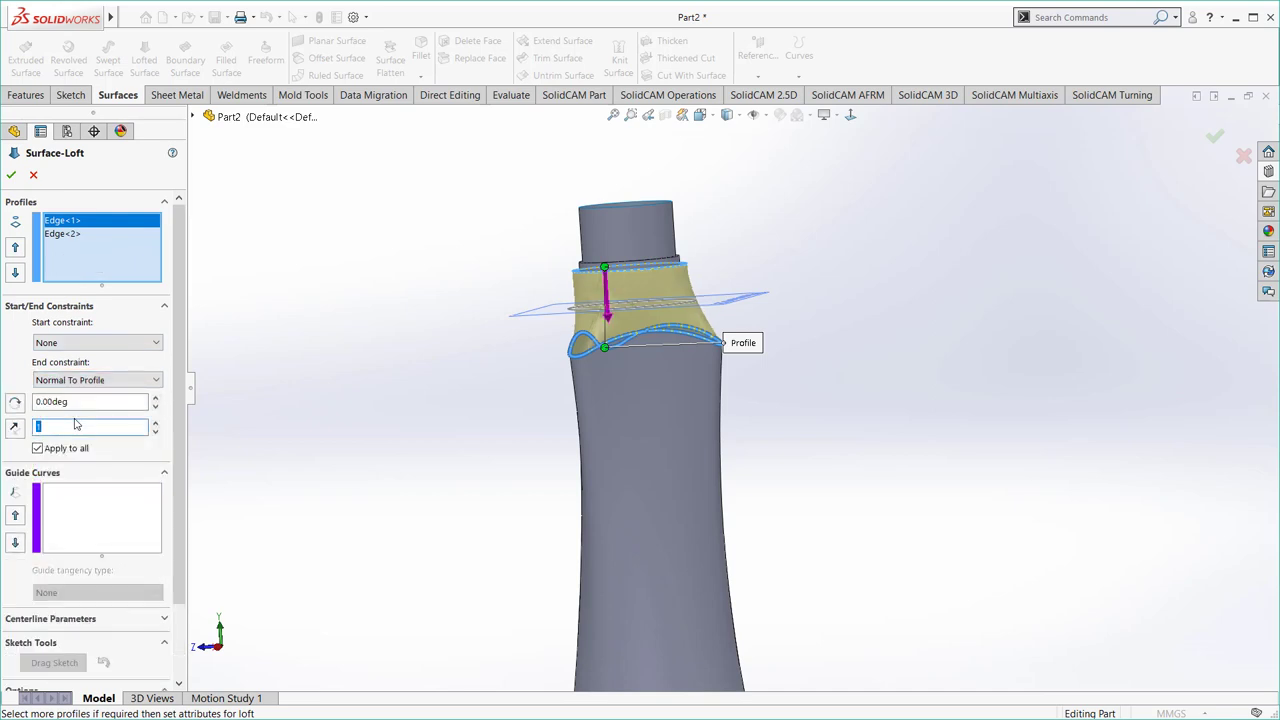
pyautogui.click(73, 380)
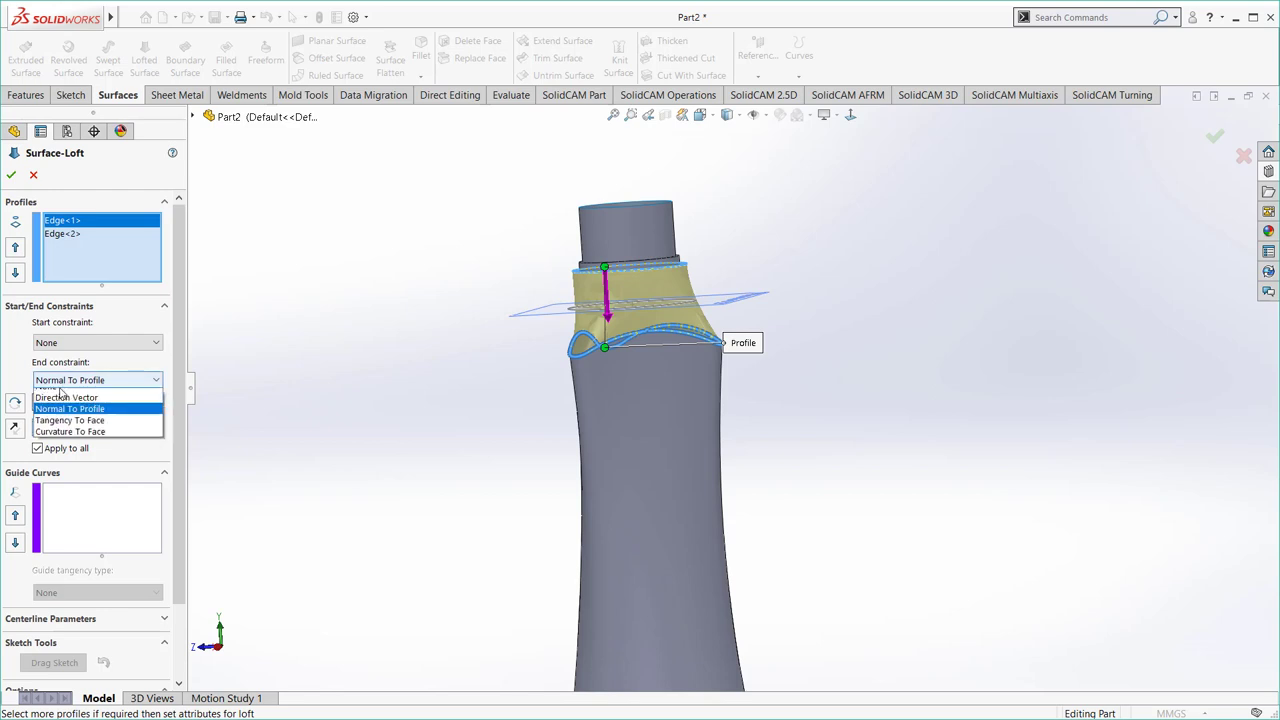
pyautogui.click(60, 394)
pyautogui.click(72, 342)
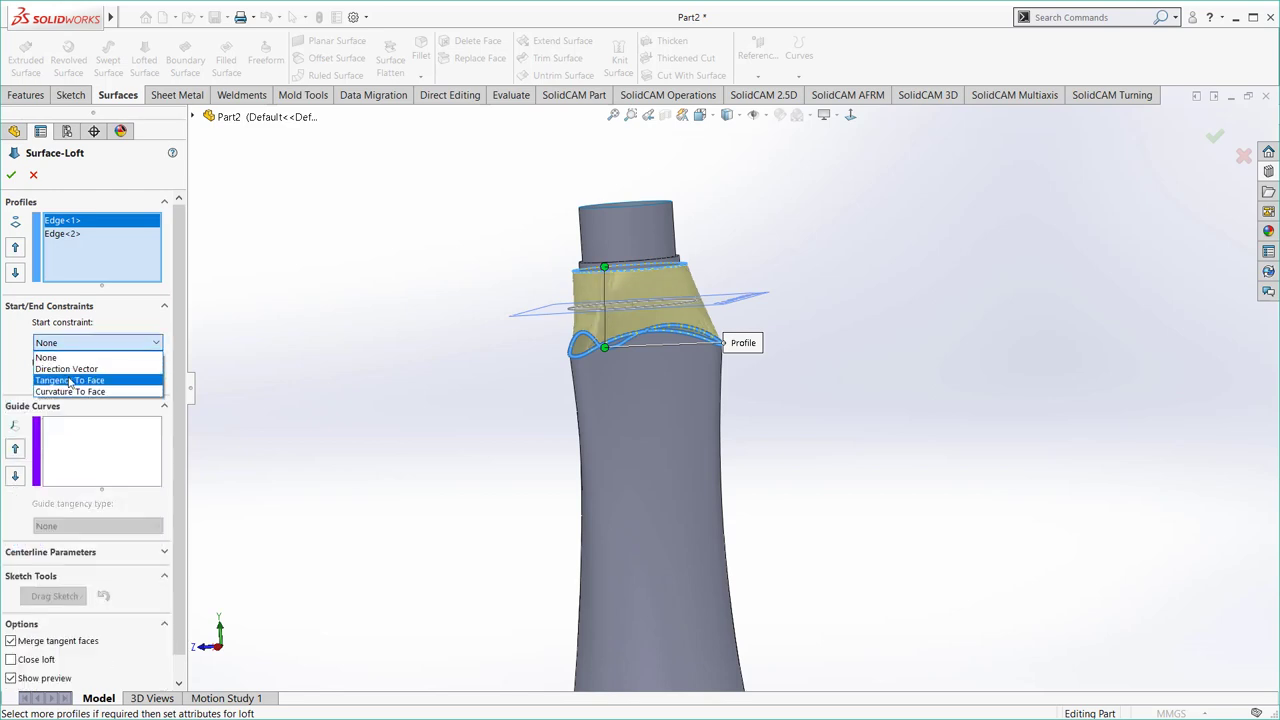
pyautogui.click(84, 382)
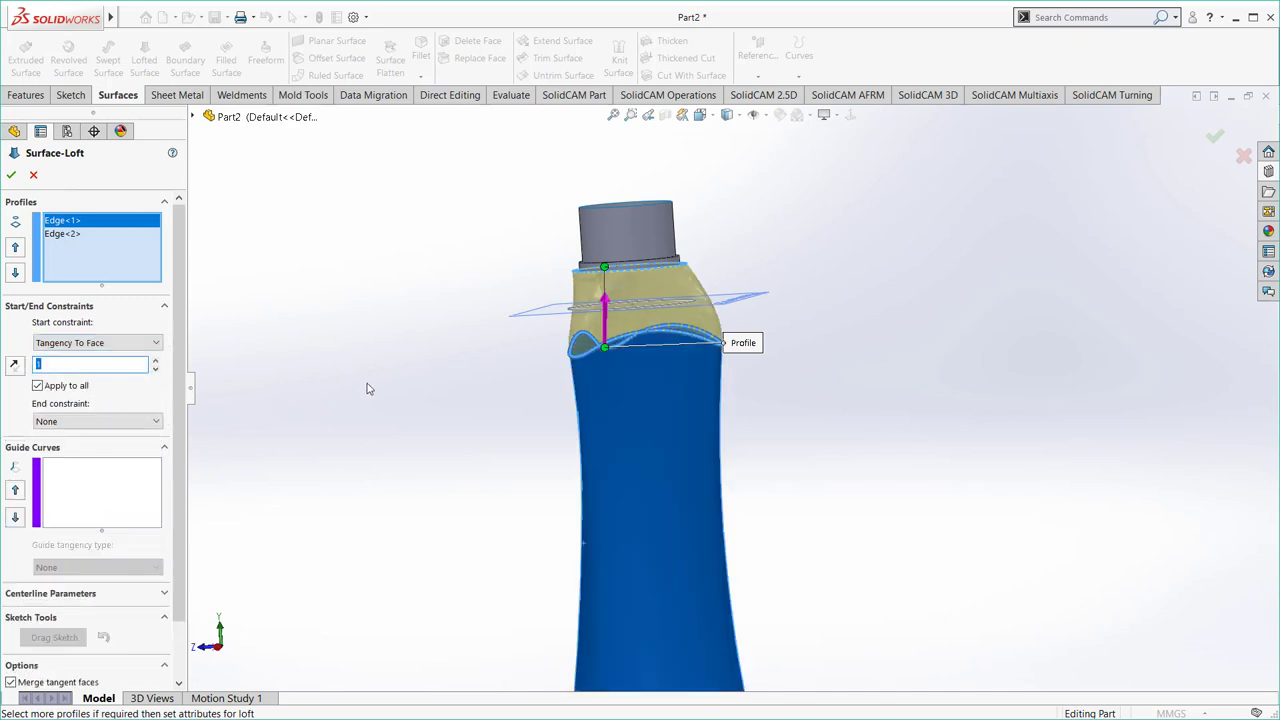
pyautogui.moveTo(367, 389)
pyautogui.mouseDown(button='middle')
pyautogui.moveTo(620, 416)
pyautogui.moveTo(537, 428)
pyautogui.mouseUp(button='middle')
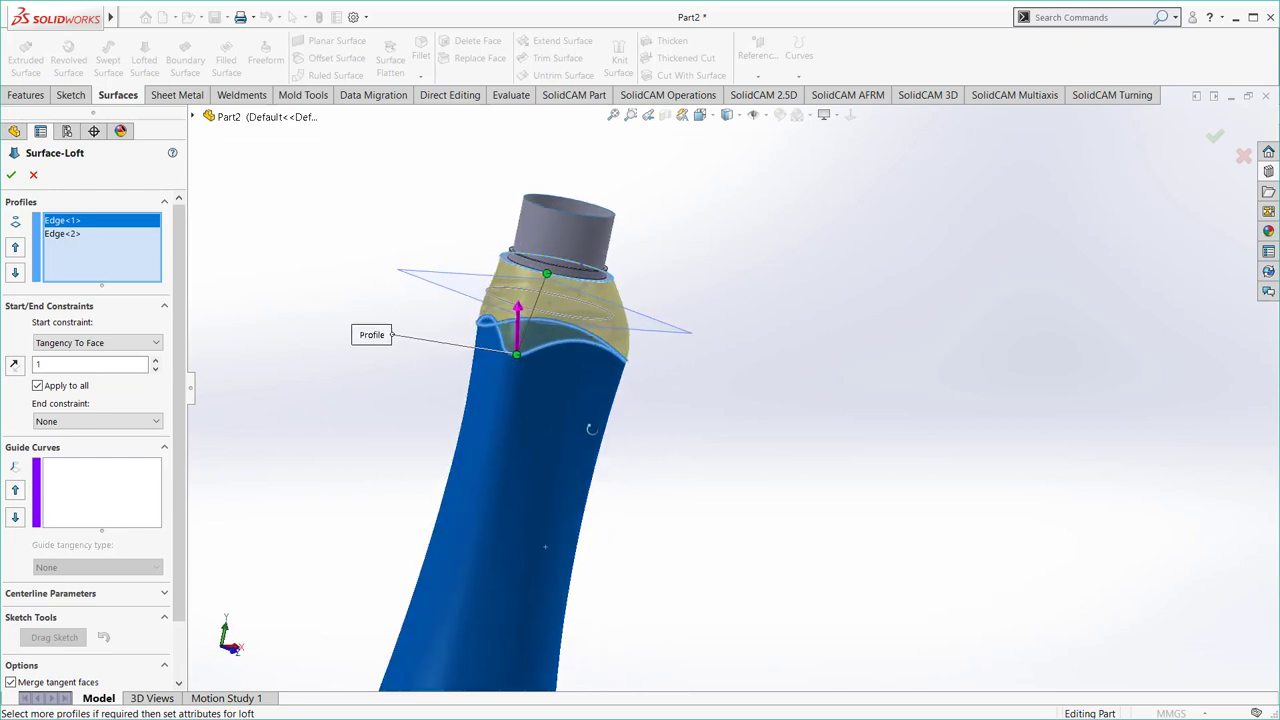
# - Test an end tangency of 0.5, then set the end constraint to None and create Surface-Loft5
pyautogui.click(113, 343)
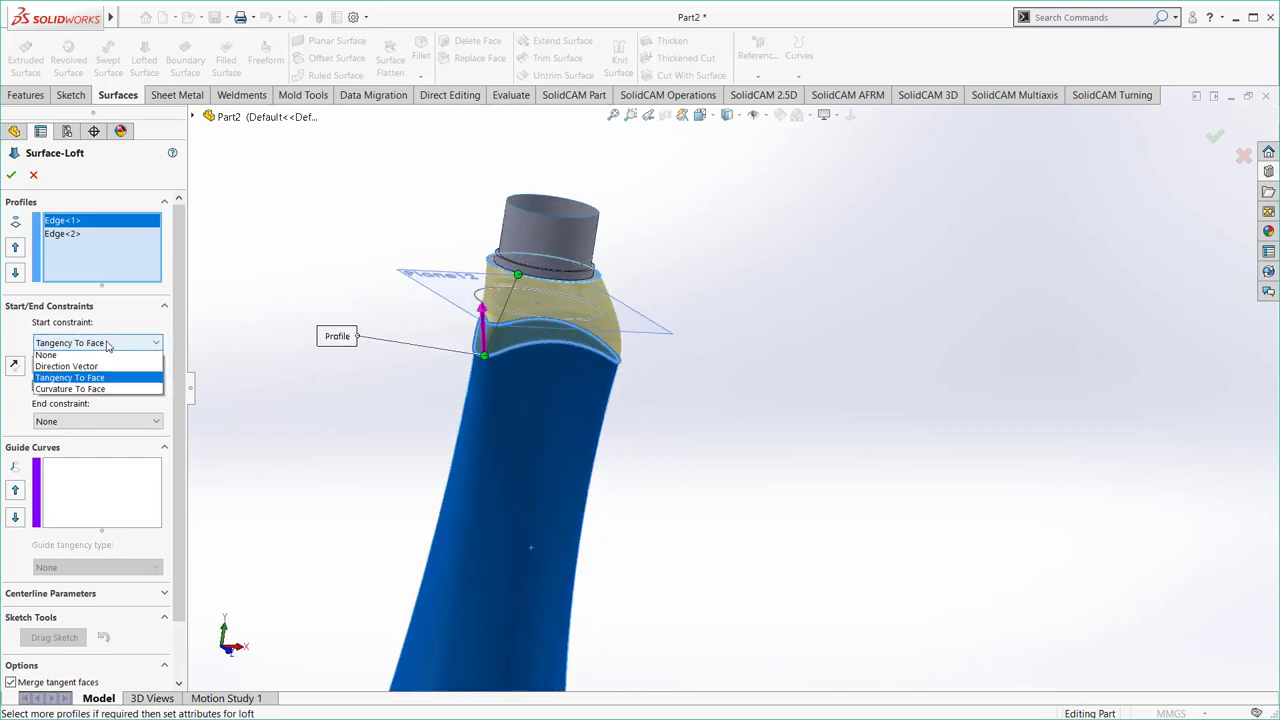
pyautogui.click(224, 347)
pyautogui.click(64, 423)
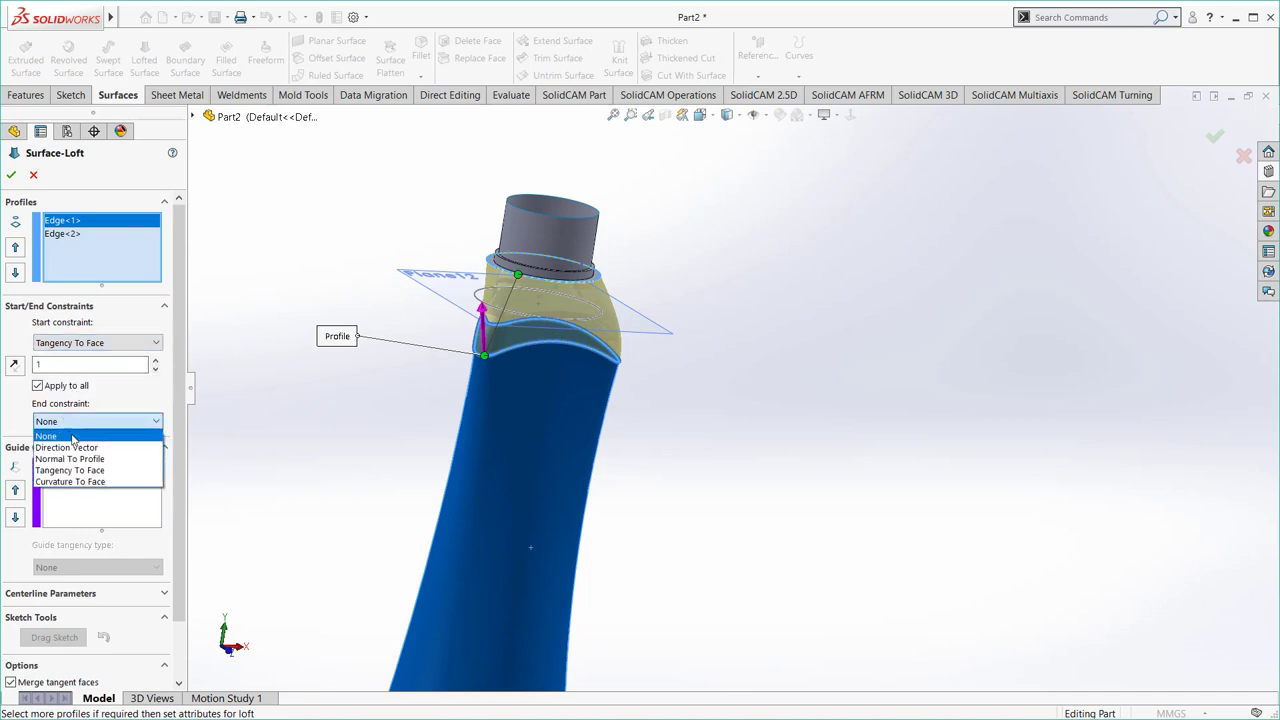
pyautogui.click(87, 471)
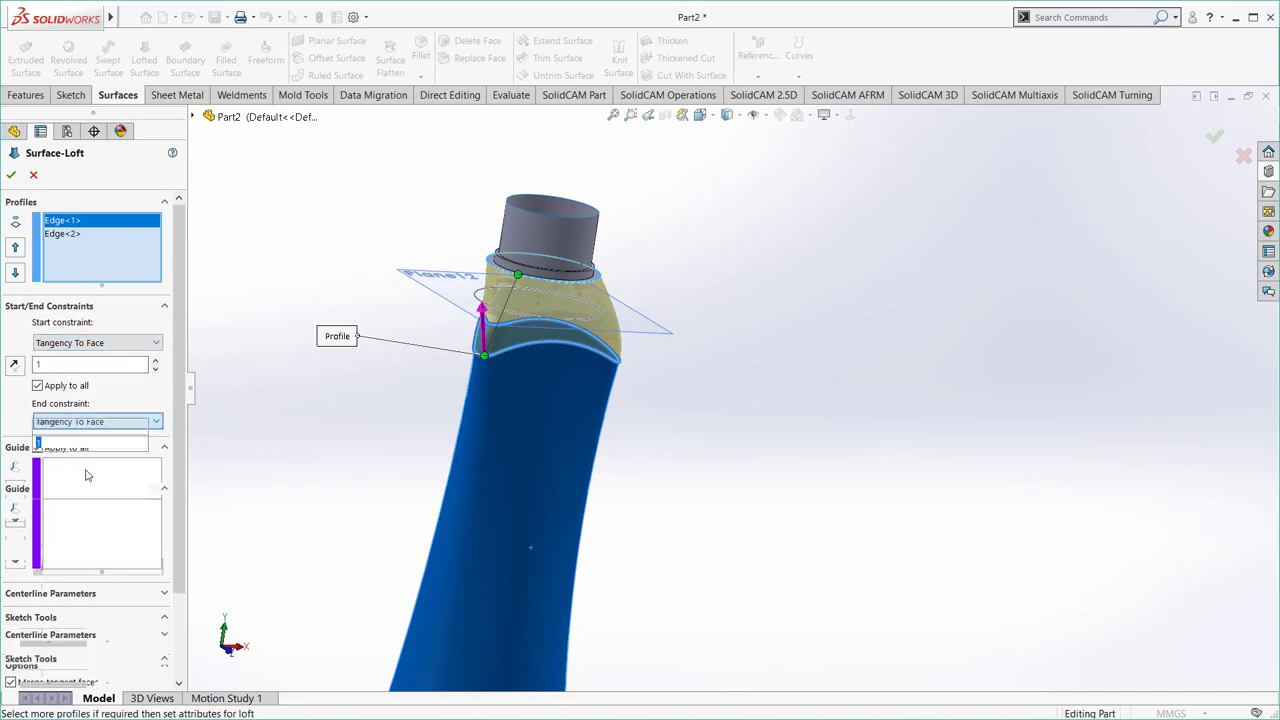
pyautogui.moveTo(281, 400); pyautogui.dragTo(237, 371, button='middle')
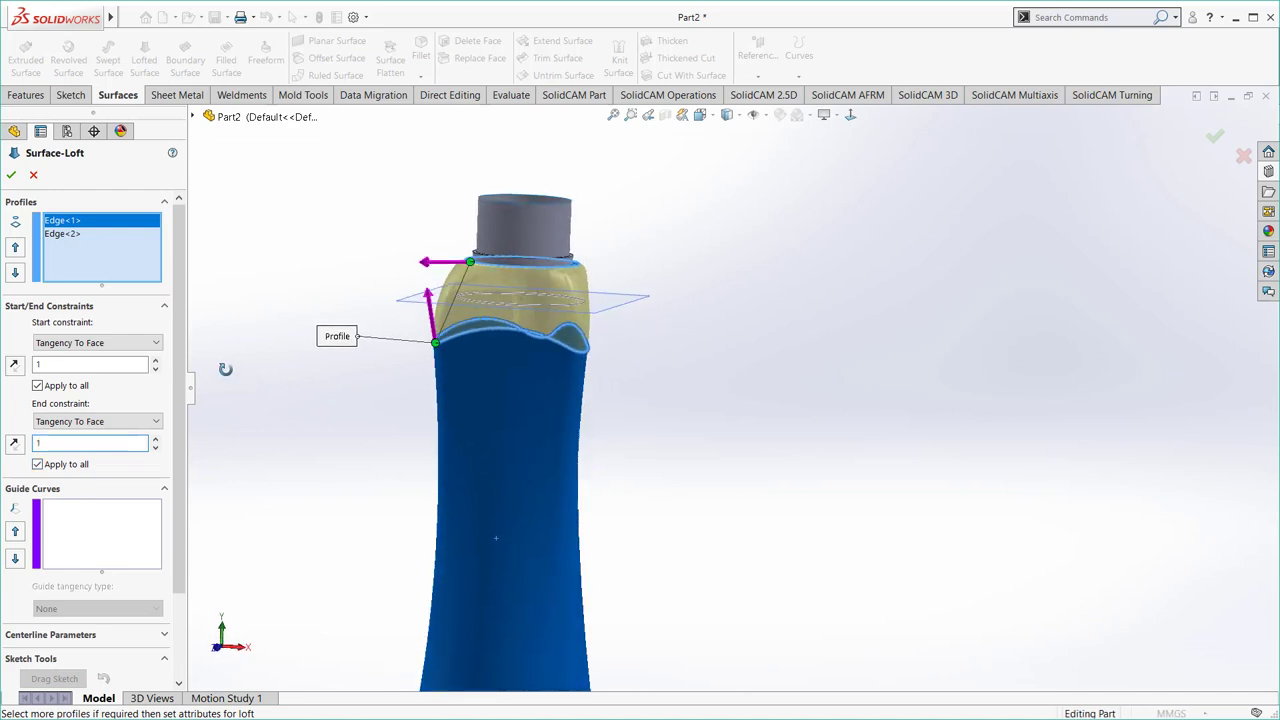
pyautogui.click(75, 441)
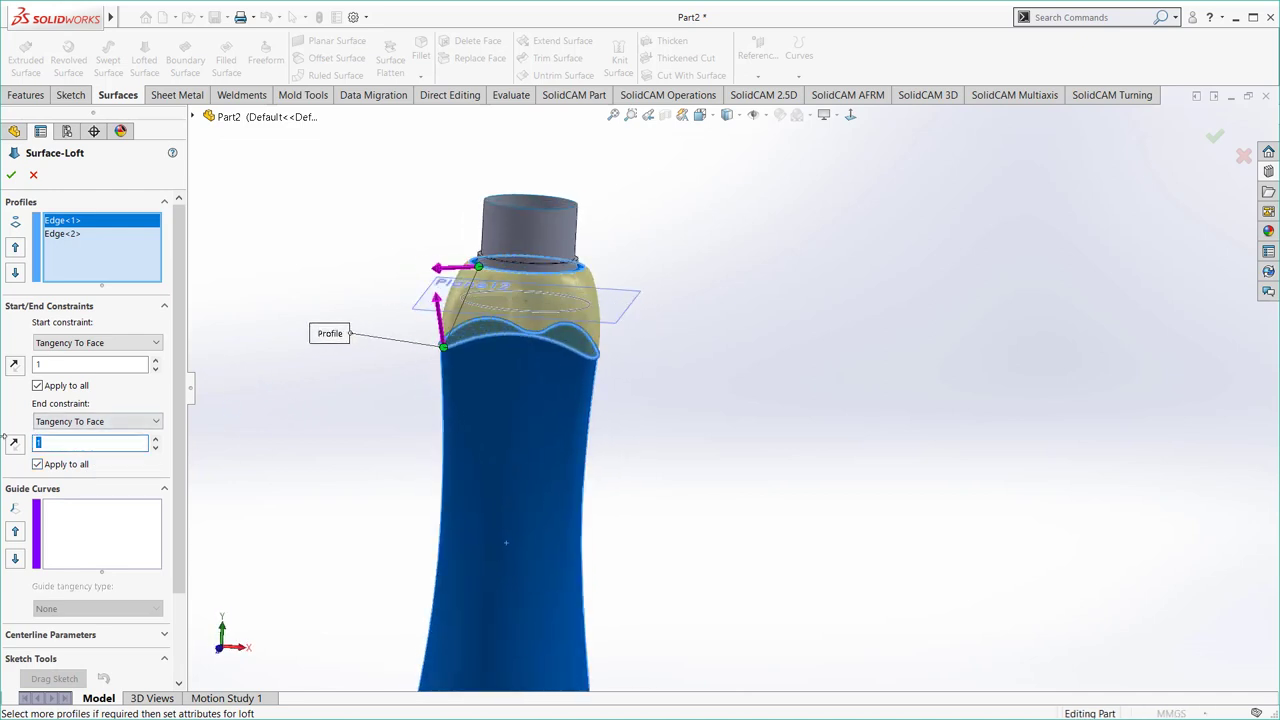
pyautogui.write('.5')
pyautogui.write('0.5')
pyautogui.press('Return')
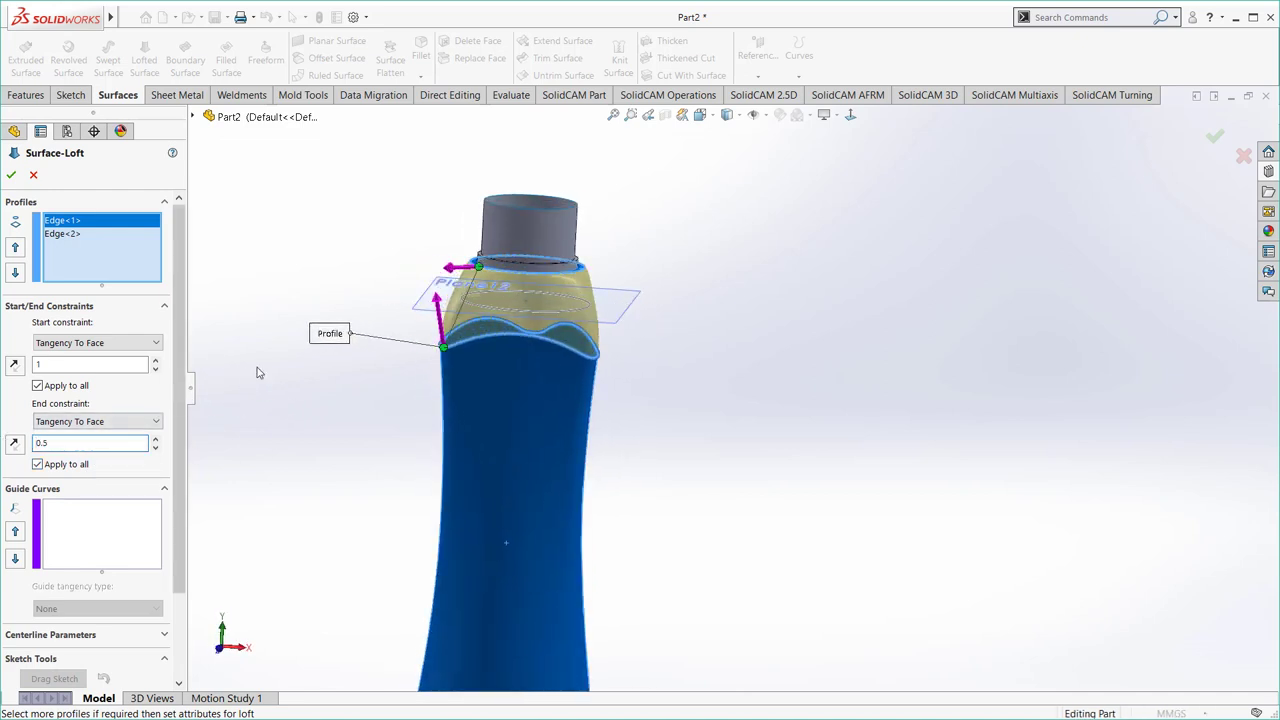
pyautogui.moveTo(319, 377)
pyautogui.mouseDown(button='middle')
pyautogui.moveTo(438, 416)
pyautogui.moveTo(300, 430)
pyautogui.mouseUp(button='middle')
pyautogui.click(90, 421)
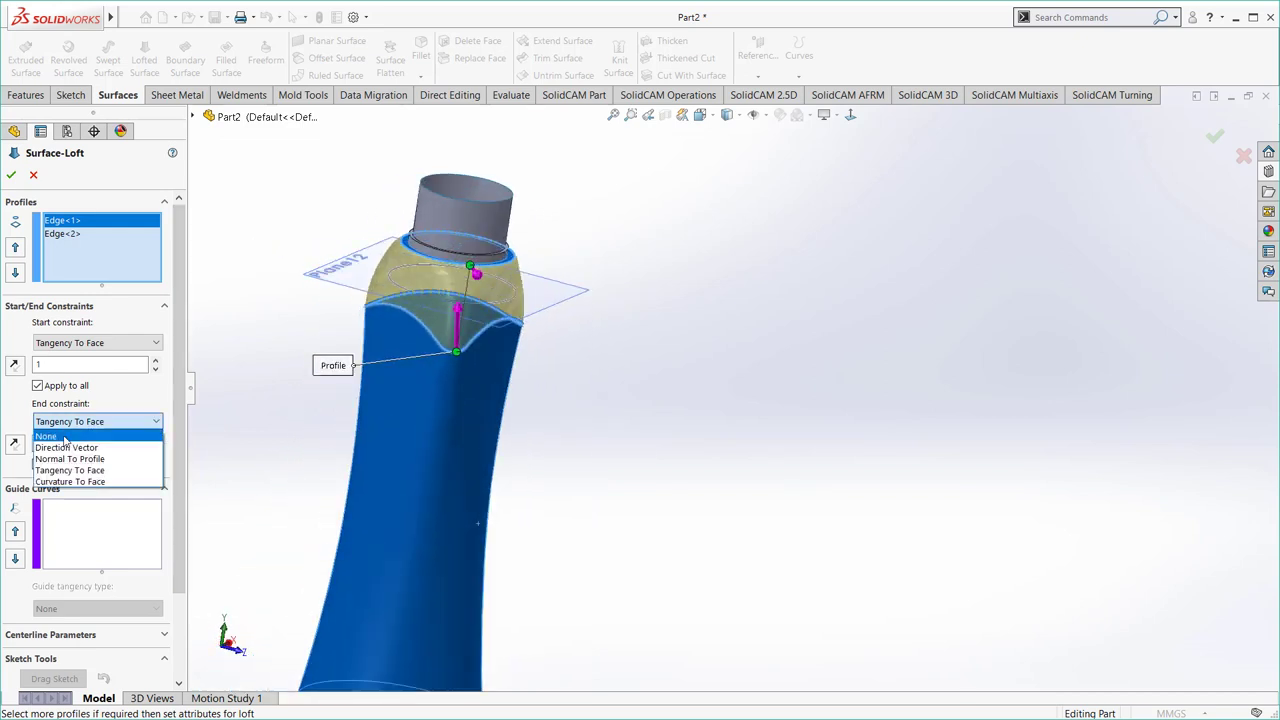
pyautogui.click(65, 437)
pyautogui.moveTo(370, 365)
pyautogui.mouseDown(button='middle')
pyautogui.moveTo(389, 340)
pyautogui.moveTo(314, 329)
pyautogui.moveTo(580, 337)
pyautogui.mouseUp(button='middle')
pyautogui.click(11, 176)
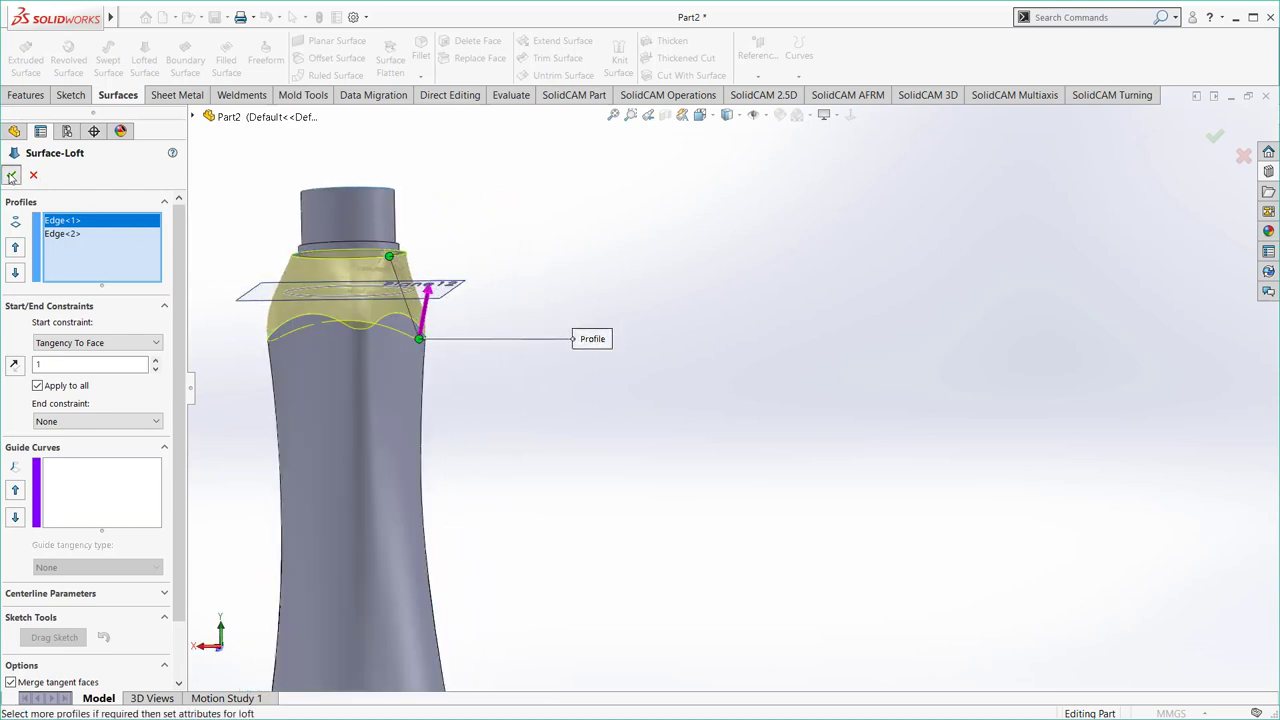
pyautogui.moveTo(430, 378)
pyautogui.mouseDown(button='middle')
pyautogui.moveTo(643, 417)
pyautogui.moveTo(583, 450)
pyautogui.mouseUp(button='middle')
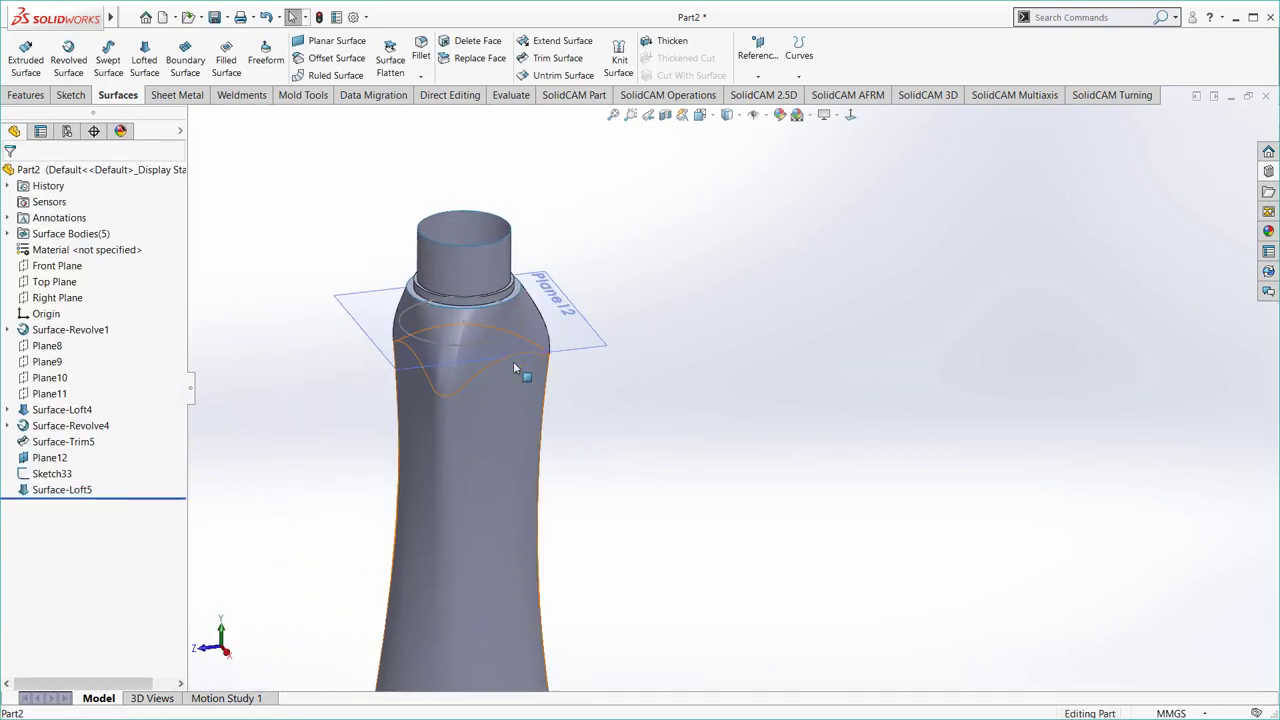
# - Hide the Sketch33 circle and inspect the bottle from a tilted view
pyautogui.click(512, 336)
pyautogui.click(566, 301)
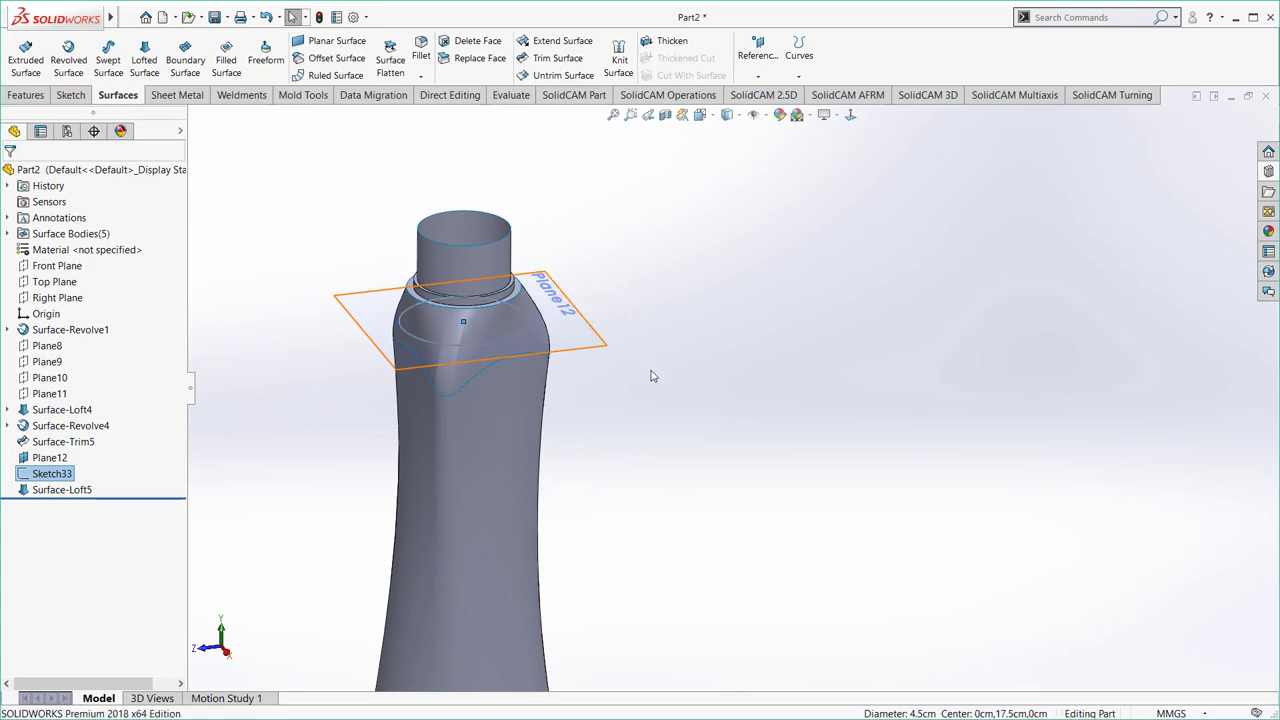
pyautogui.click(651, 371)
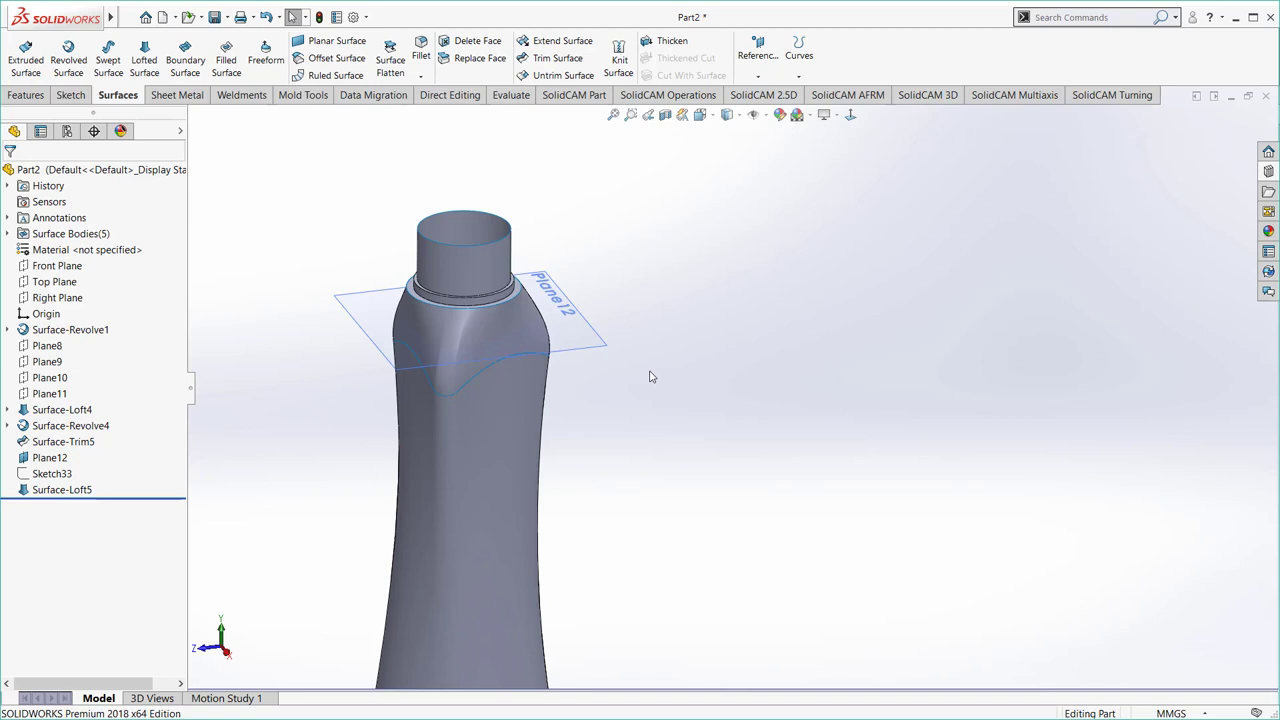
pyautogui.scroll(3, 650, 376)
pyautogui.moveTo(645, 487)
pyautogui.mouseDown(button='middle')
pyautogui.moveTo(623, 497)
pyautogui.moveTo(500, 466)
pyautogui.moveTo(544, 481)
pyautogui.moveTo(615, 425)
pyautogui.mouseUp(button='middle')
pyautogui.scroll(2, 652, 324)
pyautogui.scroll(-3, 737, 286)
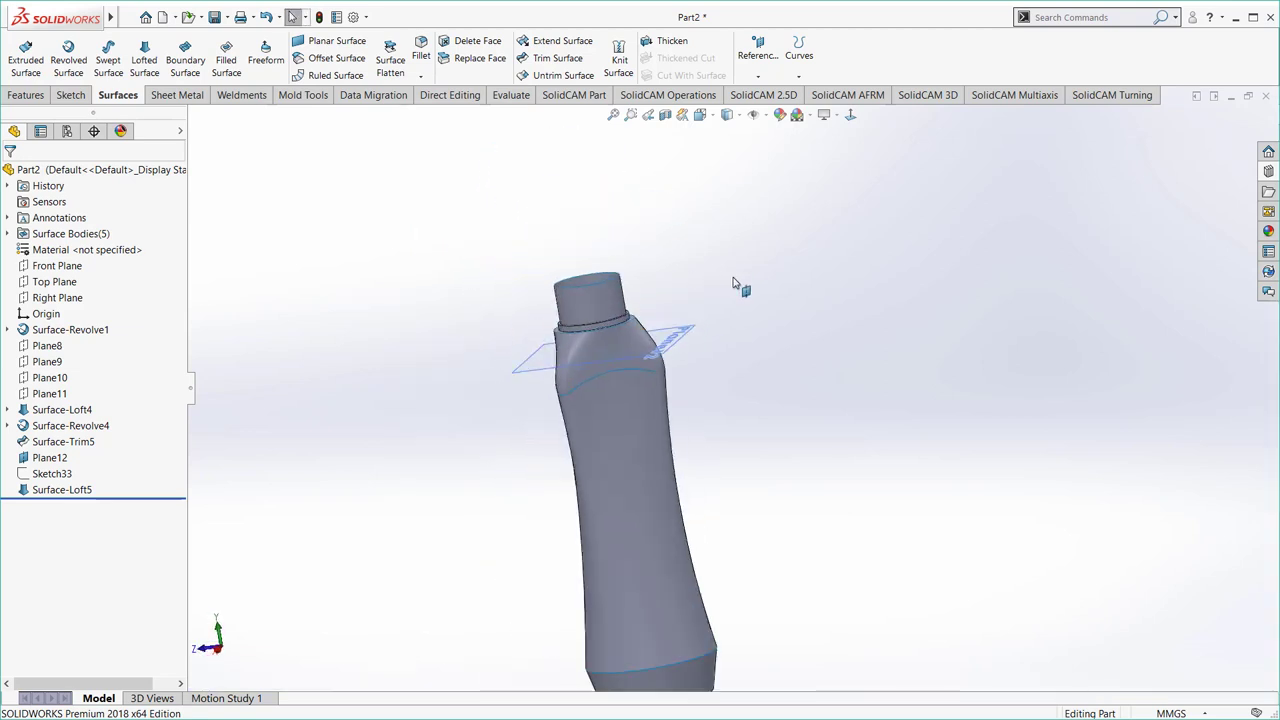
pyautogui.moveTo(737, 286); pyautogui.dragTo(692, 343, button='middle')
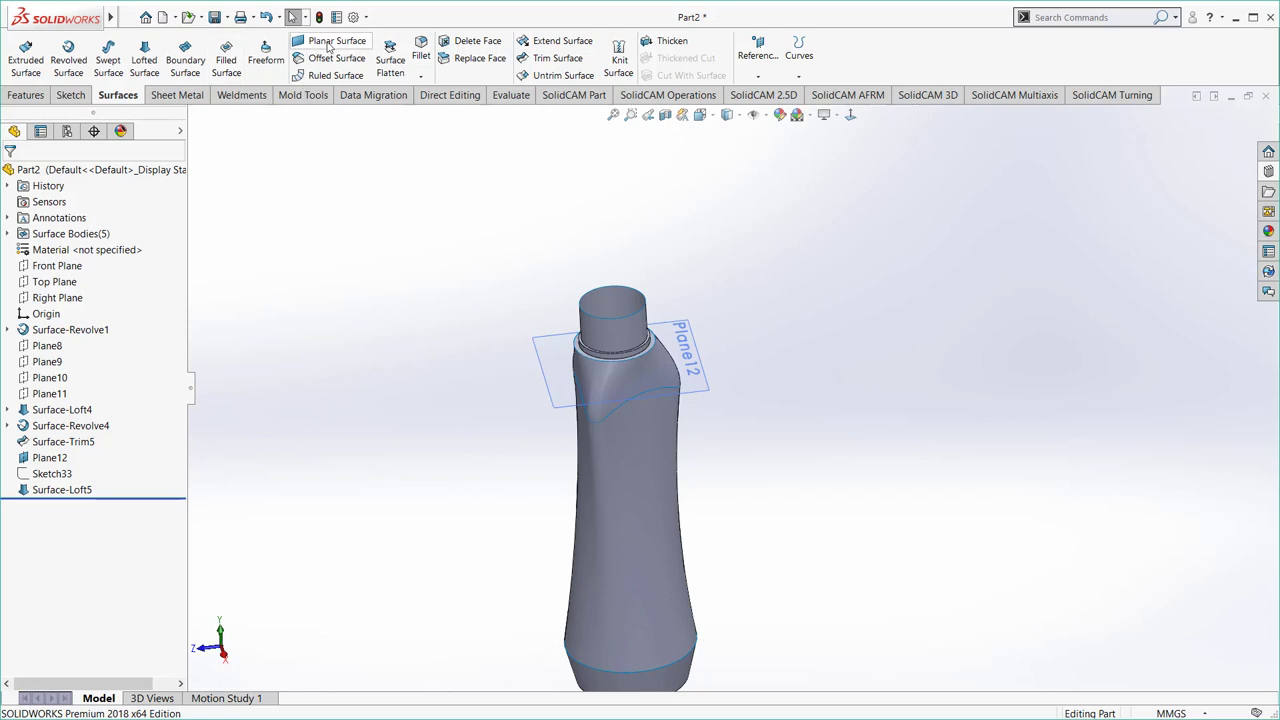
# - Hide Plane12 and select the open top edge of the neck
pyautogui.click(330, 41)
pyautogui.press('Escape')
pyautogui.click(703, 352)
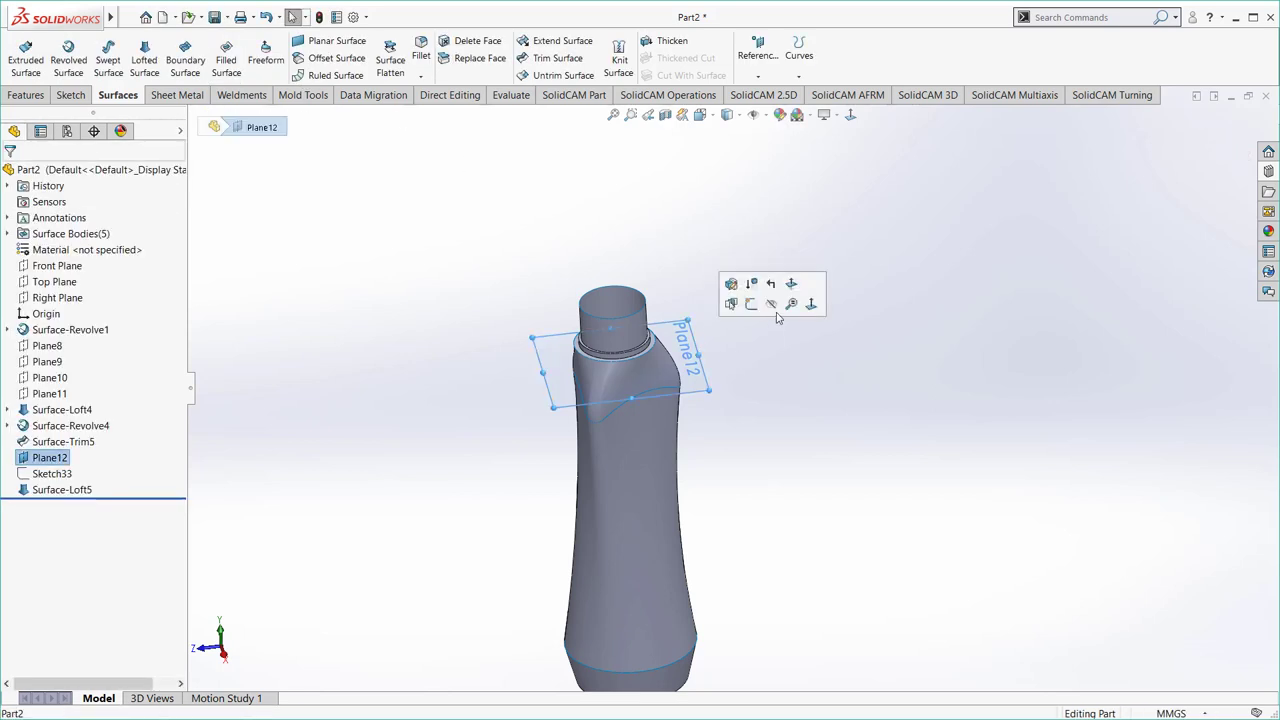
pyautogui.click(775, 302)
pyautogui.scroll(-3, 770, 363)
pyautogui.moveTo(686, 396)
pyautogui.mouseDown(button='middle')
pyautogui.moveTo(542, 246)
pyautogui.moveTo(662, 396)
pyautogui.mouseUp(button='middle')
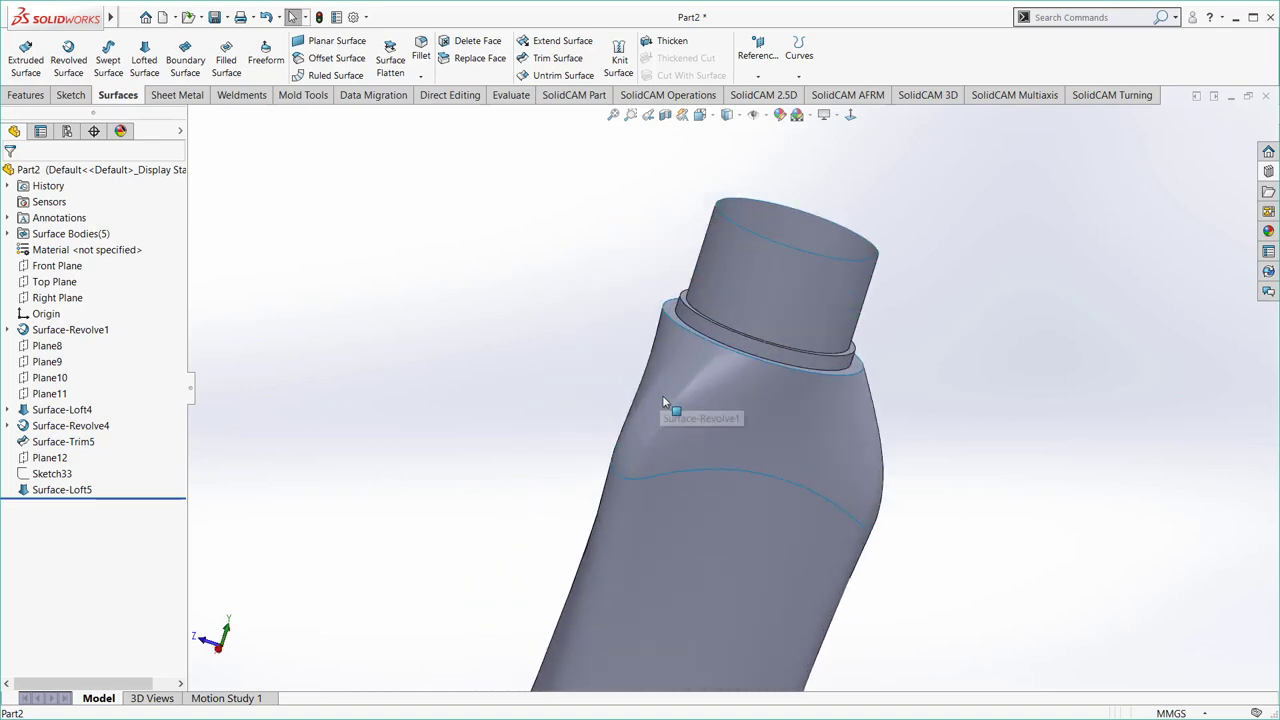
pyautogui.scroll(-4, 662, 396)
pyautogui.moveTo(766, 417); pyautogui.dragTo(542, 317, button='middle')
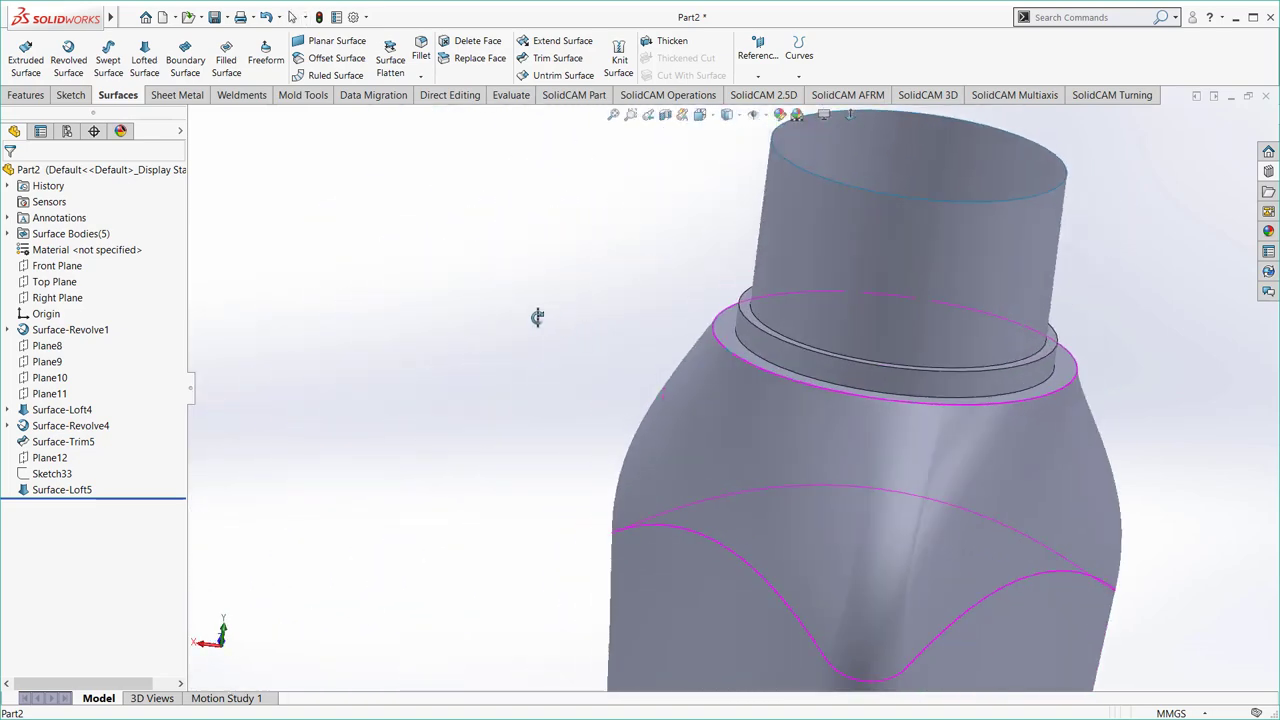
pyautogui.scroll(3, 542, 317)
pyautogui.click(767, 278)
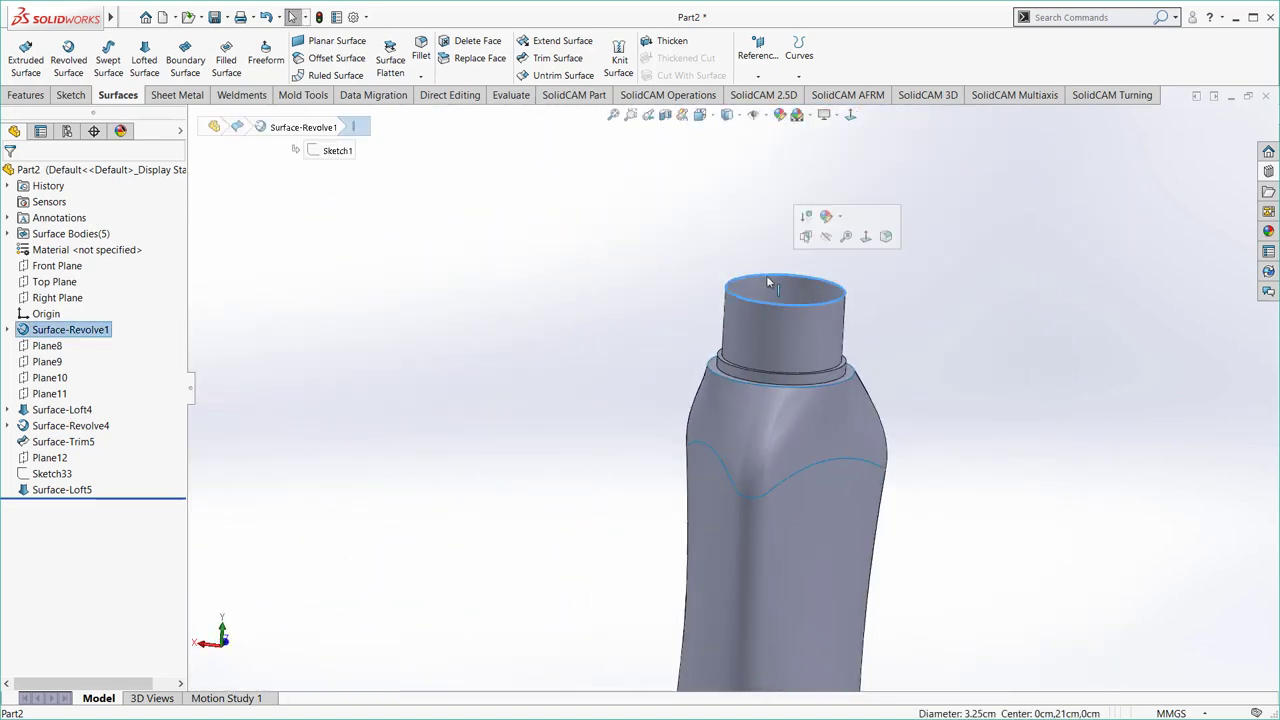
# - Cap the neck top opening with a planar surface, Surface-Plane2
pyautogui.click(335, 41)
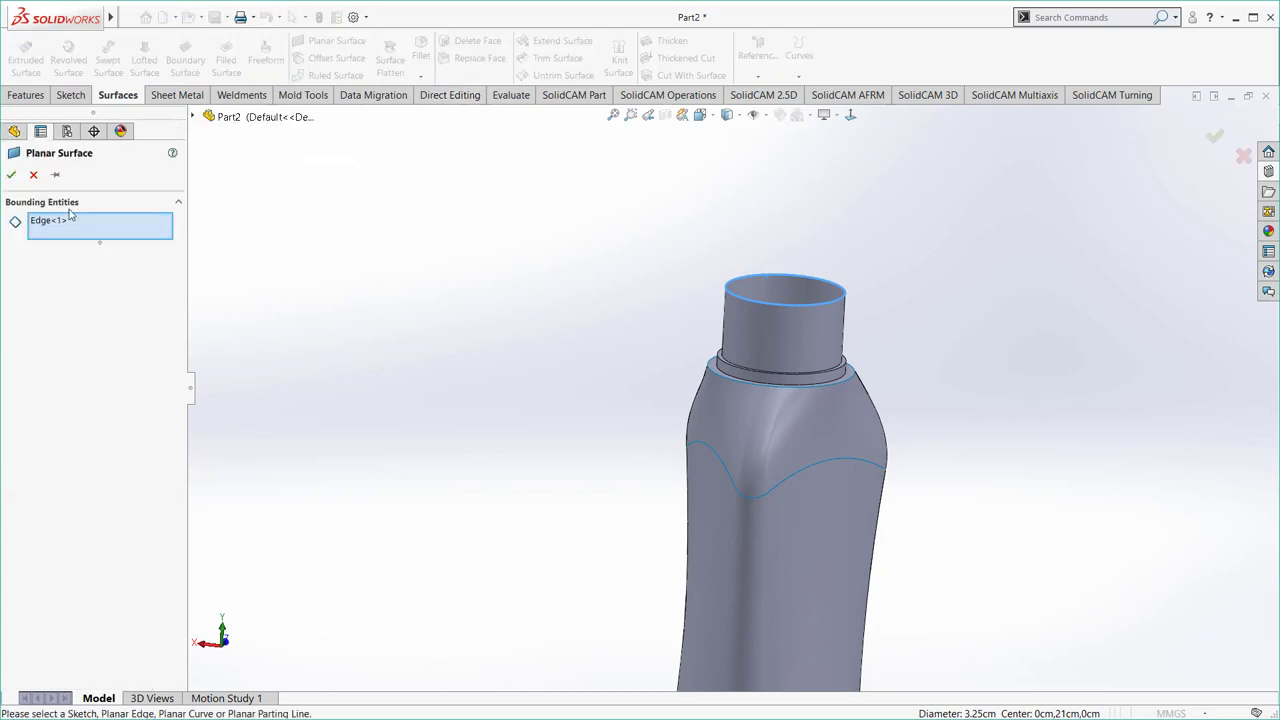
pyautogui.click(12, 178)
pyautogui.scroll(3, 479, 375)
pyautogui.scroll(-4, 754, 506)
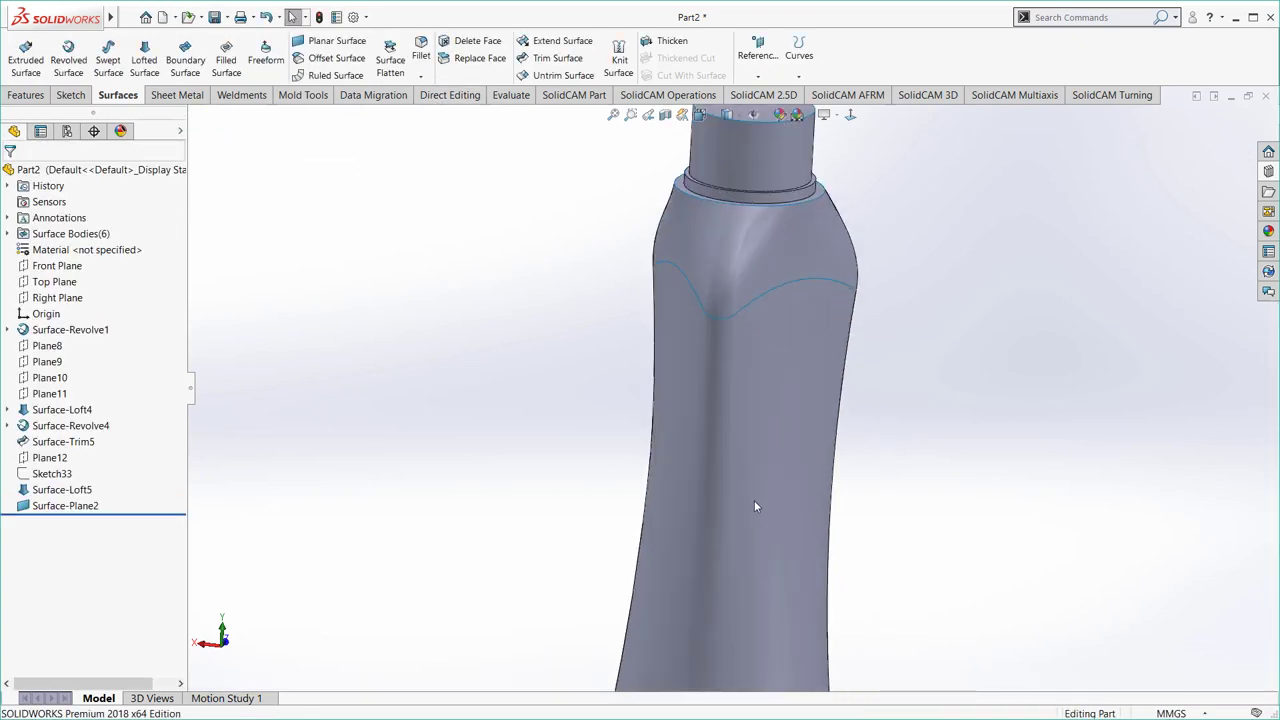
pyautogui.scroll(3, 760, 490)
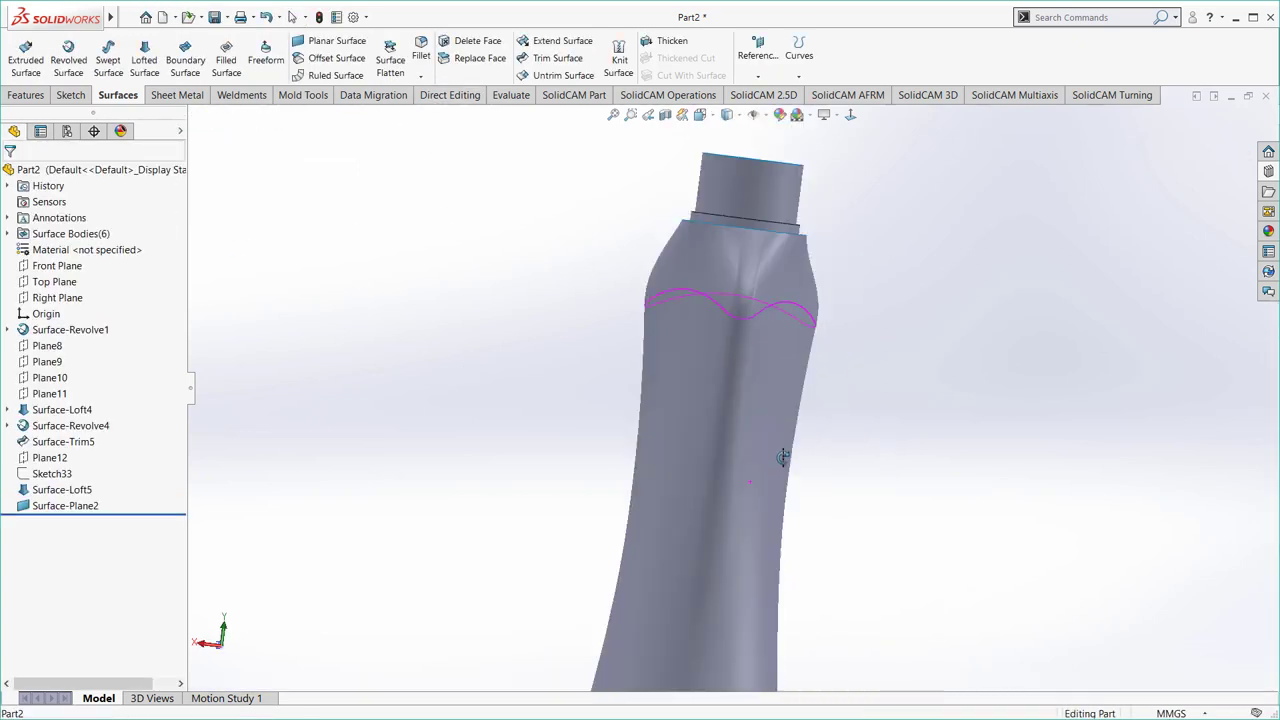
# - Start a Knit Surface and select the neck cap, neck, shoulder loft and lower body surfaces
pyautogui.click(619, 58)
pyautogui.moveTo(797, 217); pyautogui.dragTo(803, 323, button='middle')
pyautogui.scroll(-3, 715, 289)
pyautogui.click(715, 289)
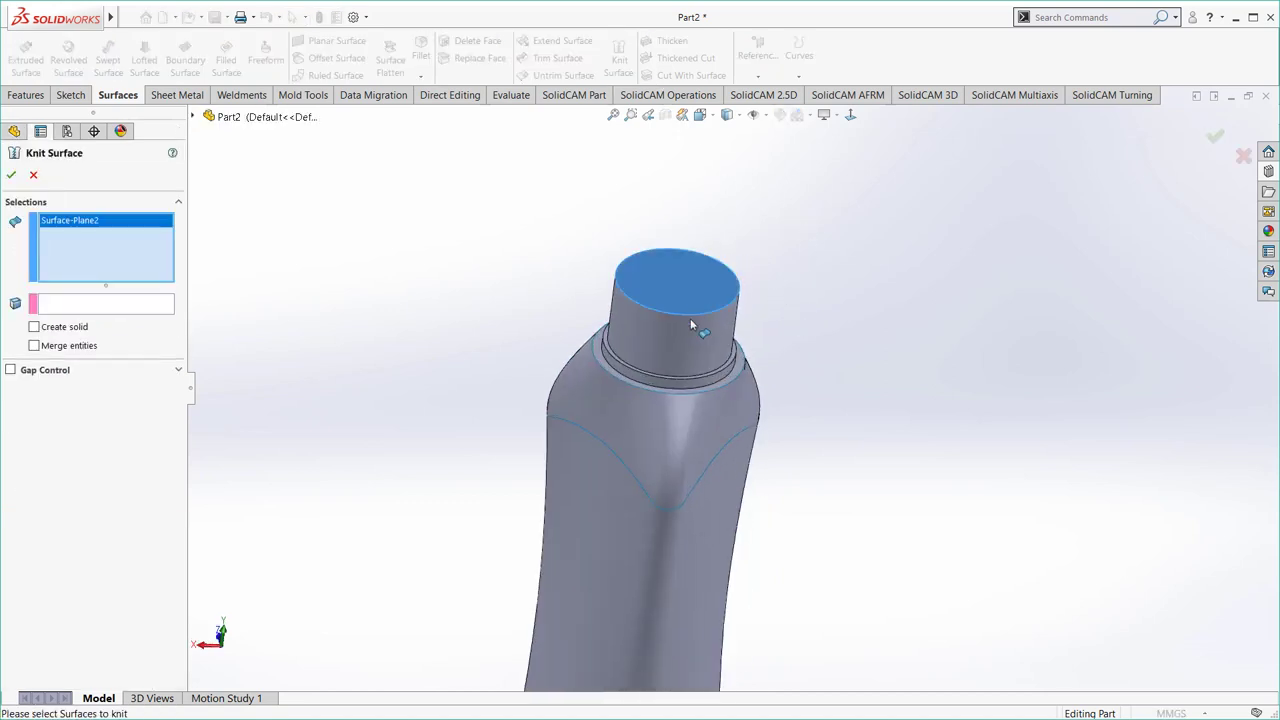
pyautogui.click(685, 345)
pyautogui.click(660, 400)
pyautogui.click(636, 545)
# - Add the bottom face and knit everything into the solid Surface-Knit1, then inspect it
pyautogui.scroll(3, 640, 535)
pyautogui.moveTo(638, 533); pyautogui.dragTo(664, 624, button='middle')
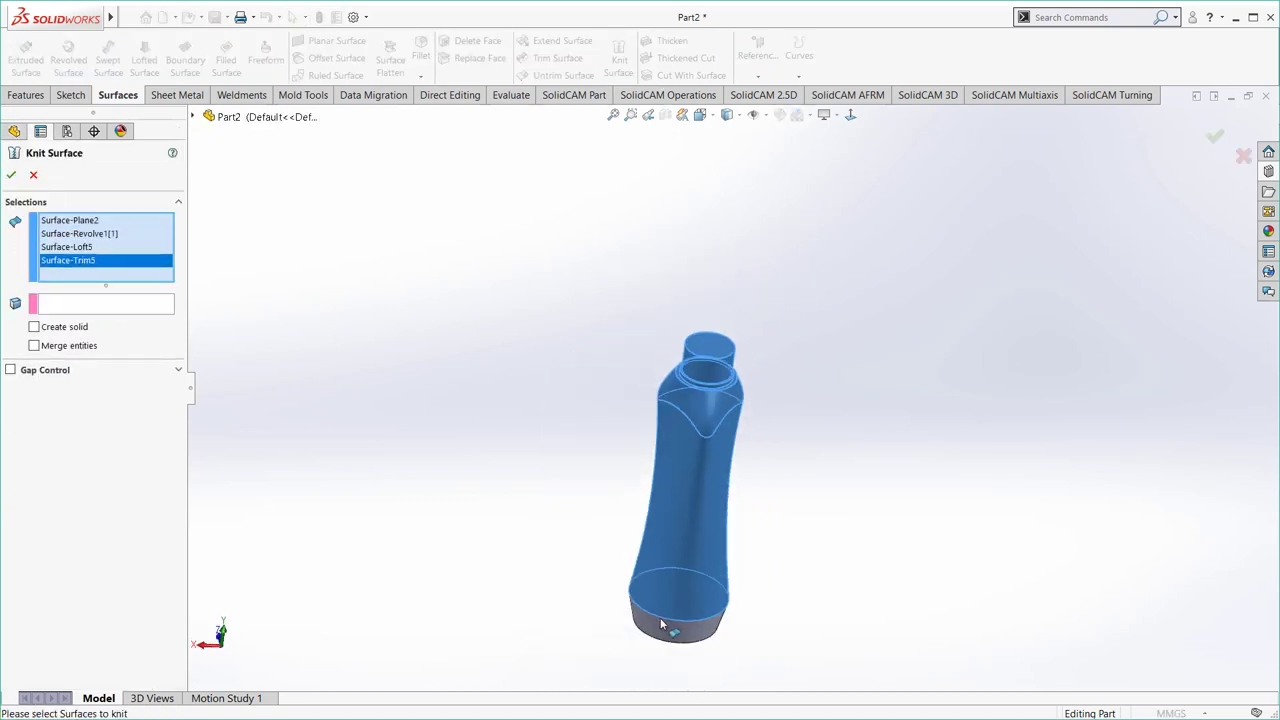
pyautogui.click(664, 624)
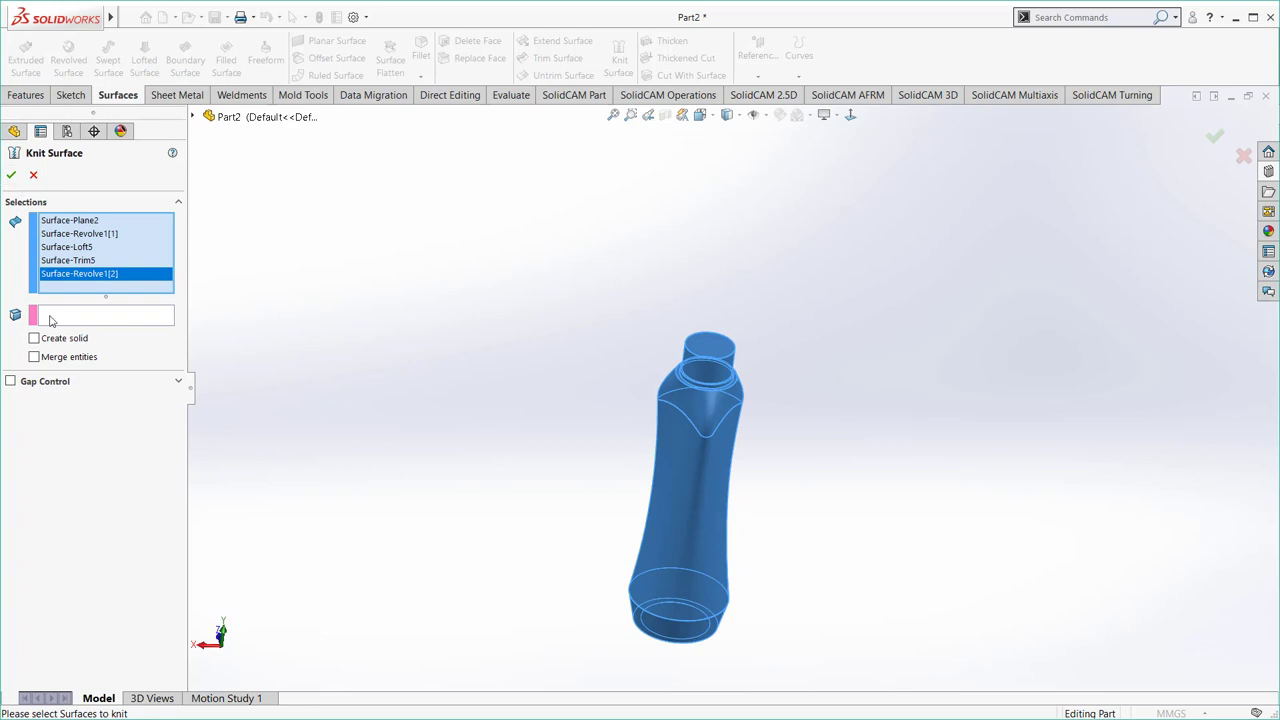
pyautogui.click(13, 175)
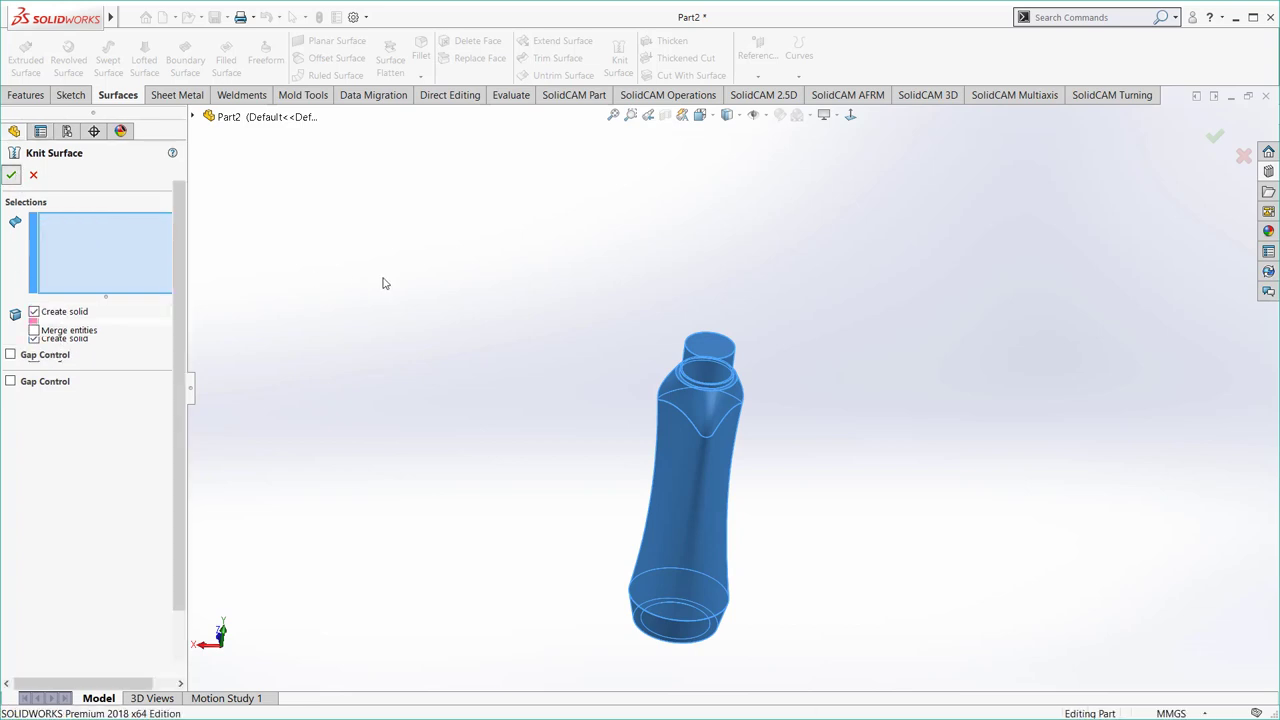
pyautogui.scroll(3, 755, 300)
pyautogui.moveTo(740, 300)
pyautogui.mouseDown(button='middle')
pyautogui.moveTo(769, 321)
pyautogui.moveTo(707, 326)
pyautogui.mouseUp(button='middle')
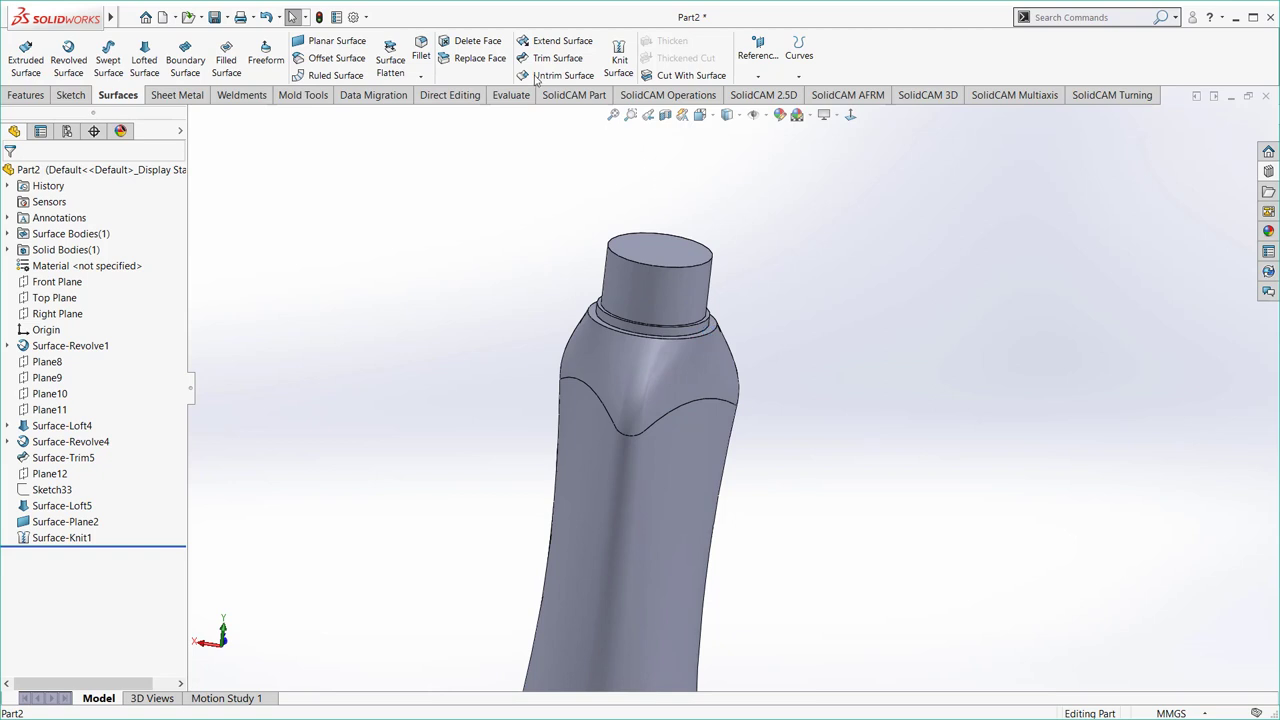
pyautogui.scroll(2, 89, 102)
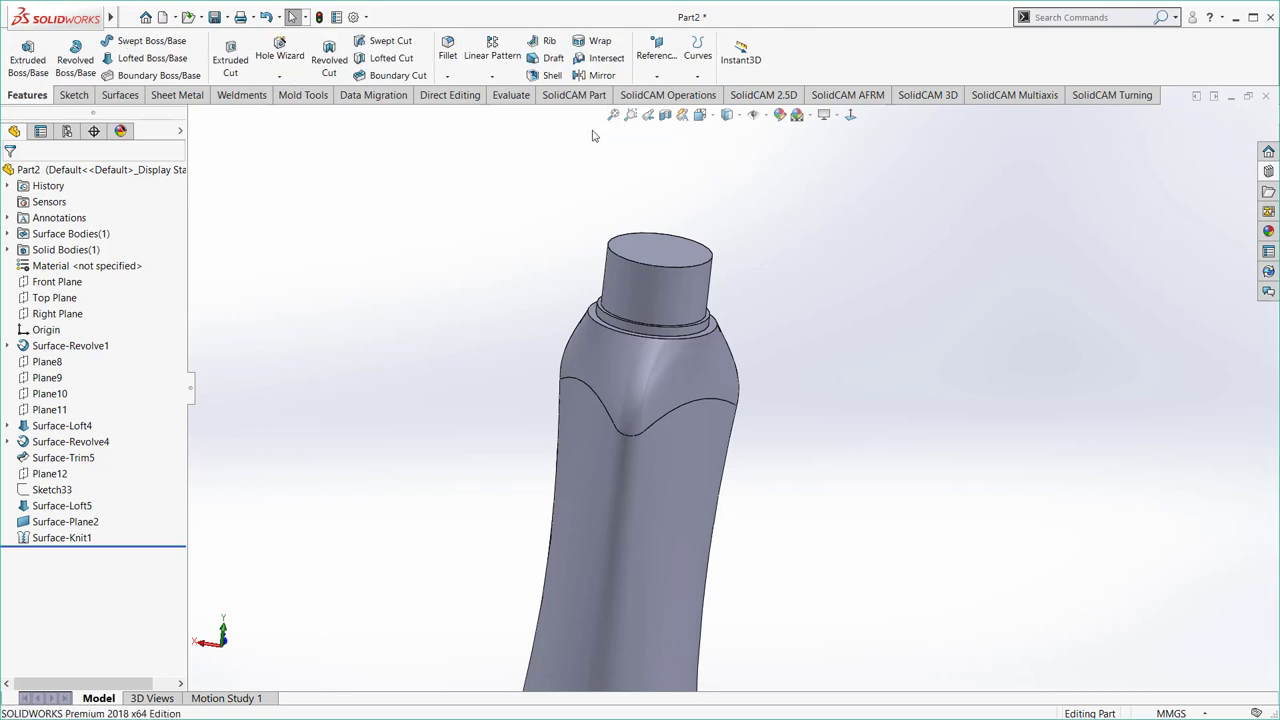
# - Start a shell with 1 mm wall thickness, leaving the neck top face open
pyautogui.click(545, 76)
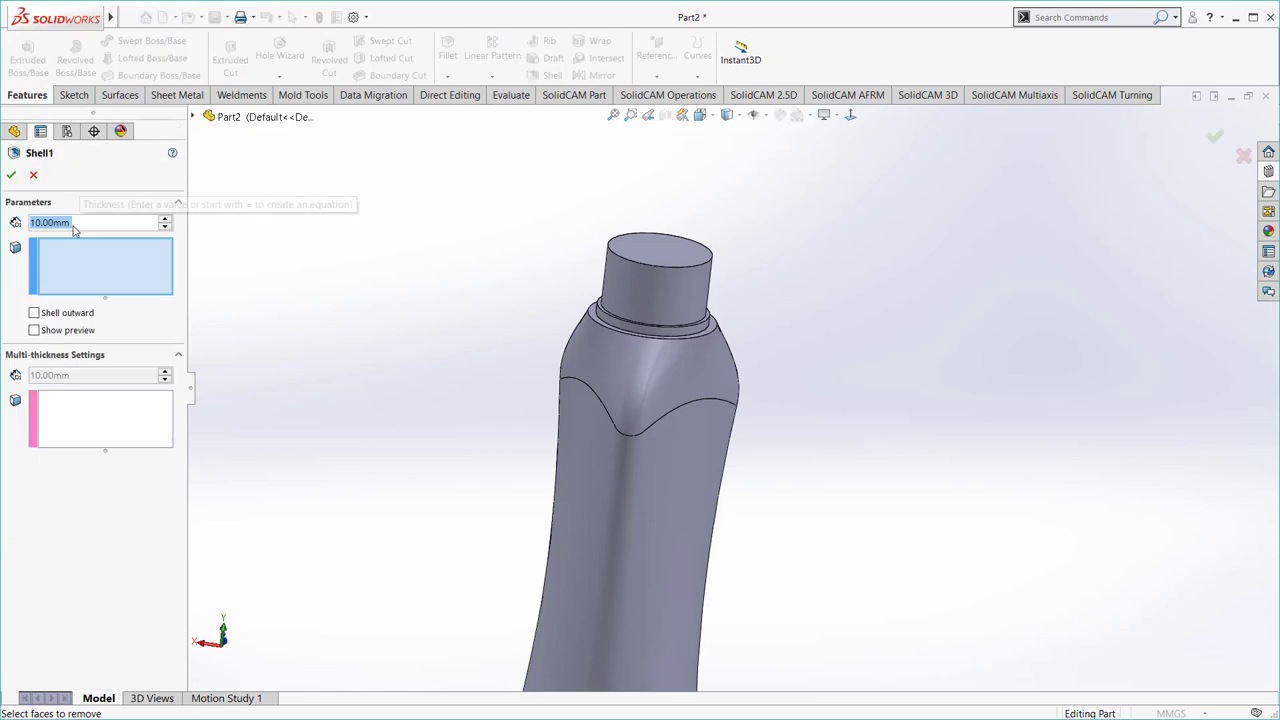
pyautogui.write('1')
pyautogui.press('Return')
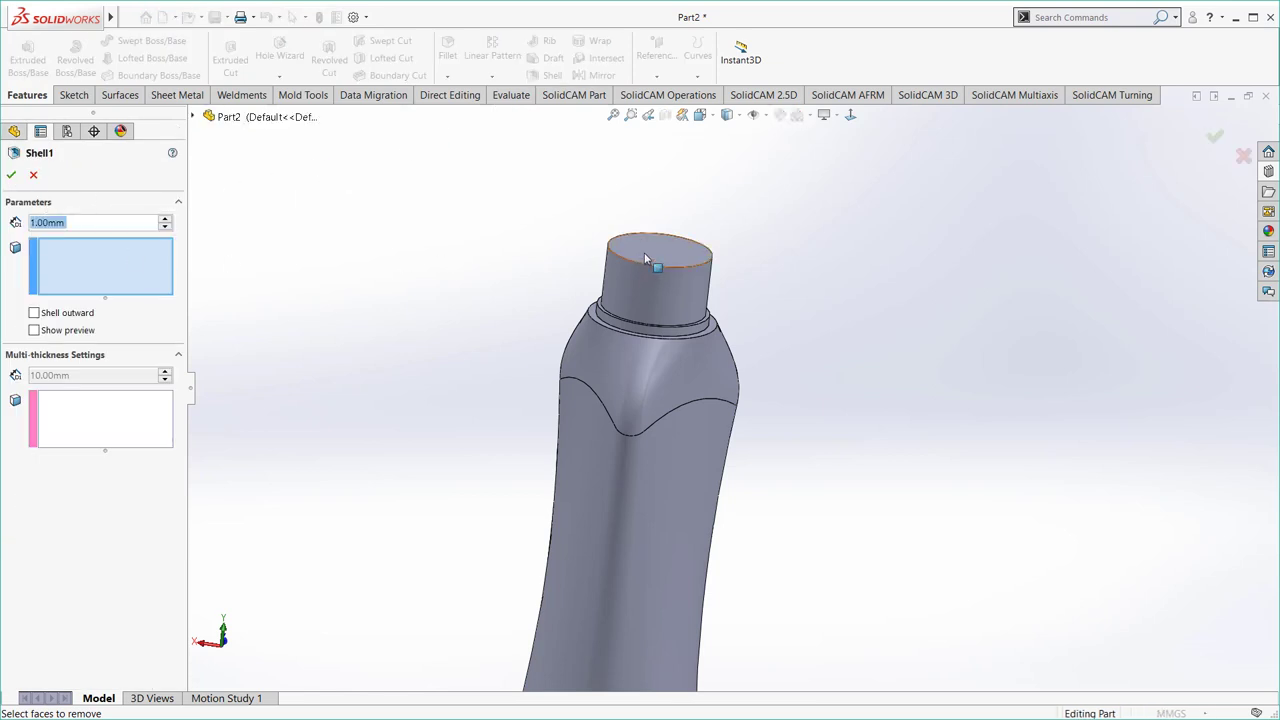
pyautogui.click(644, 258)
# - Give the neck cylindrical and ring faces a 1.5 mm multi-thickness
pyautogui.click(72, 405)
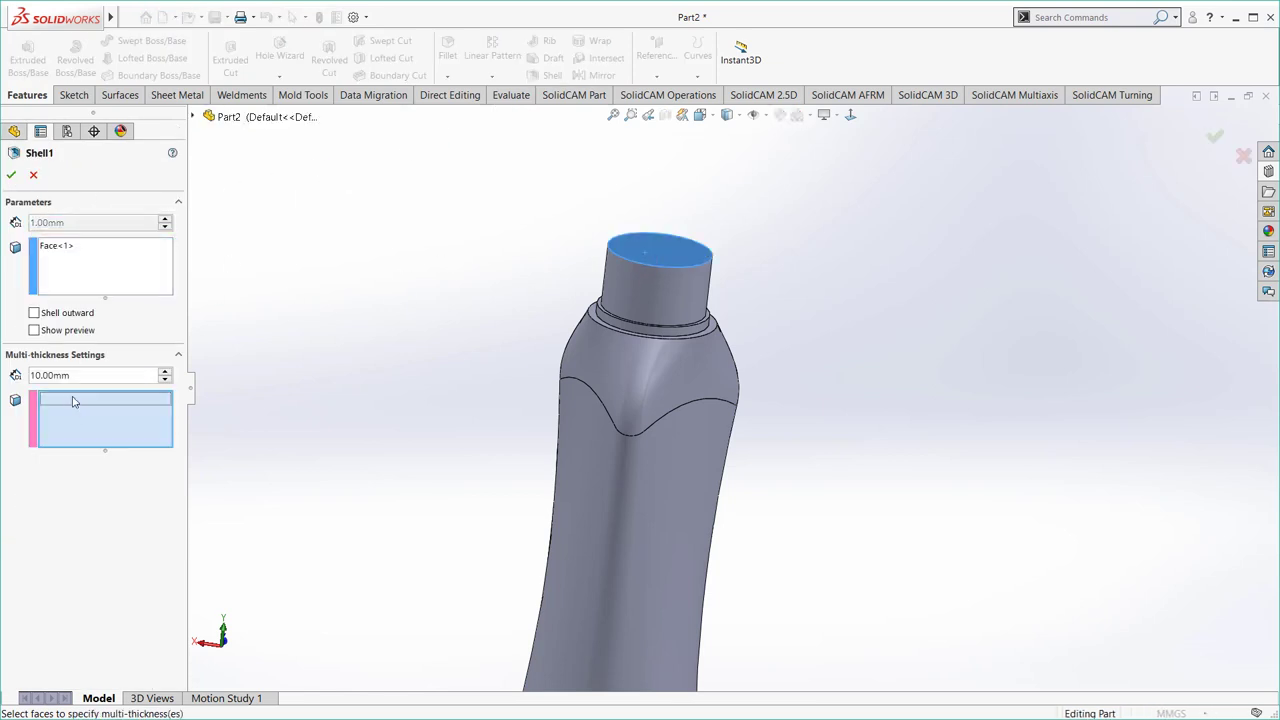
pyautogui.click(631, 292)
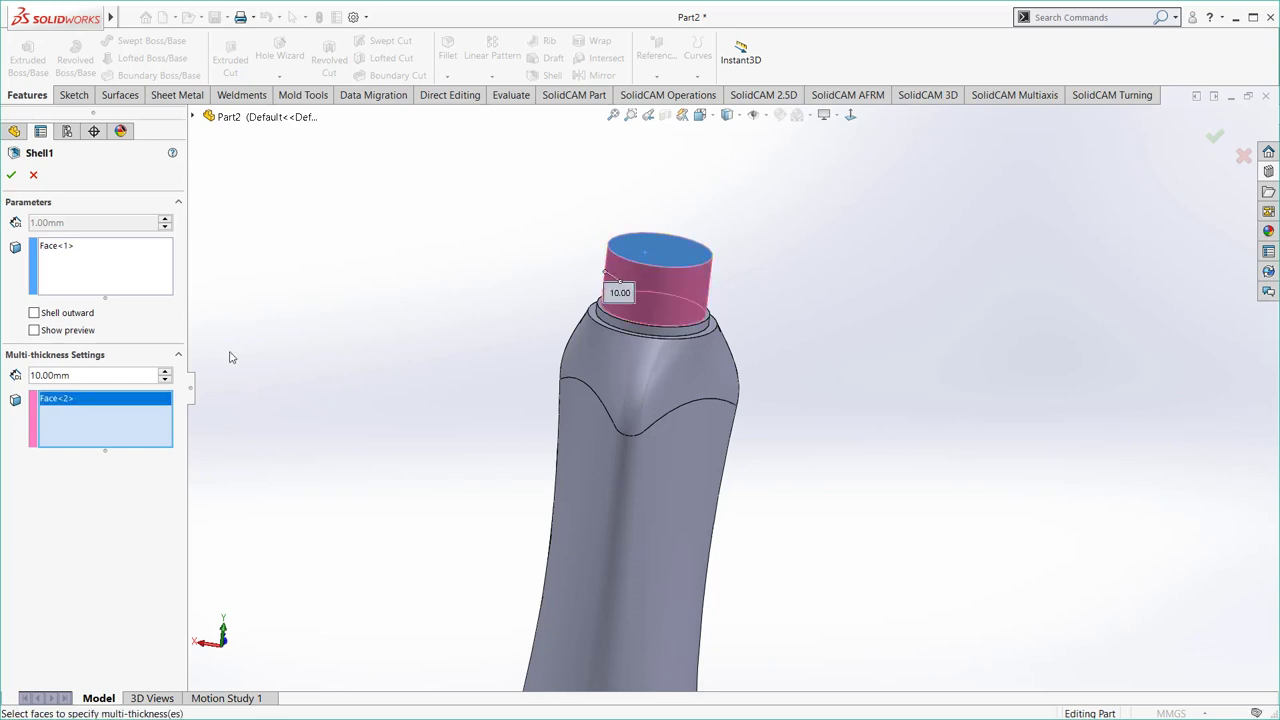
pyautogui.doubleClick(119, 375)
pyautogui.write('1.5')
pyautogui.press('Return')
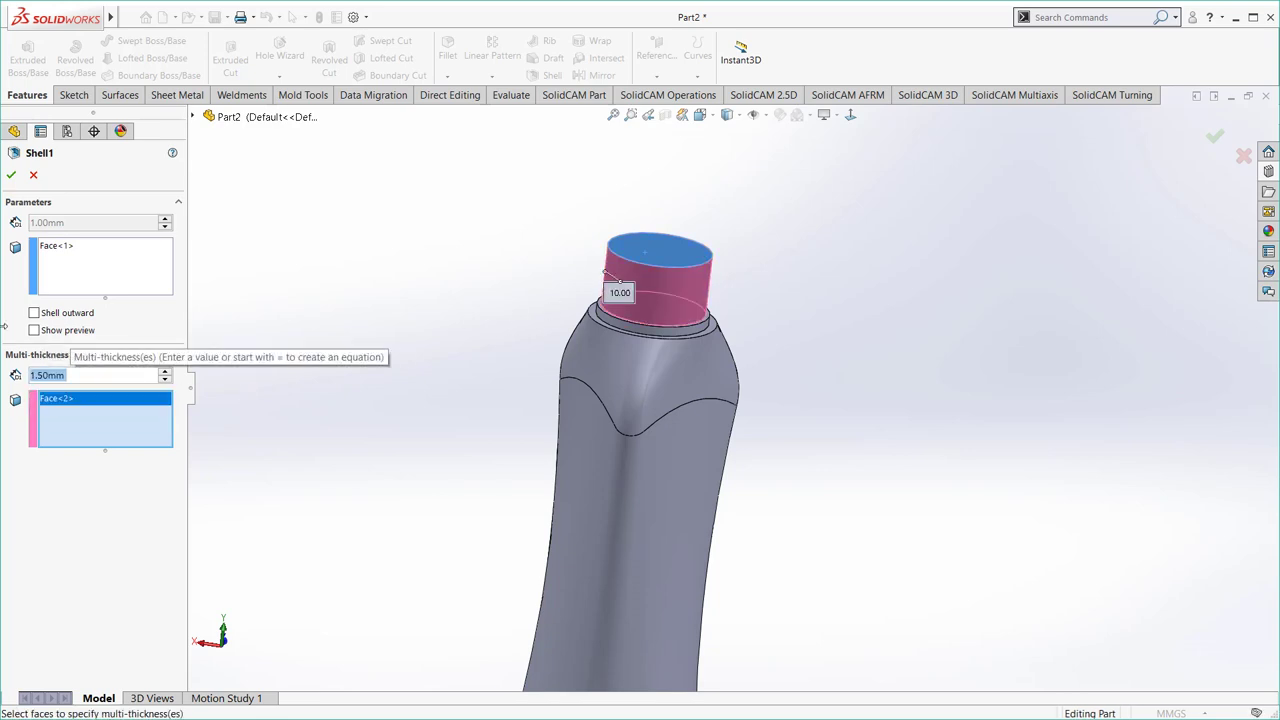
pyautogui.scroll(-3, 618, 328)
pyautogui.scroll(-4, 630, 315)
pyautogui.click(615, 290)
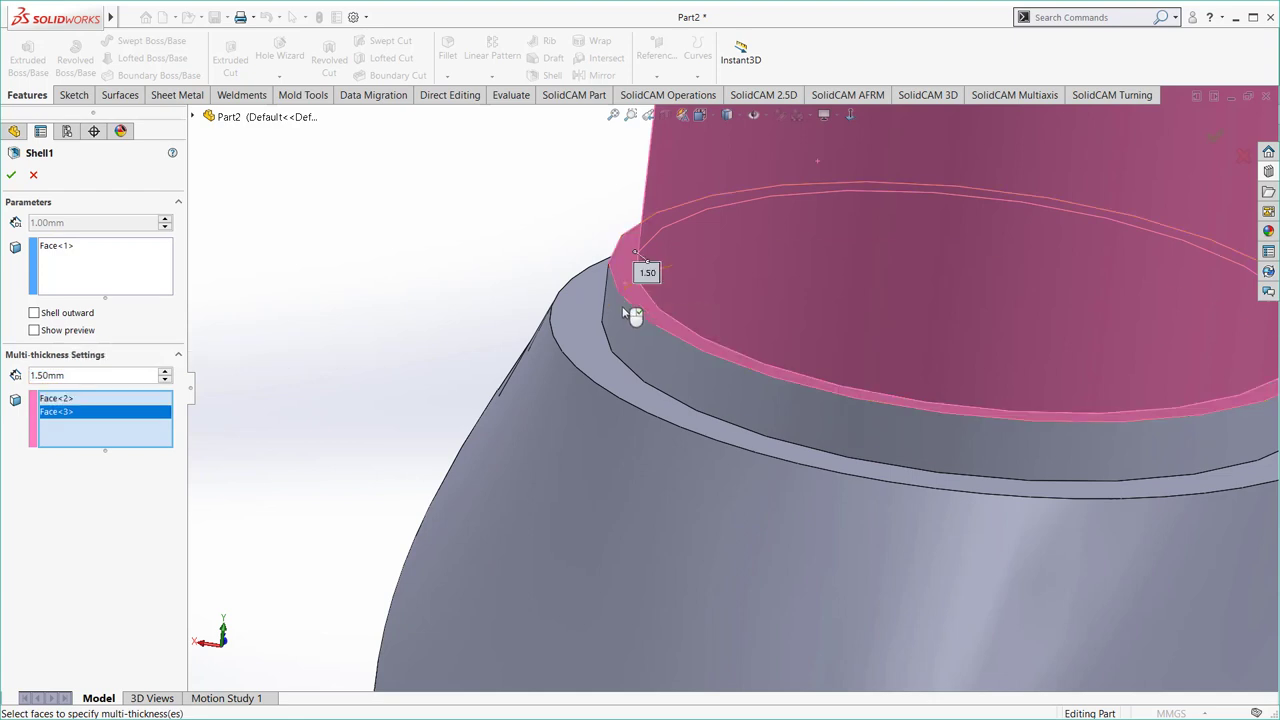
pyautogui.click(600, 340)
pyautogui.scroll(4, 600, 340)
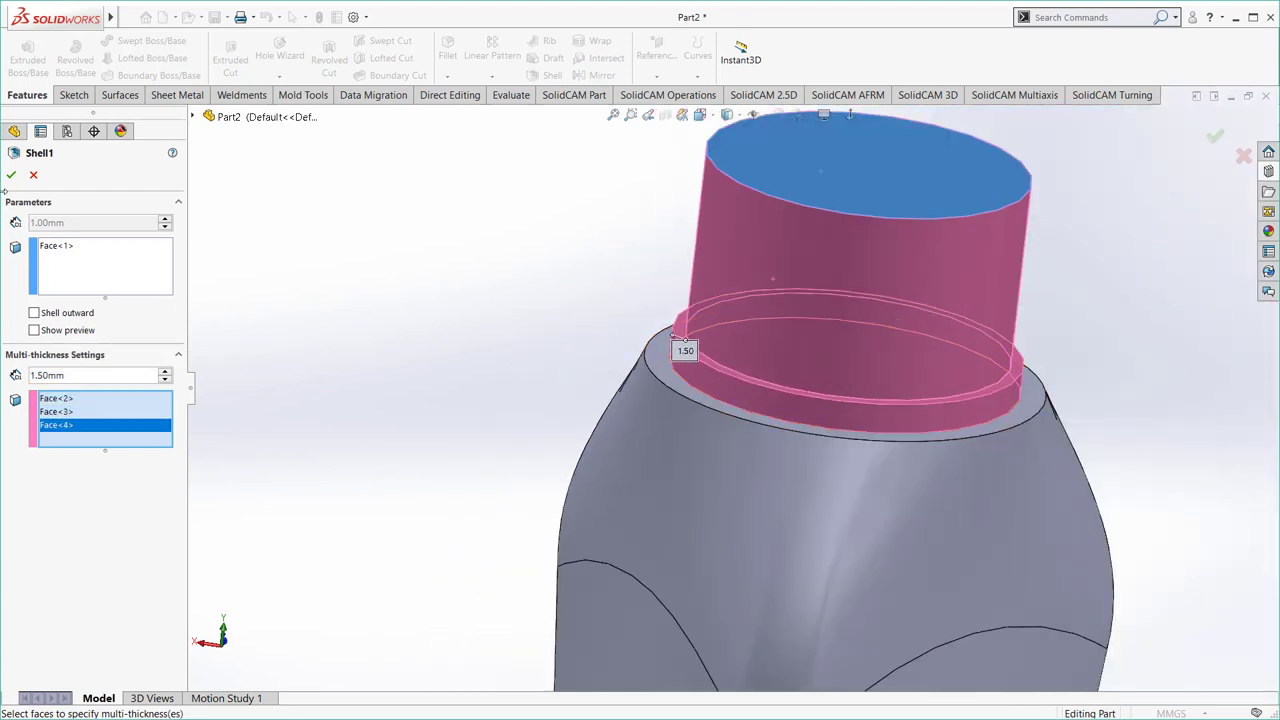
# - Apply Shell1, accept the thickness warning, and review the hollowed bottle
pyautogui.click(11, 175)
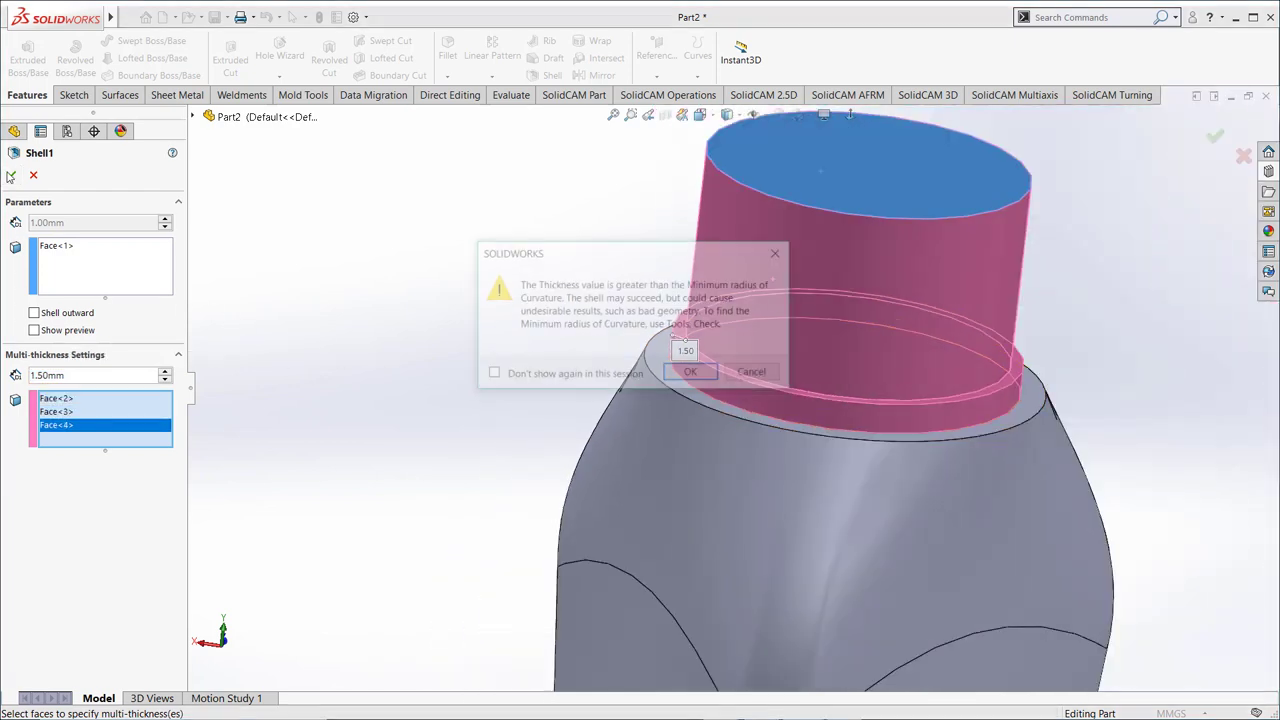
pyautogui.click(692, 374)
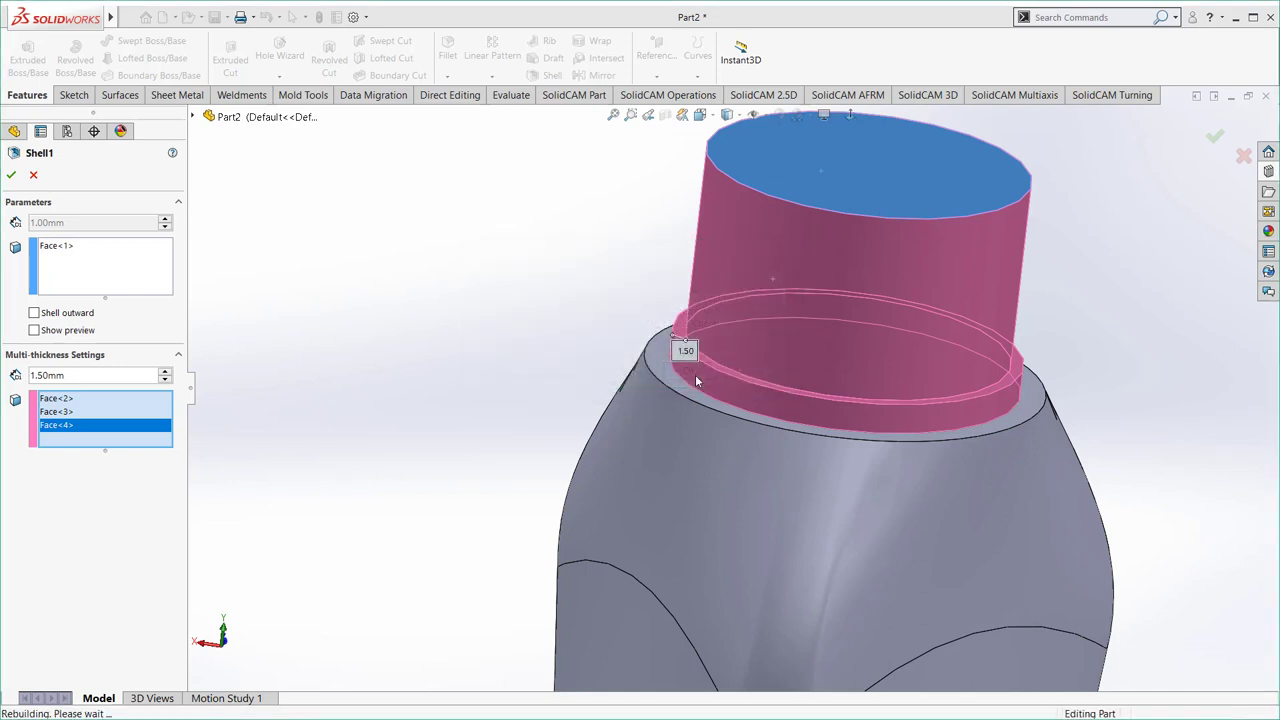
pyautogui.moveTo(697, 381); pyautogui.dragTo(594, 420, button='middle')
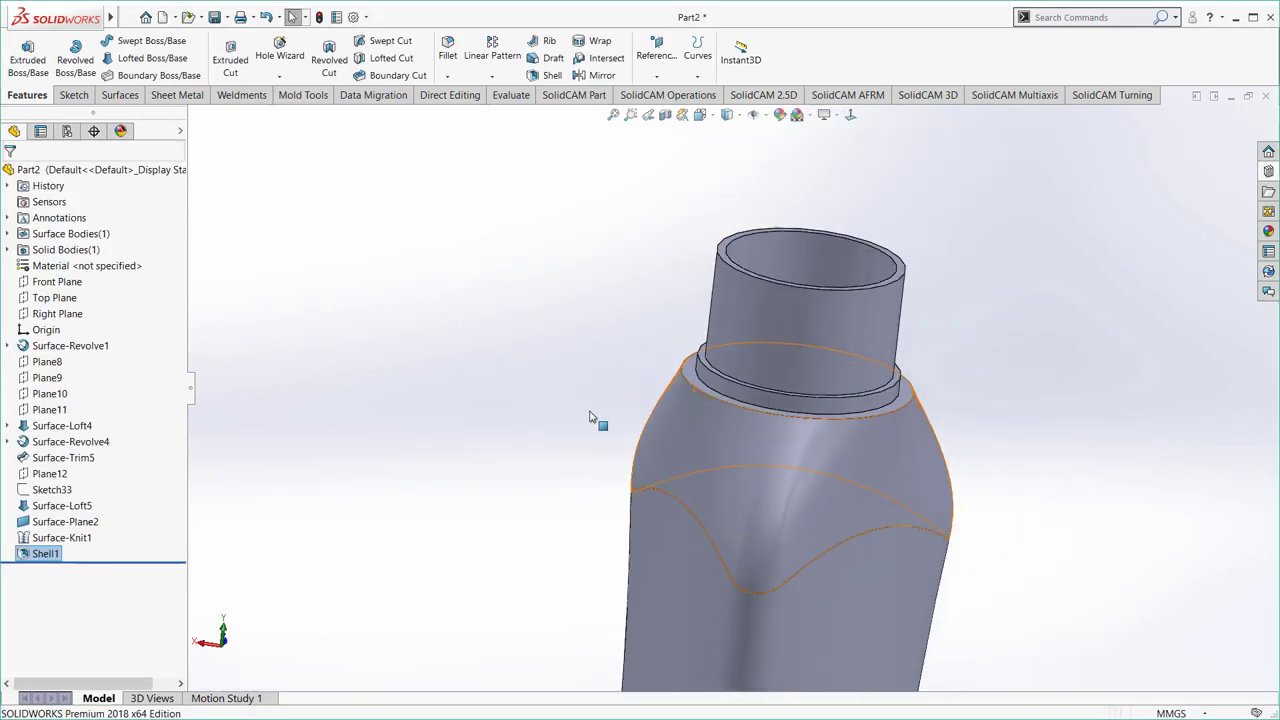
pyautogui.click(45, 553)
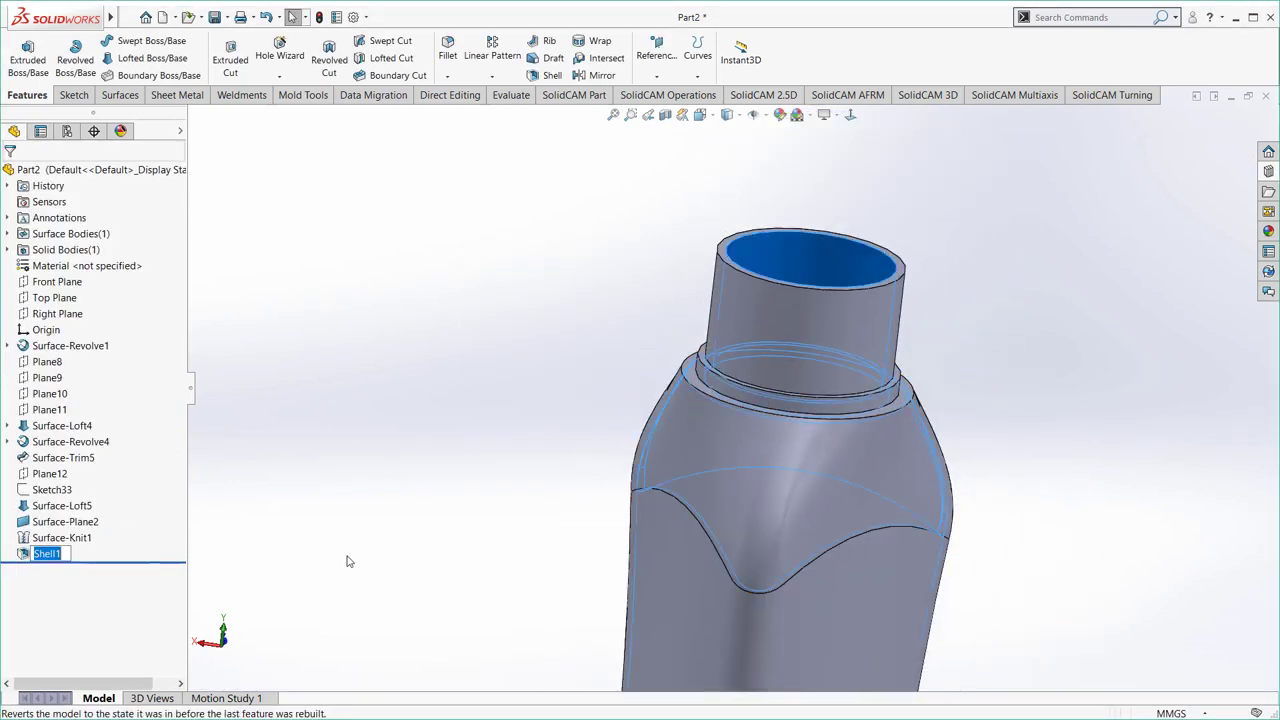
pyautogui.click(699, 392)
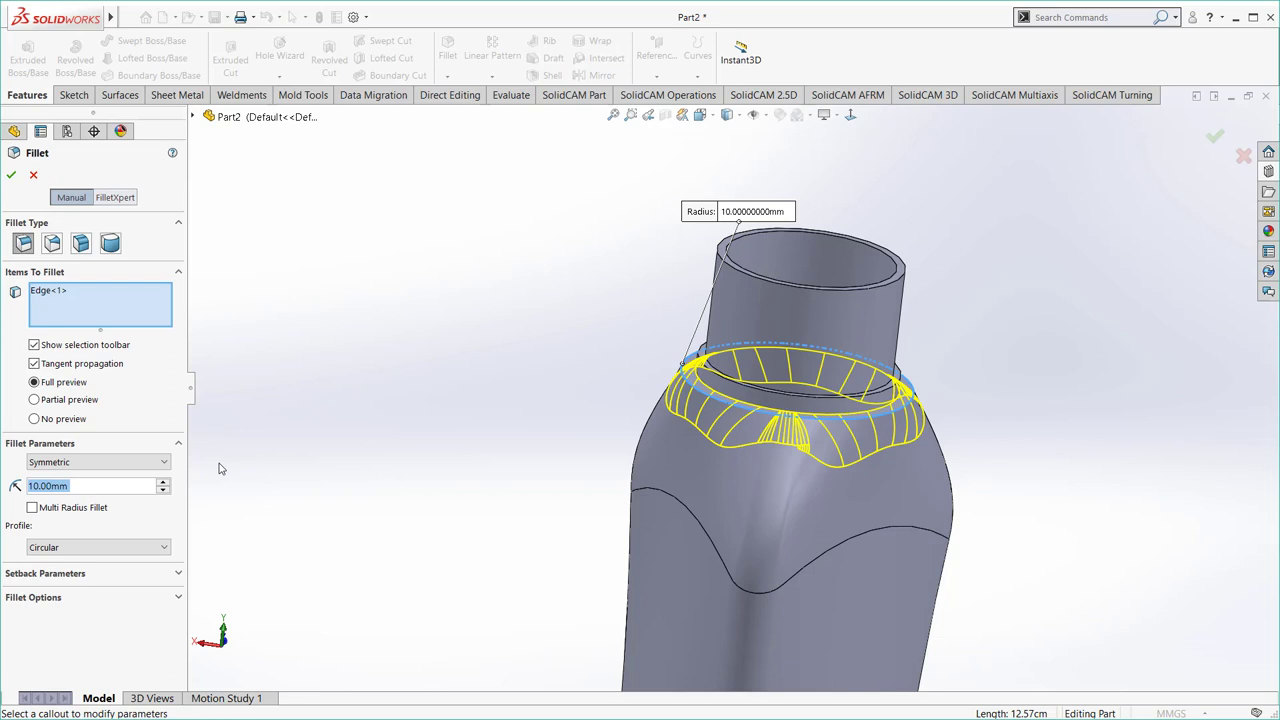
pyautogui.write('3')
pyautogui.press('Return')
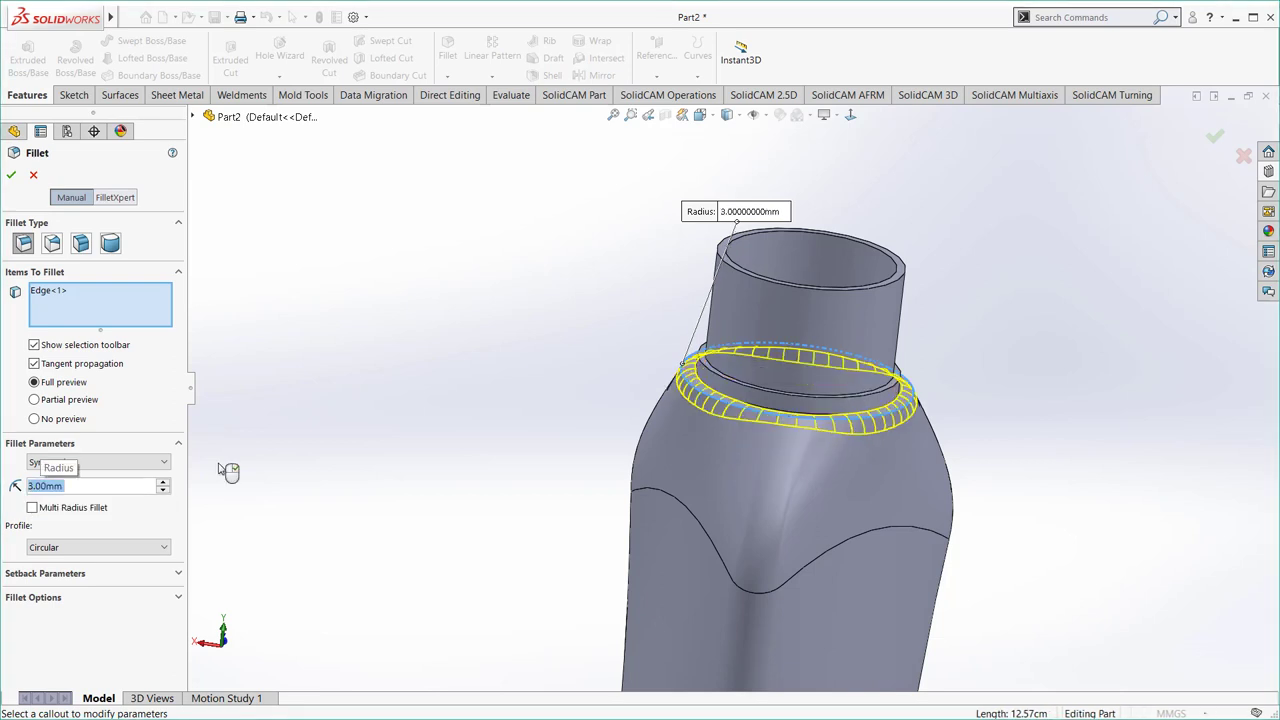
pyautogui.write('2')
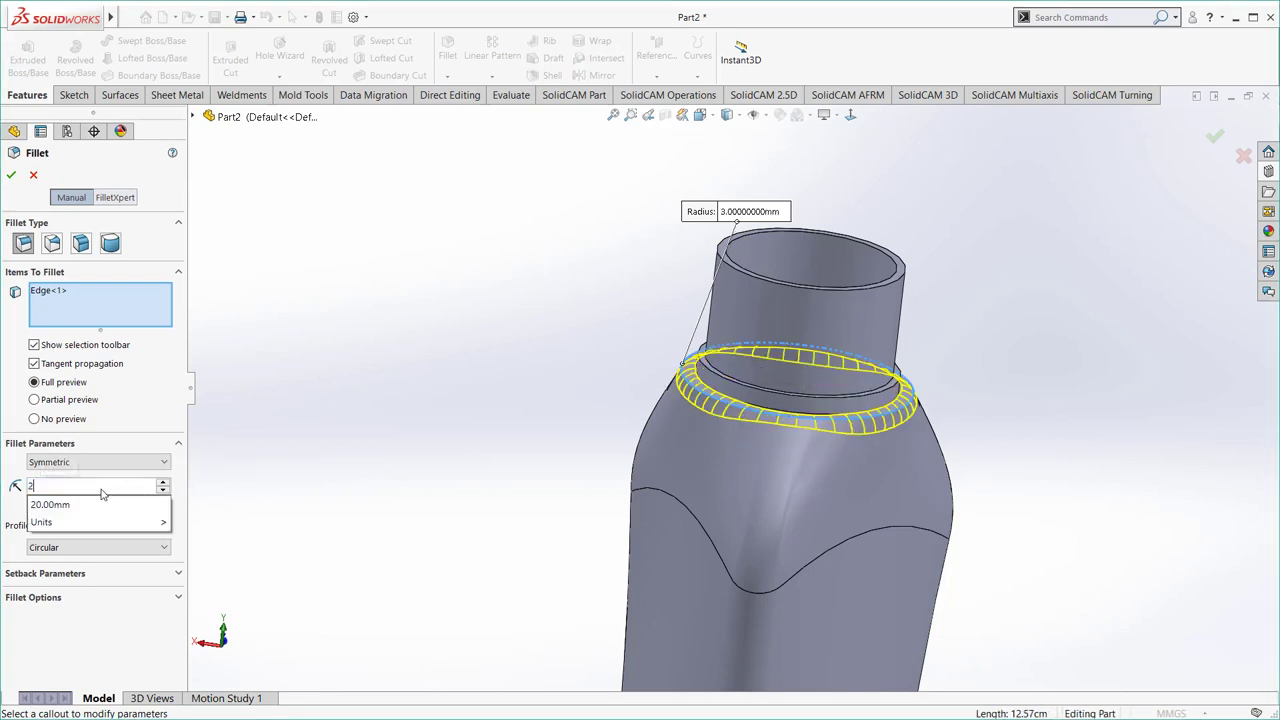
pyautogui.press('Return')
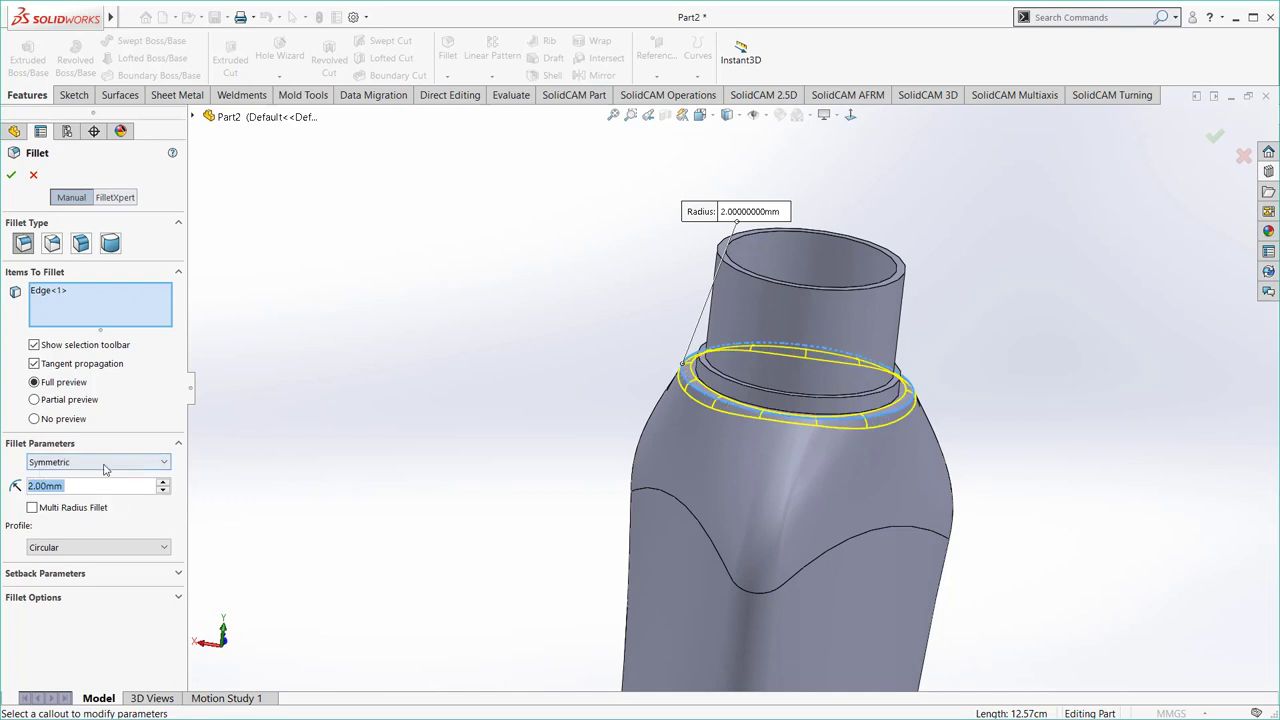
pyautogui.click(106, 462)
pyautogui.click(100, 475)
pyautogui.click(87, 547)
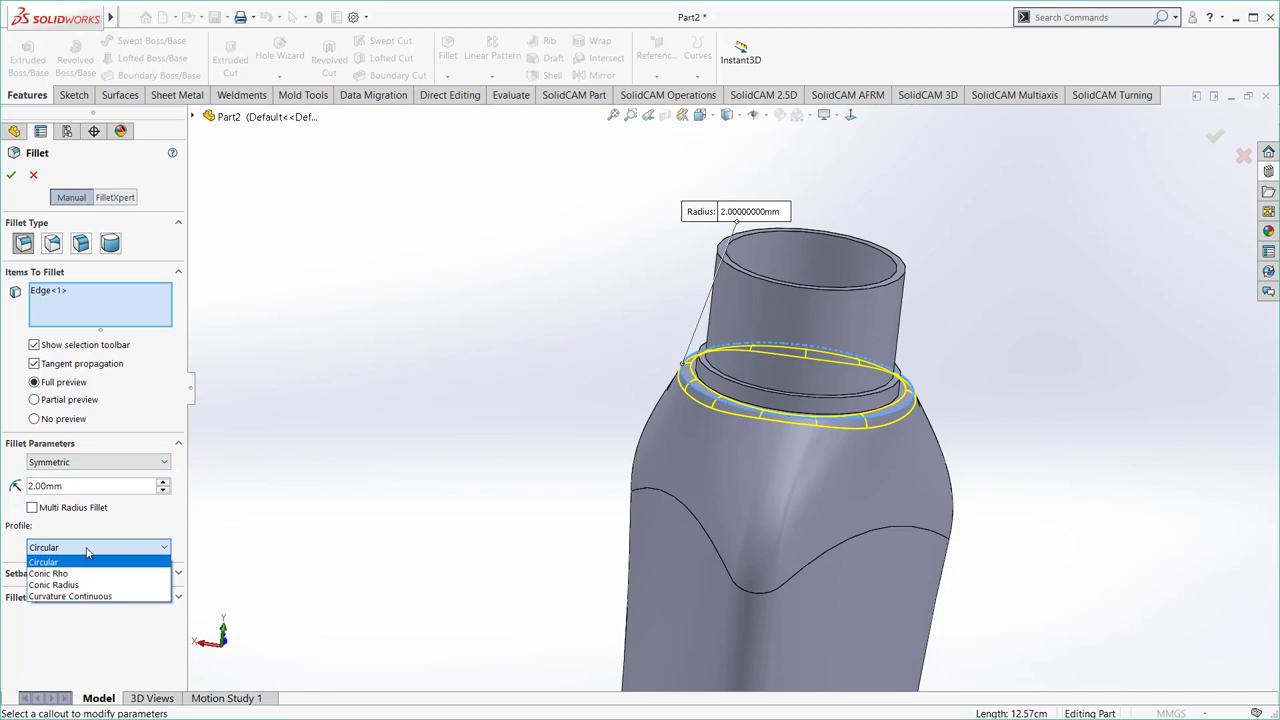
pyautogui.click(87, 550)
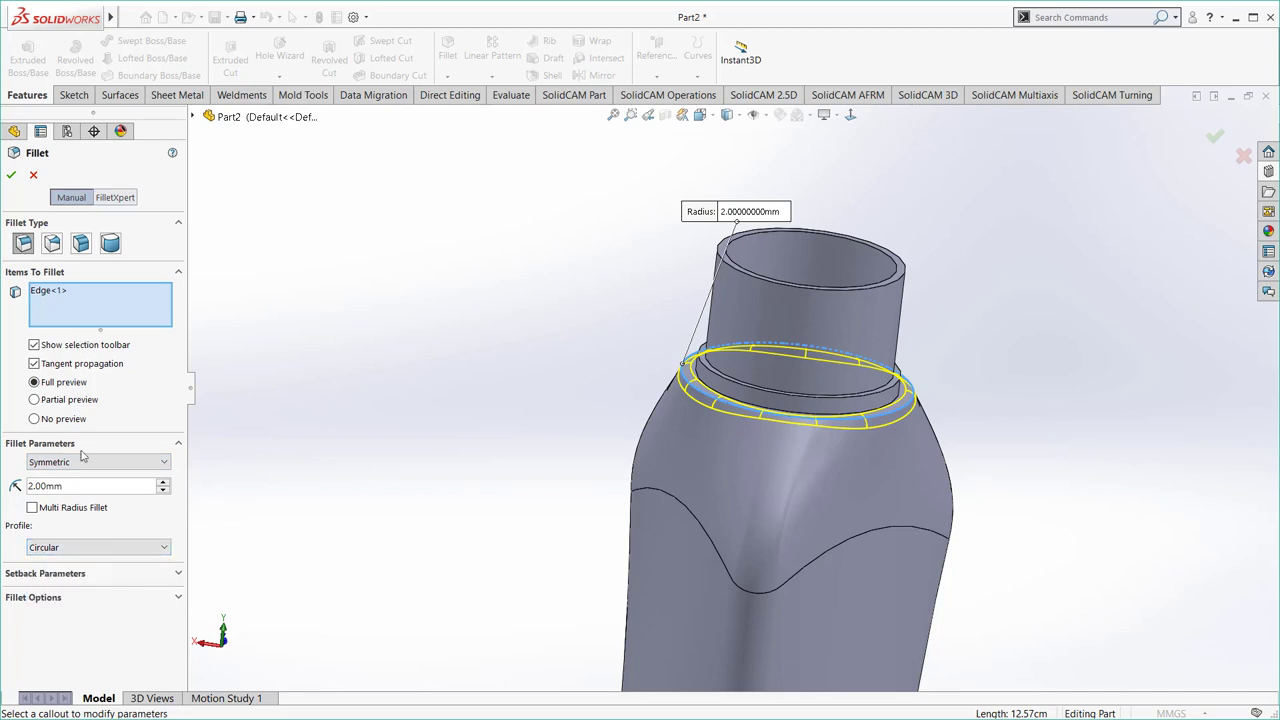
pyautogui.doubleClick(67, 487)
pyautogui.write('3')
pyautogui.press('Return')
pyautogui.click(11, 175)
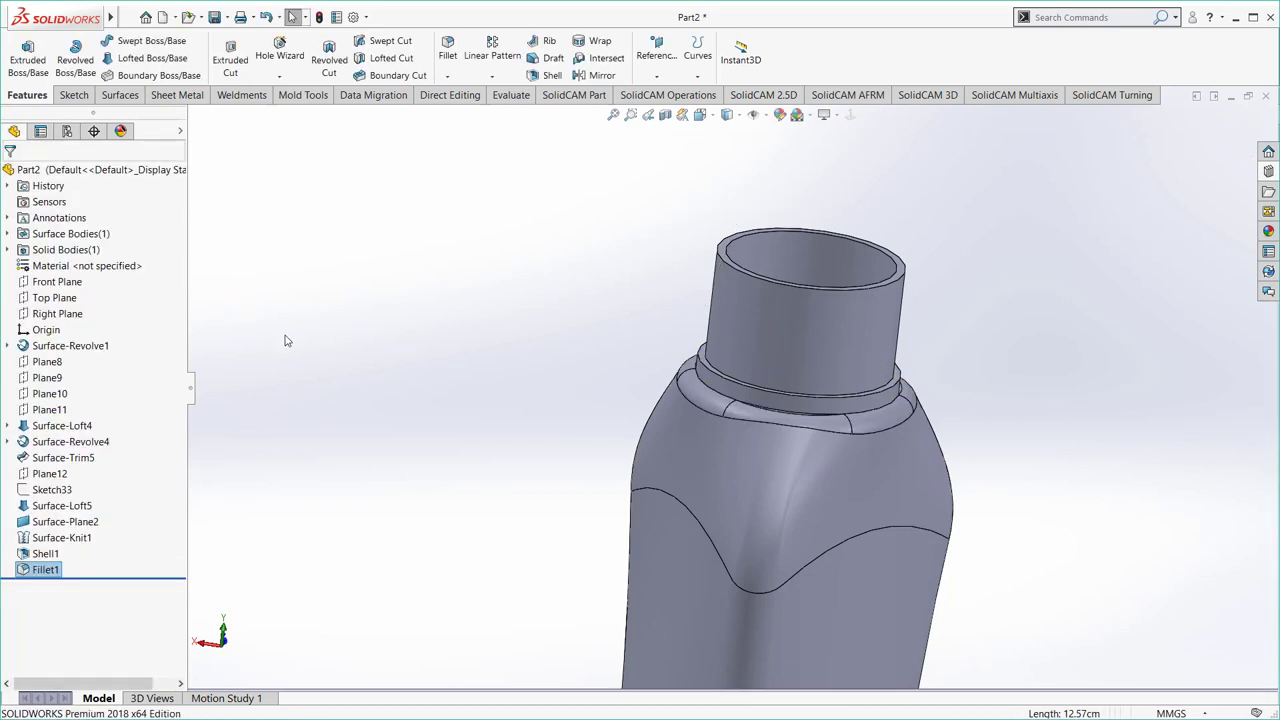
pyautogui.moveTo(403, 380)
pyautogui.mouseDown(button='middle')
pyautogui.moveTo(477, 431)
pyautogui.moveTo(451, 428)
pyautogui.moveTo(199, 546)
pyautogui.mouseUp(button='middle')
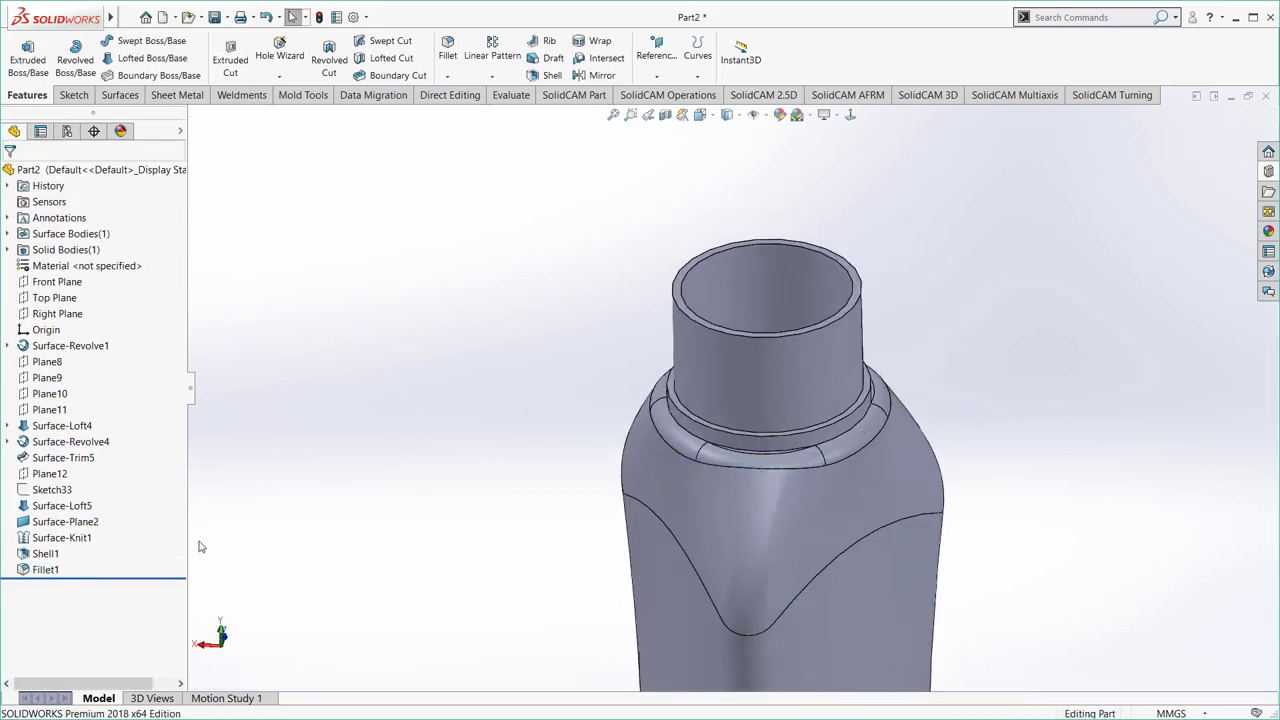
pyautogui.click(45, 569)
pyautogui.rightClick(45, 569)
pyautogui.click(78, 510)
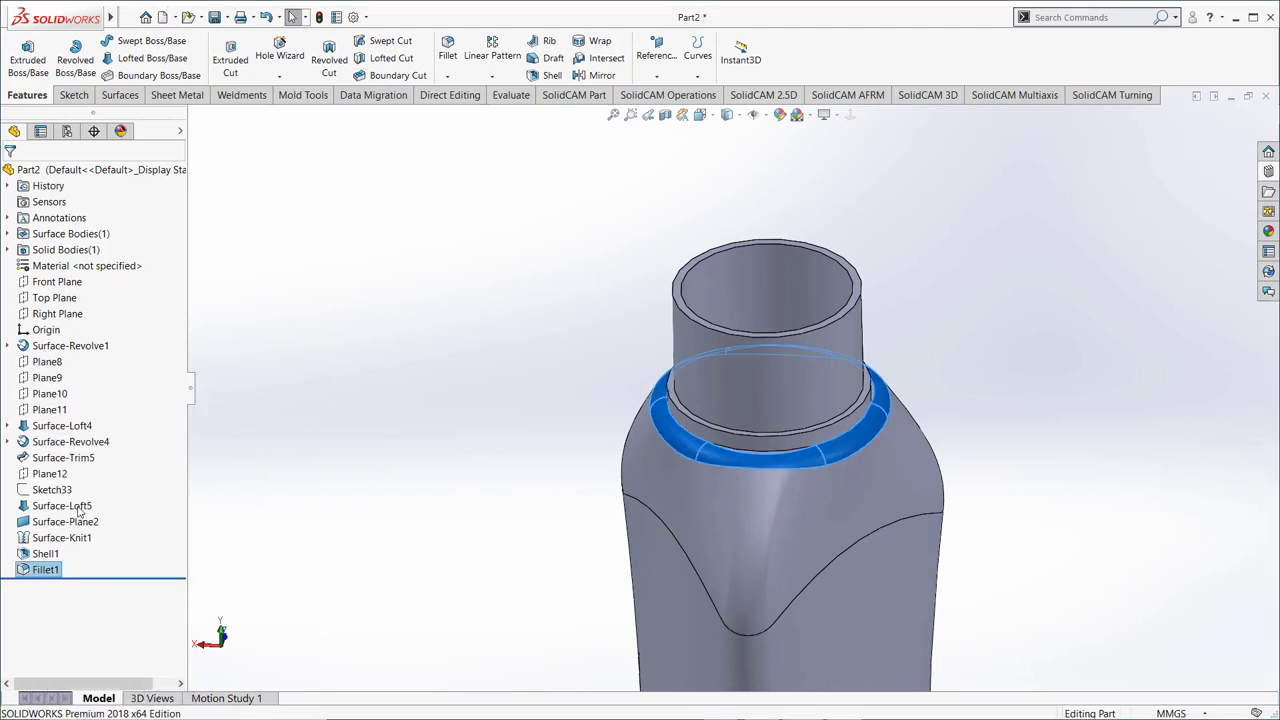
pyautogui.click(736, 265)
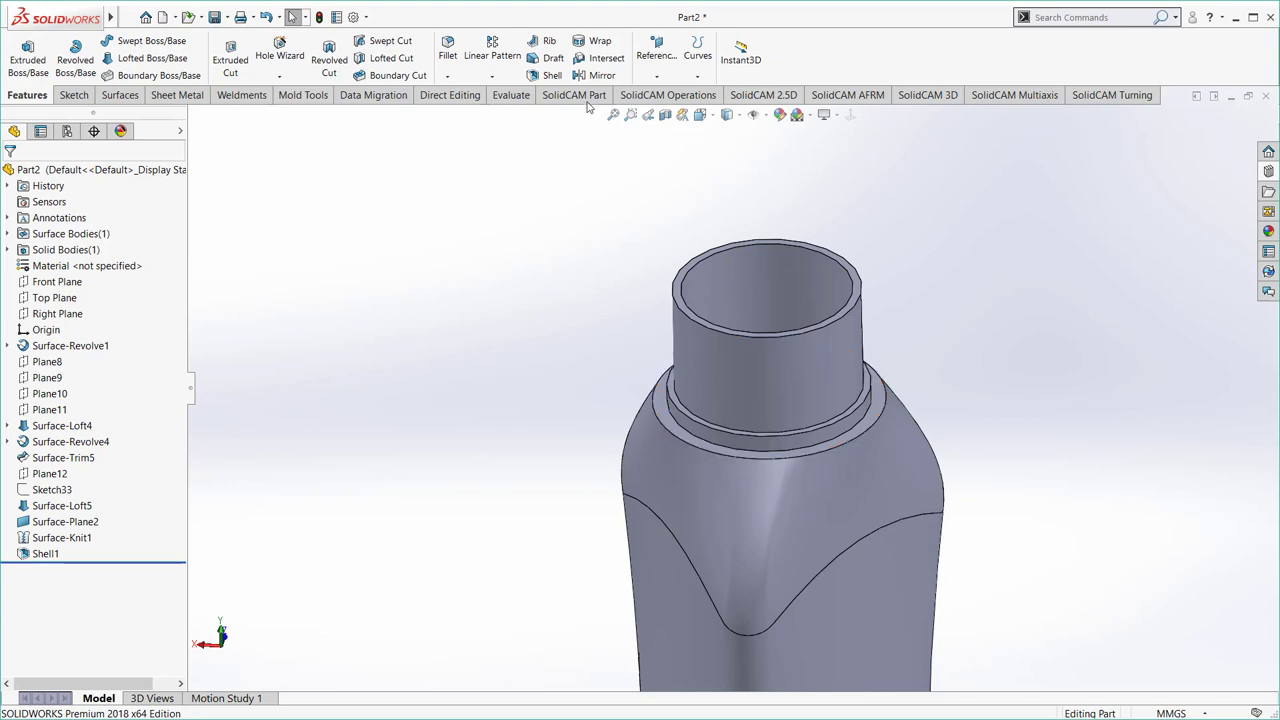
# - Configure a Face Fillet from shoulder to neck ring face, using the ring edge as hold line
pyautogui.click(448, 48)
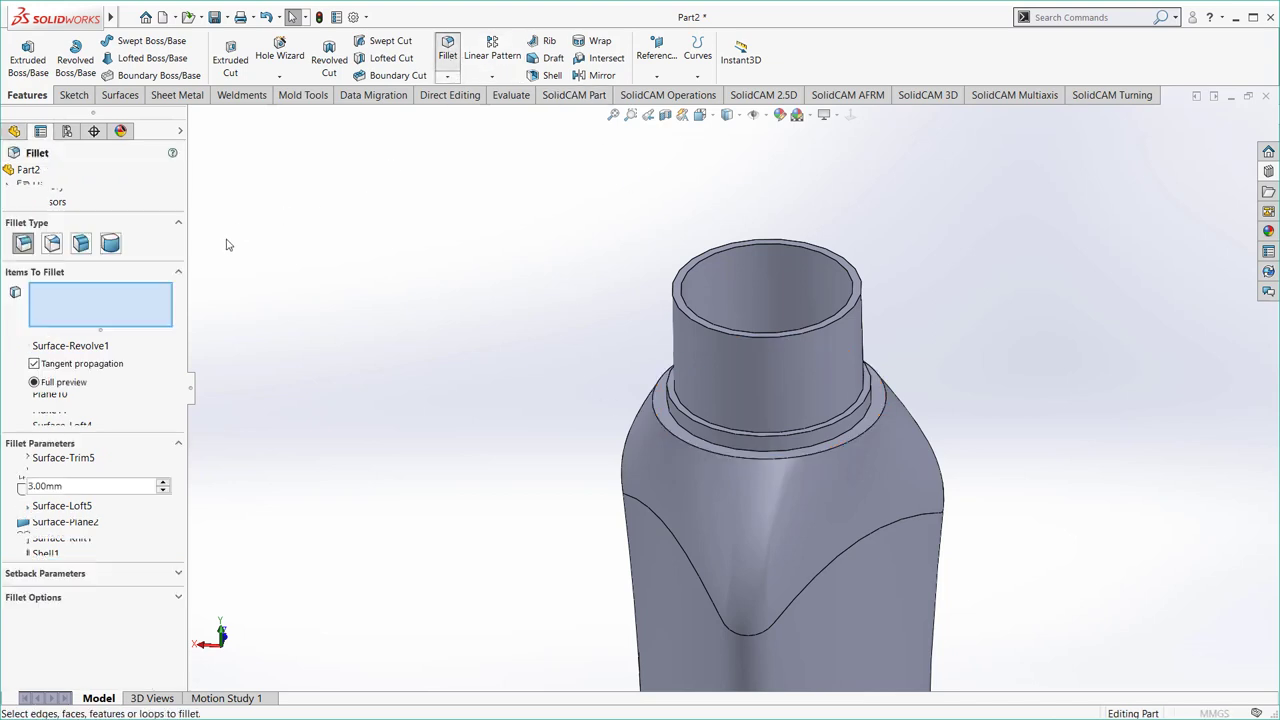
pyautogui.click(82, 244)
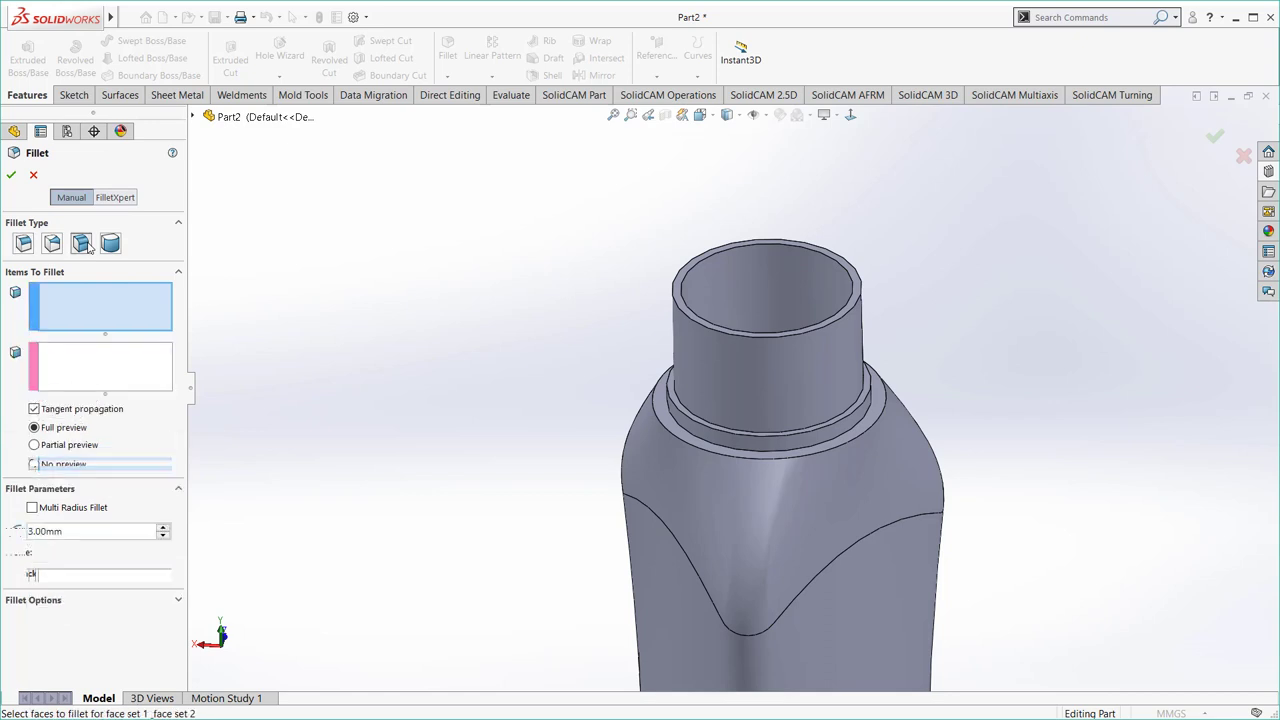
pyautogui.click(646, 470)
pyautogui.click(96, 380)
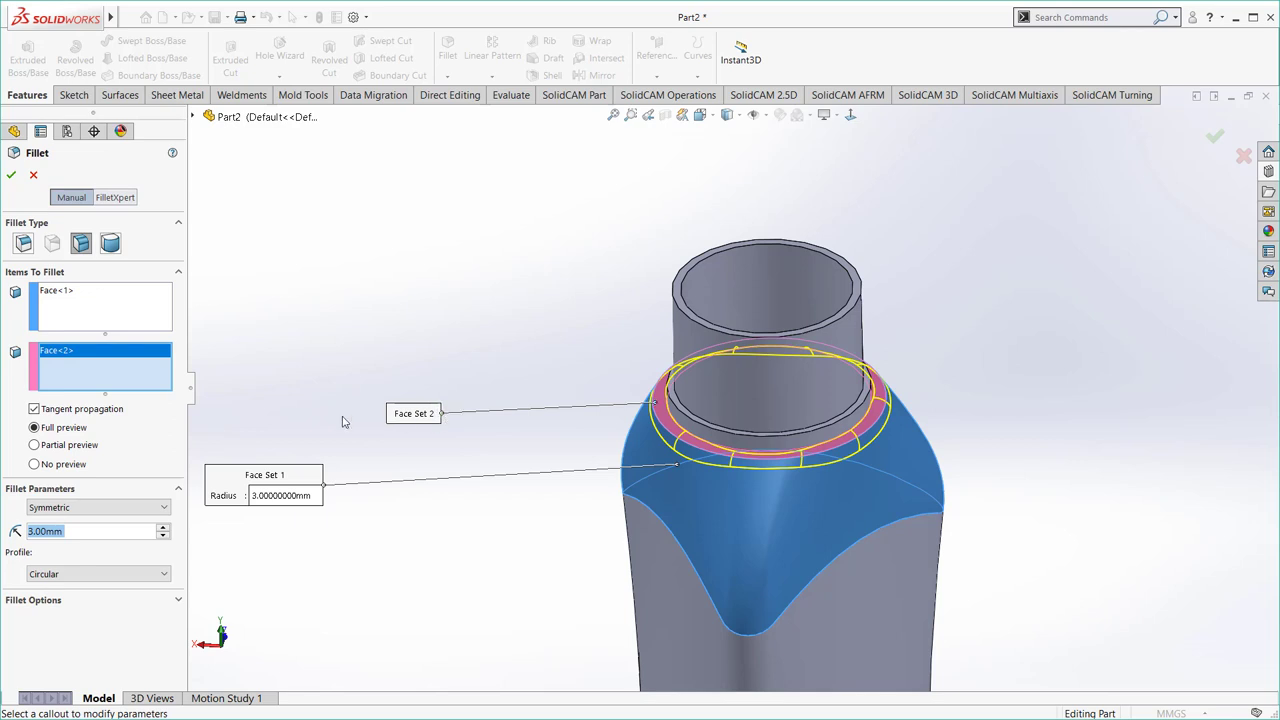
pyautogui.click(66, 508)
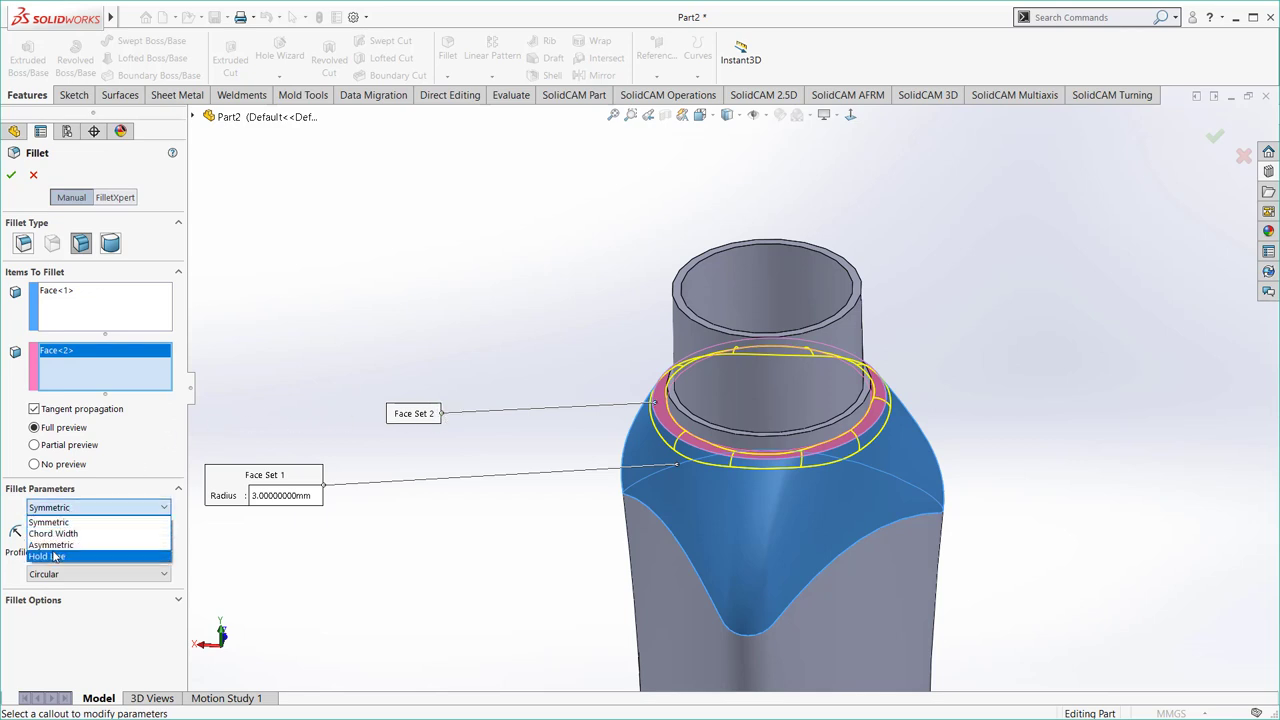
pyautogui.click(50, 556)
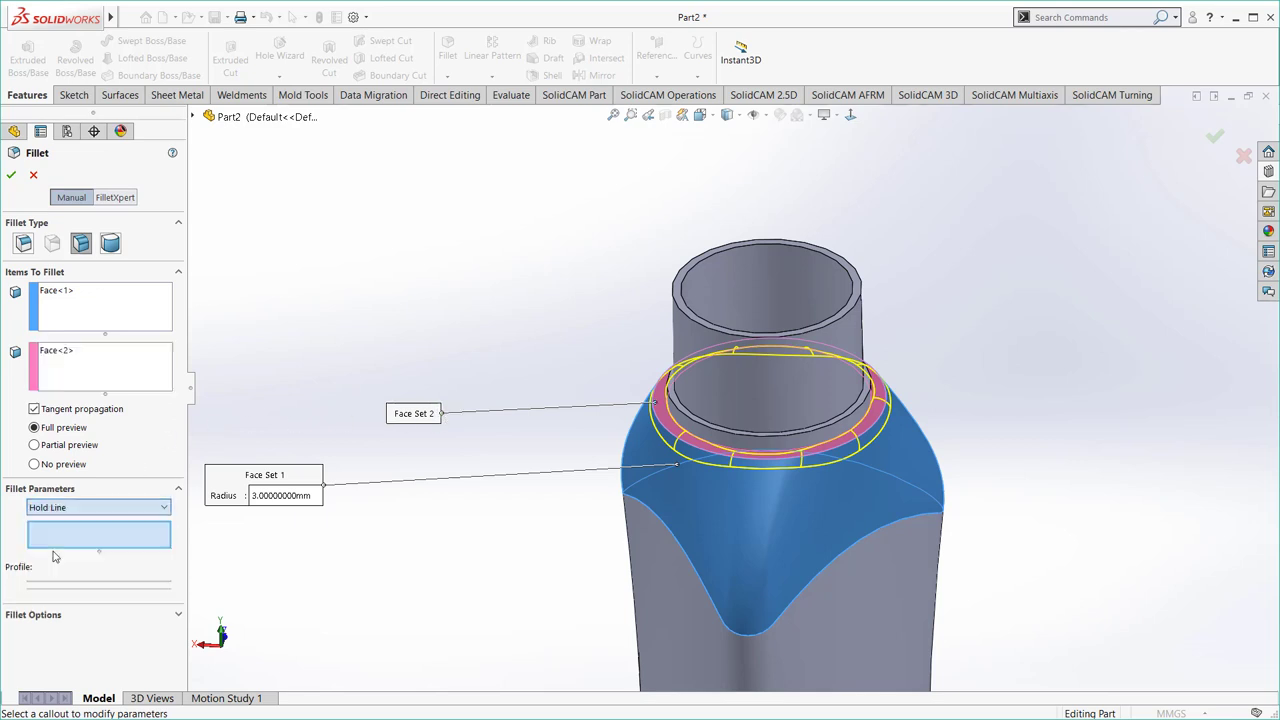
pyautogui.click(680, 432)
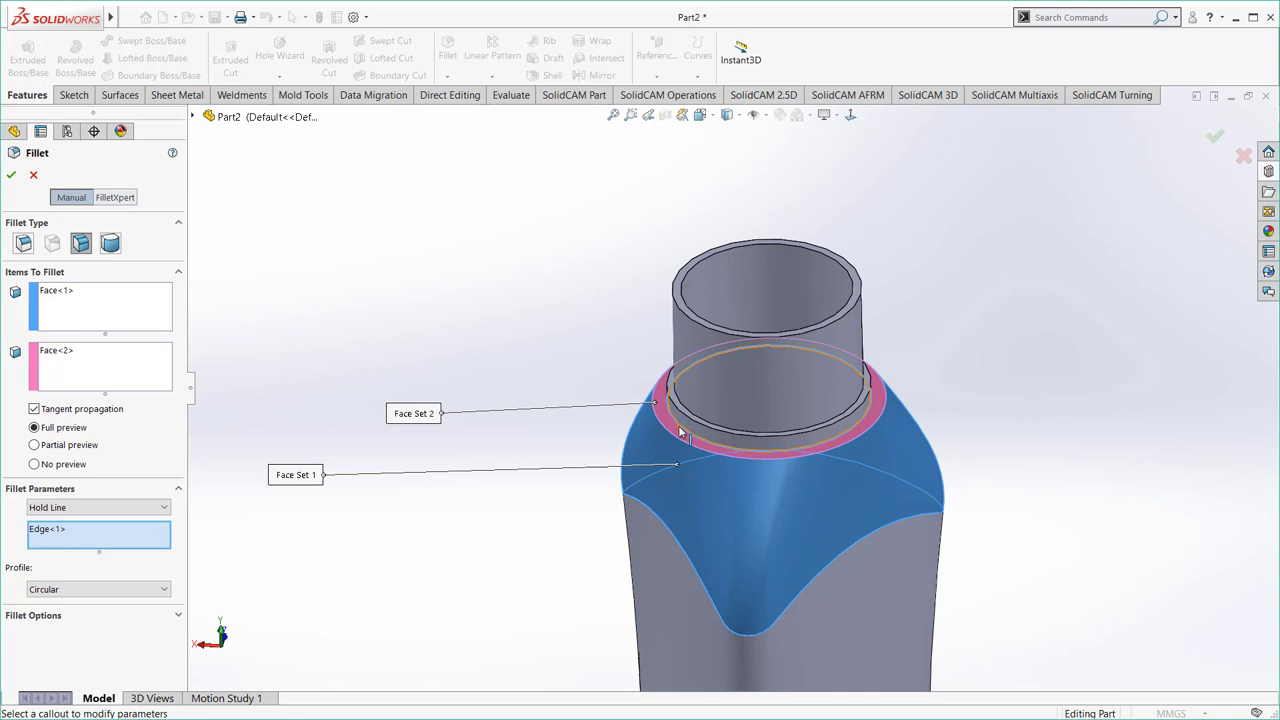
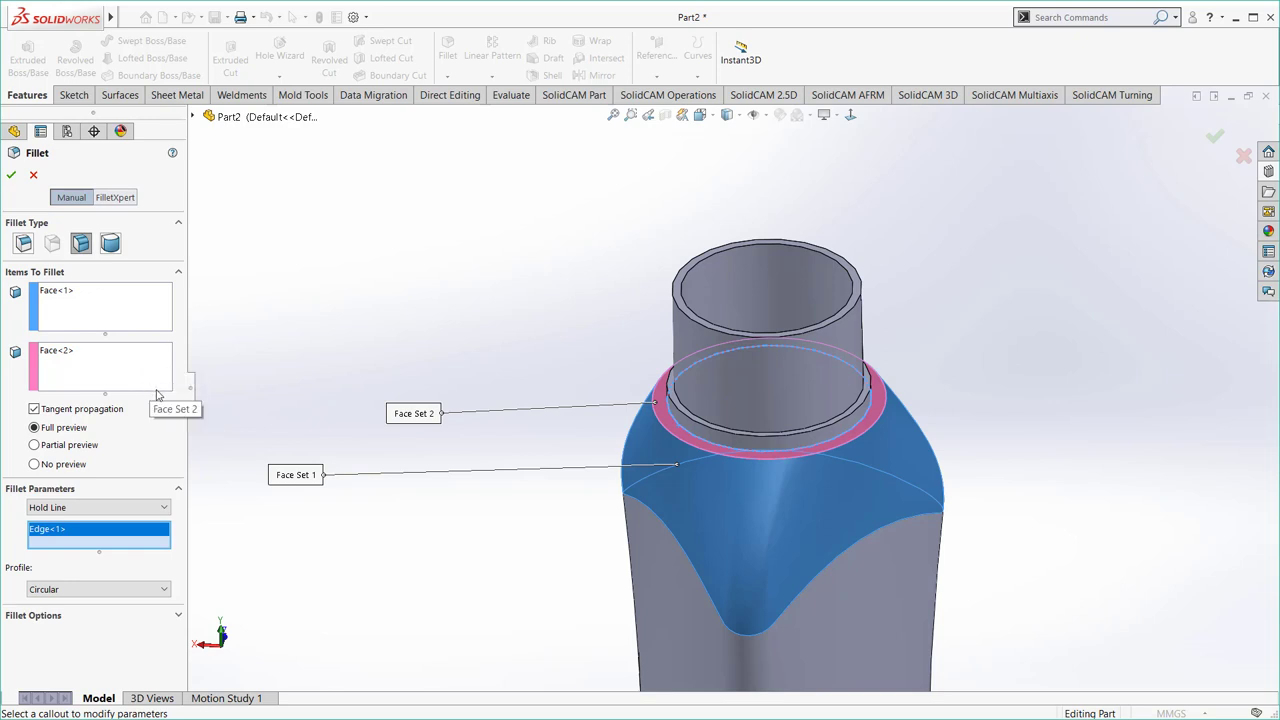
# - Replace the face fillet's hold-line edge with the collar edge, then cancel the fillet
pyautogui.click(54, 508)
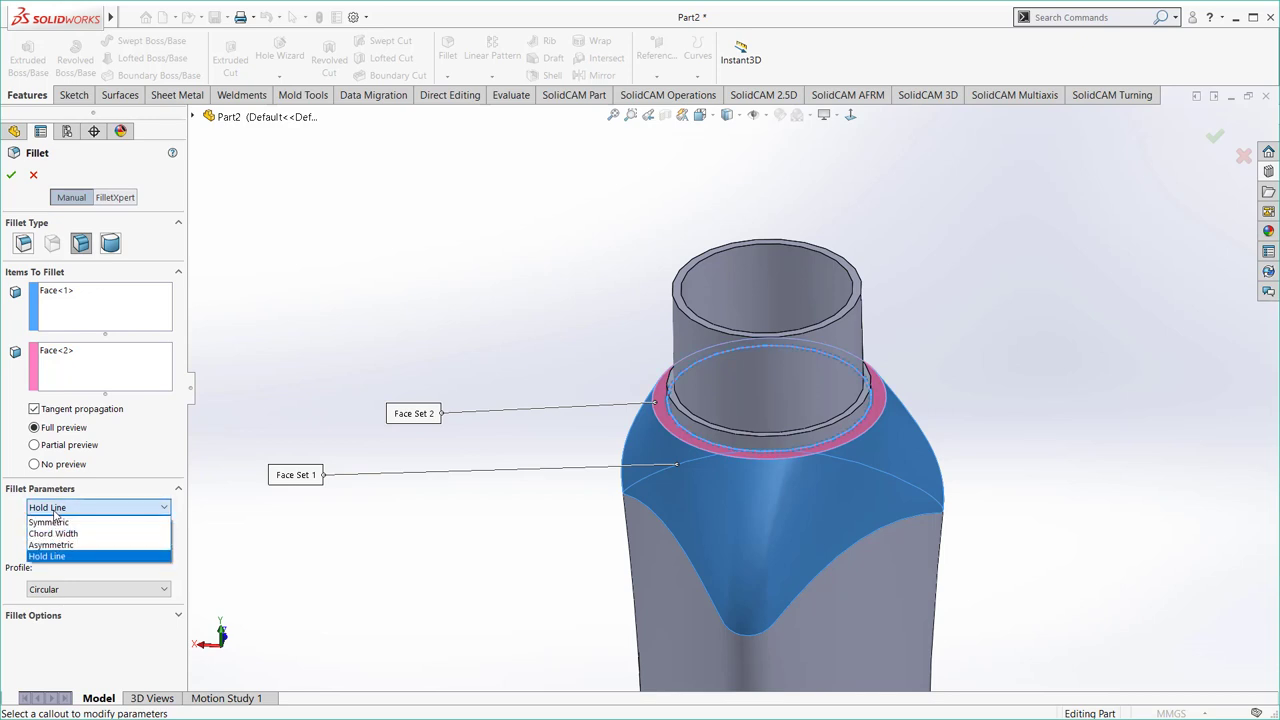
pyautogui.click(55, 510)
pyautogui.click(84, 369)
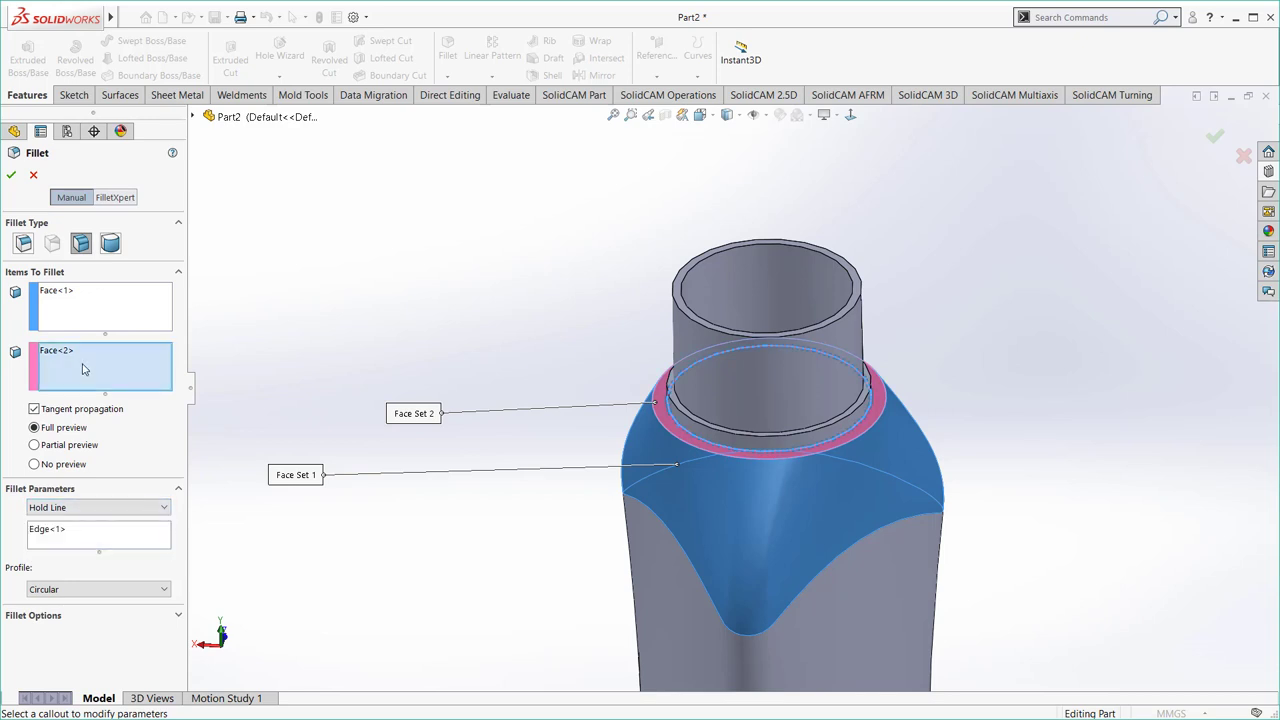
pyautogui.click(53, 532)
pyautogui.rightClick(51, 537)
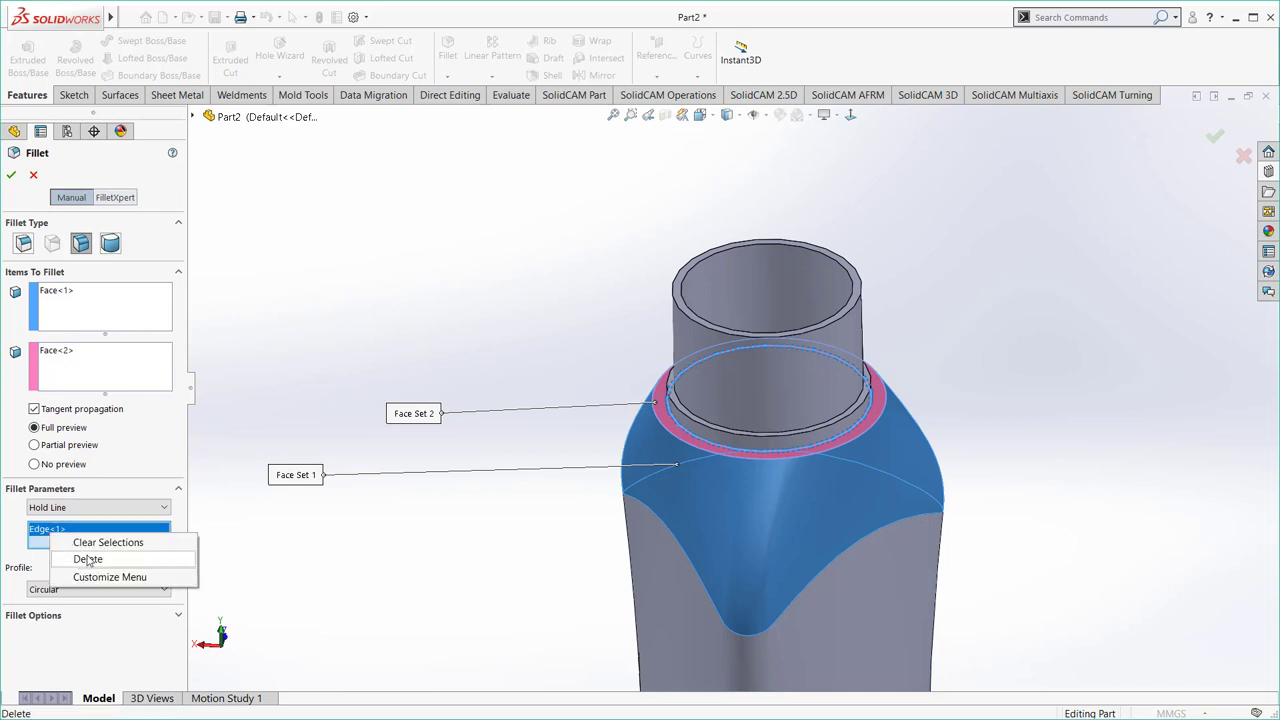
pyautogui.click(88, 557)
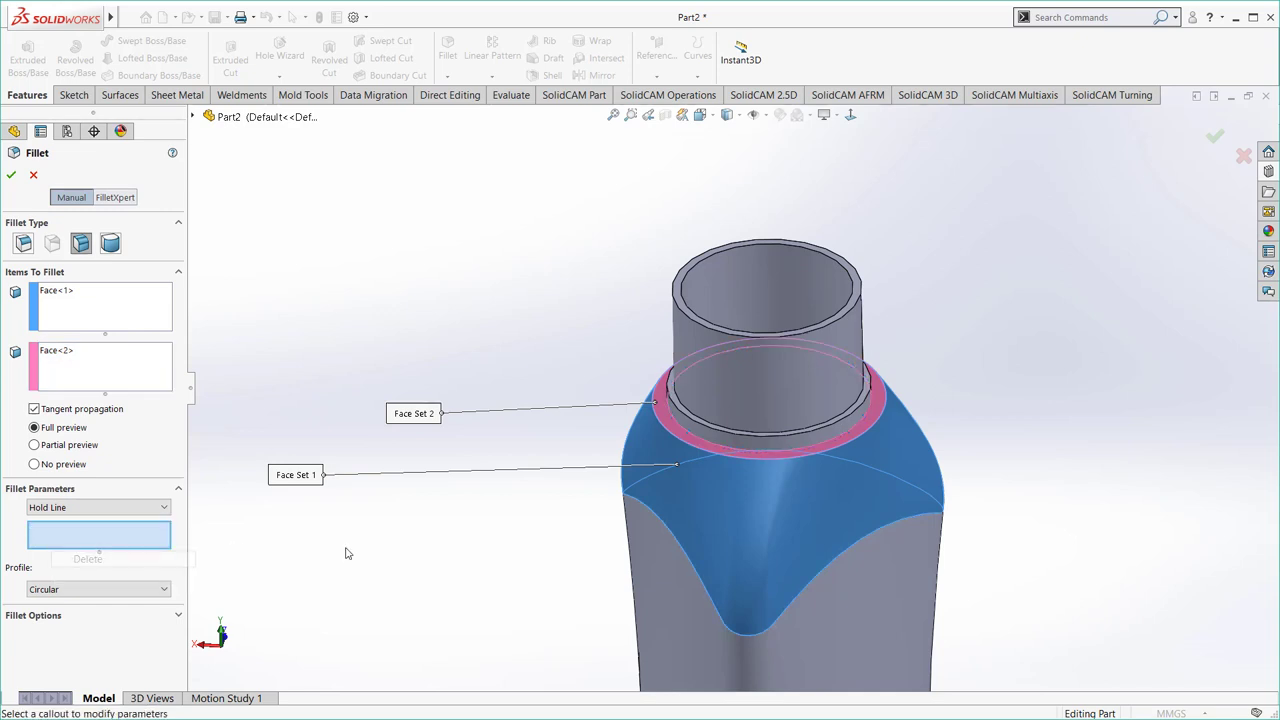
pyautogui.click(663, 431)
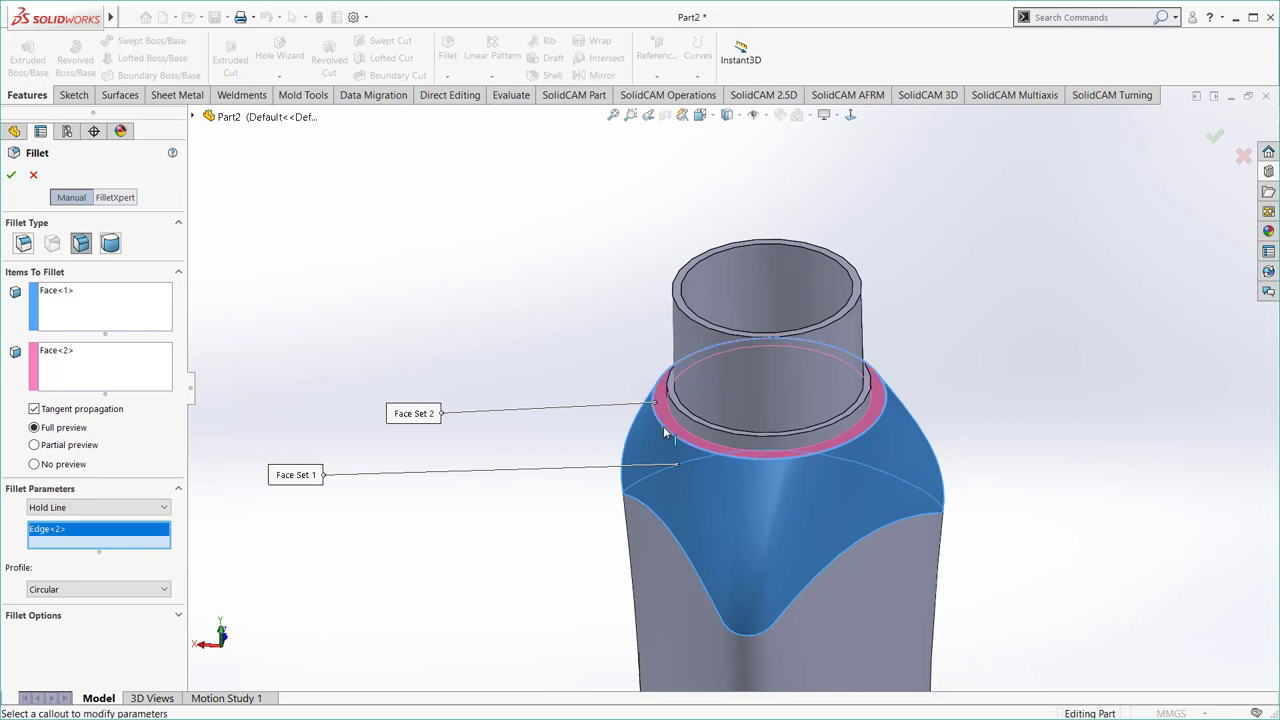
pyautogui.click(11, 175)
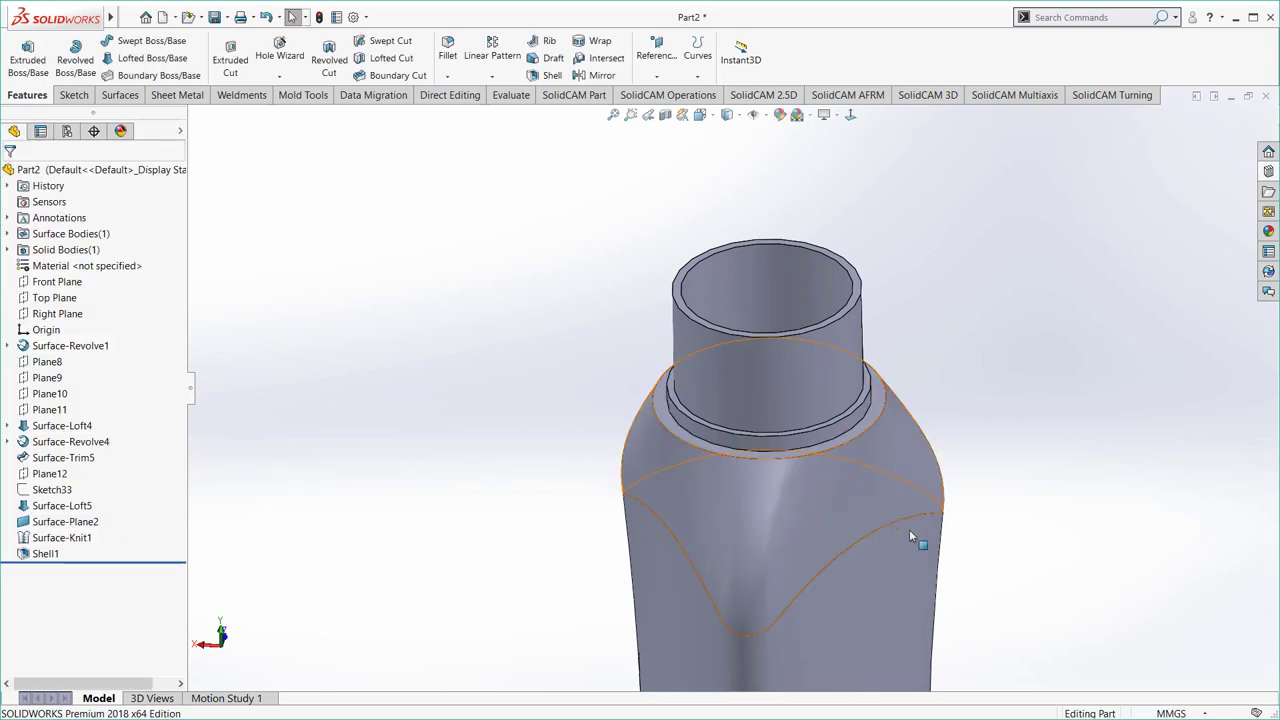
# - Round the collar edge at the neck base with a 5 mm fillet
pyautogui.click(863, 432)
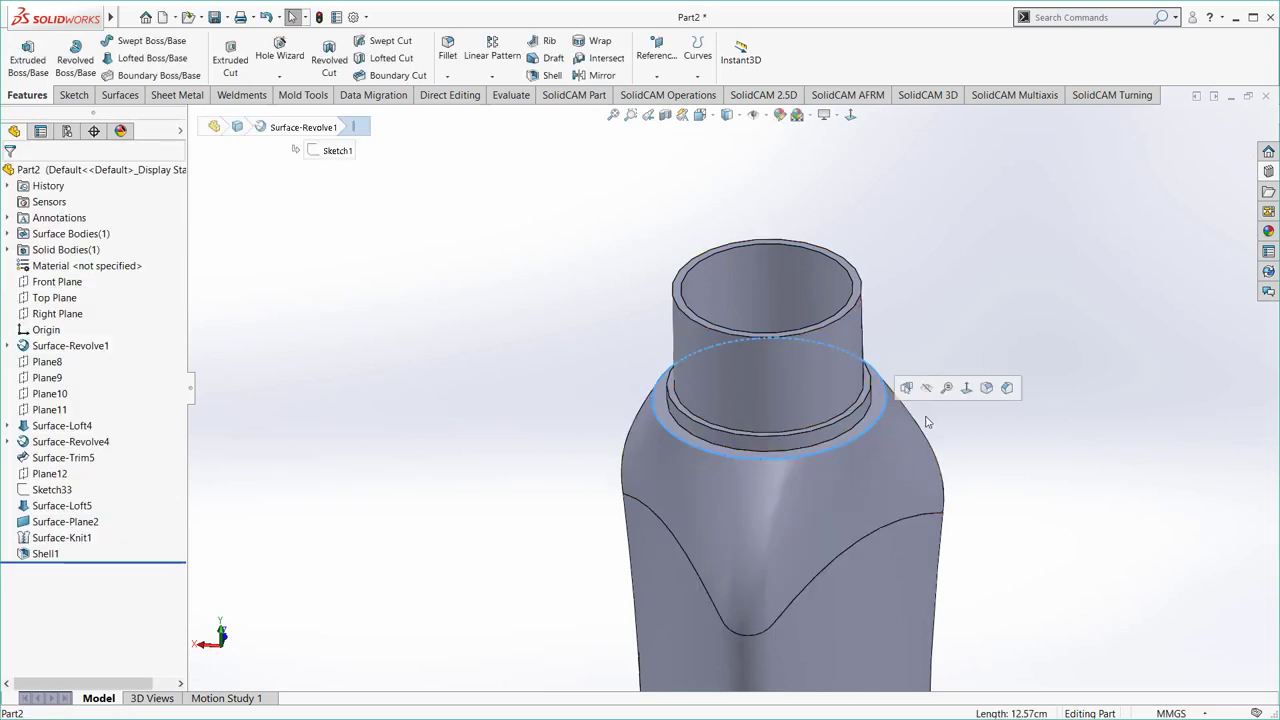
pyautogui.click(987, 389)
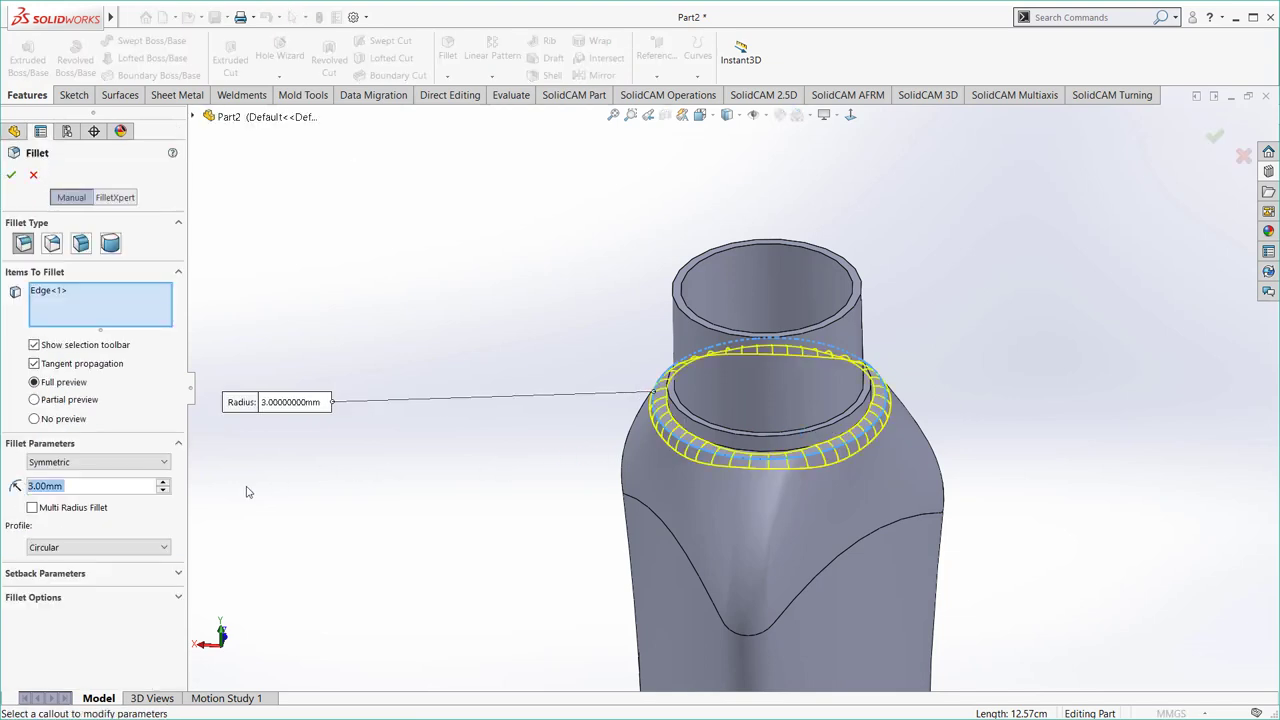
pyautogui.write('4')
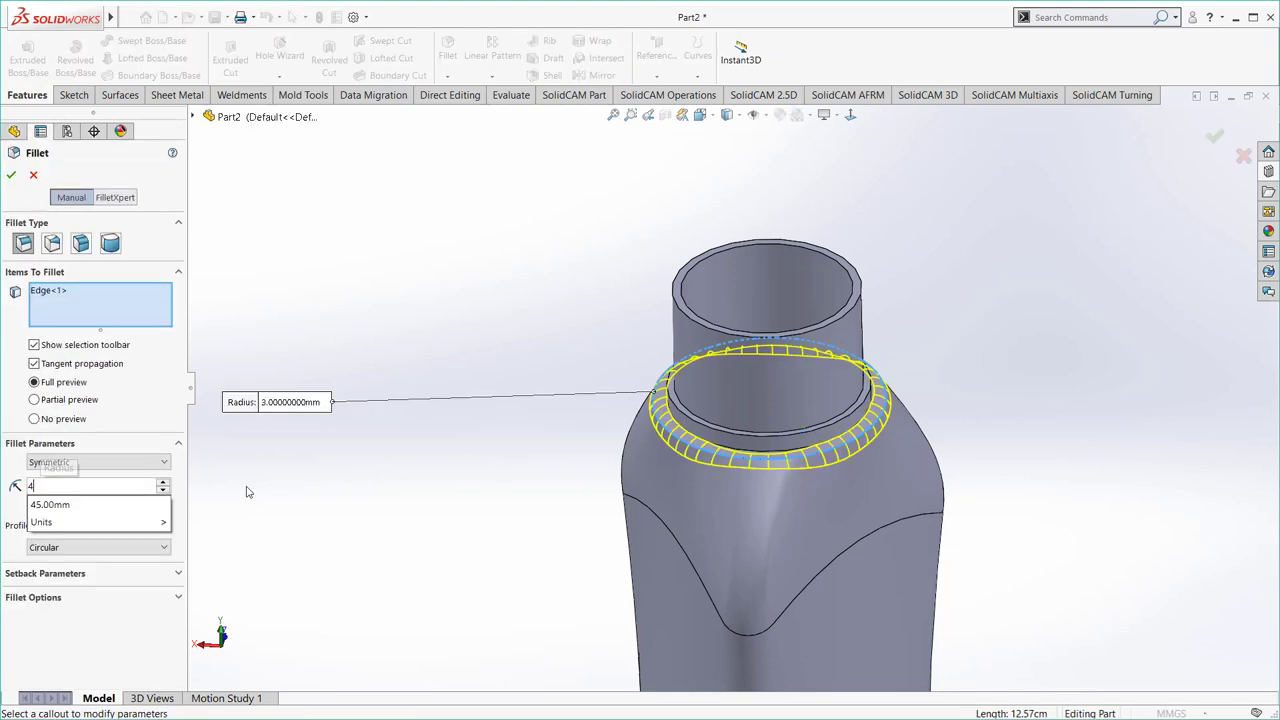
pyautogui.press('Return')
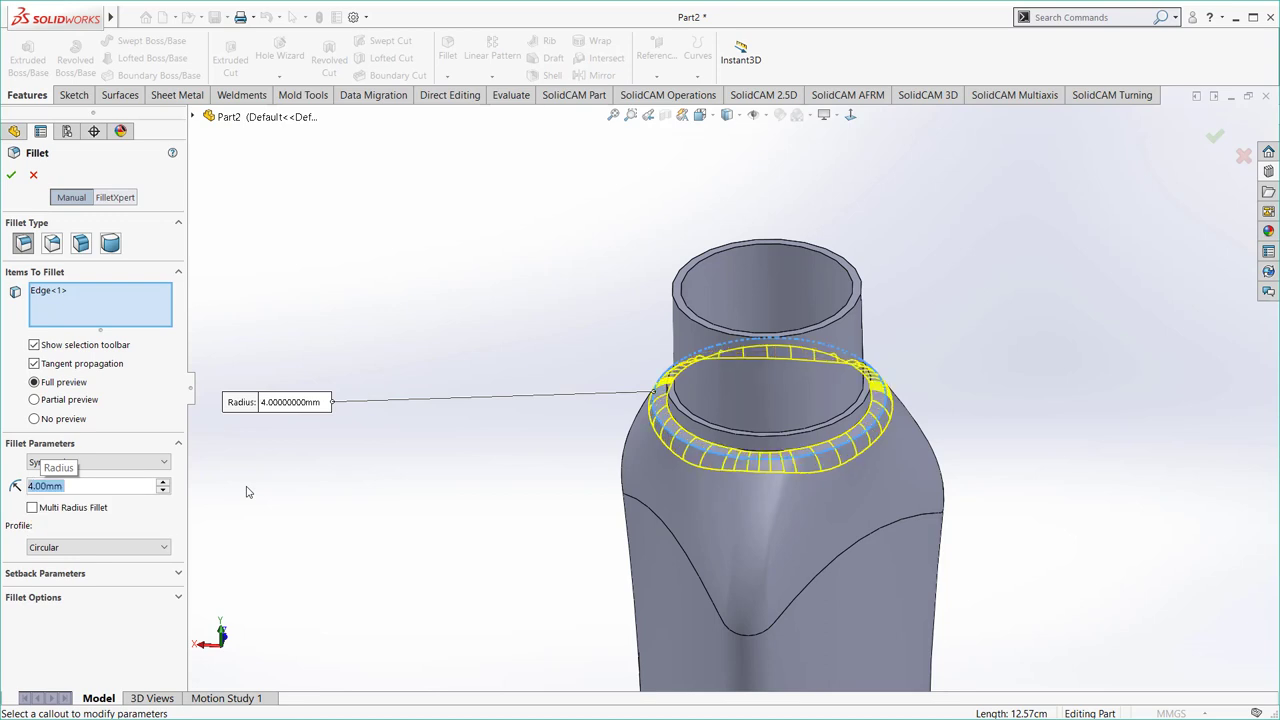
pyautogui.write('5')
pyautogui.press('Return')
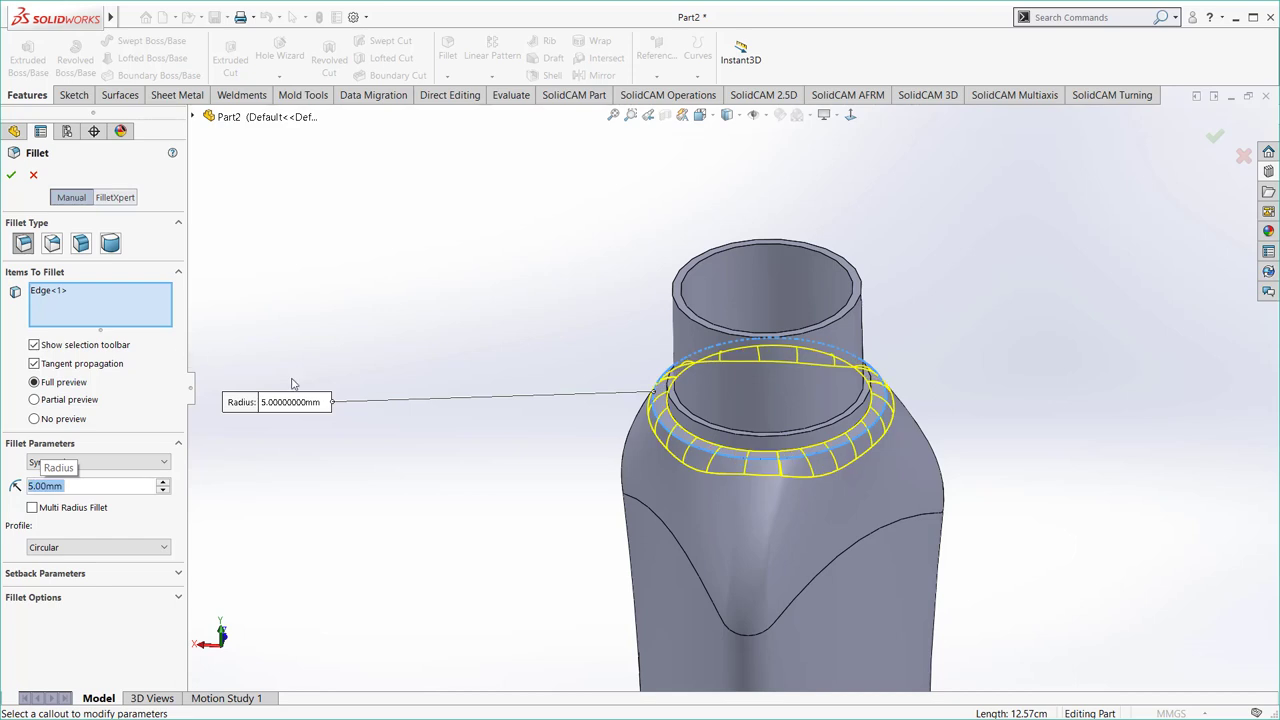
pyautogui.click(11, 175)
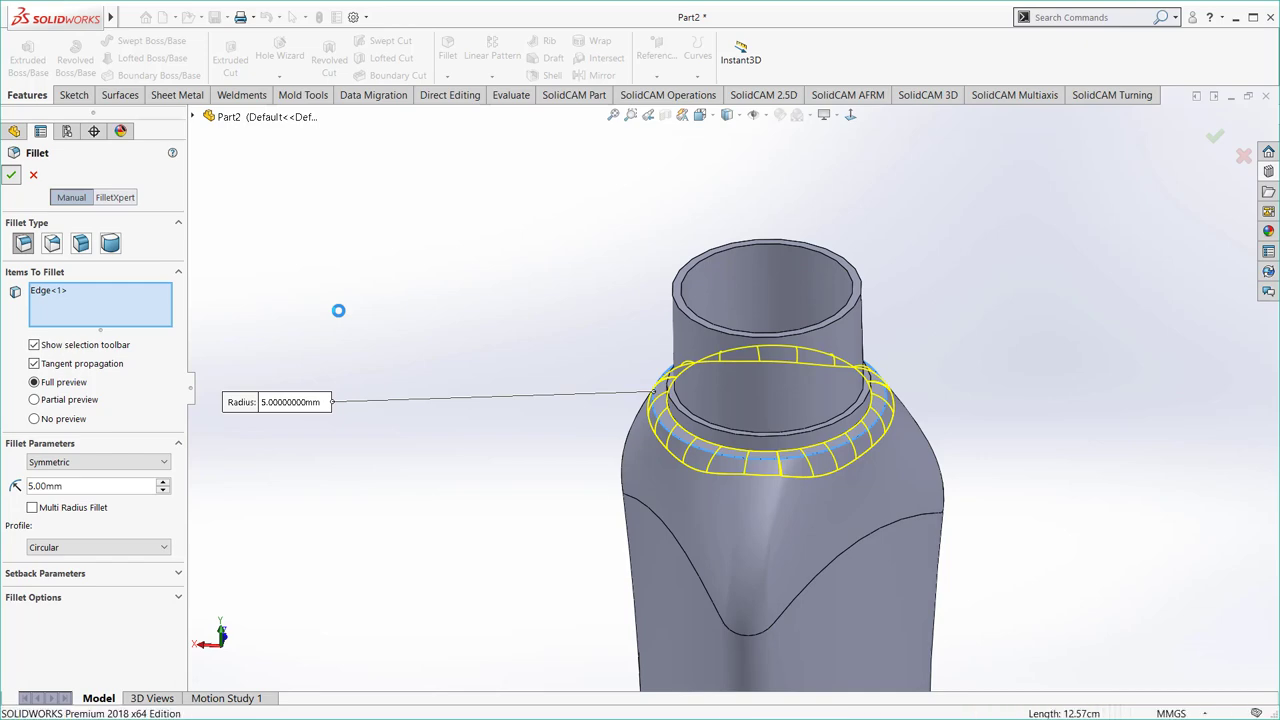
# - Orbit and zoom around the neck to inspect the new 5 mm fillet
pyautogui.moveTo(497, 438)
pyautogui.mouseDown(button='middle')
pyautogui.moveTo(614, 463)
pyautogui.moveTo(489, 383)
pyautogui.mouseUp(button='middle')
pyautogui.scroll(-3, 784, 427)
pyautogui.scroll(-2, 784, 427)
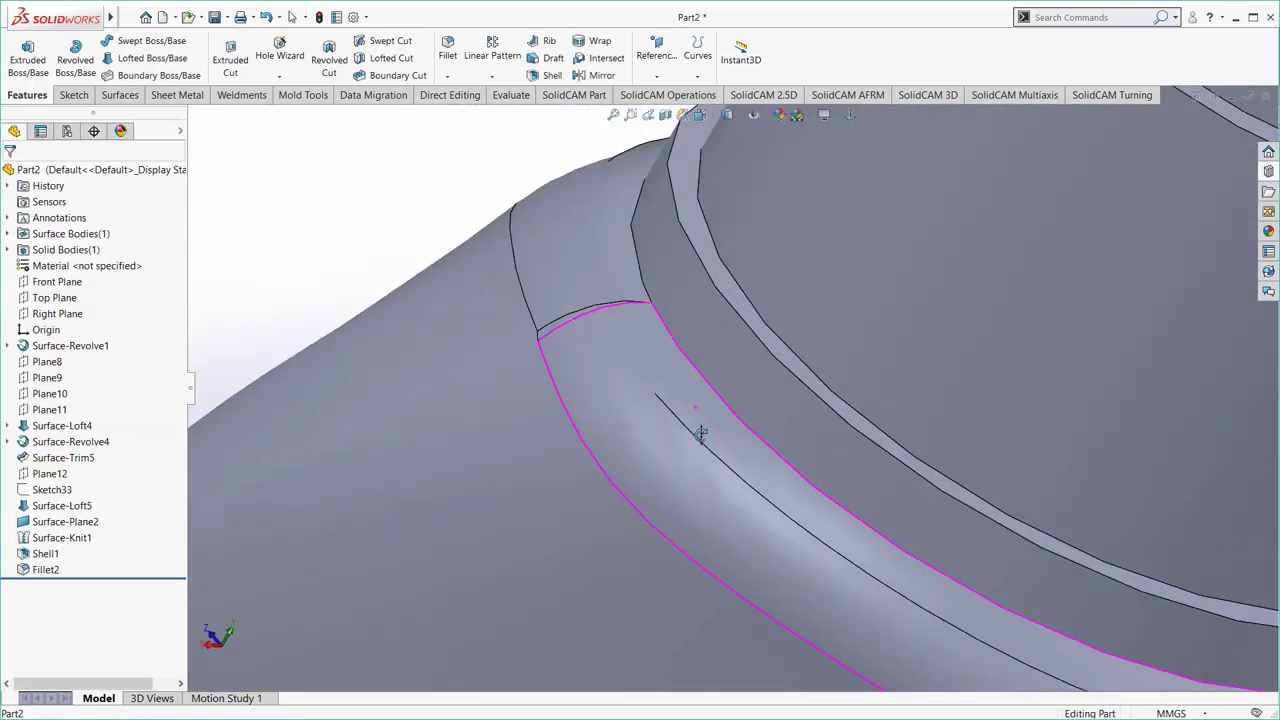
pyautogui.moveTo(709, 429); pyautogui.dragTo(643, 409, button='middle')
pyautogui.scroll(4, 687, 483)
pyautogui.scroll(3, 687, 490)
pyautogui.moveTo(843, 529); pyautogui.dragTo(786, 214, button='middle')
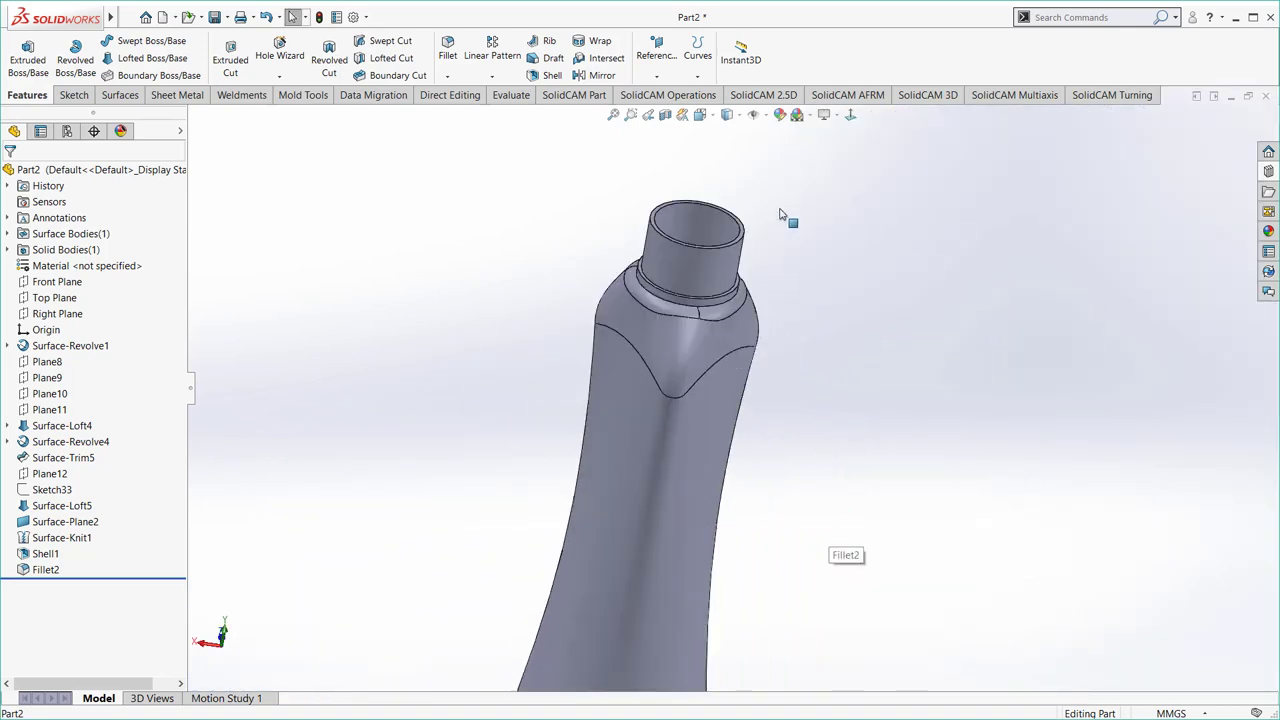
# - Show the bottle Shaded without edges in front view, with RealView Graphics on
pyautogui.click(727, 114)
pyautogui.click(728, 151)
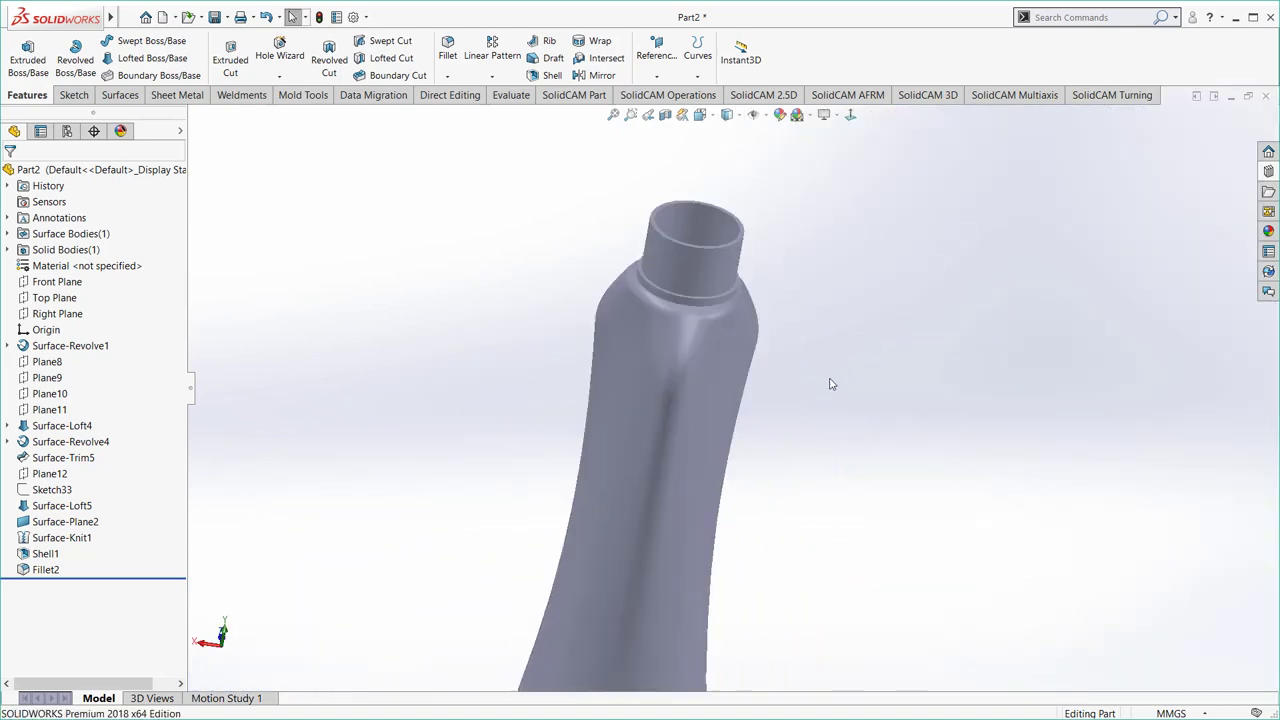
pyautogui.hotkey('ctrl', '1')
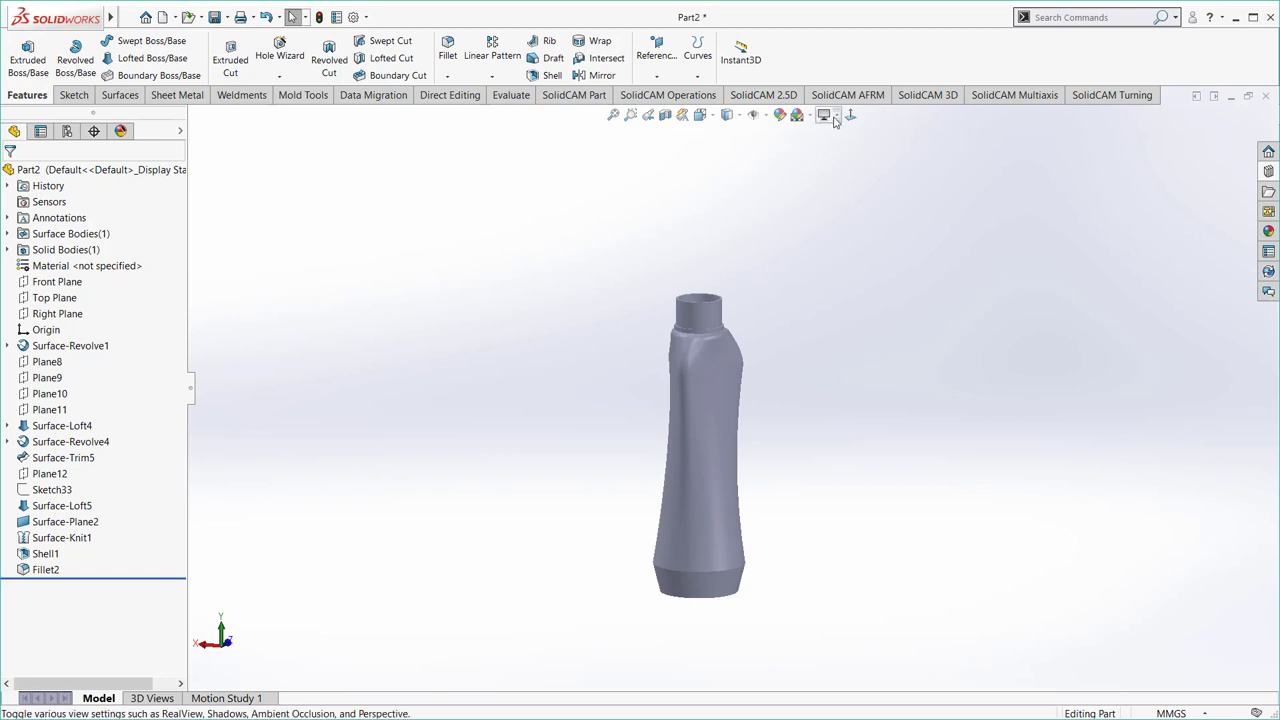
pyautogui.click(824, 114)
pyautogui.click(840, 131)
pyautogui.scroll(-3, 820, 440)
pyautogui.moveTo(820, 440)
pyautogui.mouseDown(button='middle')
pyautogui.moveTo(258, 478)
pyautogui.moveTo(617, 447)
pyautogui.mouseUp(button='middle')
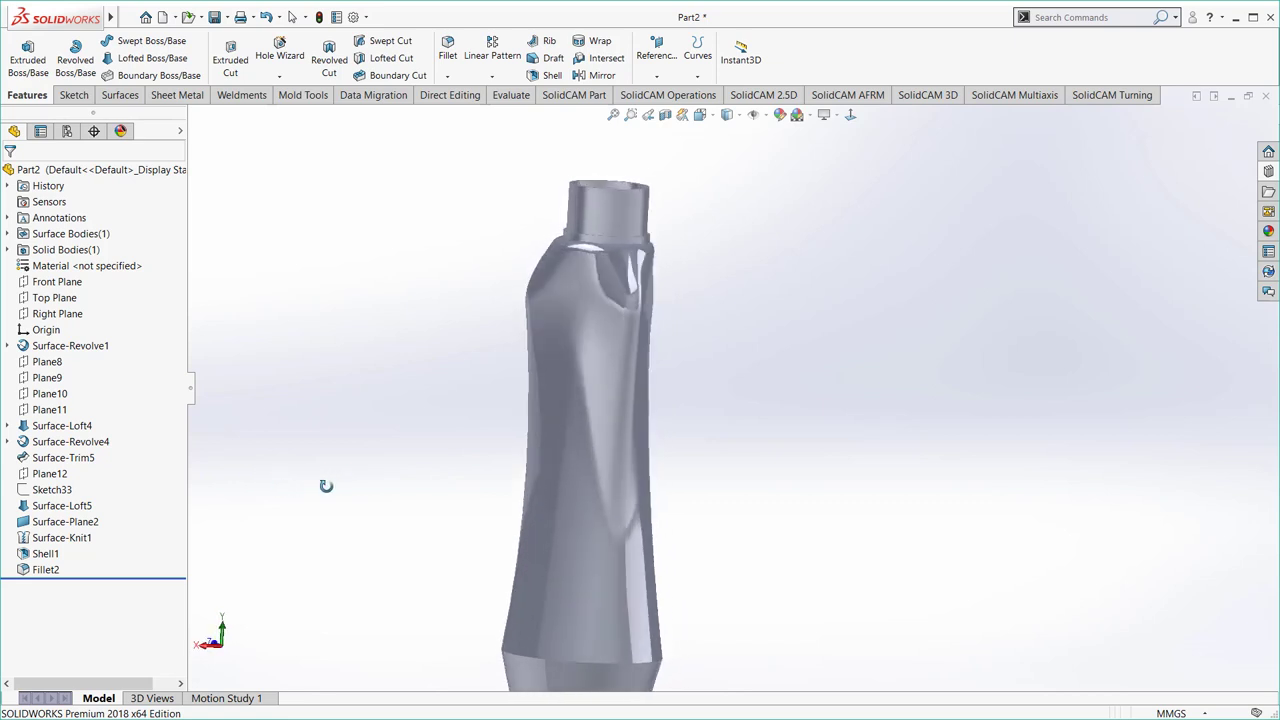
pyautogui.scroll(2, 617, 447)
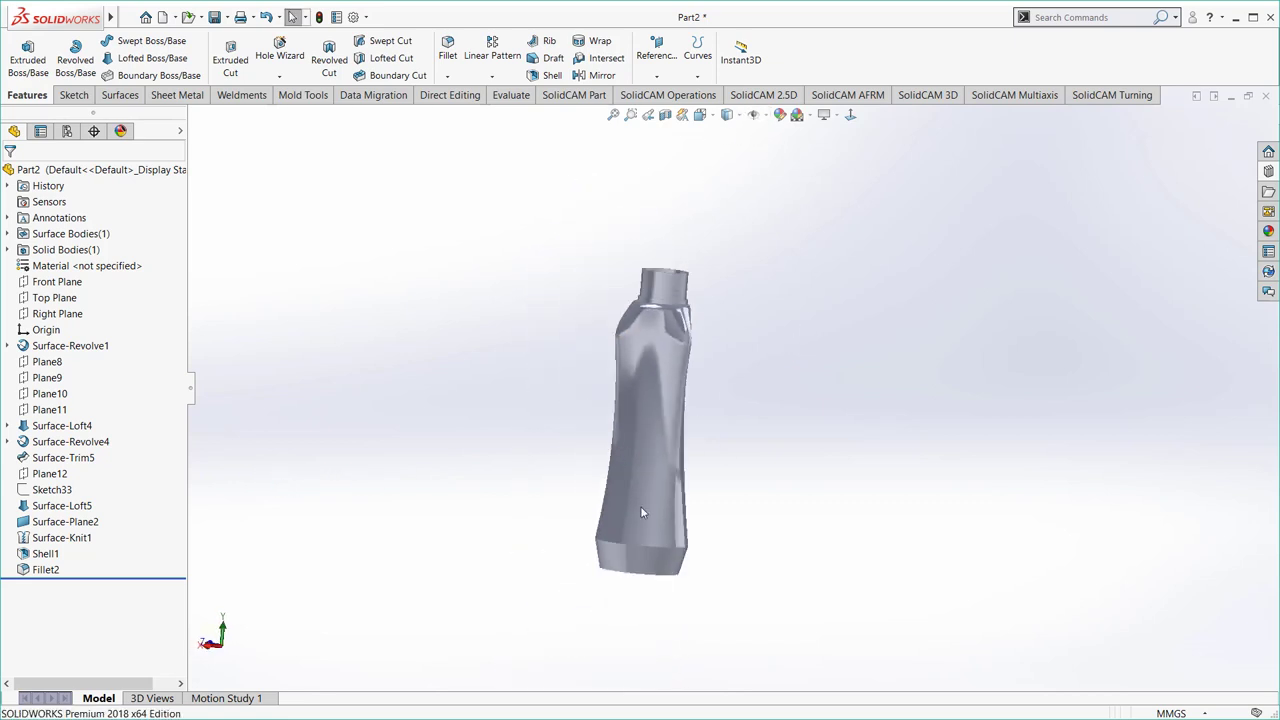
pyautogui.click(46, 559)
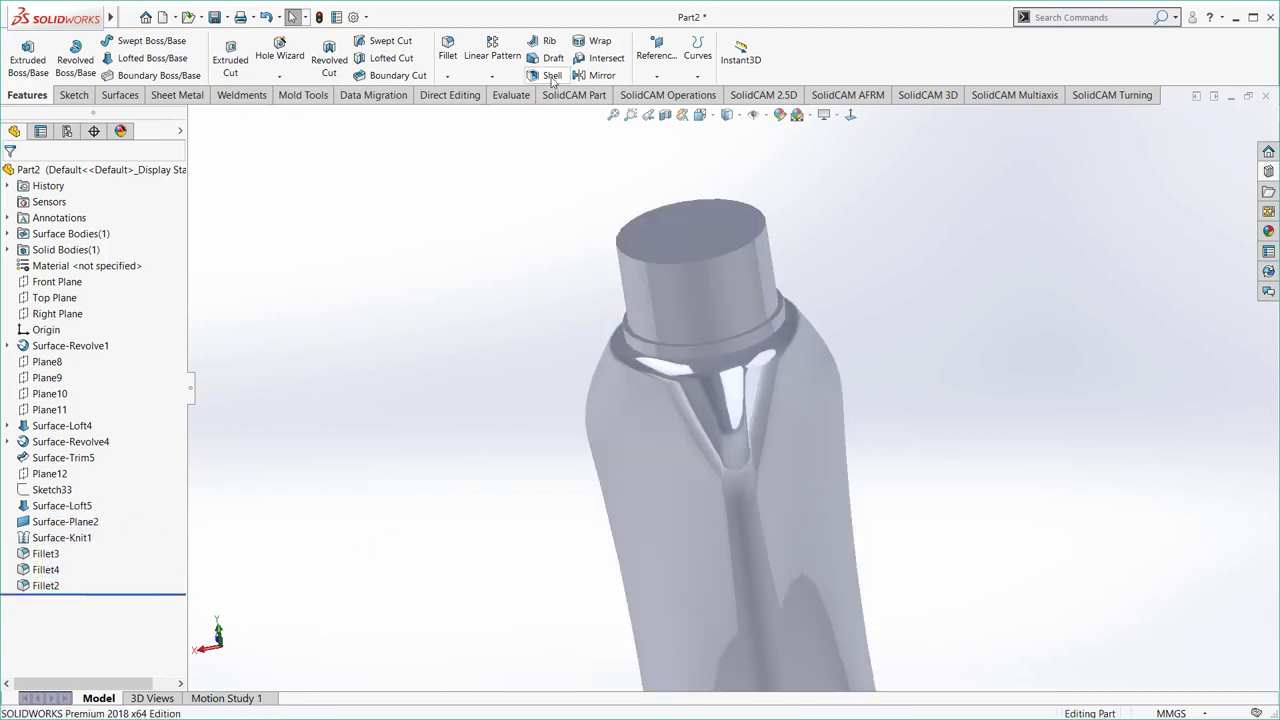
# - Shell the bottle to a 1 mm wall, leaving the neck's top face open
pyautogui.click(551, 78)
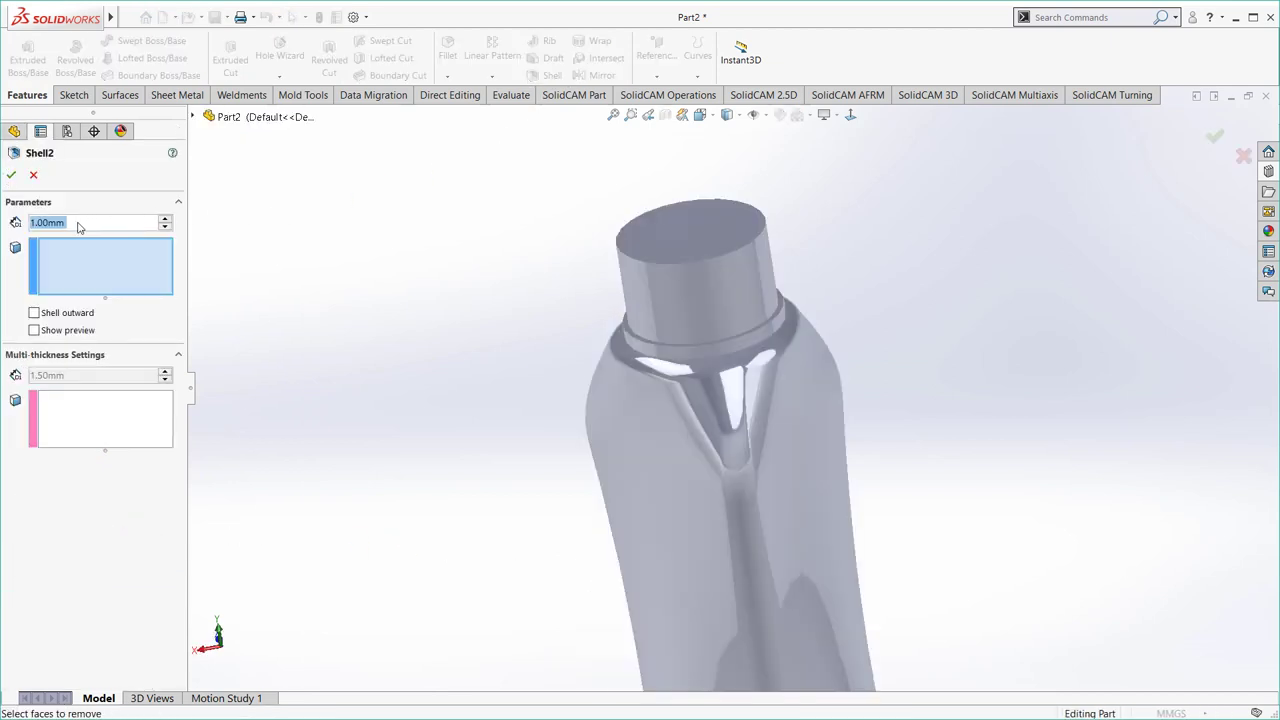
pyautogui.click(662, 240)
pyautogui.click(13, 177)
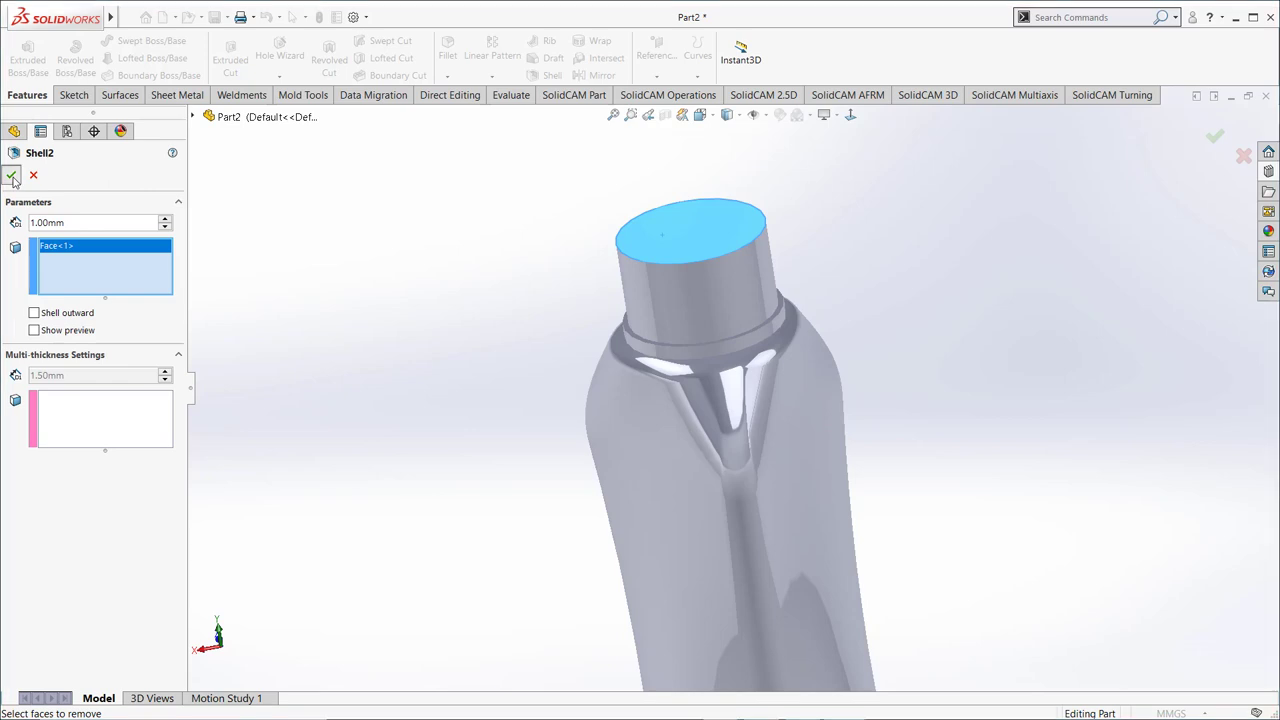
pyautogui.click(688, 378)
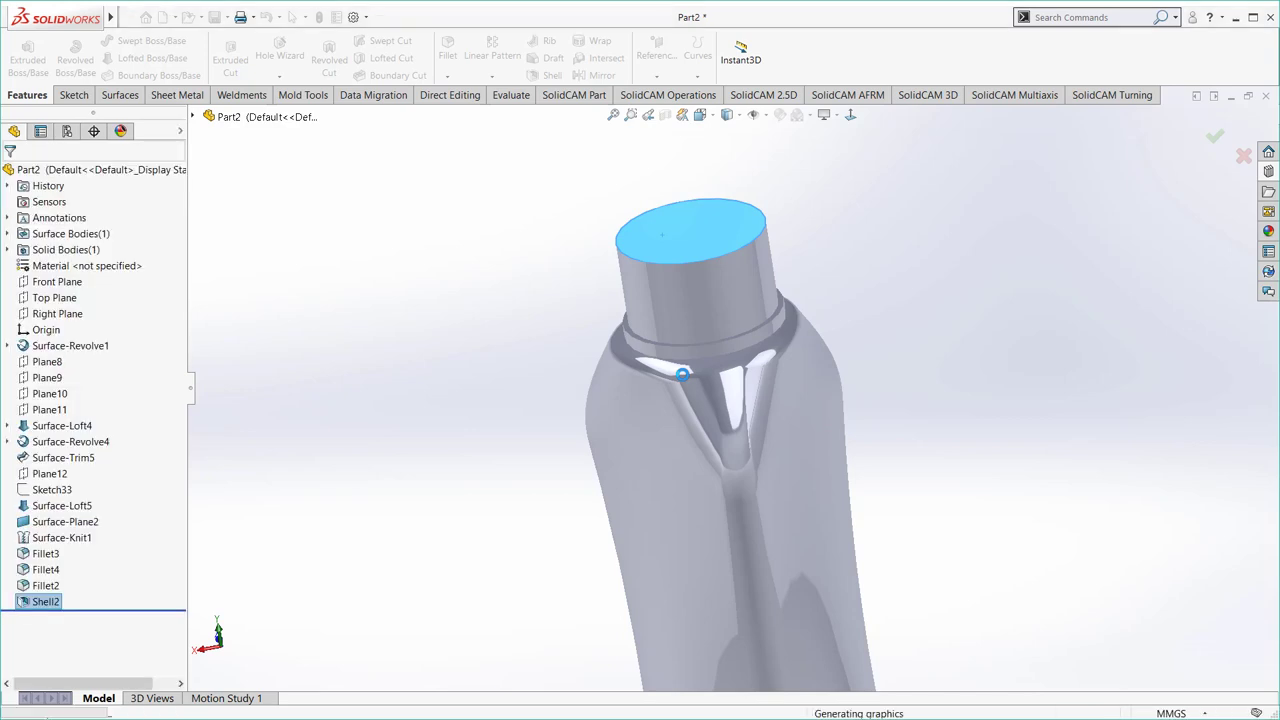
# - Zoom to the neck rim, select its face, and exit the accidental empty sketch
pyautogui.moveTo(837, 464)
pyautogui.mouseDown(button='middle')
pyautogui.moveTo(814, 486)
pyautogui.moveTo(851, 514)
pyautogui.moveTo(823, 457)
pyautogui.moveTo(734, 423)
pyautogui.moveTo(540, 409)
pyautogui.moveTo(617, 425)
pyautogui.mouseUp(button='middle')
pyautogui.scroll(-3, 737, 229)
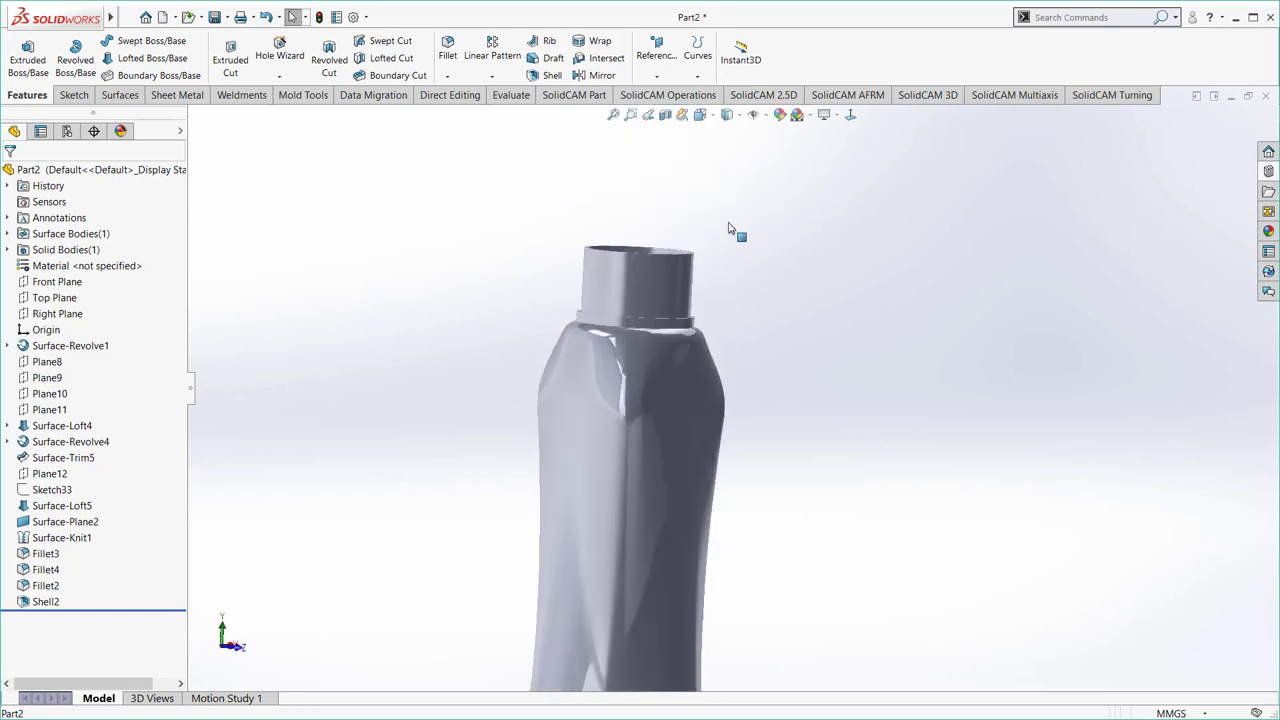
pyautogui.scroll(-4, 686, 274)
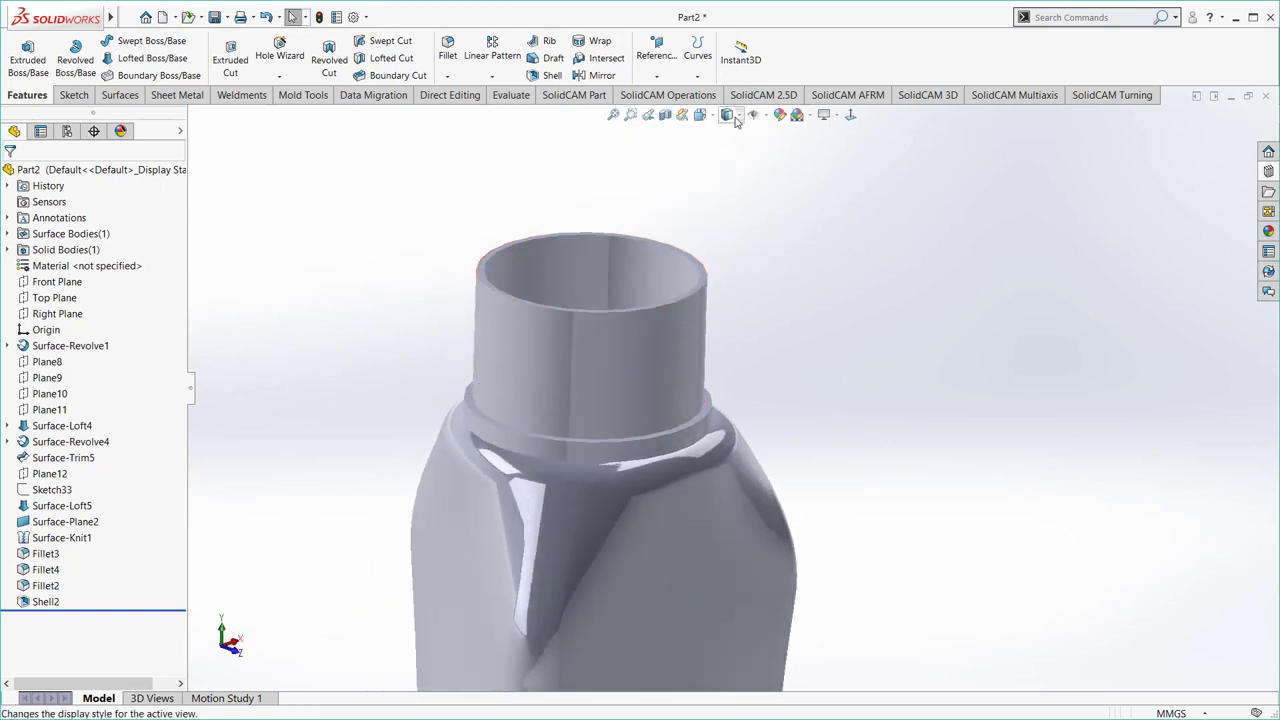
pyautogui.scroll(-5, 670, 295)
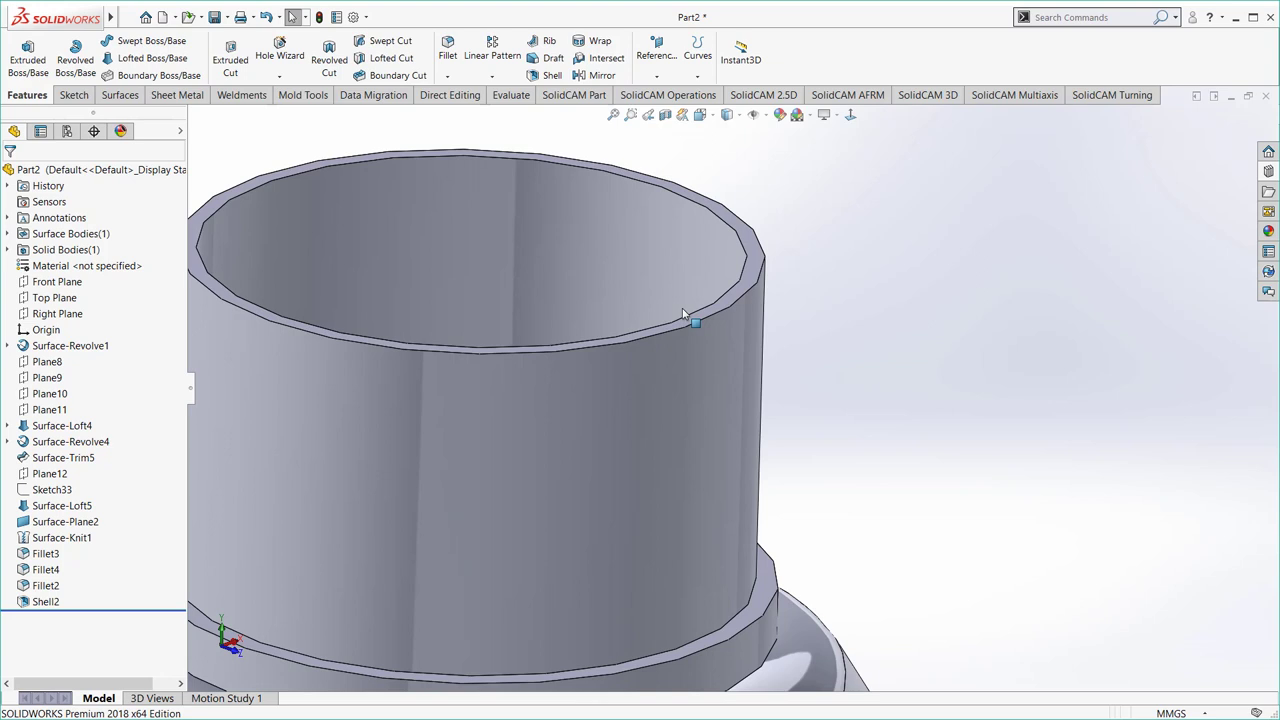
pyautogui.click(750, 285)
pyautogui.click(818, 228)
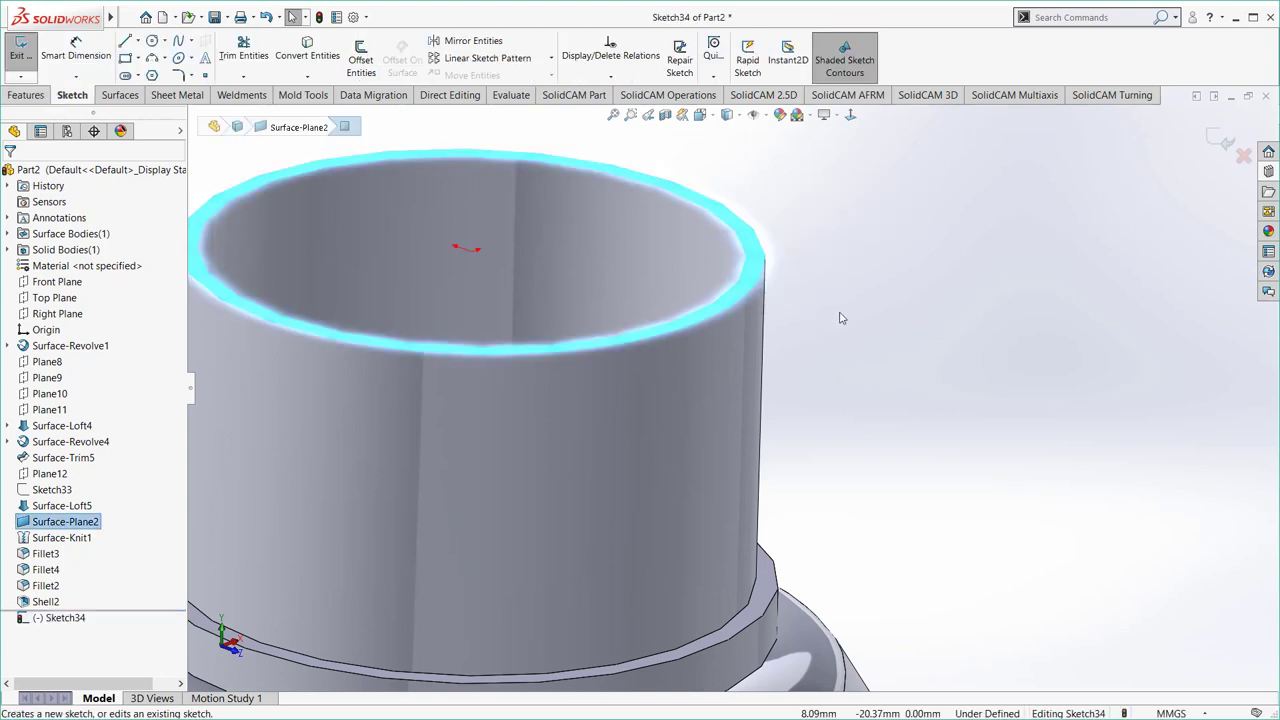
pyautogui.scroll(5, 819, 347)
pyautogui.click(1220, 146)
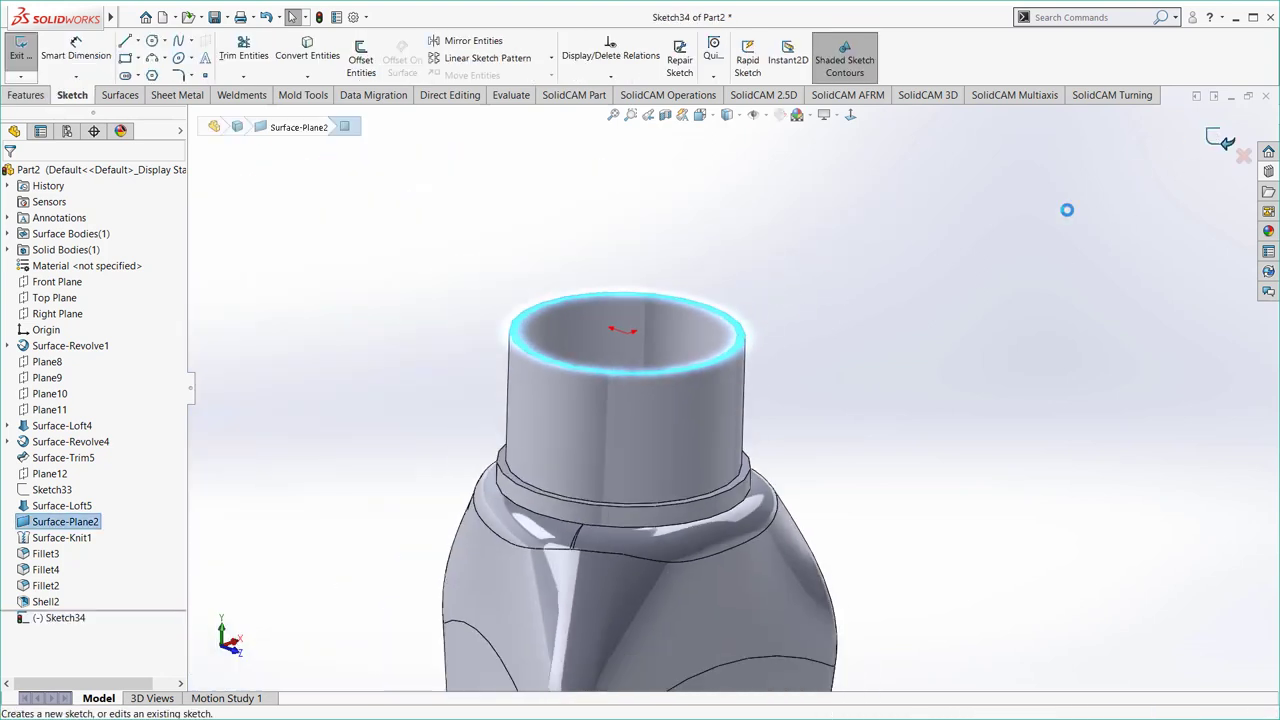
# - Start a reference plane offset 5 mm from the neck's rim face
pyautogui.scroll(-2, 800, 340)
pyautogui.scroll(-3, 757, 316)
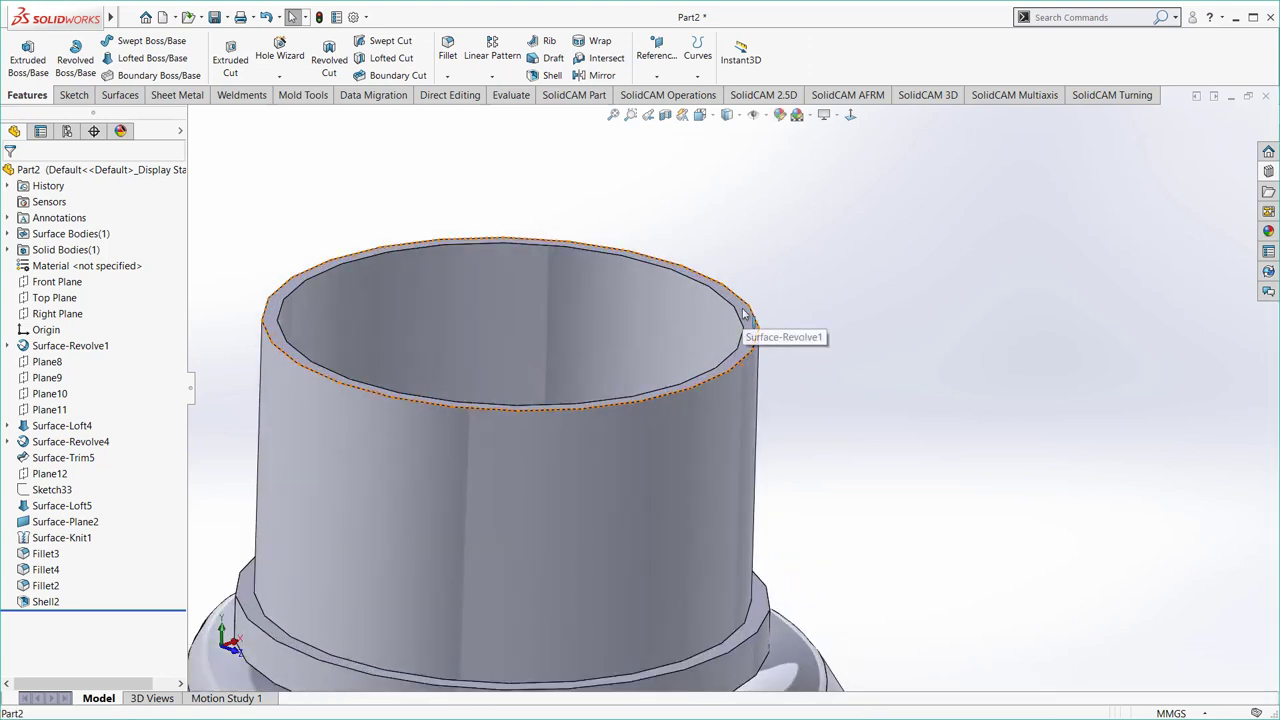
pyautogui.click(757, 316)
pyautogui.click(656, 50)
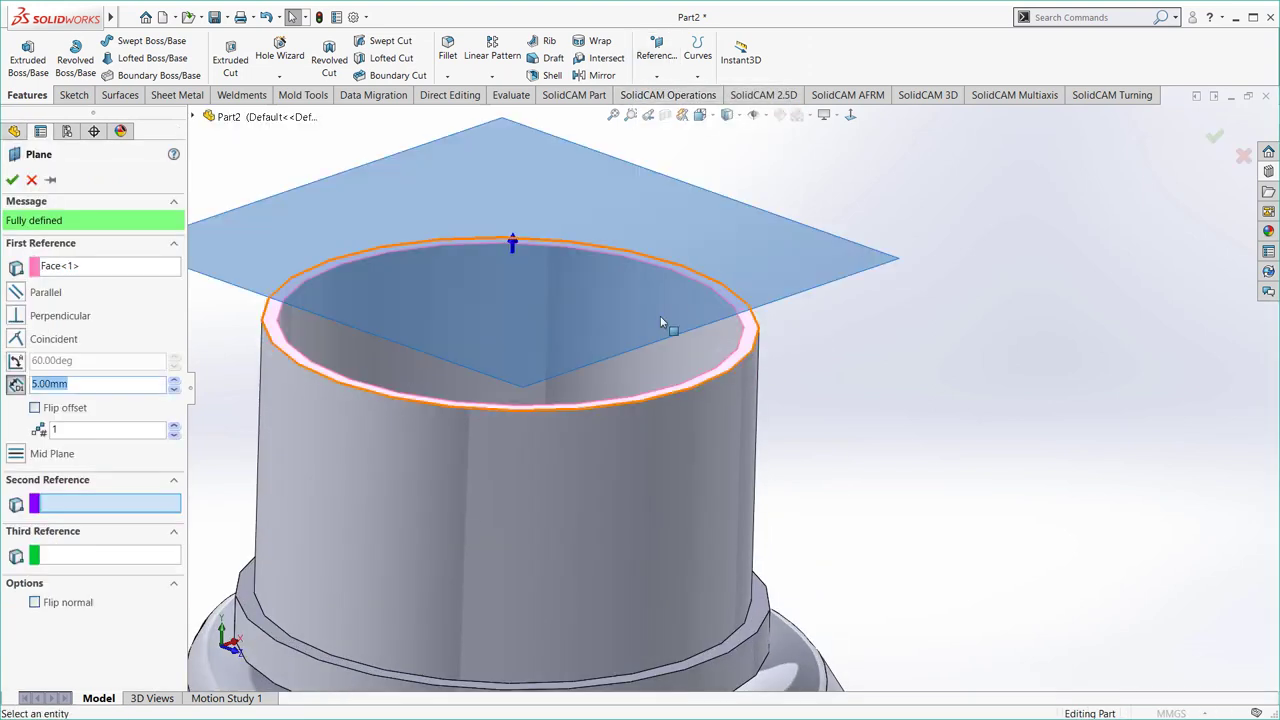
# - Flip the plane offset below the rim, set it to 3 mm, and confirm Plane13
pyautogui.click(36, 408)
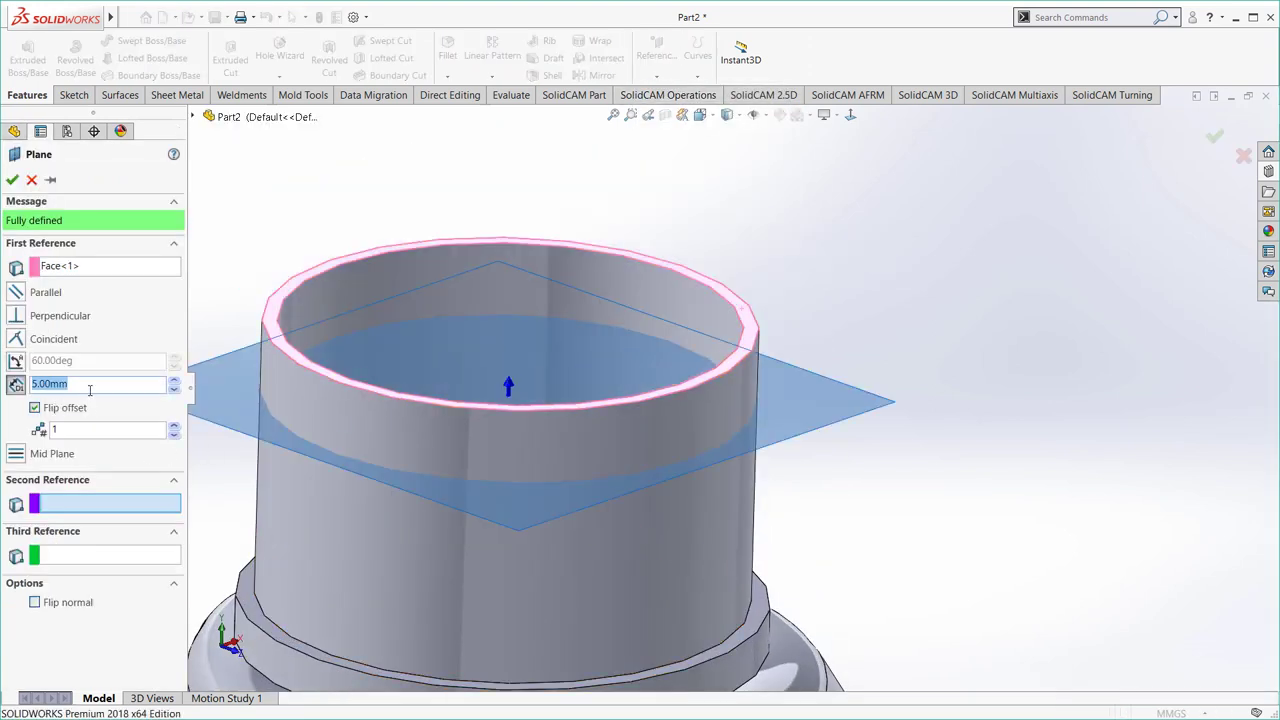
pyautogui.write('3')
pyautogui.press('Return')
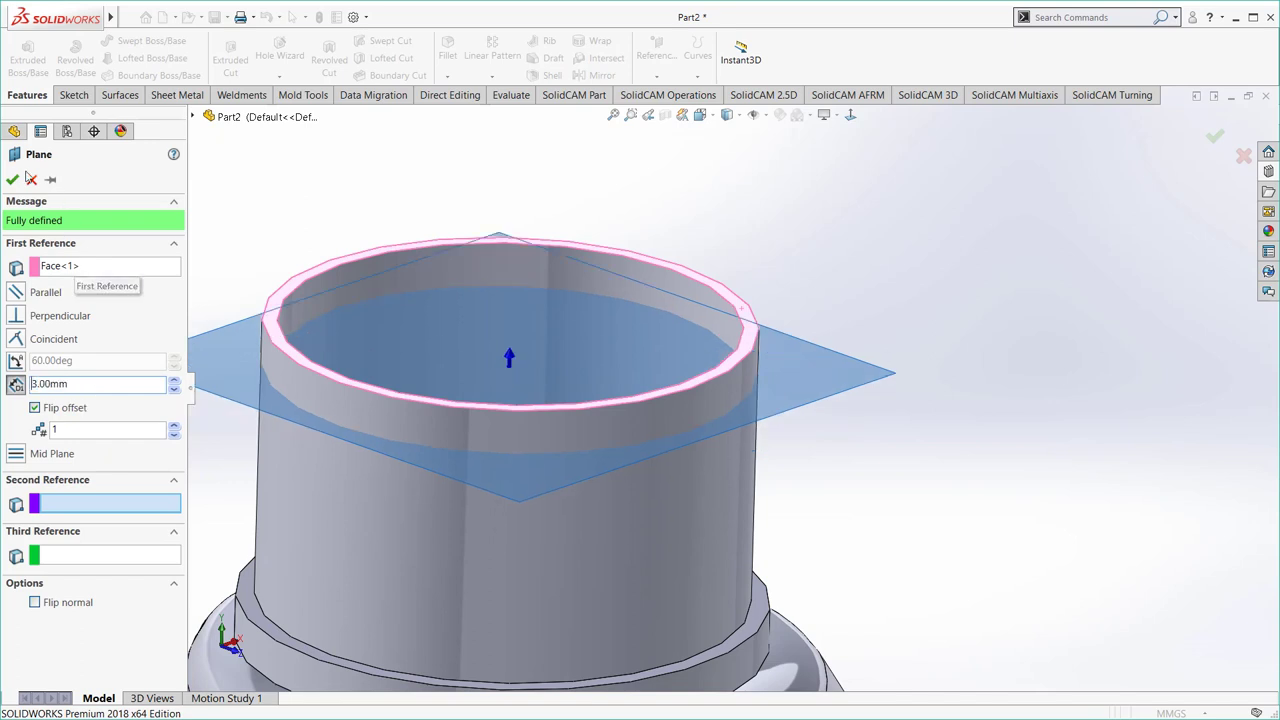
pyautogui.click(12, 179)
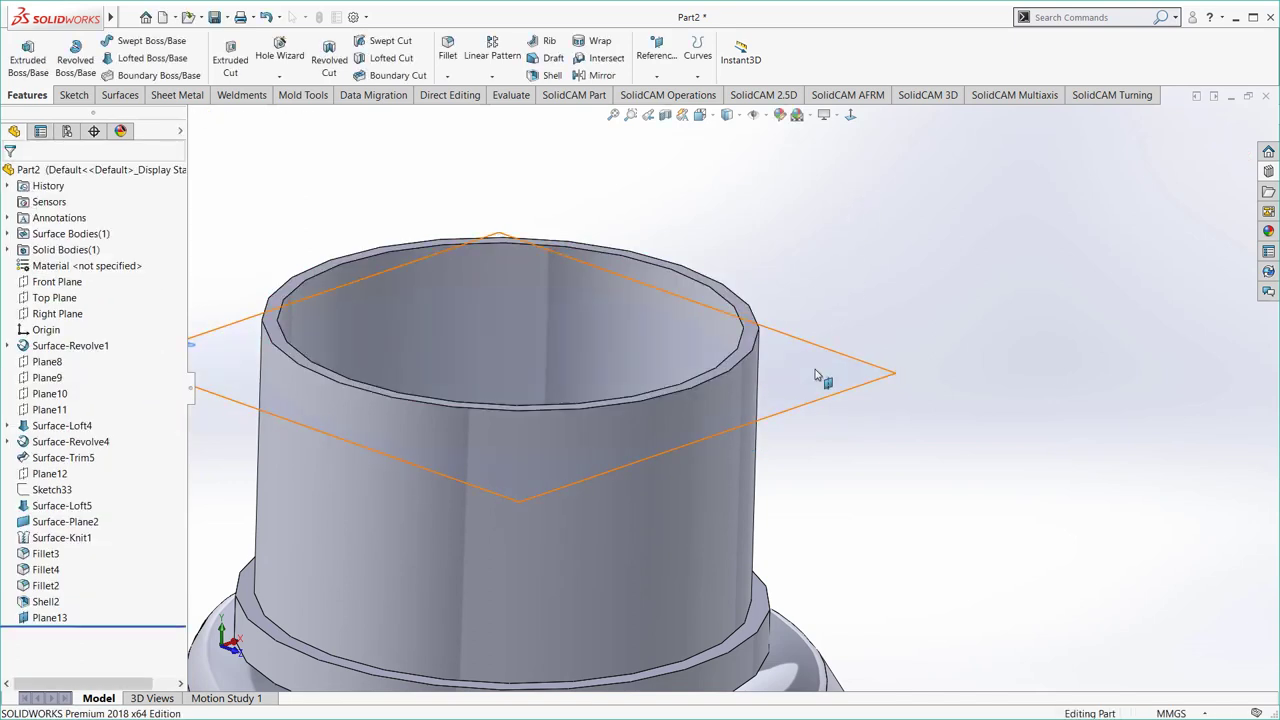
# - Sketch on Plane13 and convert the neck's circular edge into a 3.25 cm circle
pyautogui.click(840, 354)
pyautogui.click(891, 331)
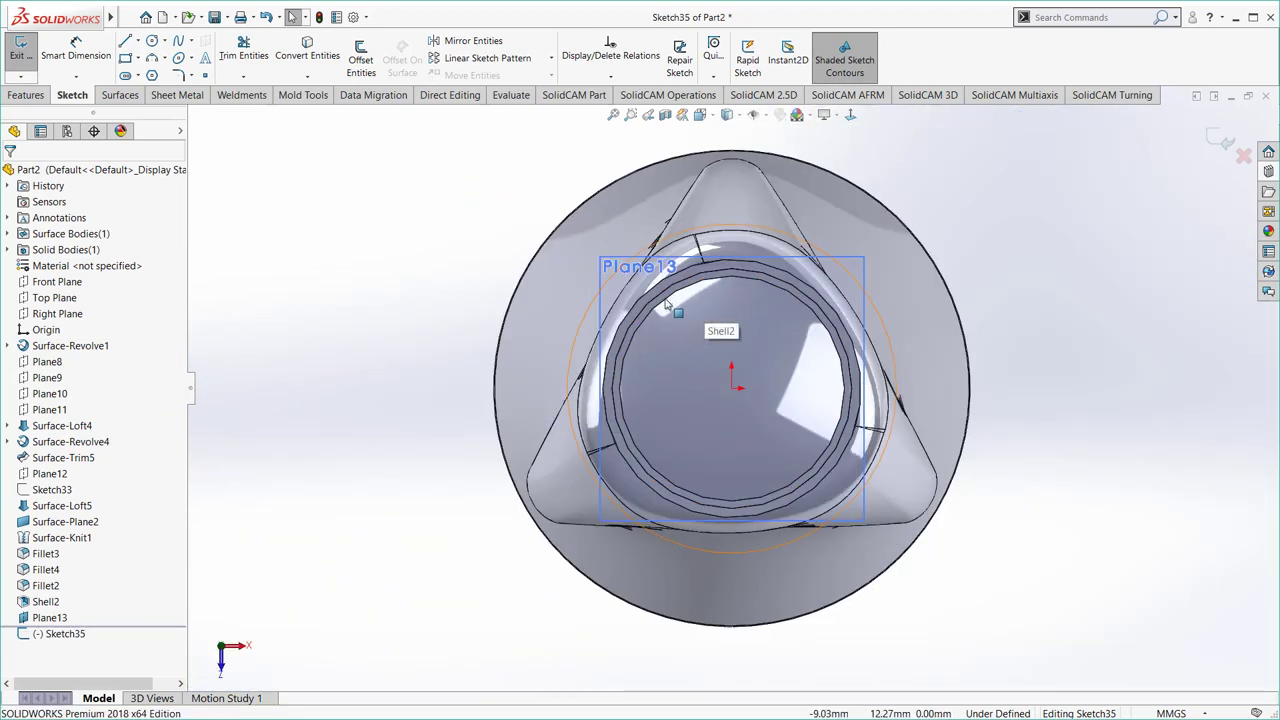
pyautogui.click(668, 306)
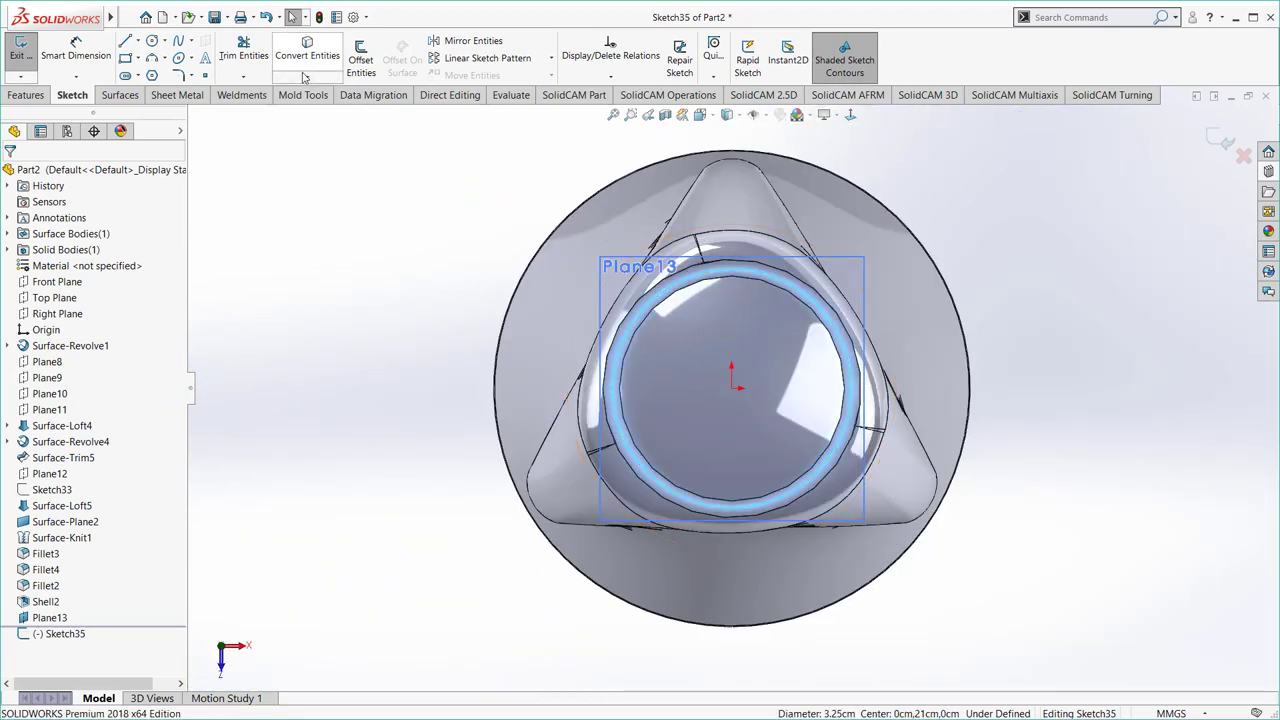
pyautogui.click(309, 55)
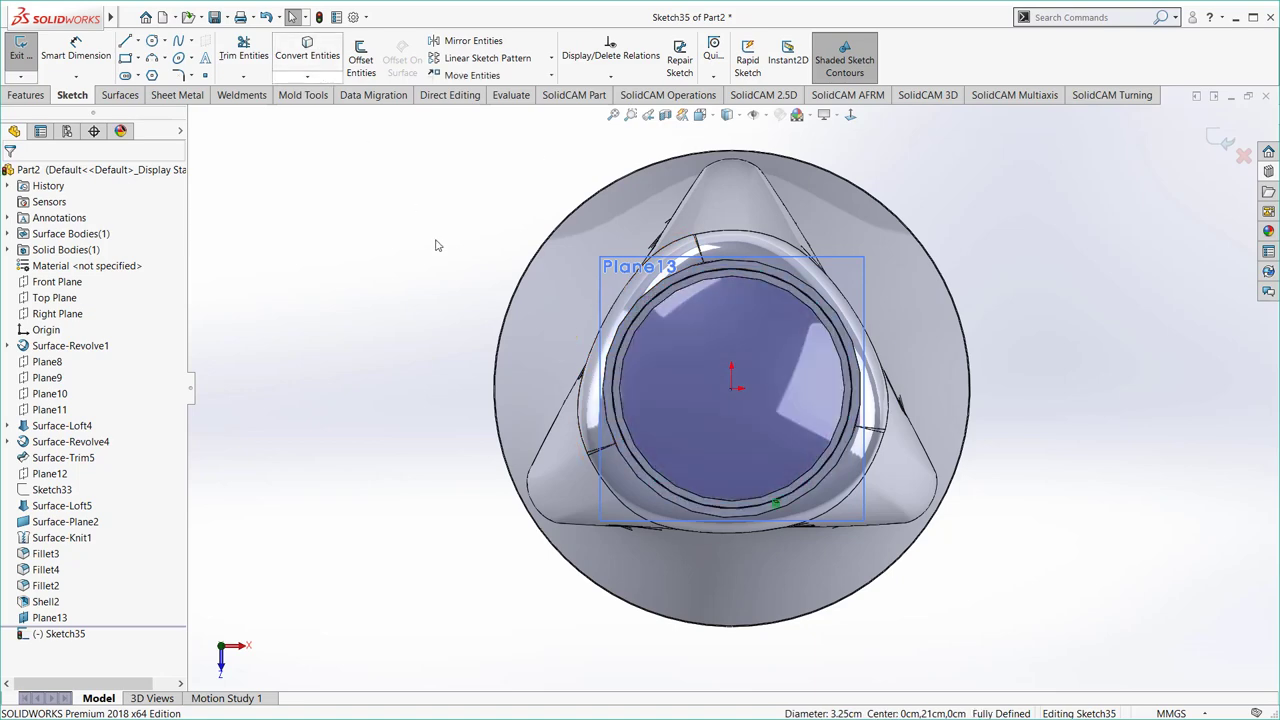
pyautogui.moveTo(800, 500)
pyautogui.mouseDown(button='middle')
pyautogui.moveTo(792, 420)
pyautogui.moveTo(830, 355)
pyautogui.moveTo(815, 237)
pyautogui.mouseUp(button='middle')
pyautogui.moveTo(759, 183)
pyautogui.mouseDown(button='middle')
pyautogui.moveTo(738, 214)
pyautogui.moveTo(641, 168)
pyautogui.mouseUp(button='middle')
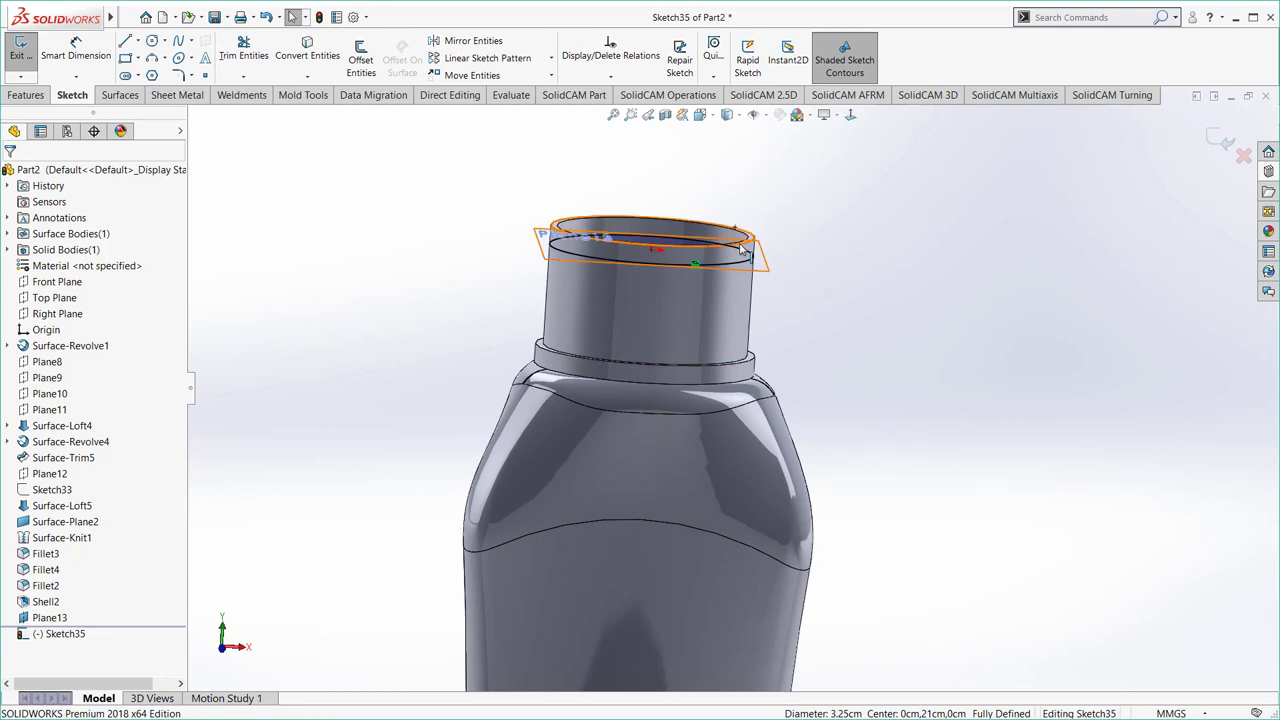
pyautogui.click(25, 95)
# - Start a helix on the neck circle, reversed downward with a 0° start angle
pyautogui.click(697, 55)
pyautogui.click(738, 111)
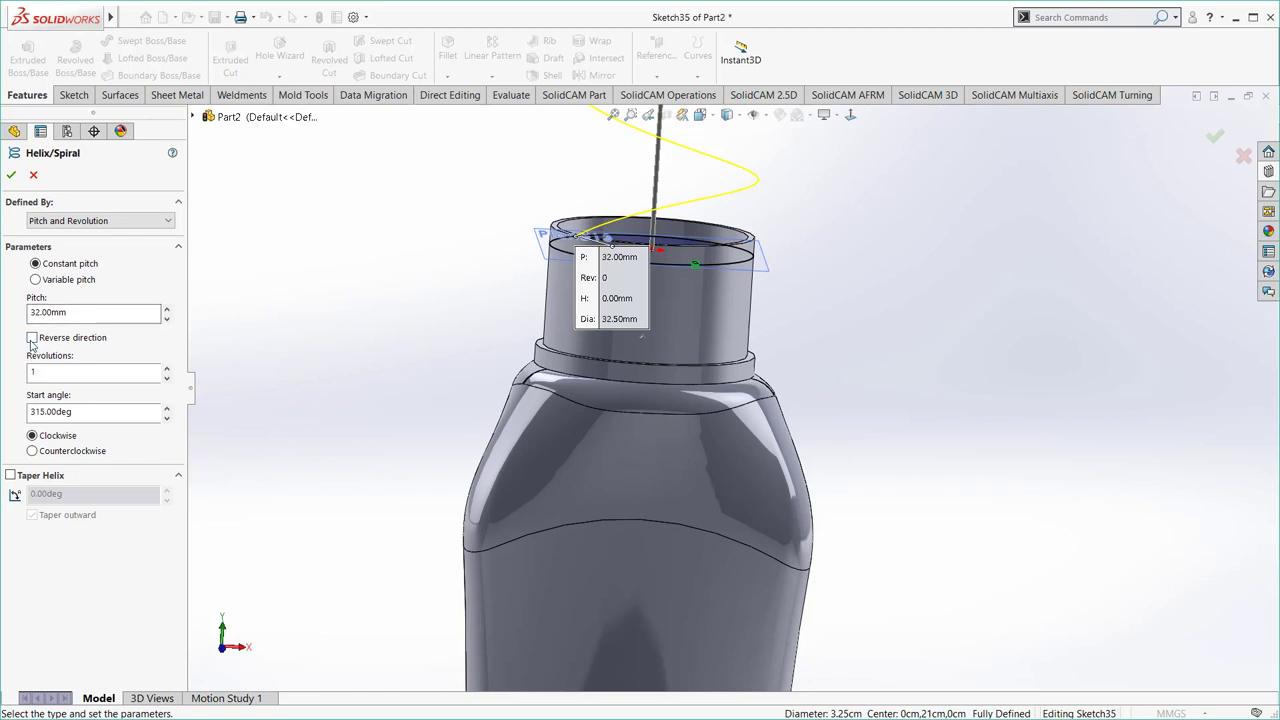
pyautogui.click(32, 339)
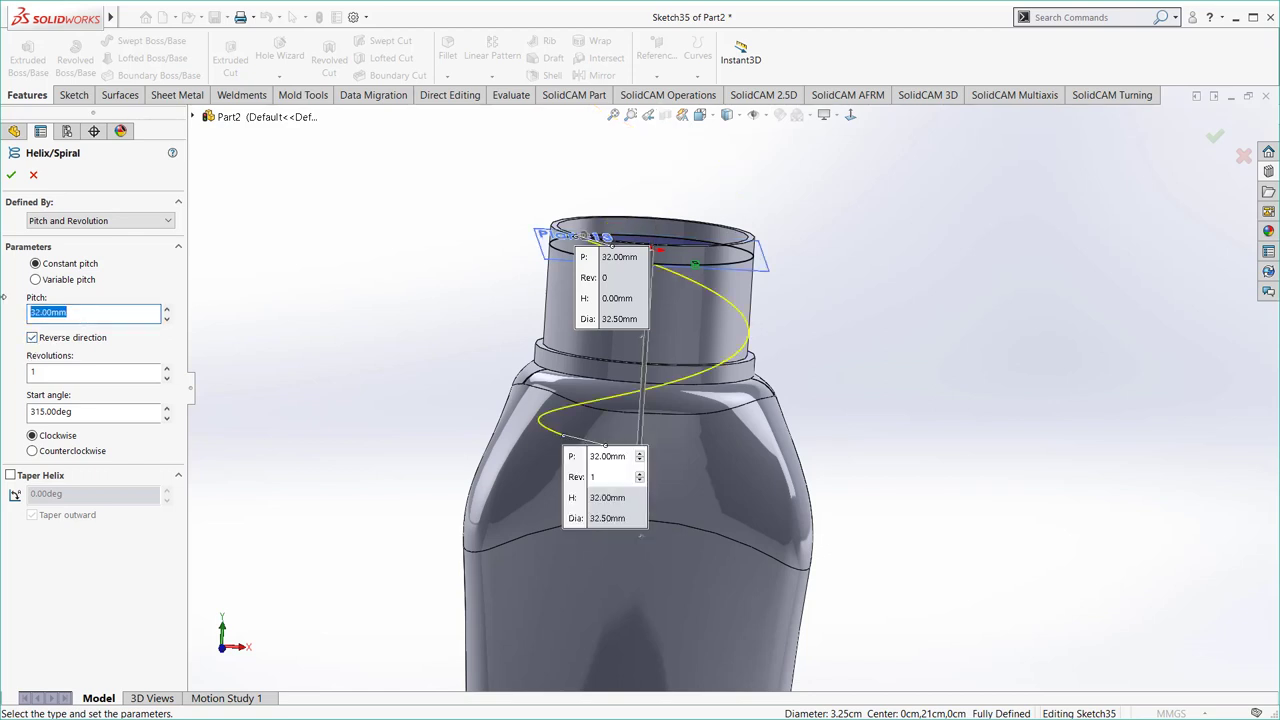
pyautogui.write('10')
pyautogui.press('Return')
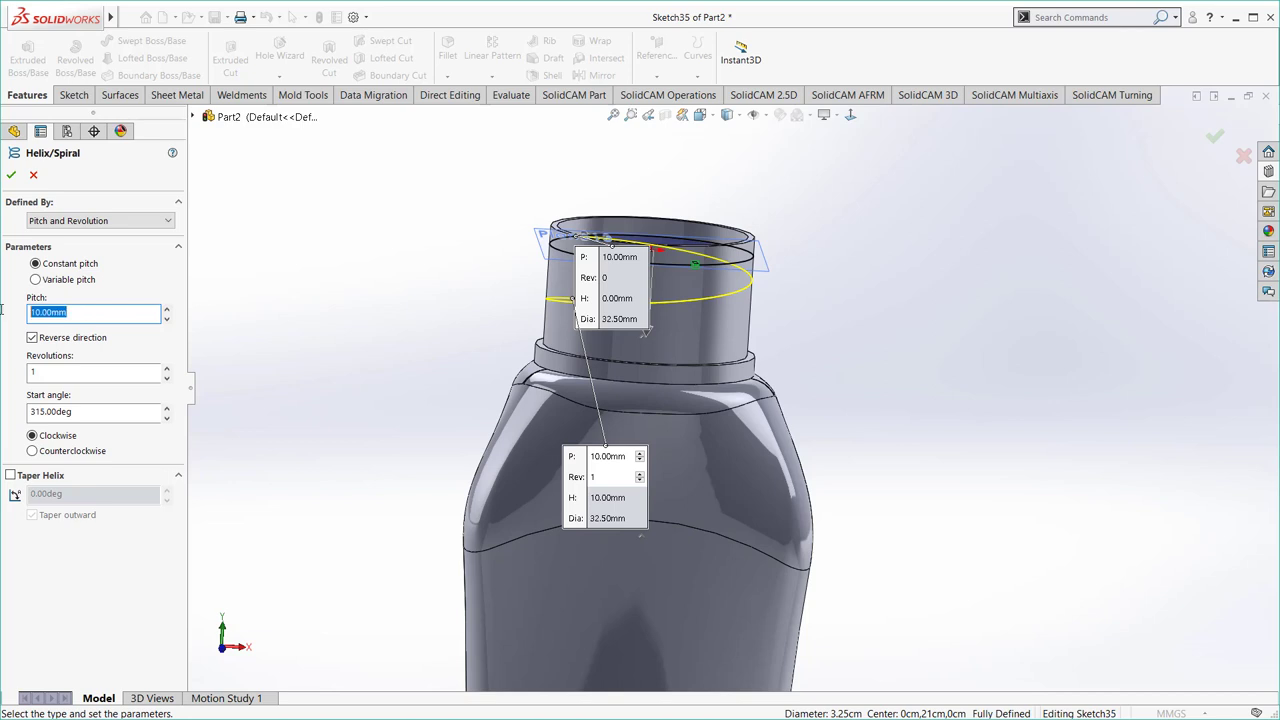
pyautogui.doubleClick(74, 411)
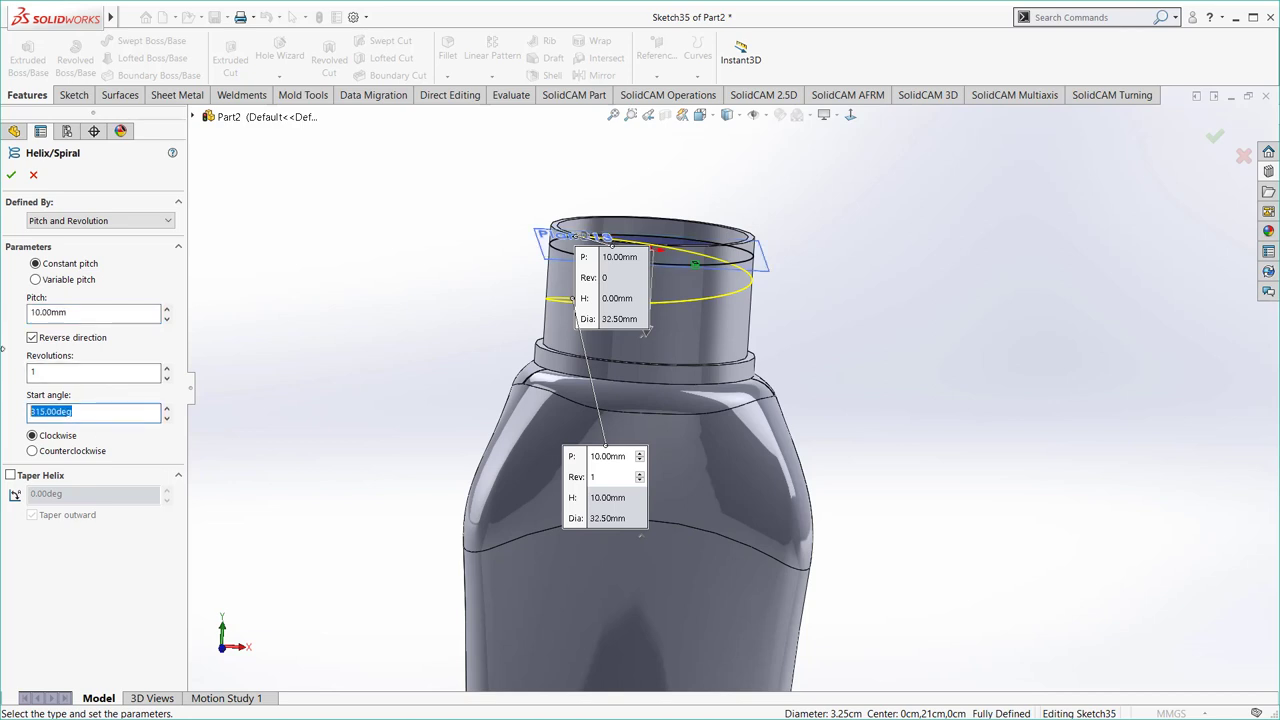
pyautogui.write('0')
pyautogui.press('Return')
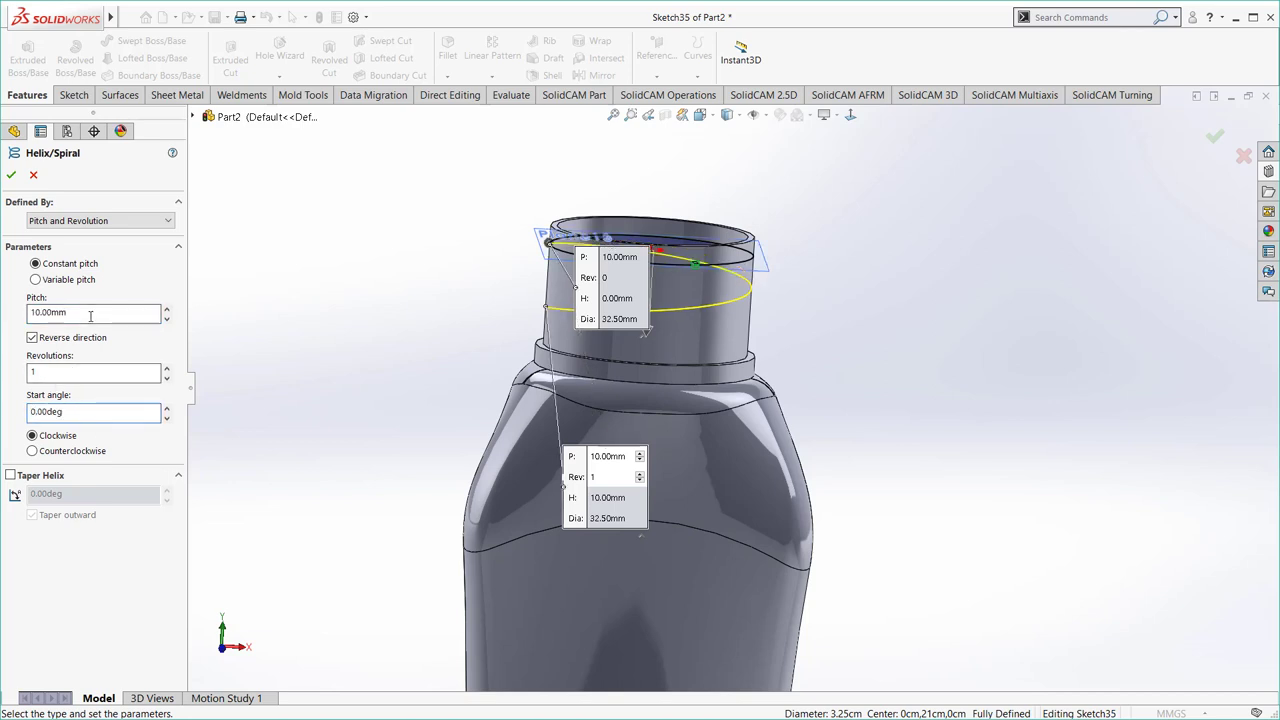
pyautogui.moveTo(362, 371); pyautogui.dragTo(404, 375, button='middle')
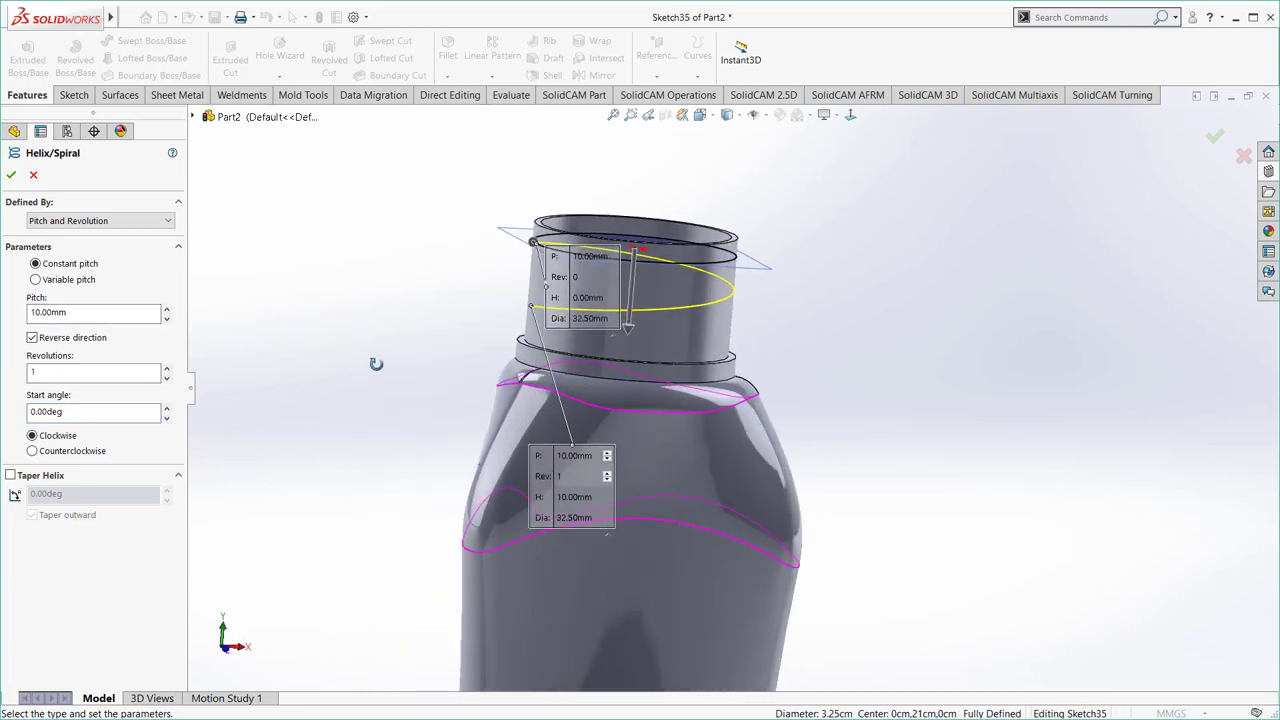
# - Define the helix by height and pitch, 12 mm each, and confirm it
pyautogui.click(120, 221)
pyautogui.click(90, 257)
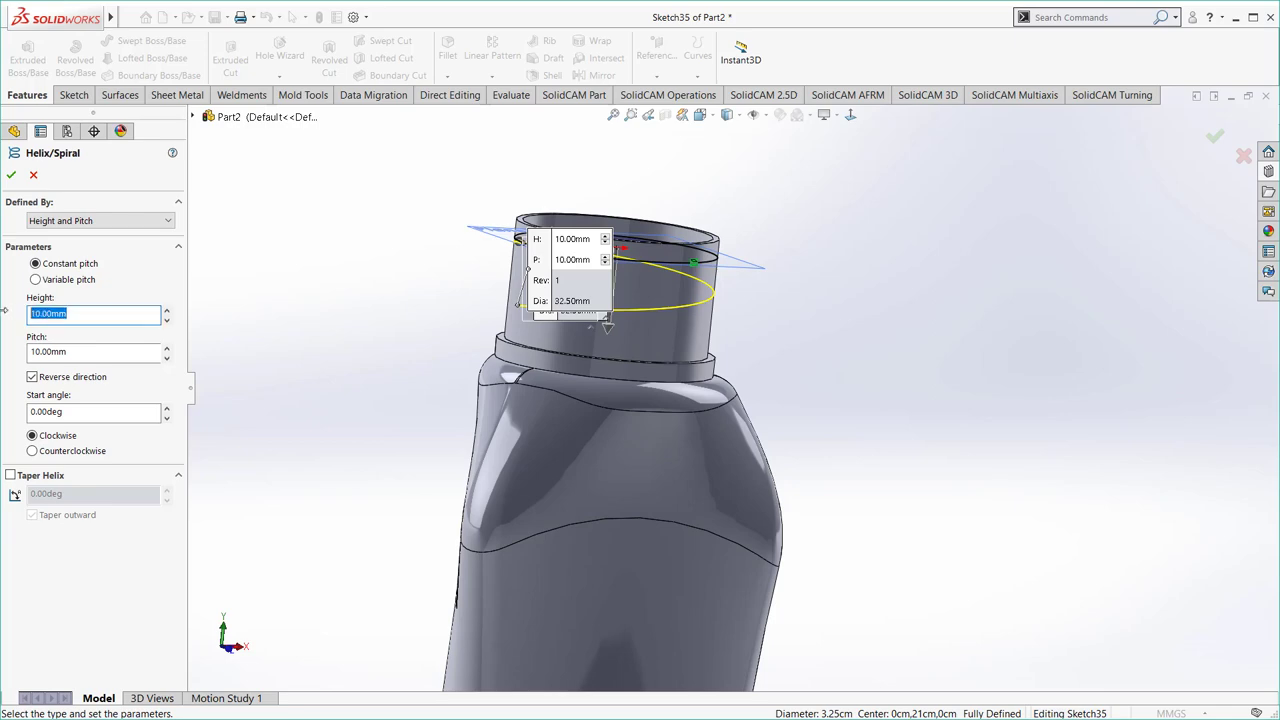
pyautogui.press('Tab')
pyautogui.moveTo(408, 363)
pyautogui.mouseDown(button='middle')
pyautogui.moveTo(479, 405)
pyautogui.moveTo(196, 375)
pyautogui.mouseUp(button='middle')
pyautogui.write('15')
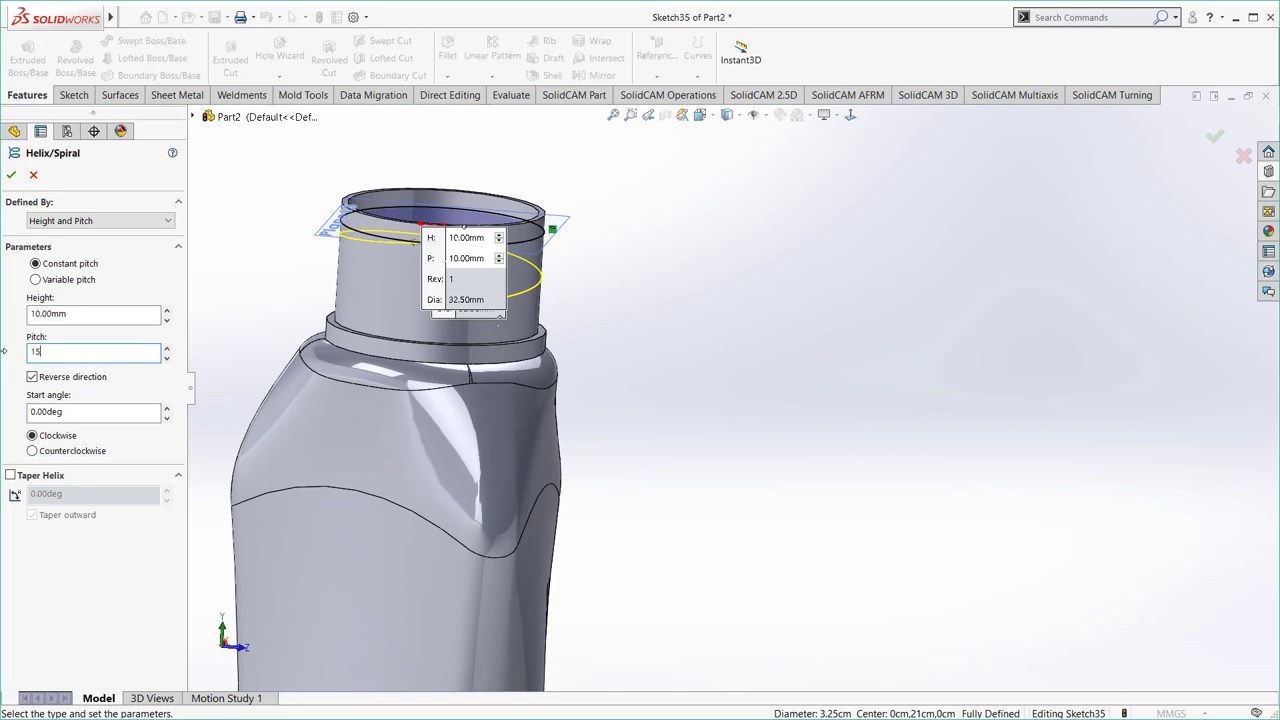
pyautogui.press('Return')
pyautogui.hotkey('shift', 'Tab')
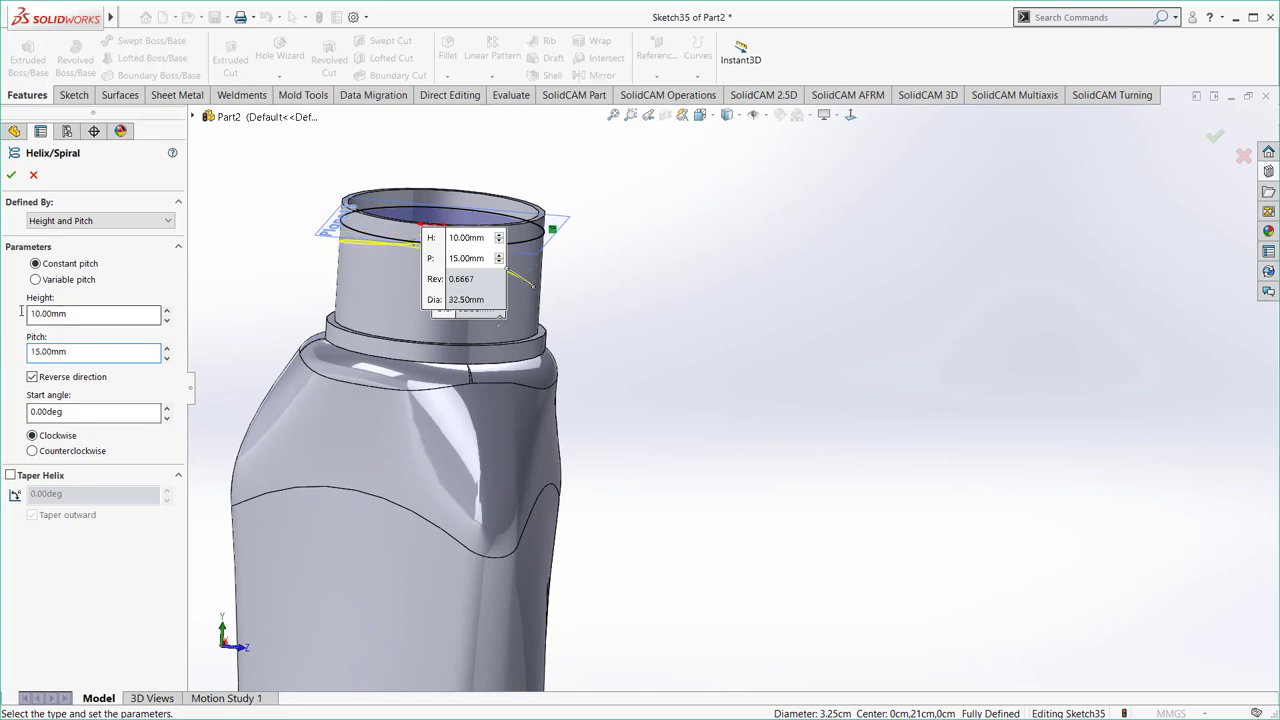
pyautogui.write('15')
pyautogui.press('Return')
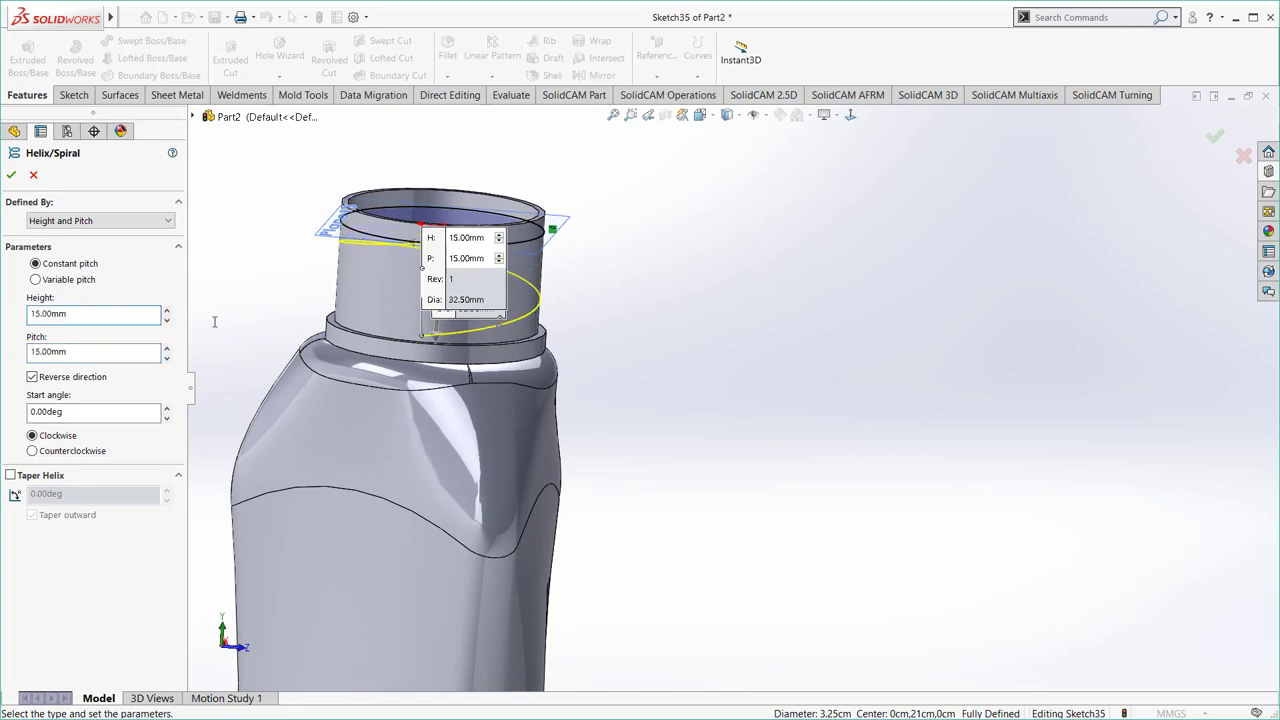
pyautogui.moveTo(214, 321); pyautogui.dragTo(97, 357, button='middle')
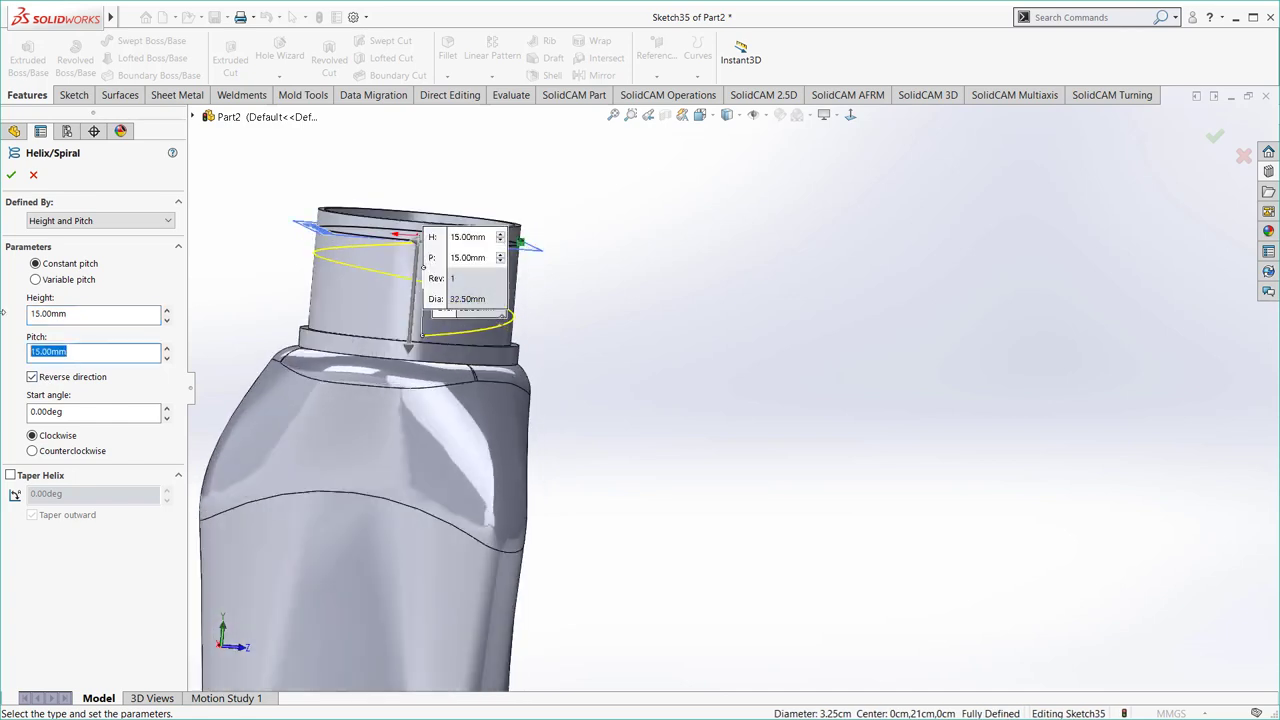
pyautogui.write('12')
pyautogui.press('Return')
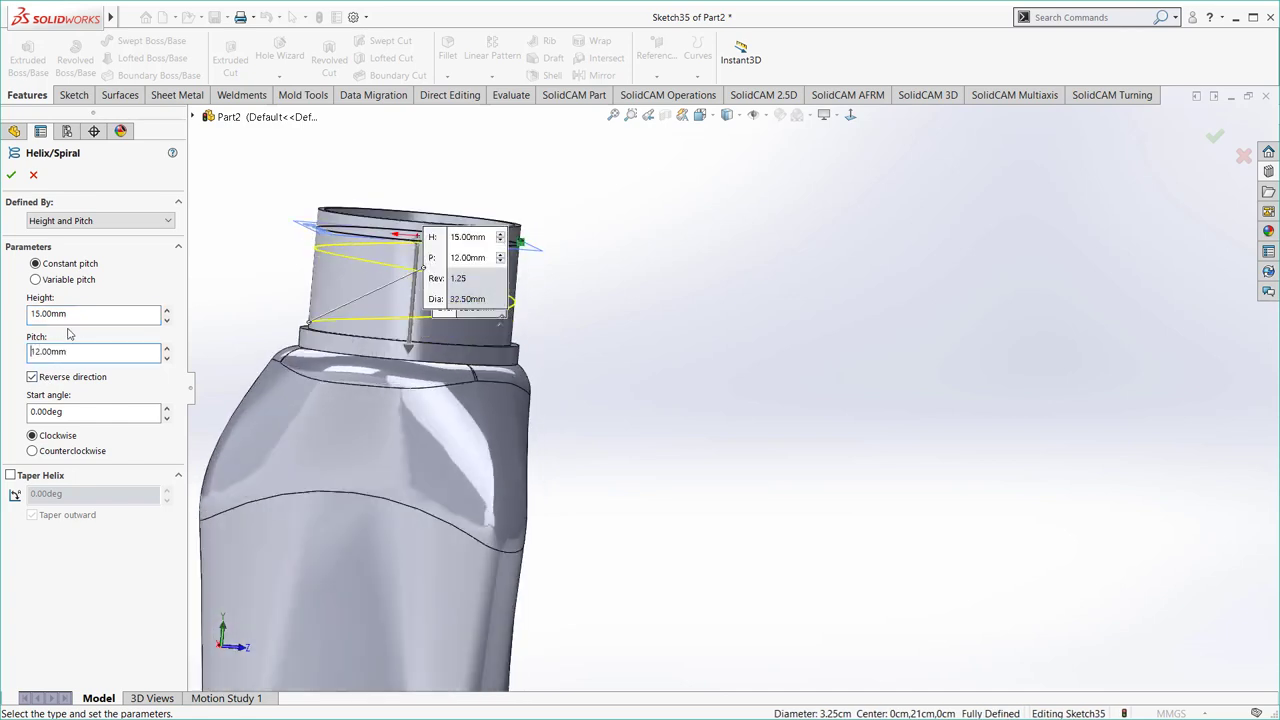
pyautogui.hotkey('shift', 'Tab')
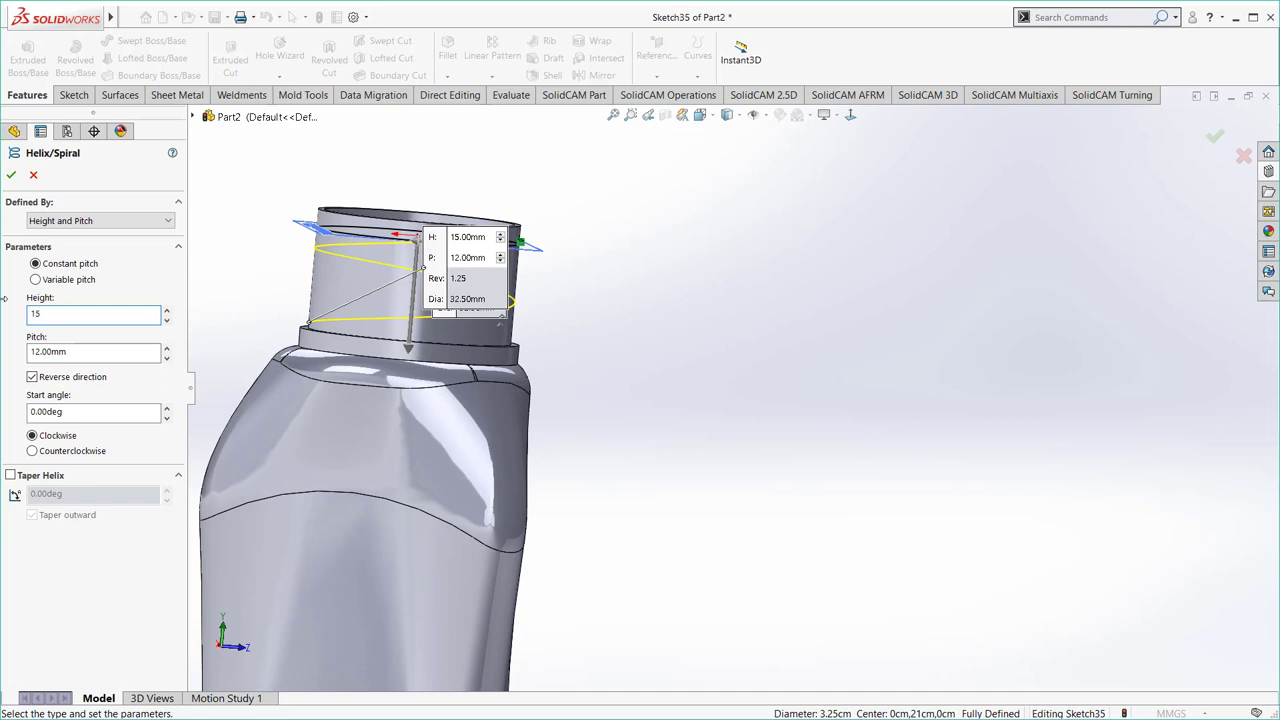
pyautogui.write('2')
pyautogui.press('Return')
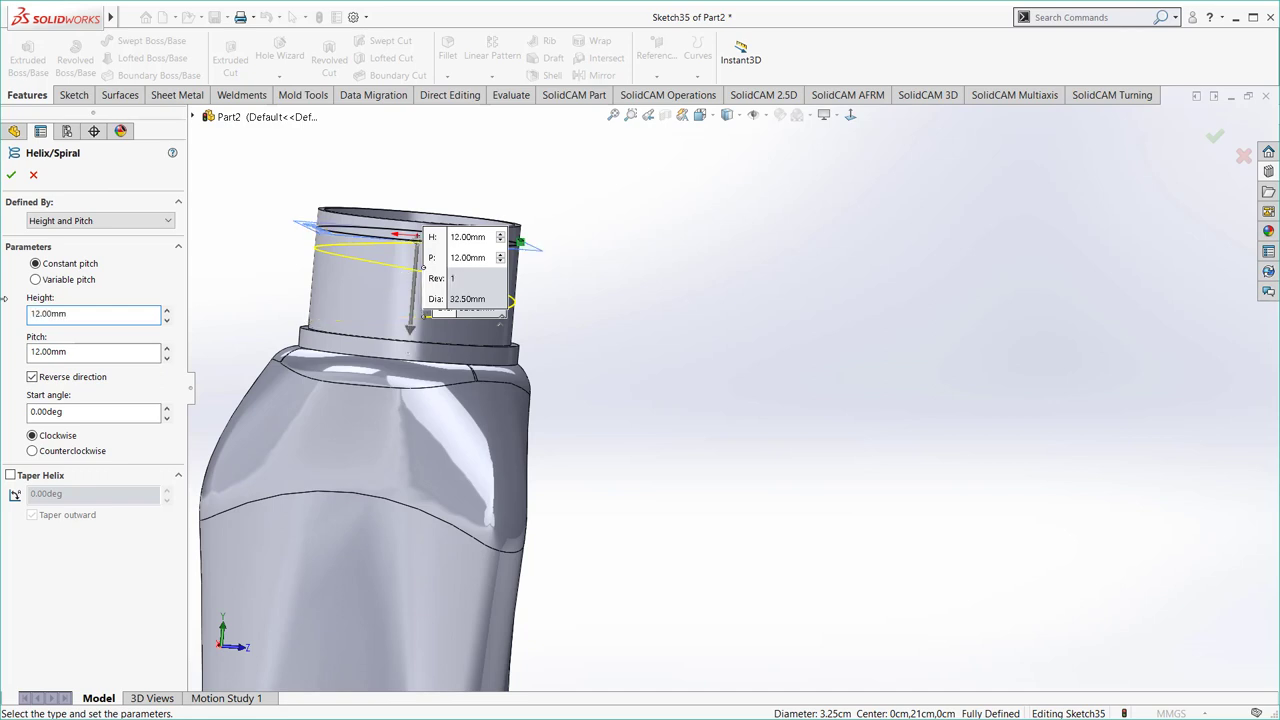
pyautogui.click(14, 175)
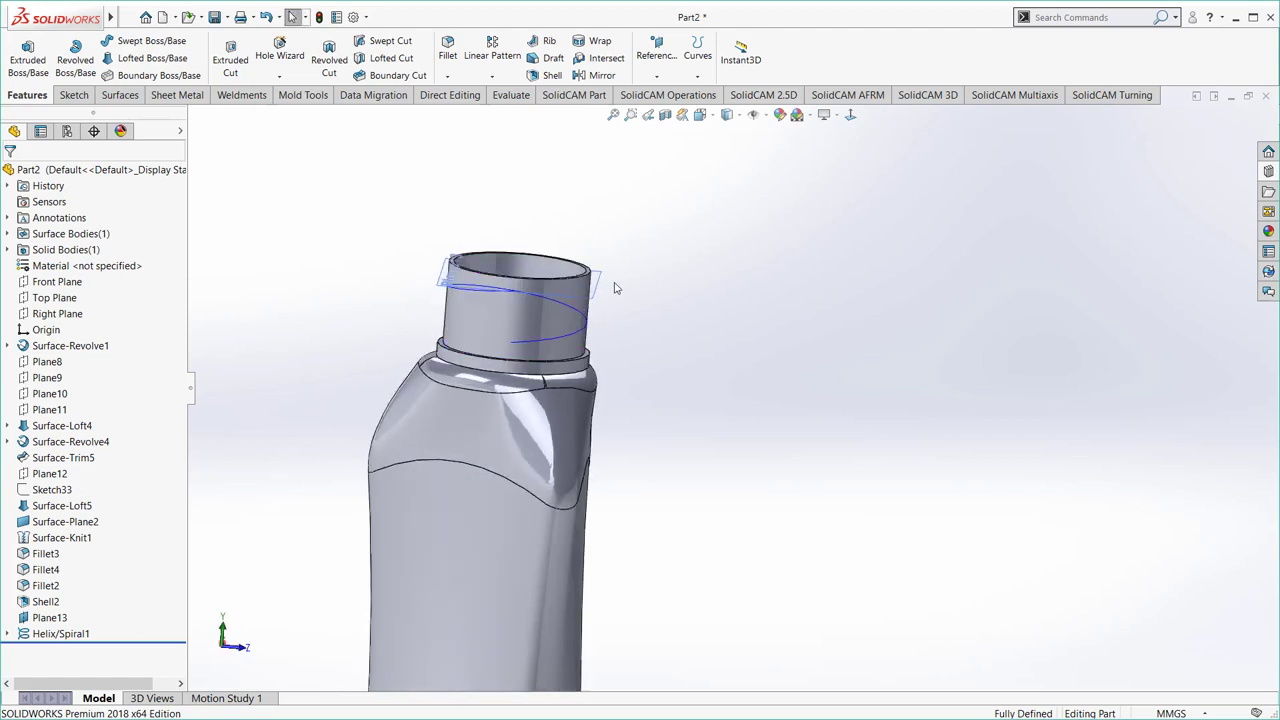
# - Hide Plane13 and reopen Helix/Spiral1 for editing
pyautogui.click(598, 280)
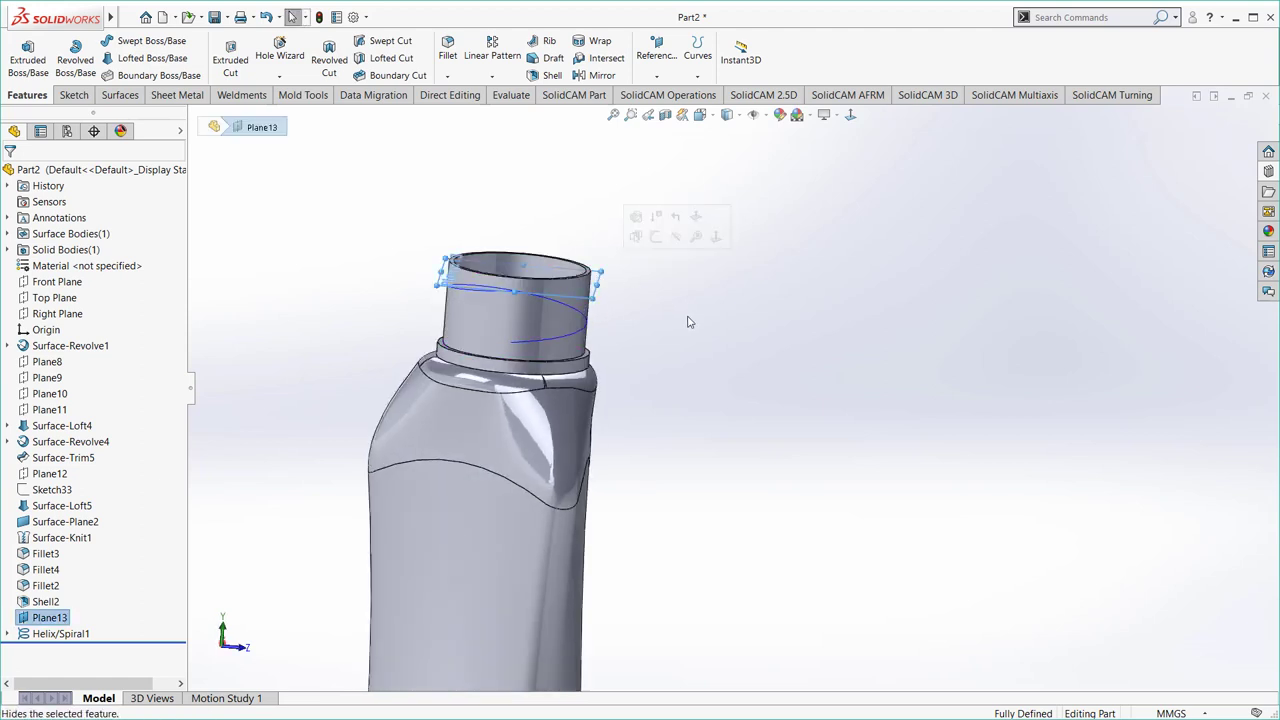
pyautogui.click(686, 351)
pyautogui.click(70, 636)
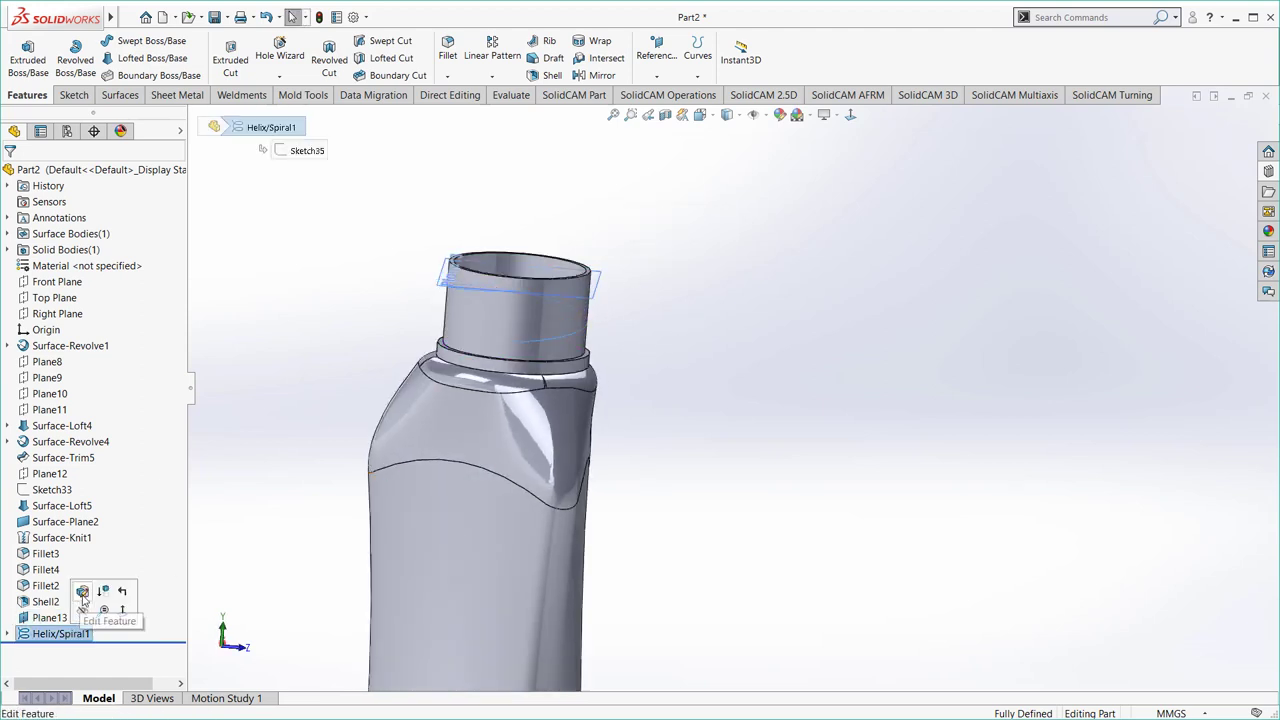
pyautogui.click(86, 592)
# - Change the helix pitch to 6 mm for two turns and accept
pyautogui.click(70, 352)
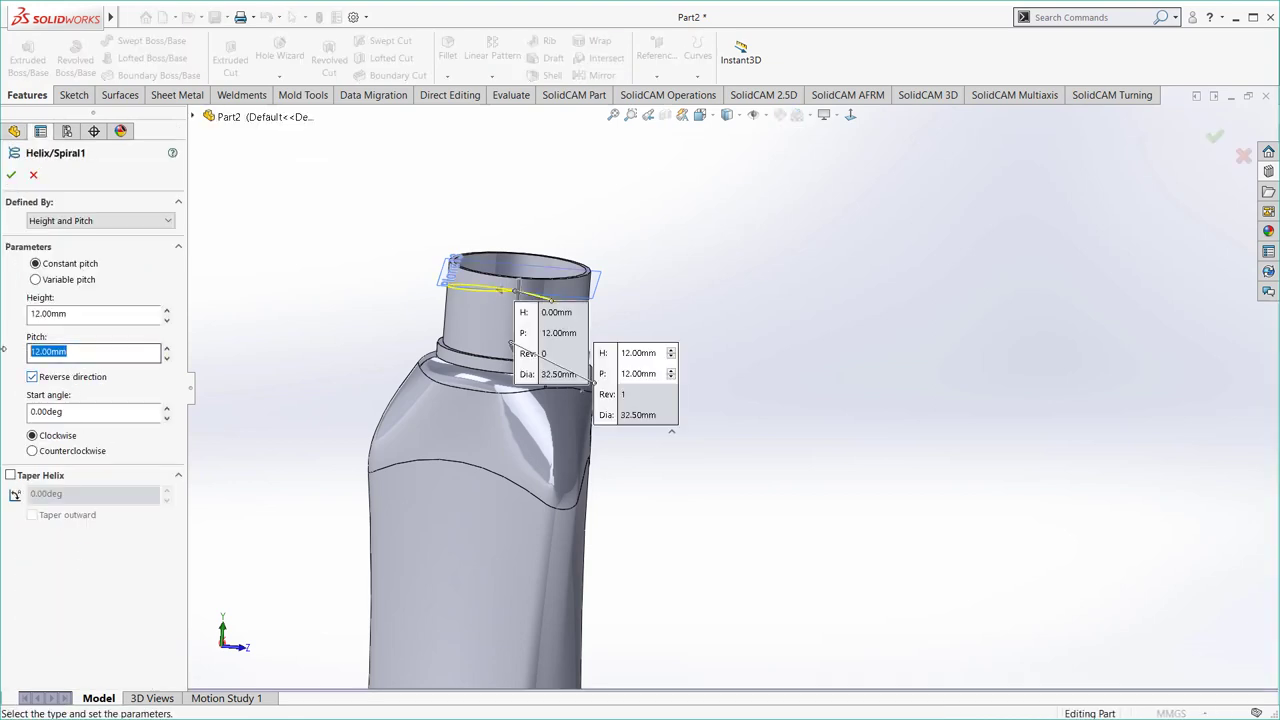
pyautogui.write('4')
pyautogui.press('Return')
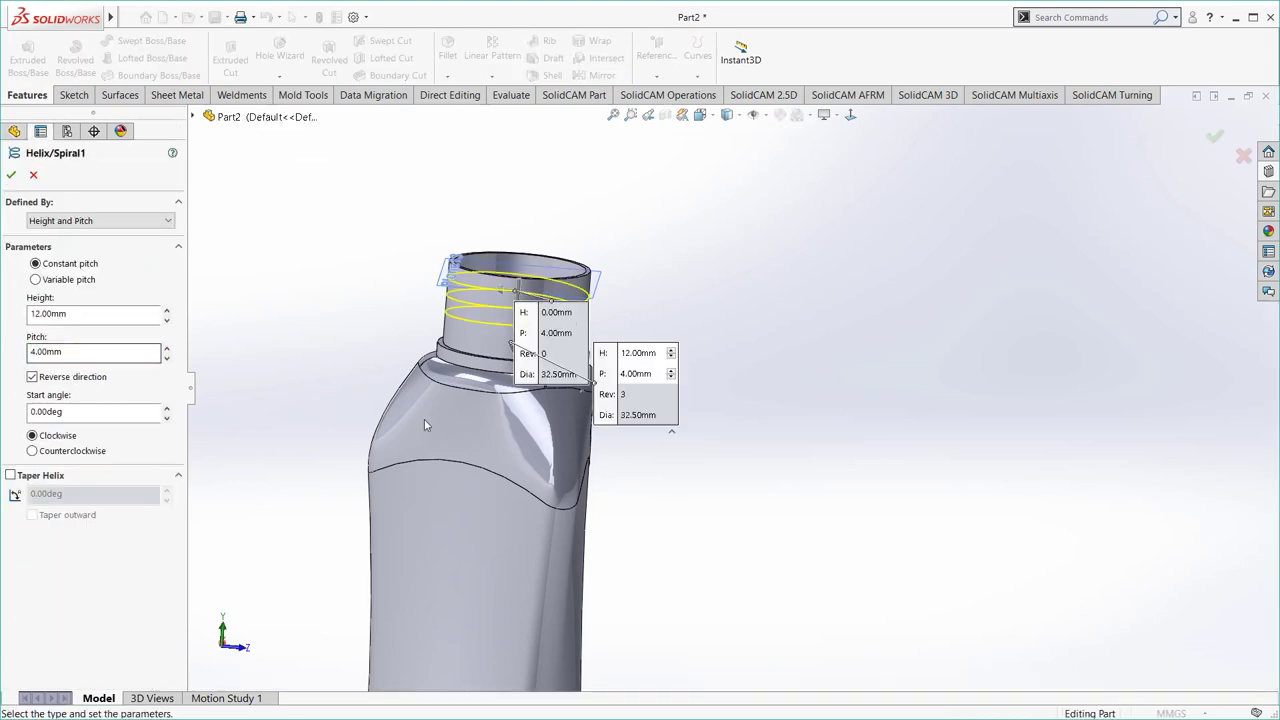
pyautogui.moveTo(424, 420); pyautogui.dragTo(466, 402, button='middle')
pyautogui.write('3')
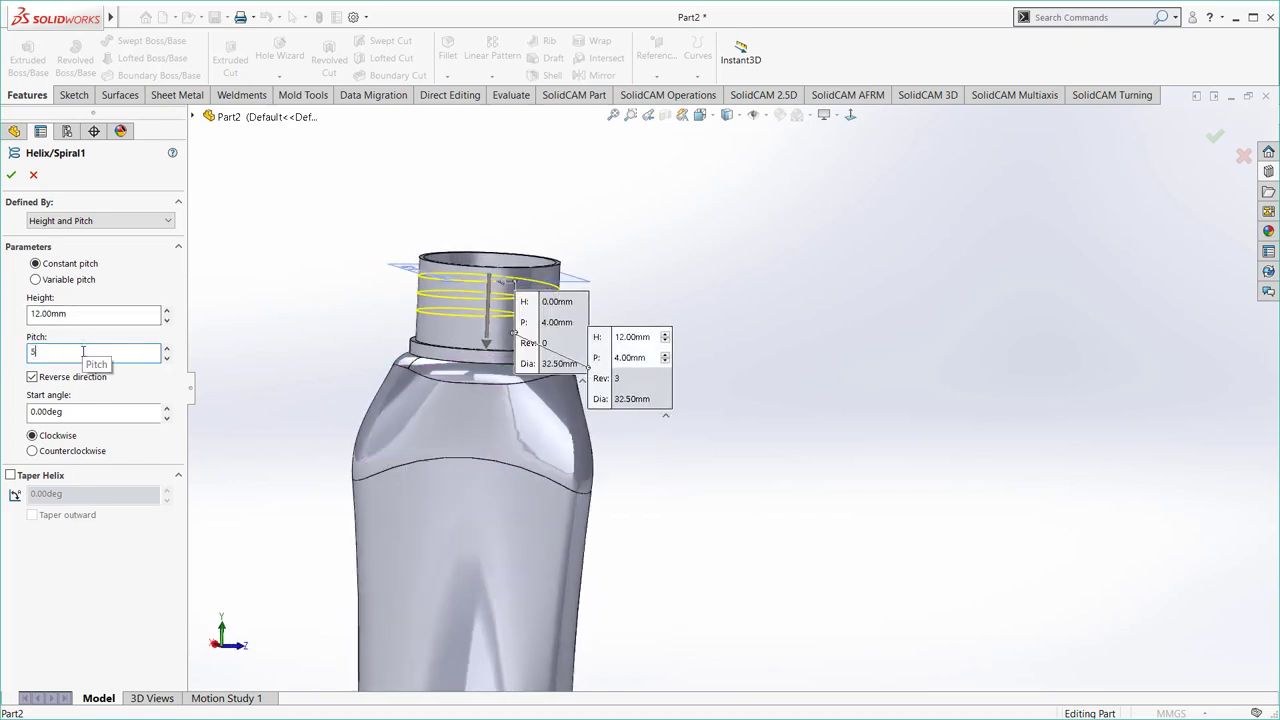
pyautogui.press('Return')
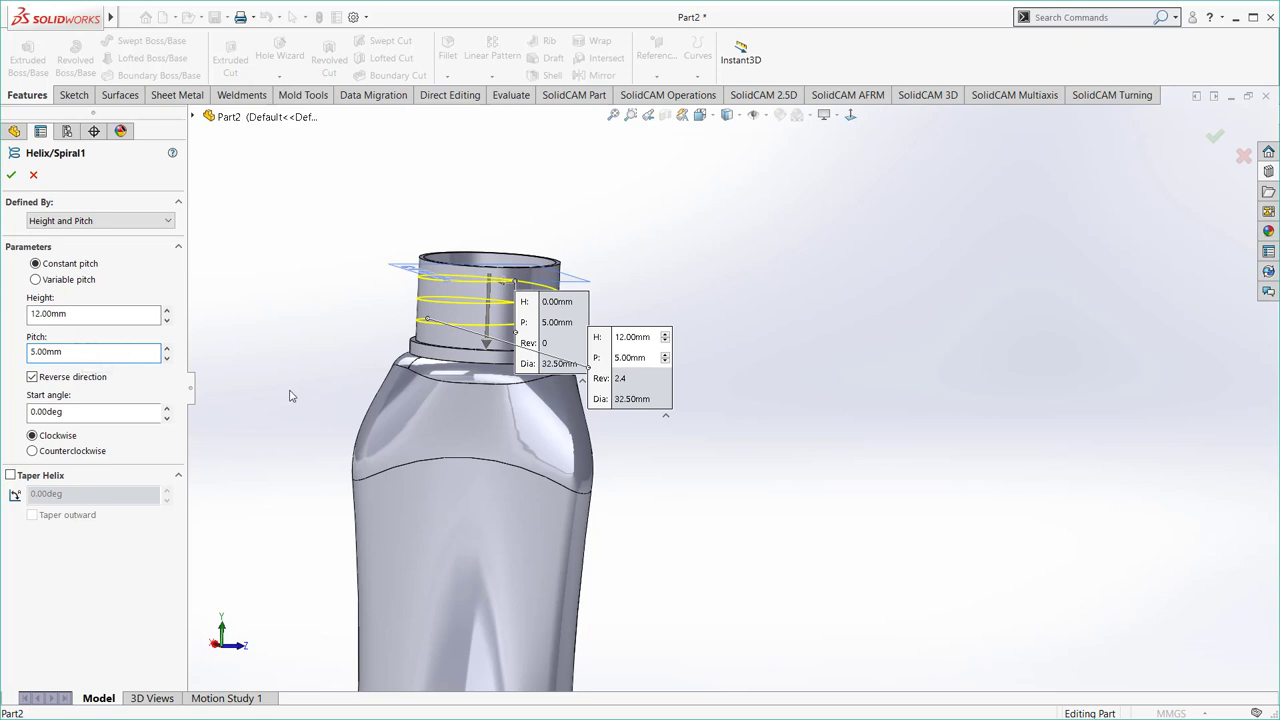
pyautogui.moveTo(289, 396)
pyautogui.mouseDown(button='middle')
pyautogui.moveTo(394, 417)
pyautogui.moveTo(251, 366)
pyautogui.mouseUp(button='middle')
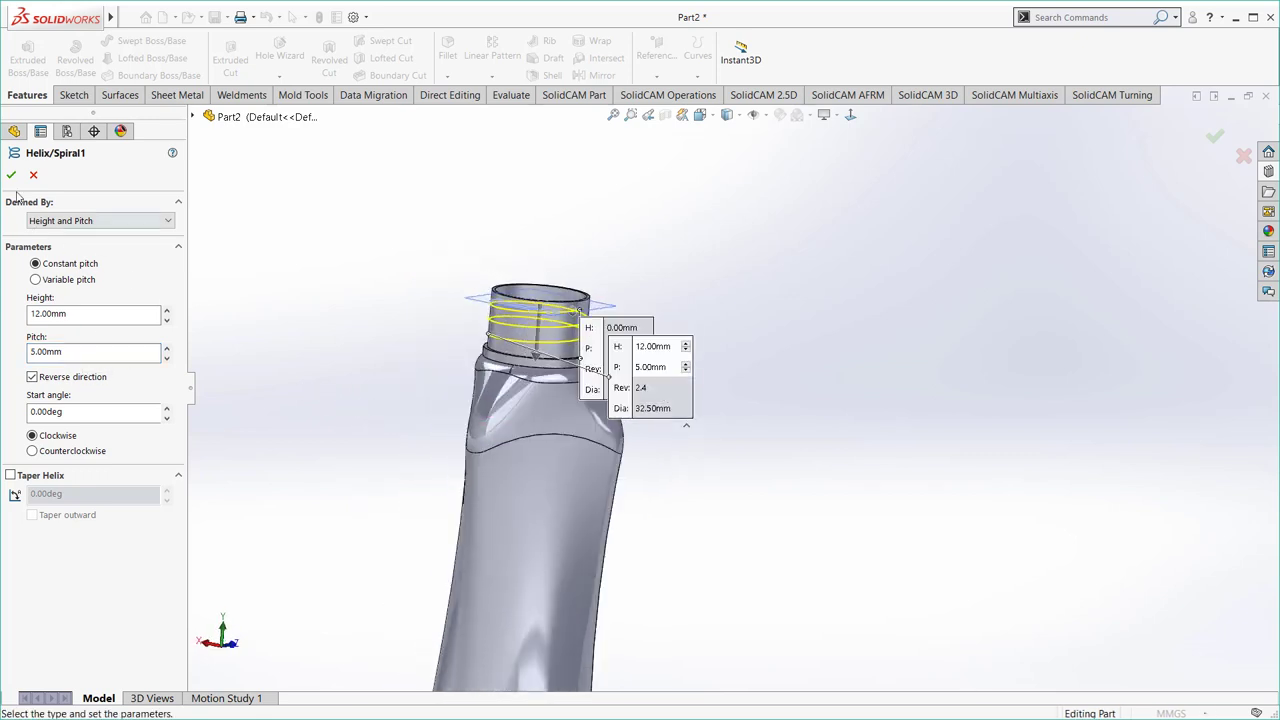
pyautogui.doubleClick(73, 352)
pyautogui.write('6')
pyautogui.press('Return')
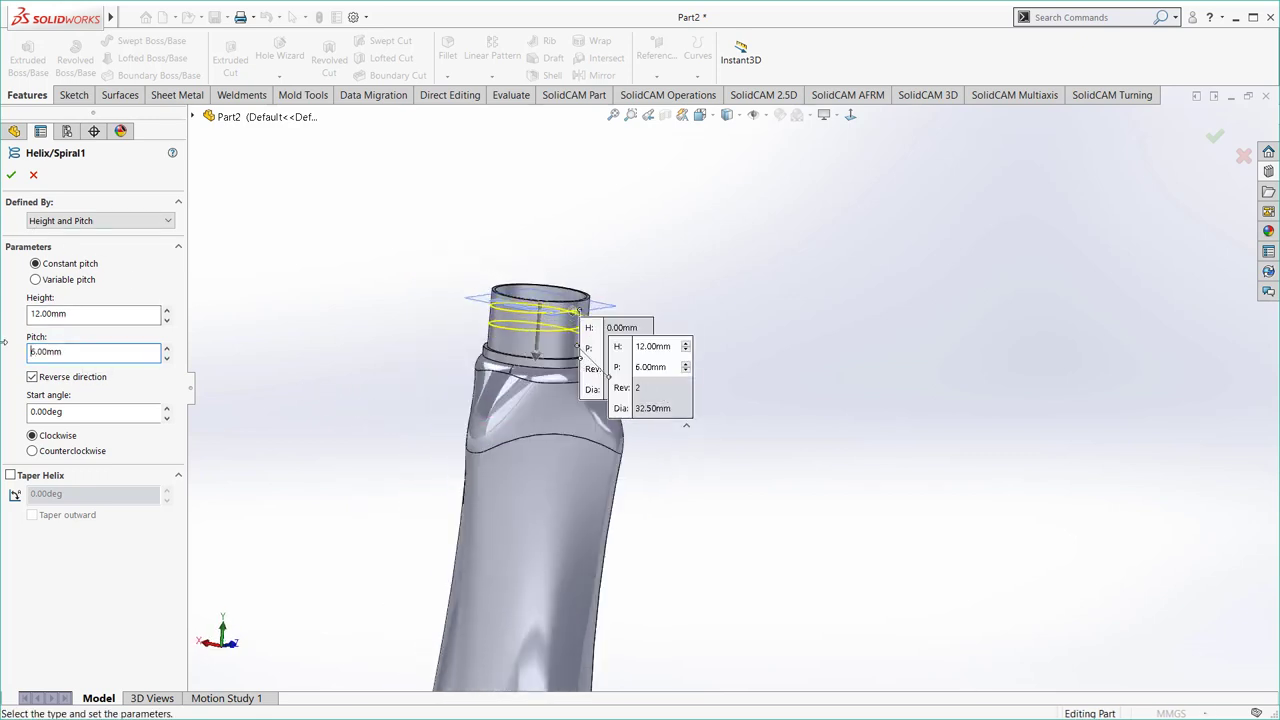
pyautogui.click(10, 175)
pyautogui.scroll(-3, 587, 312)
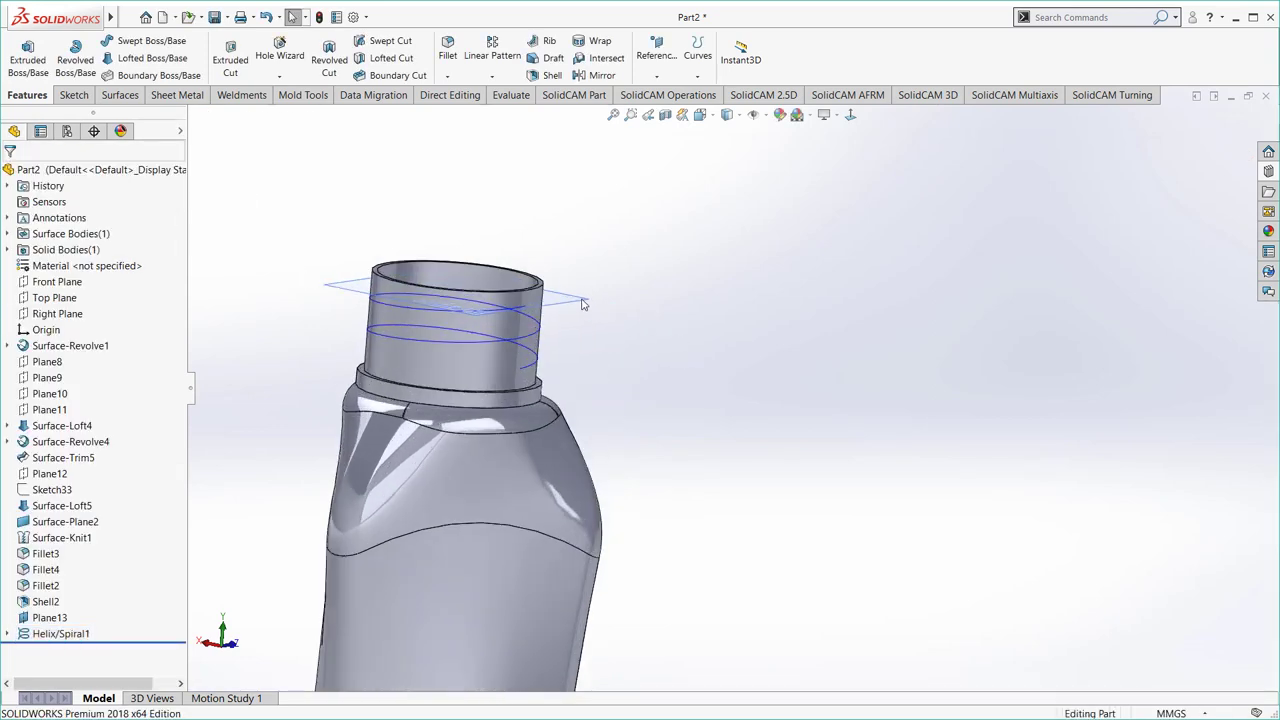
# - Hide Plane13 and start a sketch on the Front Plane, viewed face-on
pyautogui.click(583, 304)
pyautogui.click(653, 260)
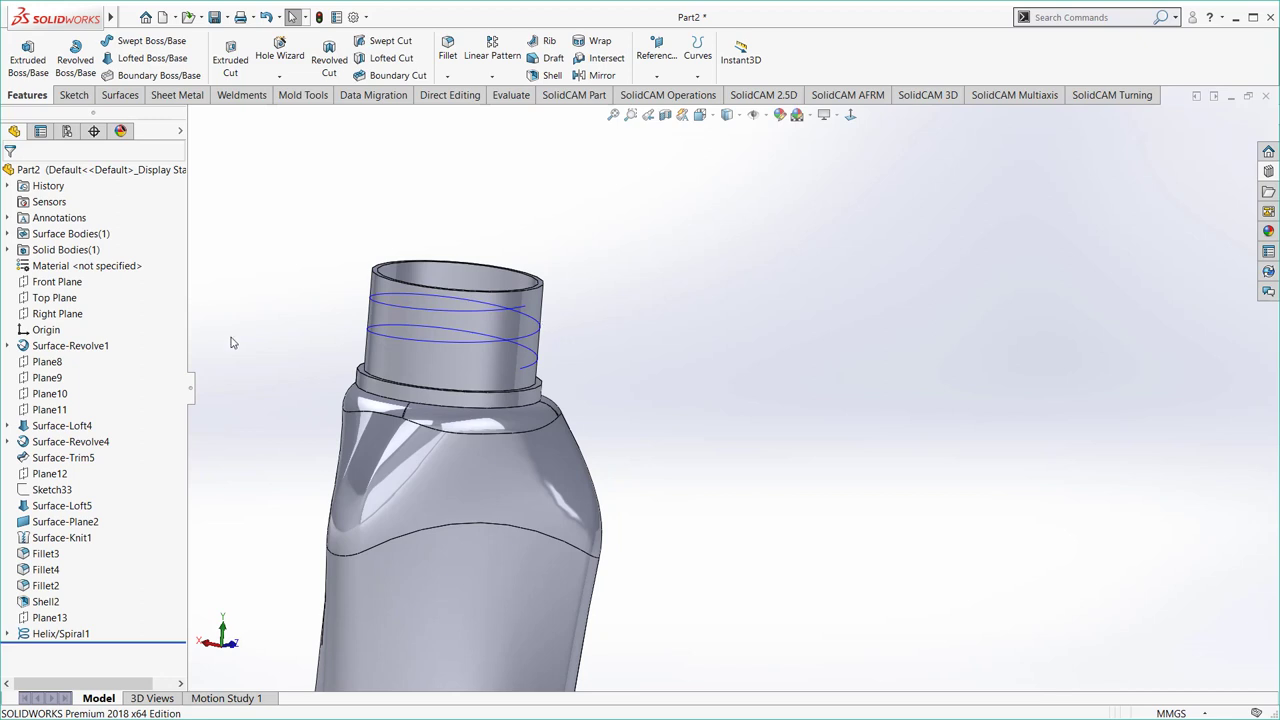
pyautogui.click(57, 314)
pyautogui.moveTo(605, 427); pyautogui.dragTo(545, 440, button='middle')
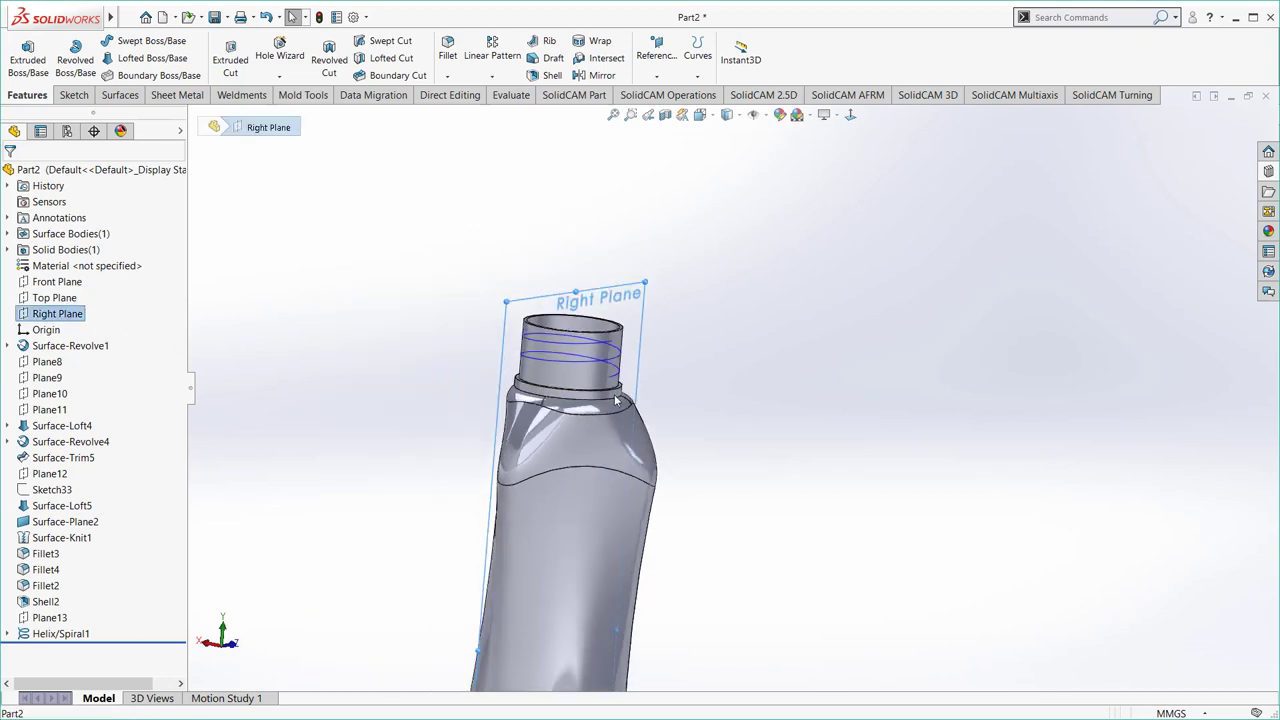
pyautogui.click(55, 282)
pyautogui.click(67, 265)
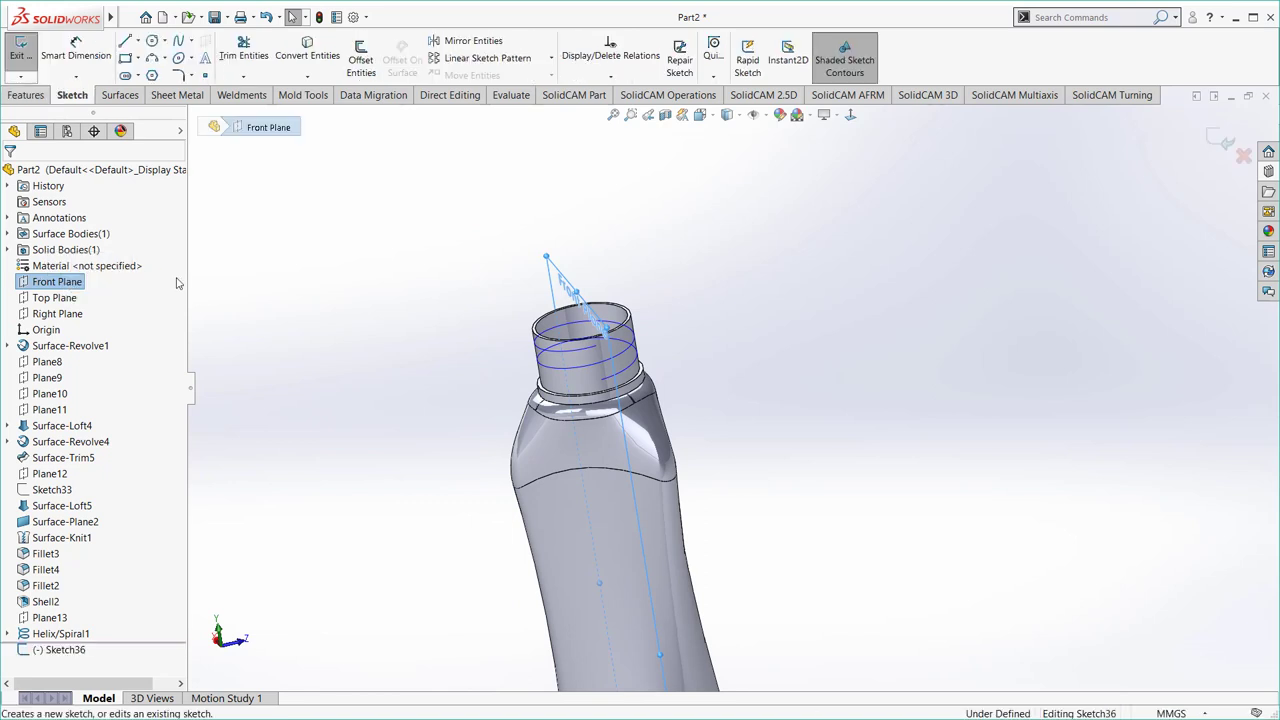
pyautogui.click(850, 117)
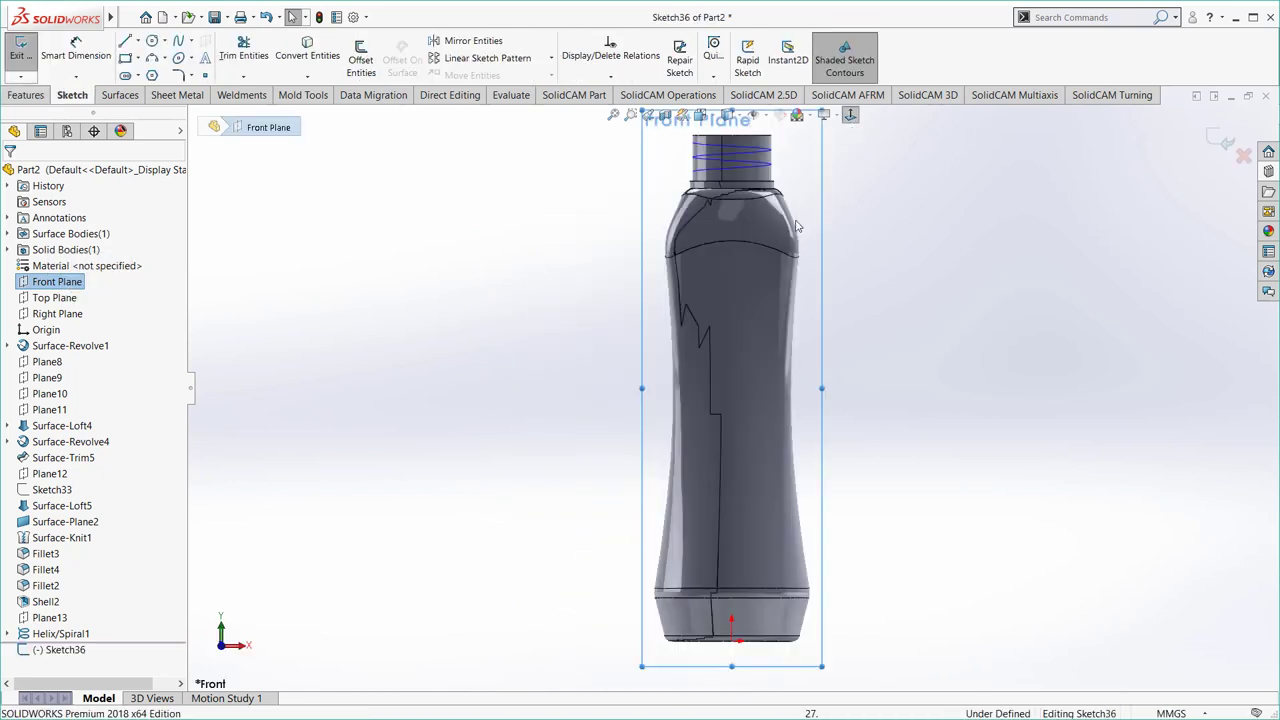
pyautogui.scroll(-4, 772, 300)
pyautogui.scroll(-3, 720, 315)
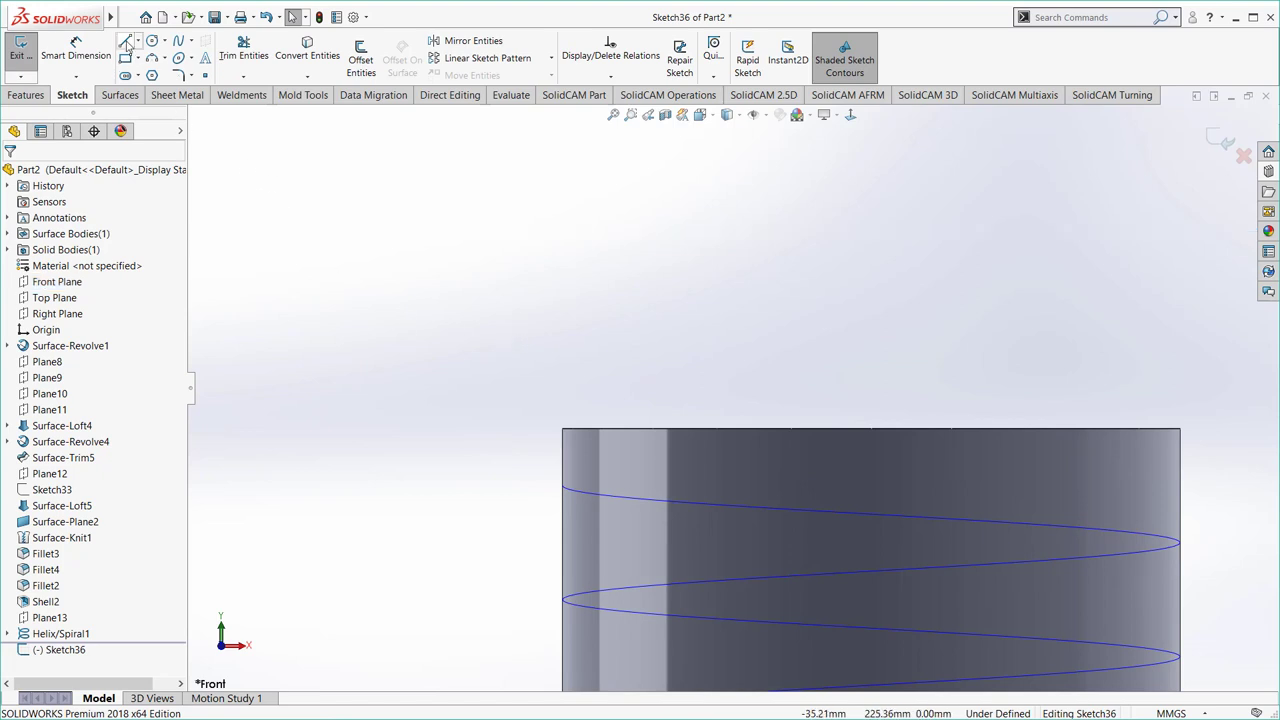
# - Draw a closed triangular thread profile against the neck's edge
pyautogui.press('l')
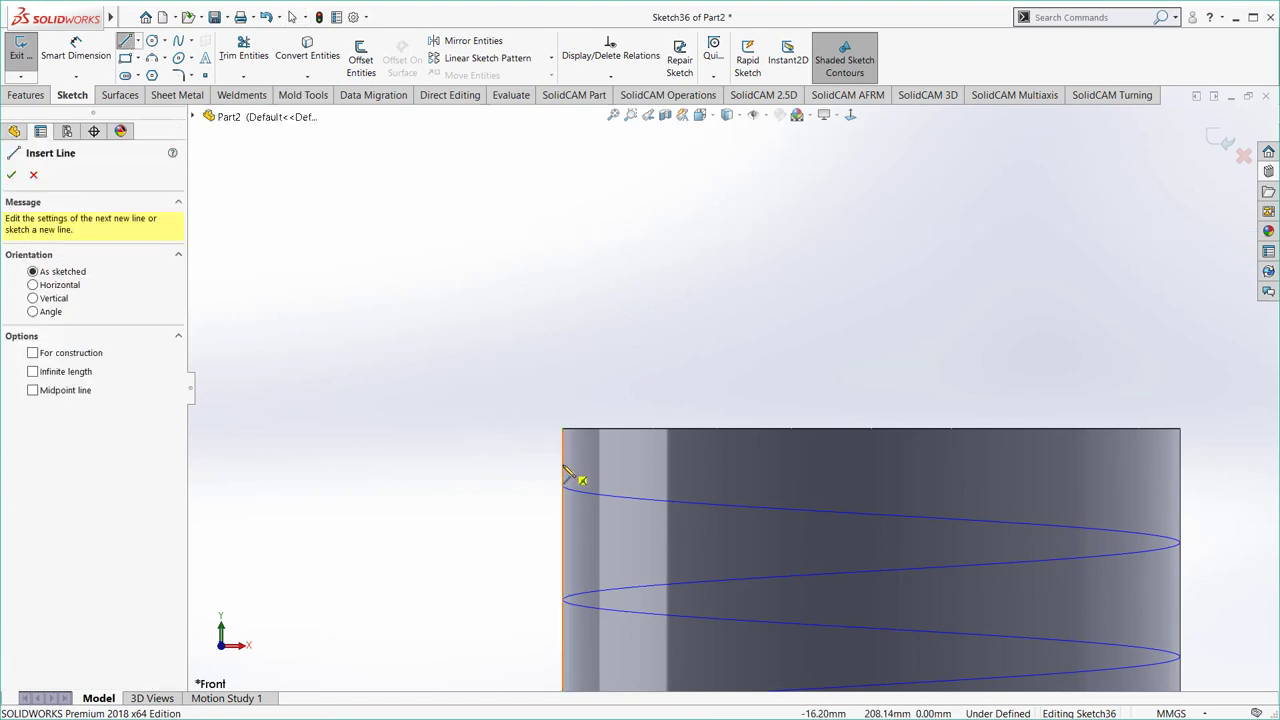
pyautogui.click(570, 464)
pyautogui.click(504, 485)
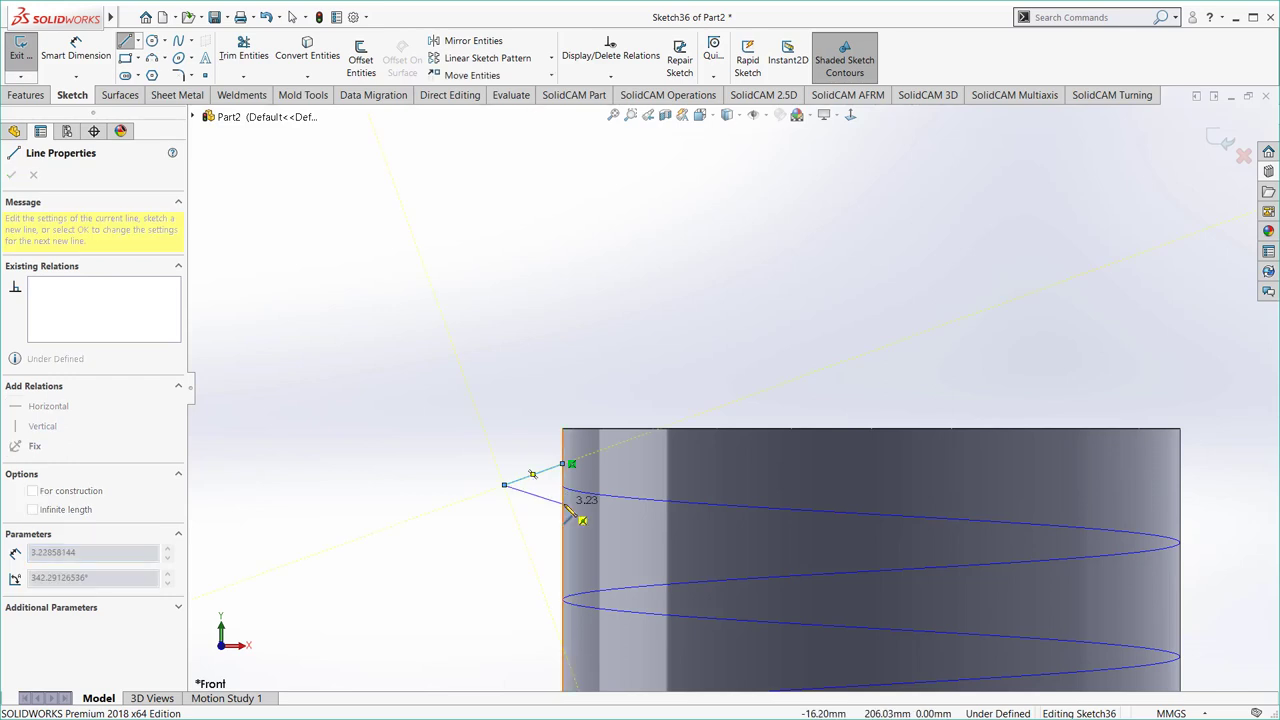
pyautogui.click(570, 504)
pyautogui.click(570, 464)
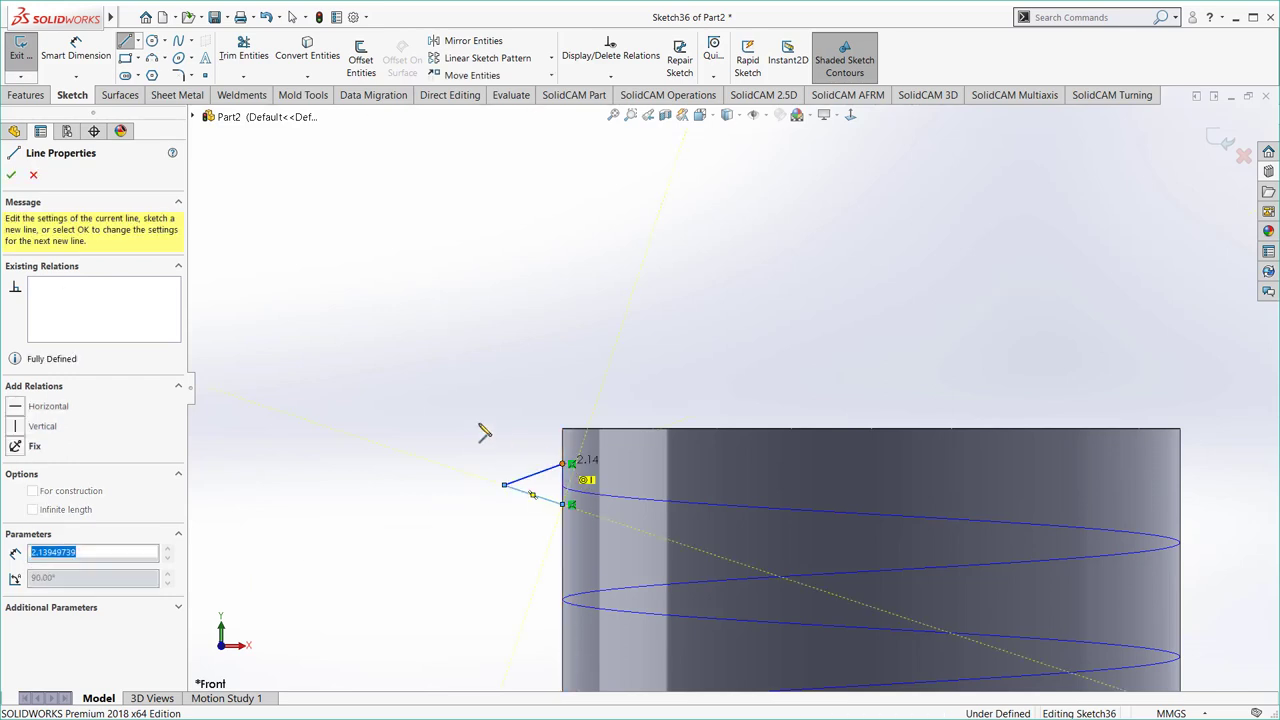
pyautogui.rightClick(480, 424)
pyautogui.click(505, 431)
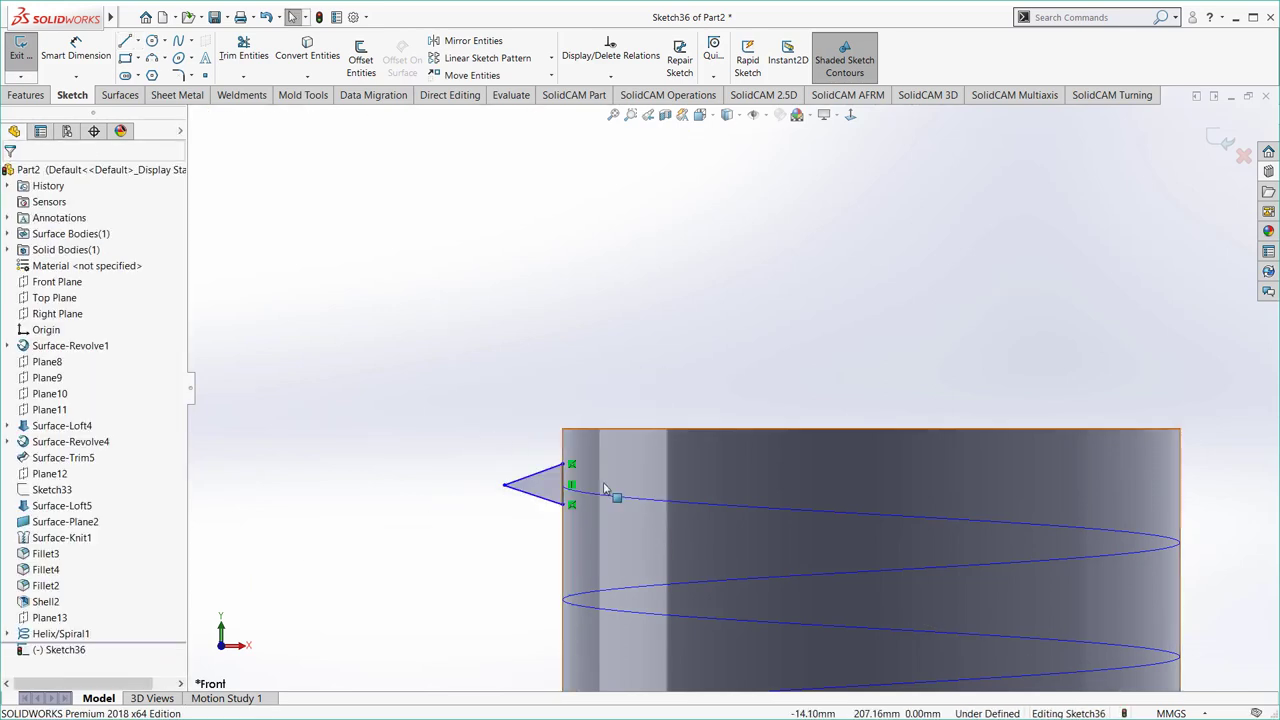
# - Add a construction centerline from the triangle's tip to the vertical edge's midpoint
pyautogui.scroll(-2, 599, 482)
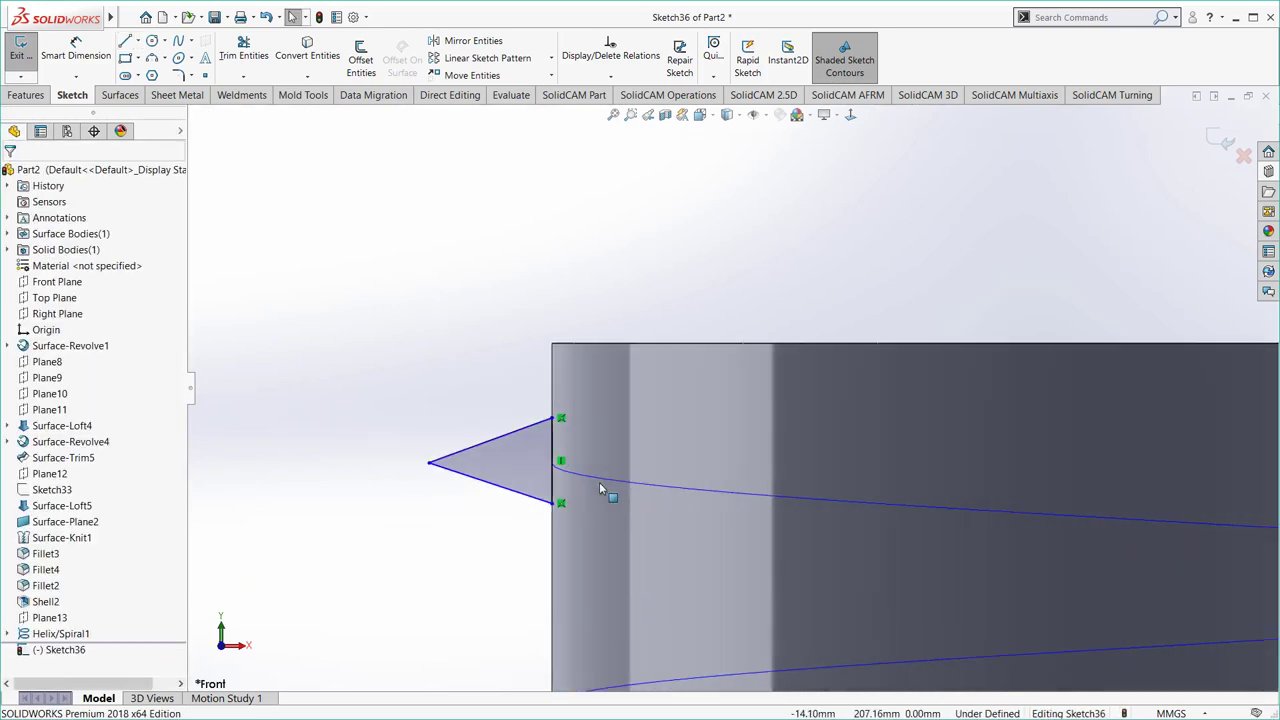
pyautogui.click(140, 48)
pyautogui.click(160, 74)
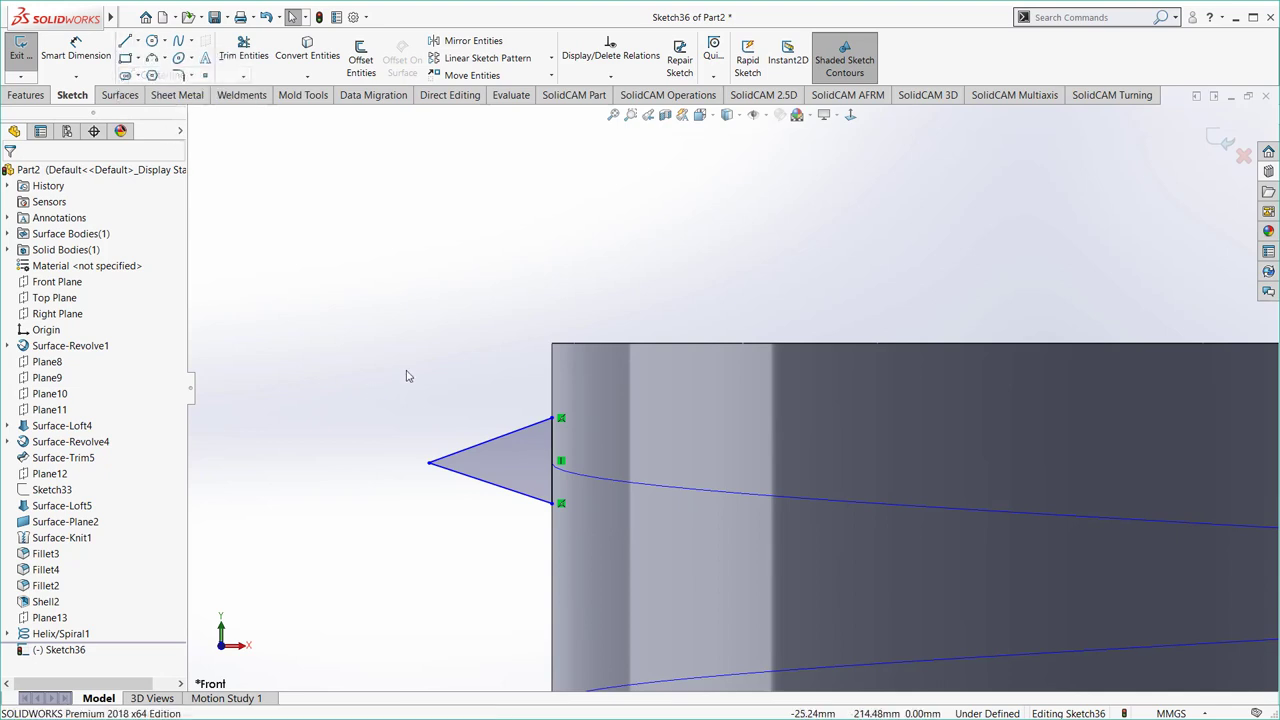
pyautogui.click(430, 464)
pyautogui.click(553, 461)
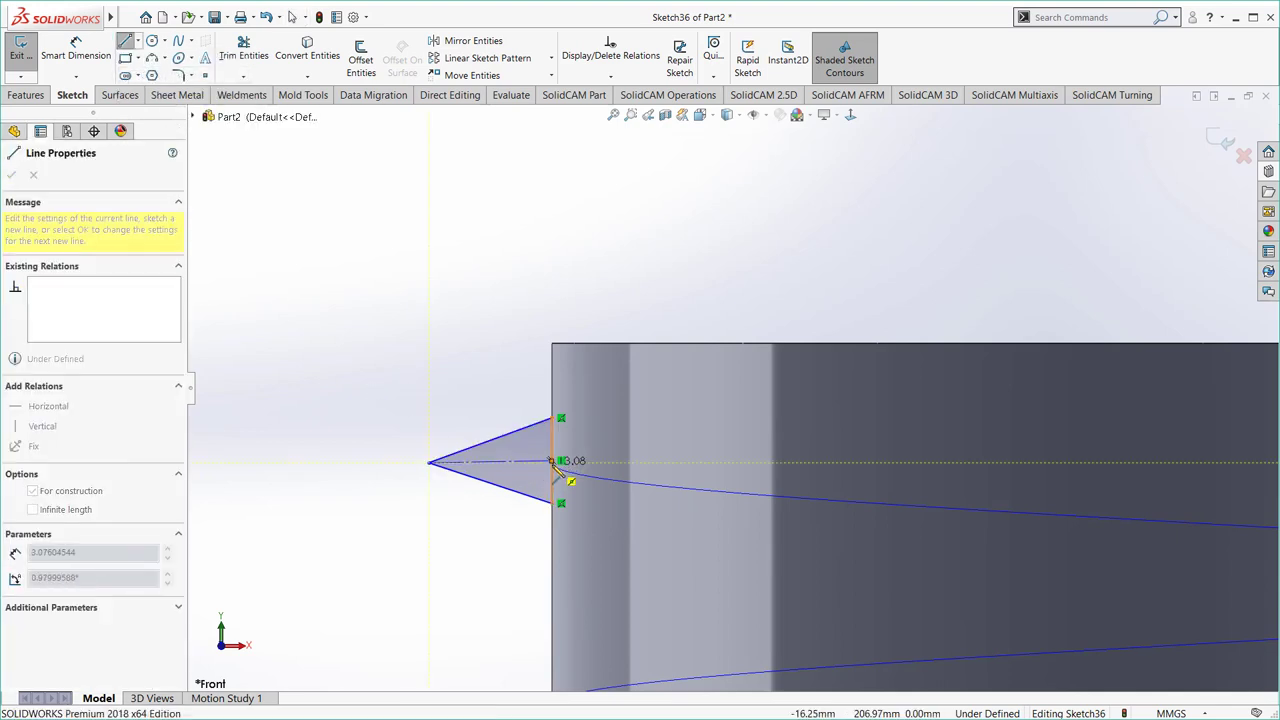
pyautogui.doubleClick(556, 466)
pyautogui.rightClick(597, 454)
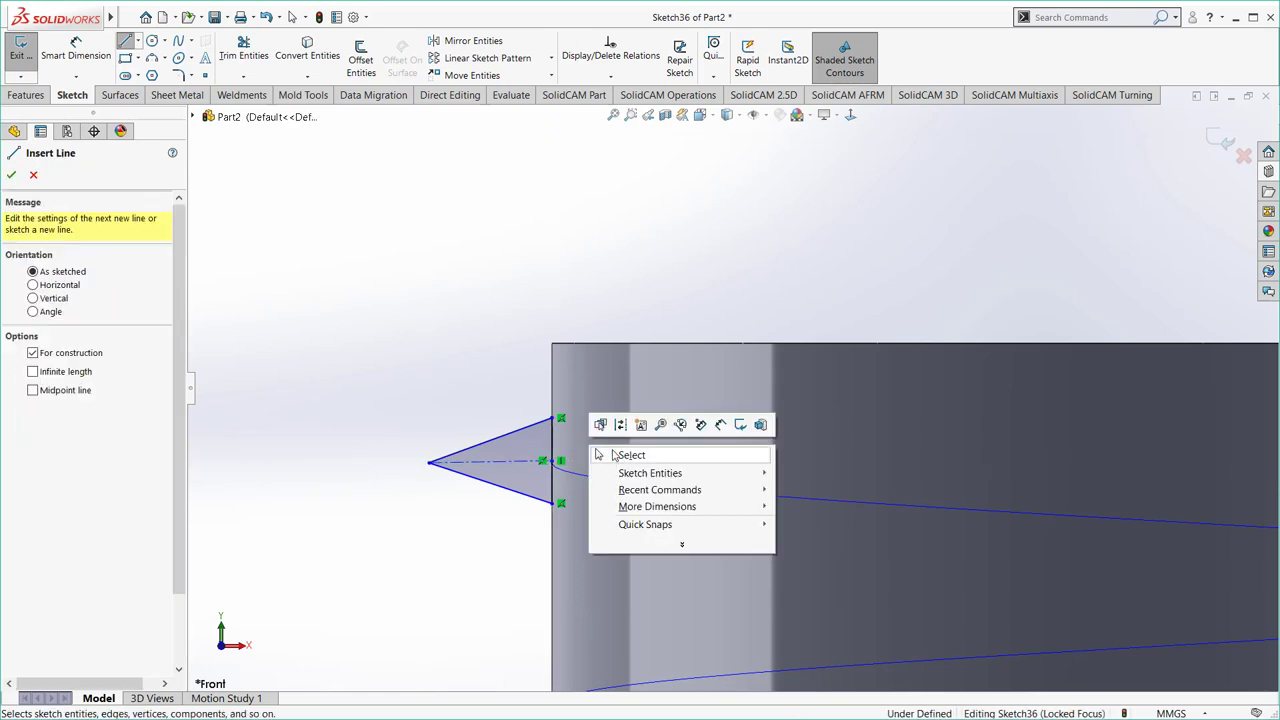
pyautogui.click(597, 454)
# - Make the two slanted sides symmetric about the centerline
pyautogui.click(520, 461)
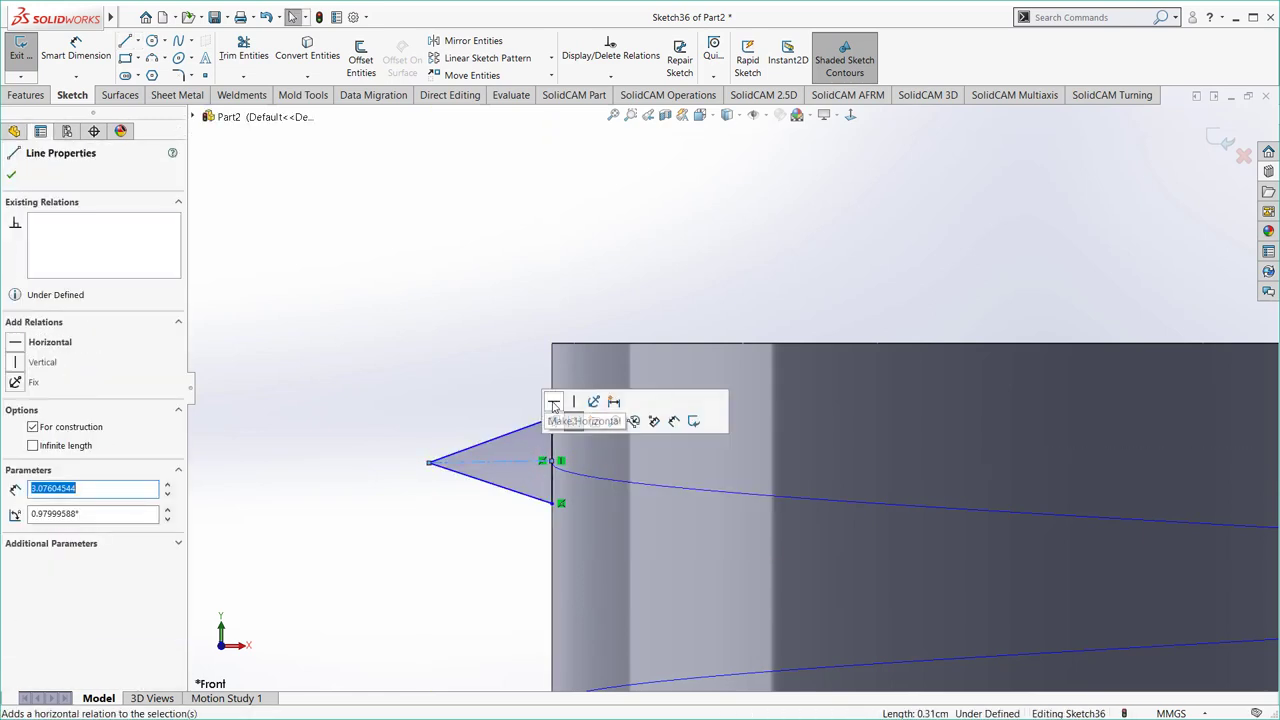
pyautogui.press('Escape')
pyautogui.moveTo(460, 420); pyautogui.dragTo(414, 502)
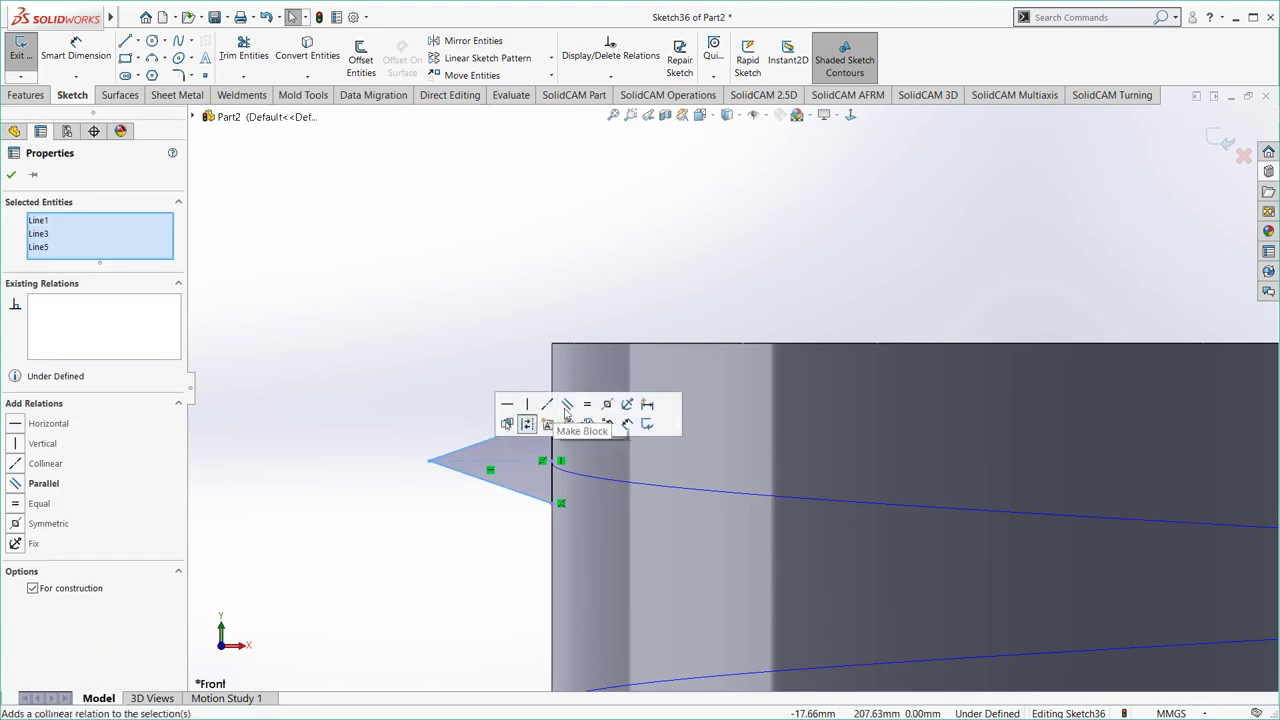
pyautogui.click(607, 404)
pyautogui.press('Escape')
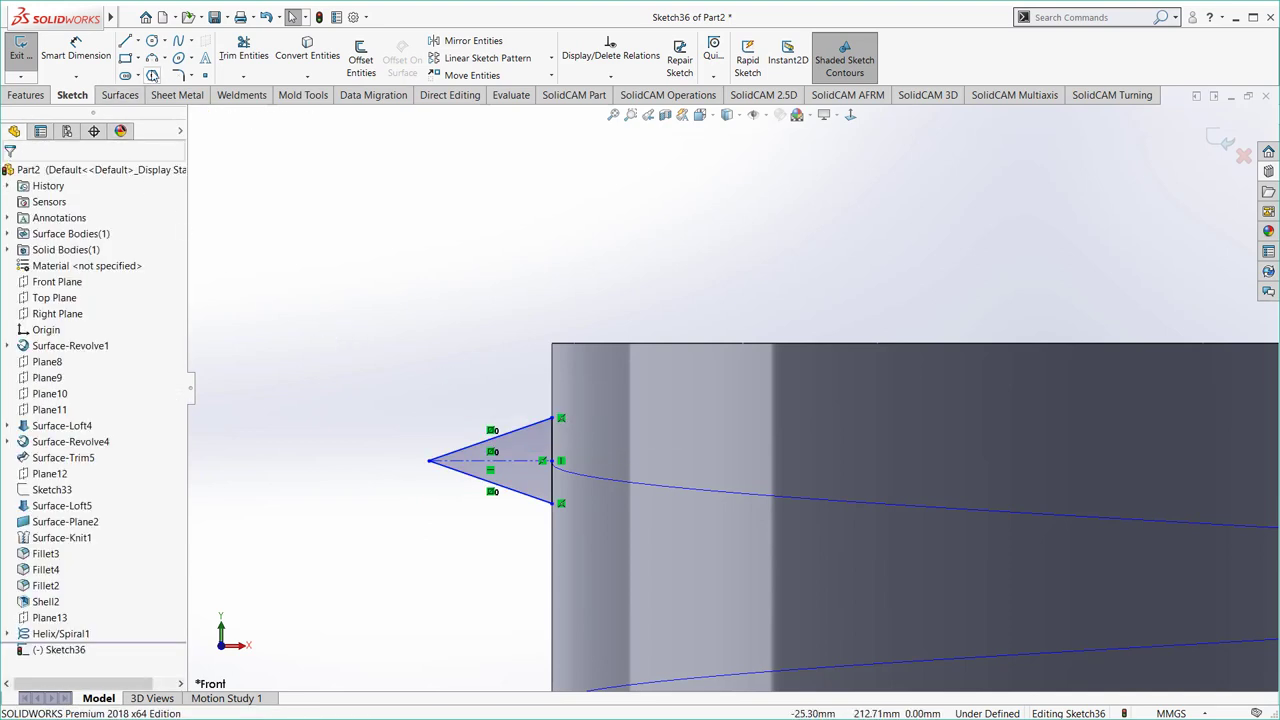
# - Round the triangular profile's tip with a 0.50 mm sketch fillet
pyautogui.click(178, 77)
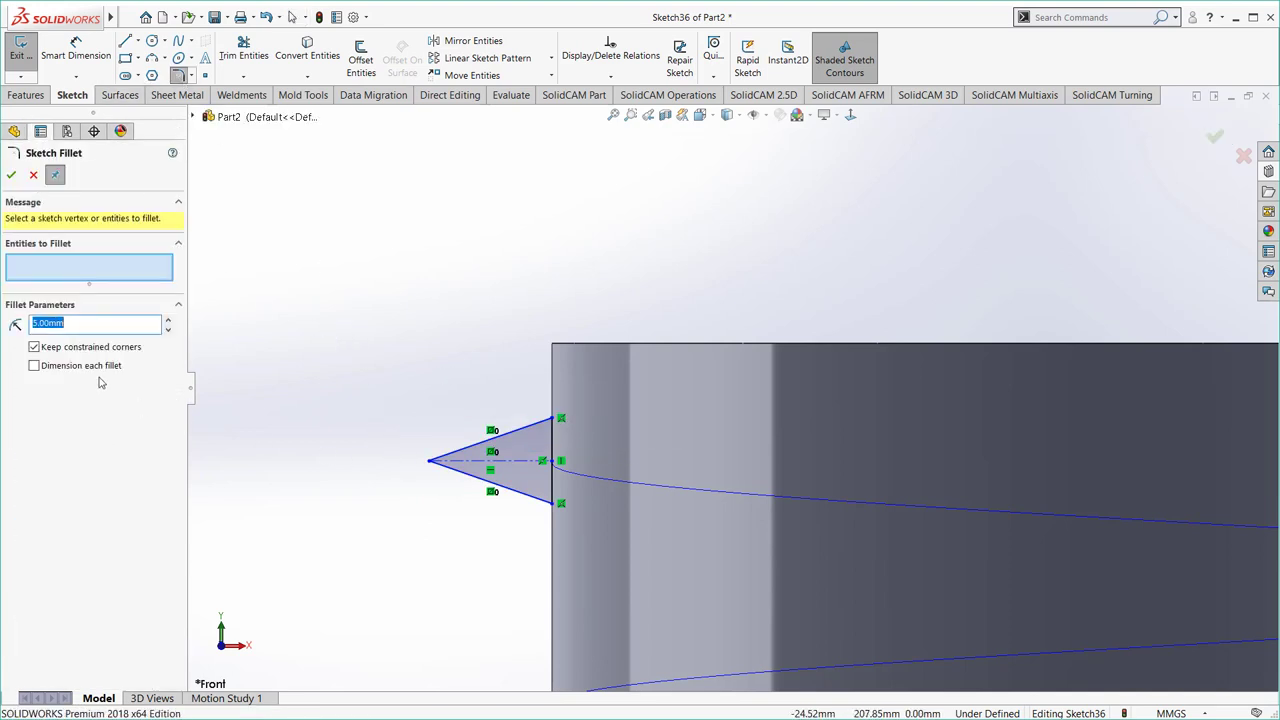
pyautogui.click(440, 467)
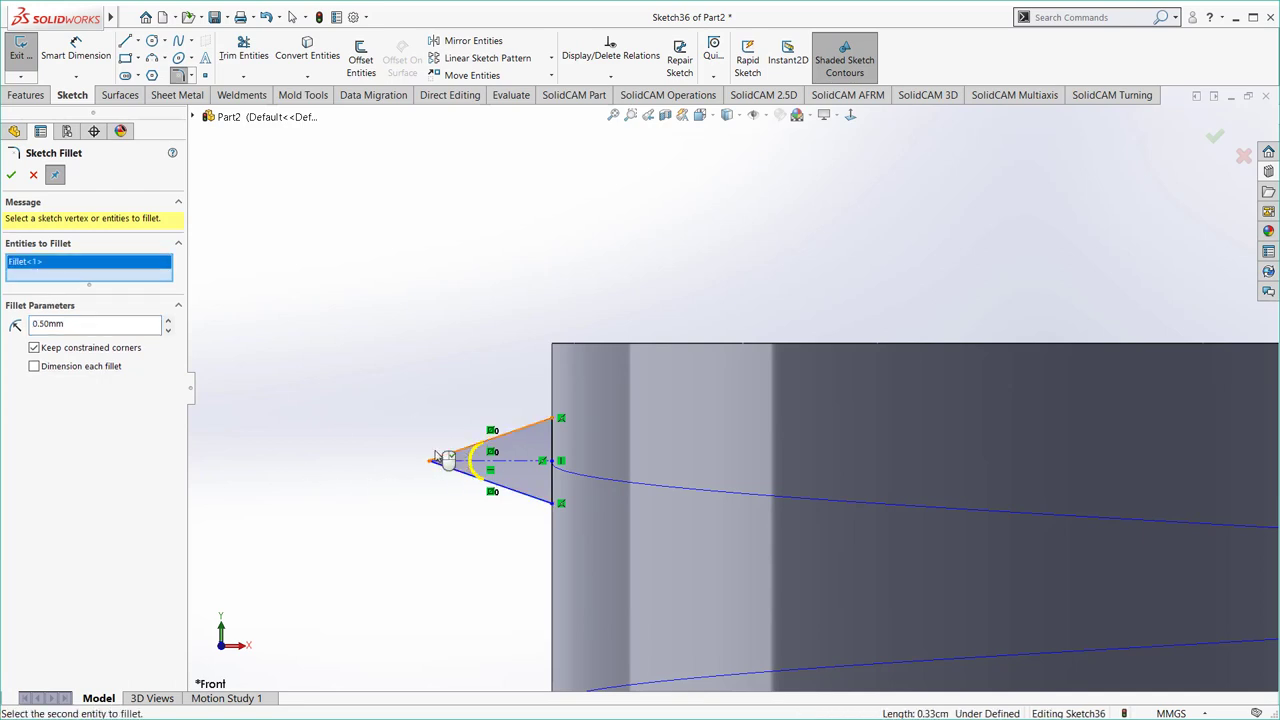
pyautogui.click(445, 454)
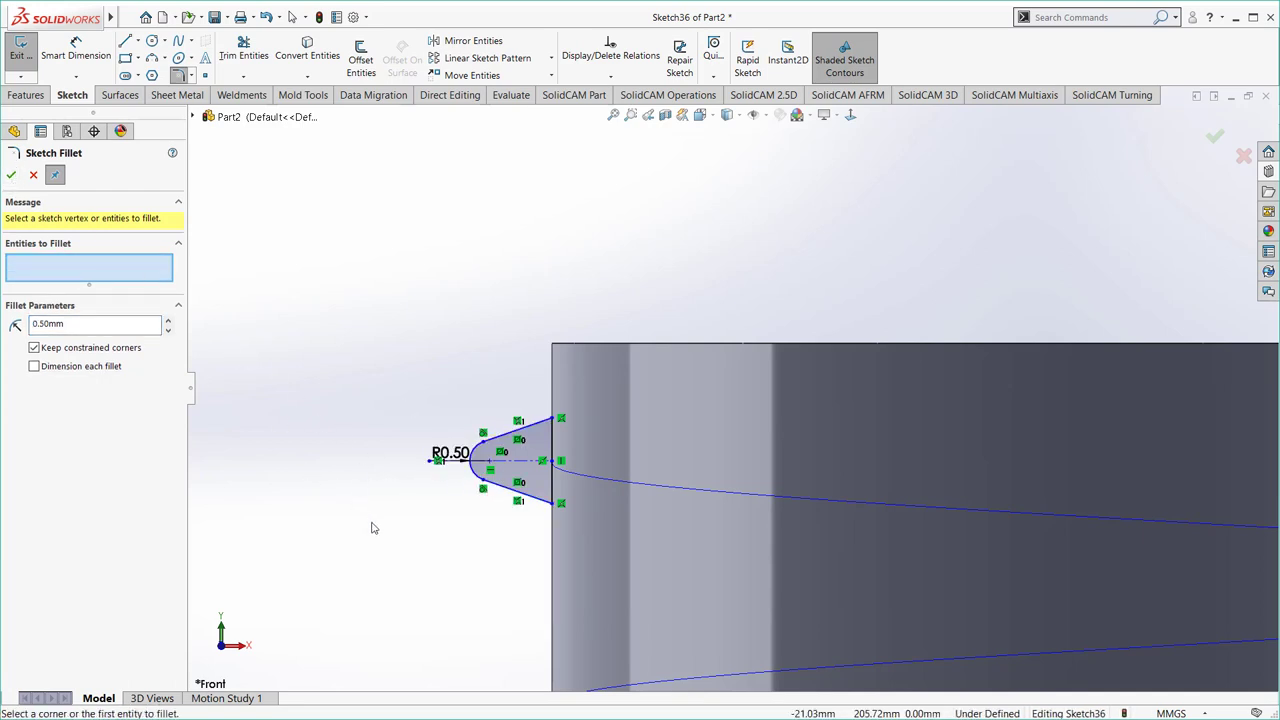
pyautogui.press('Escape')
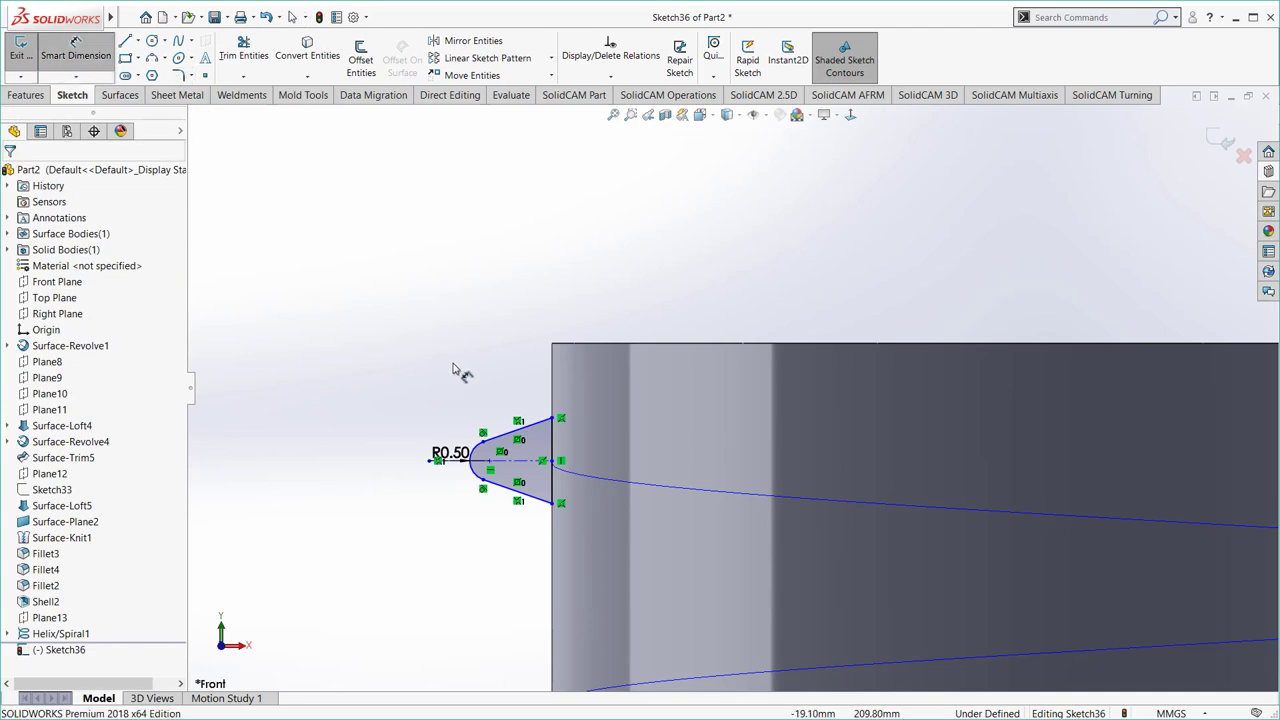
# - Dimension the angle between the two slanted edges to 30°
pyautogui.click(506, 433)
pyautogui.click(515, 492)
pyautogui.click(630, 484)
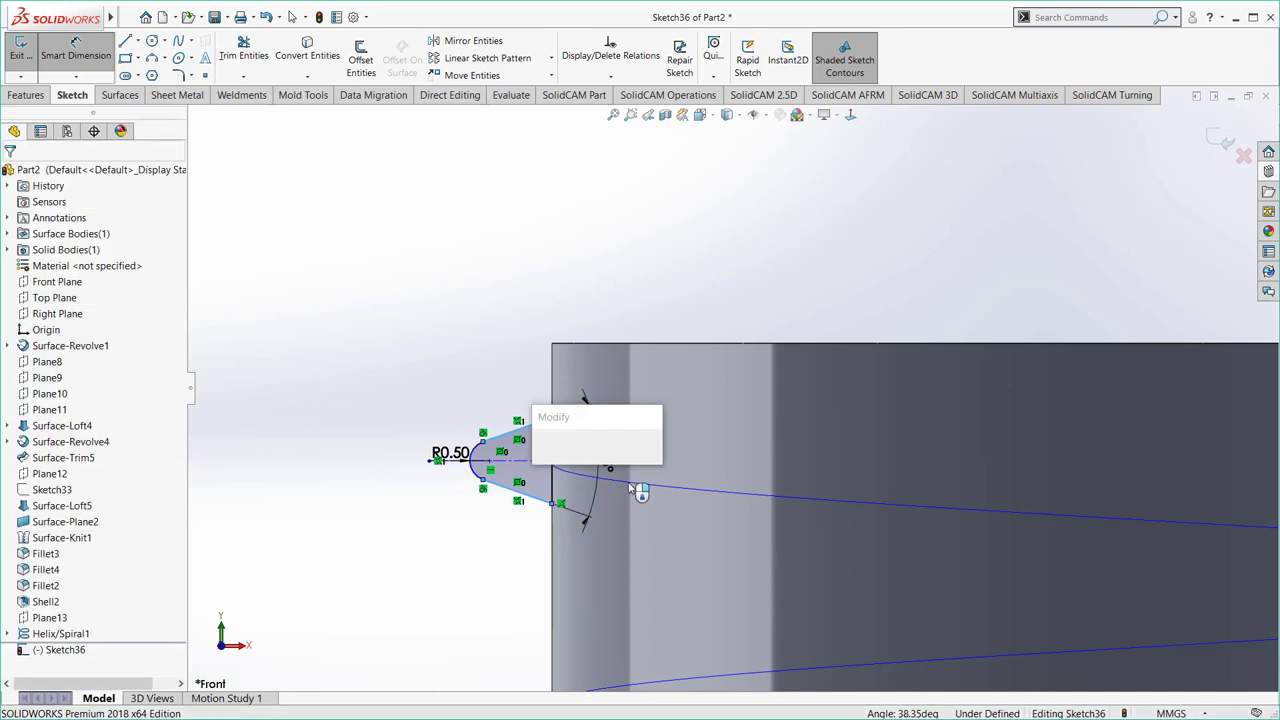
pyautogui.write('30')
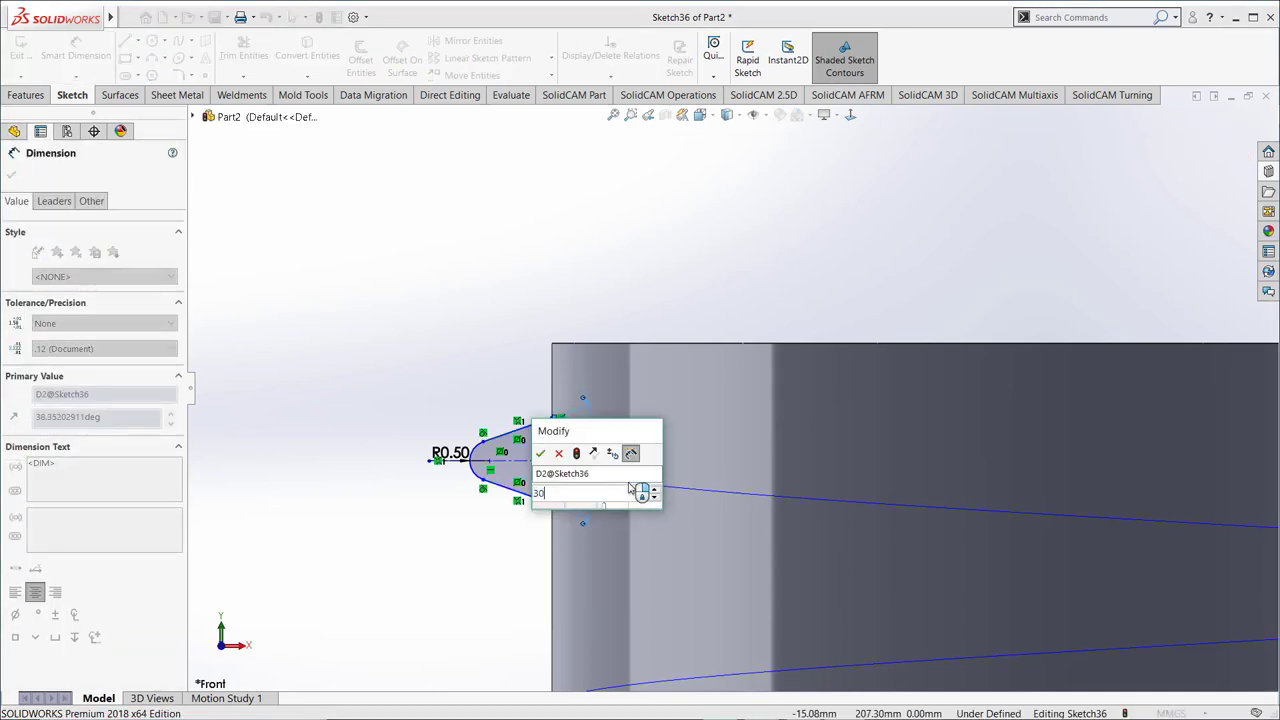
pyautogui.press('Return')
pyautogui.click(458, 368)
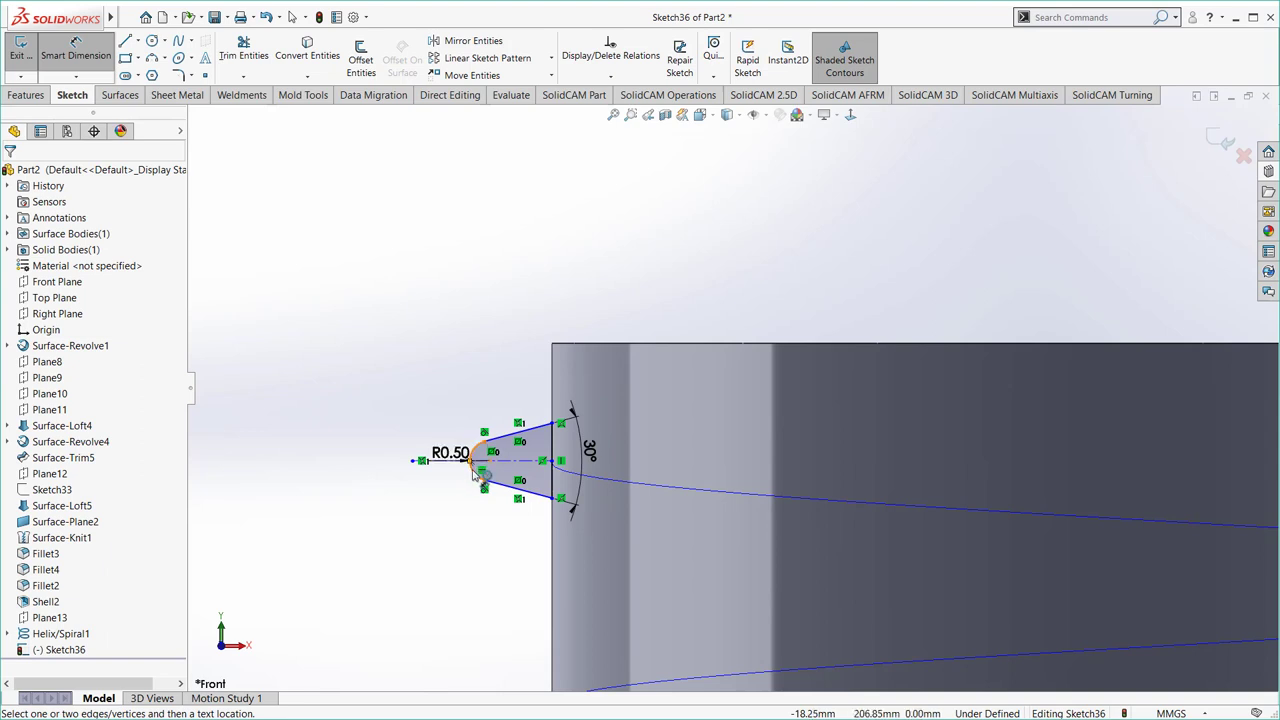
# - Dimension the width from the rounded tip's midpoint to the vertical edge as 1.5
pyautogui.rightClick(476, 476)
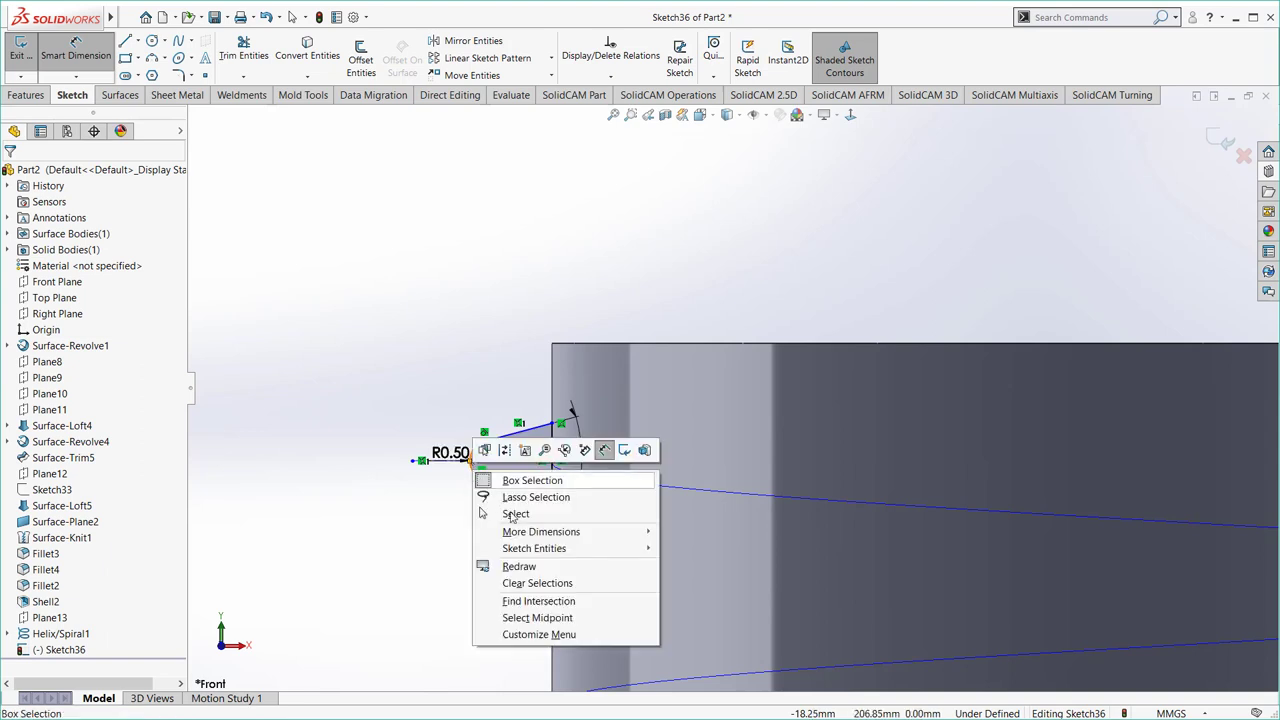
pyautogui.click(545, 617)
pyautogui.click(553, 396)
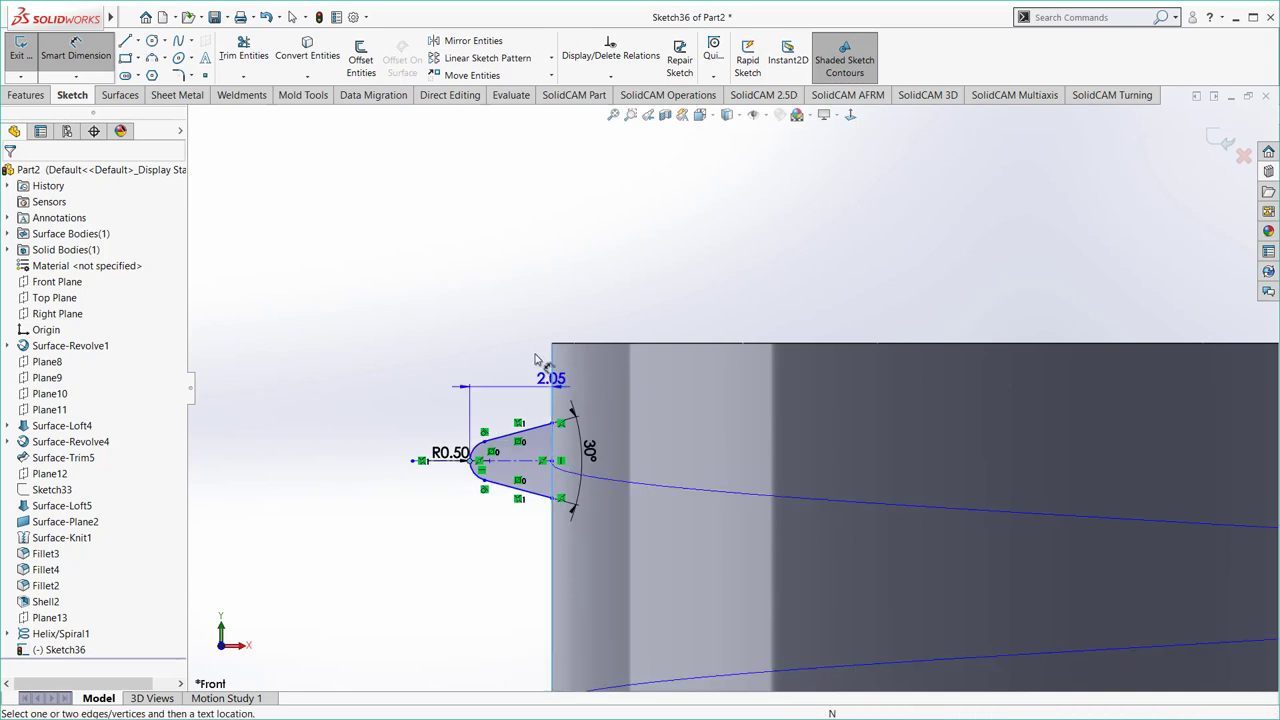
pyautogui.click(522, 290)
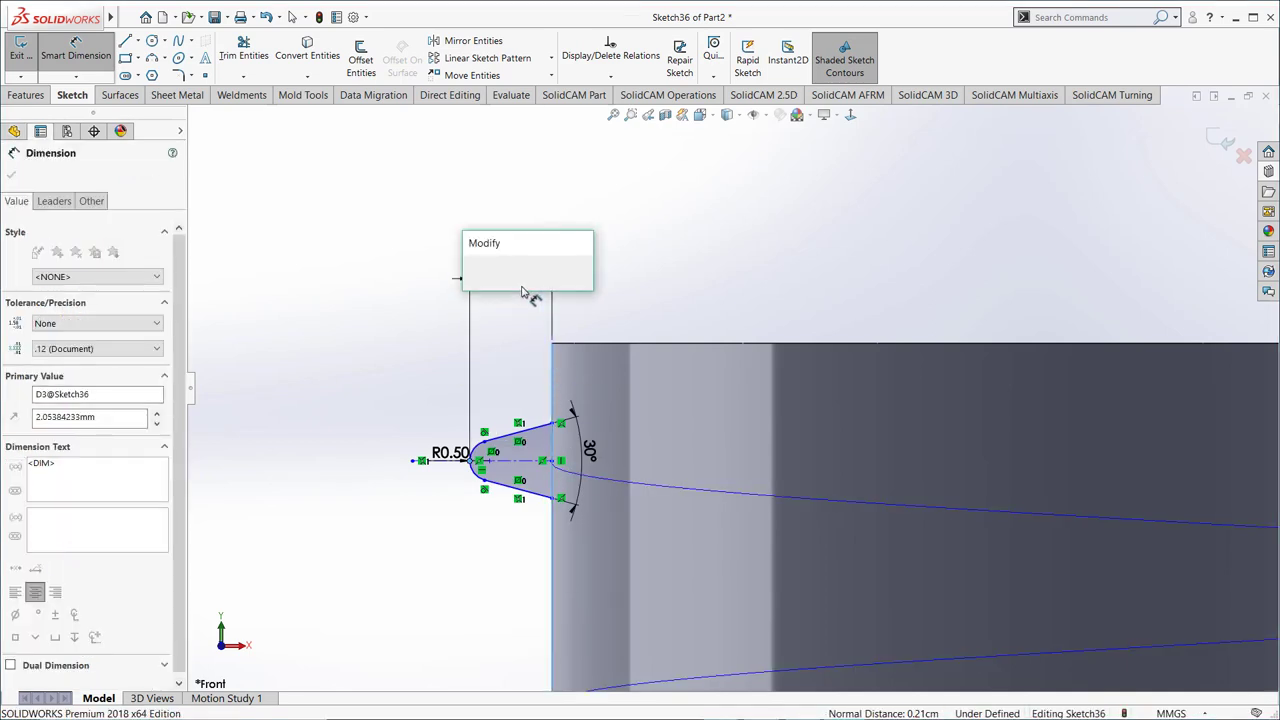
pyautogui.write('1.5')
pyautogui.press('Return')
pyautogui.click(470, 300)
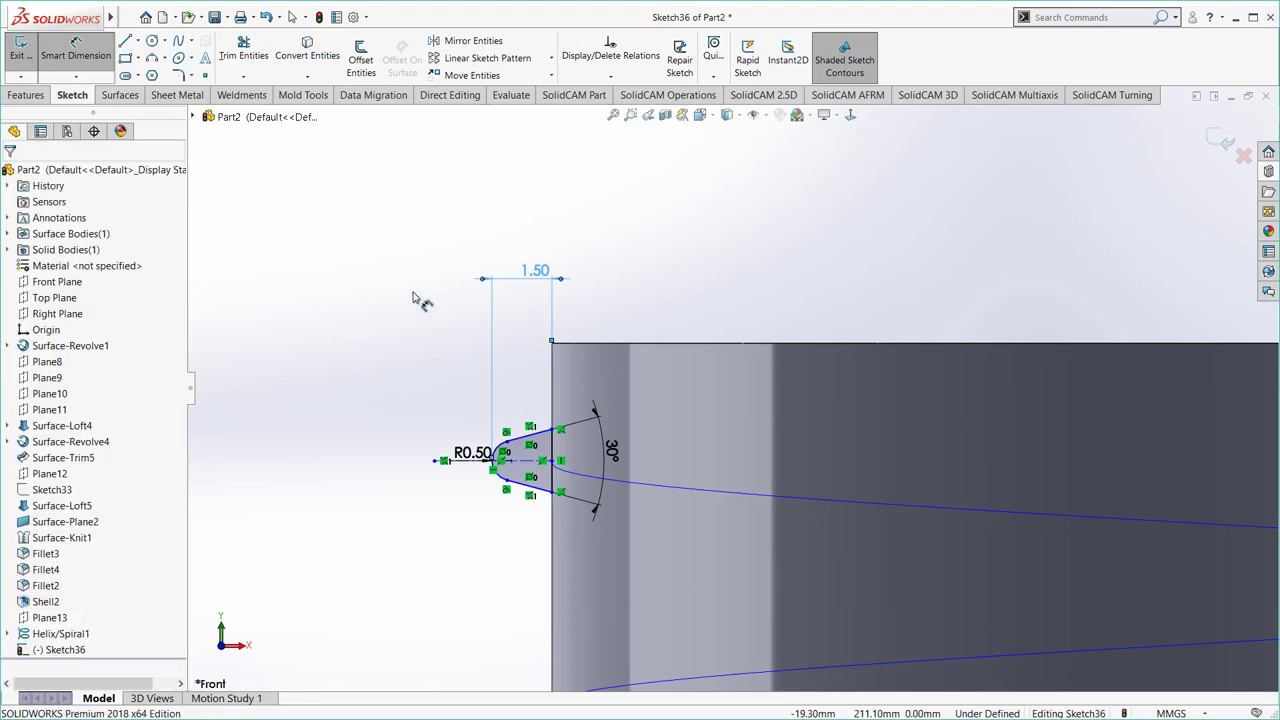
pyautogui.press('Escape')
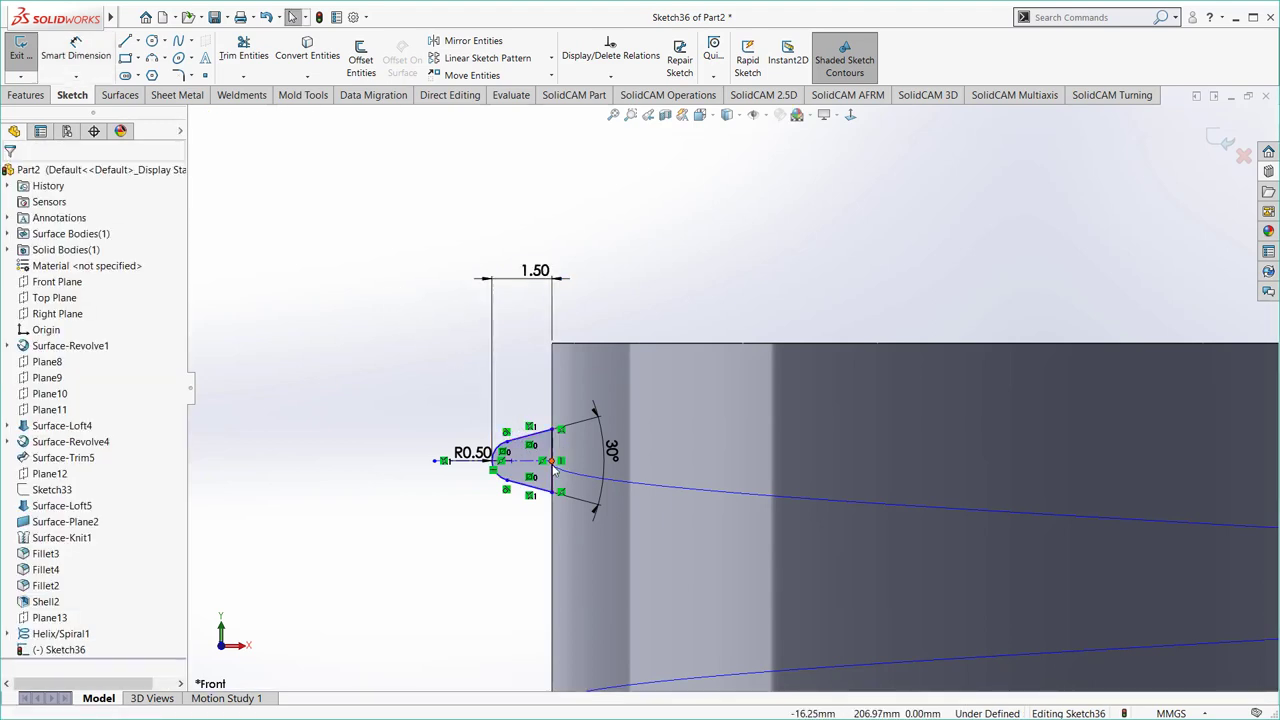
# - Pierce the centerline's end point onto the helix
pyautogui.moveTo(552, 450); pyautogui.dragTo(740, 527, button='middle')
pyautogui.scroll(-2, 740, 527)
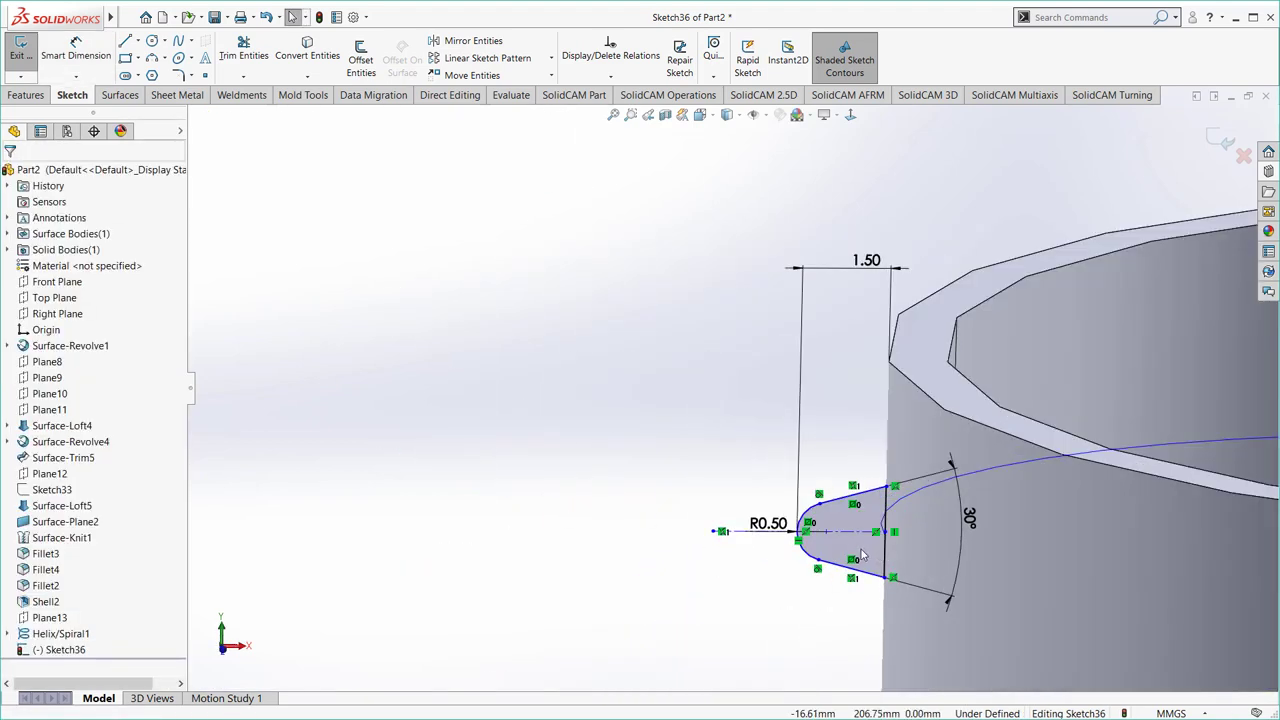
pyautogui.click(865, 534)
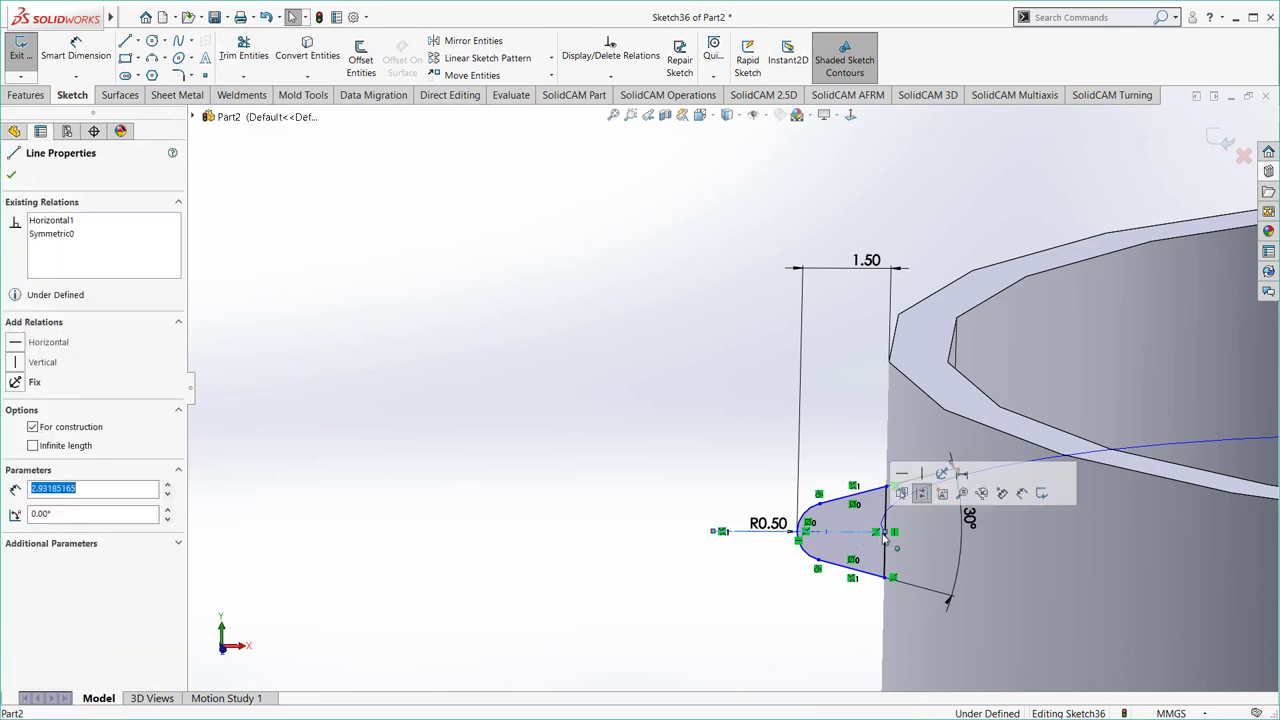
pyautogui.click(885, 531)
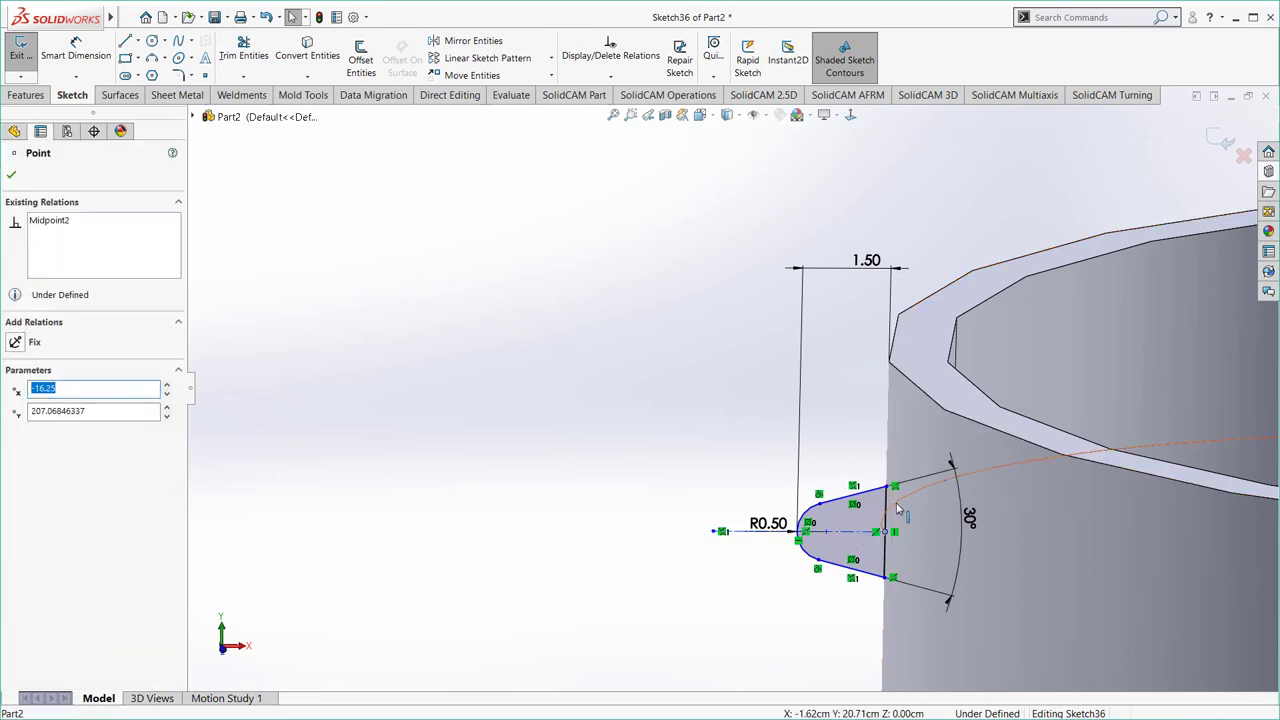
pyautogui.keyDown('ctrl'); pyautogui.click(965, 470); pyautogui.keyUp('ctrl')
pyautogui.click(955, 443)
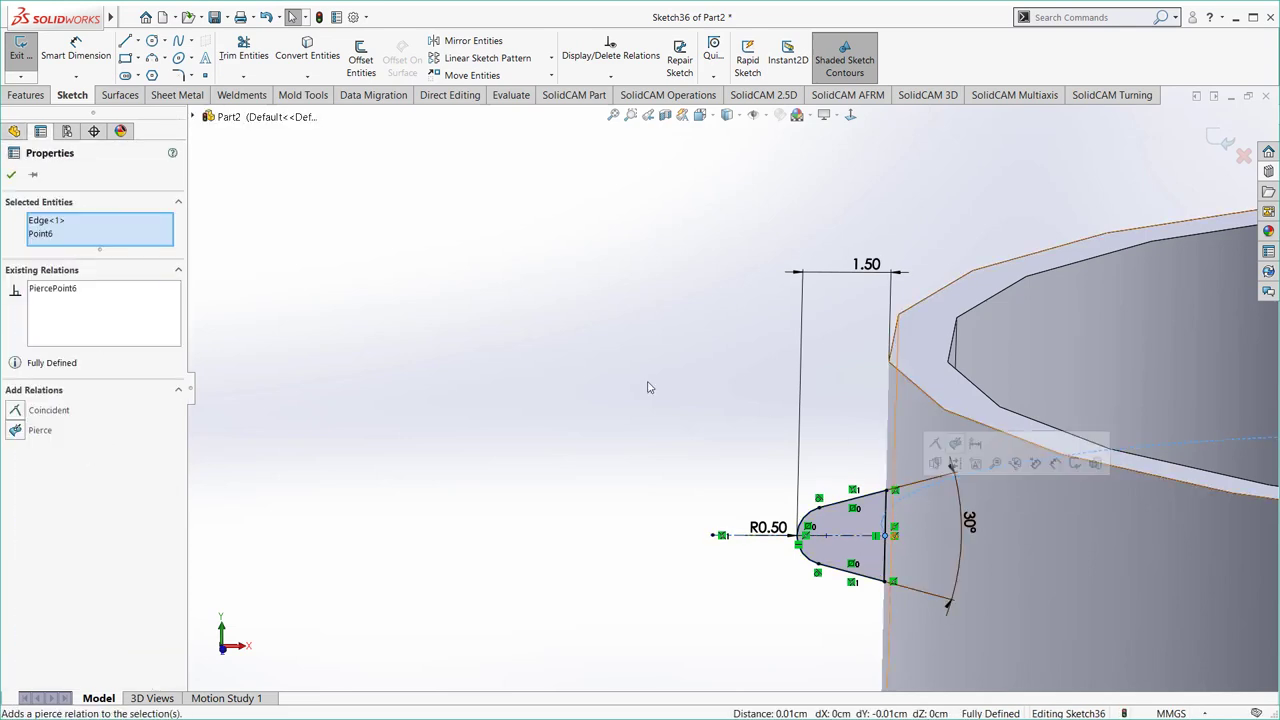
pyautogui.click(615, 390)
pyautogui.scroll(3, 735, 380)
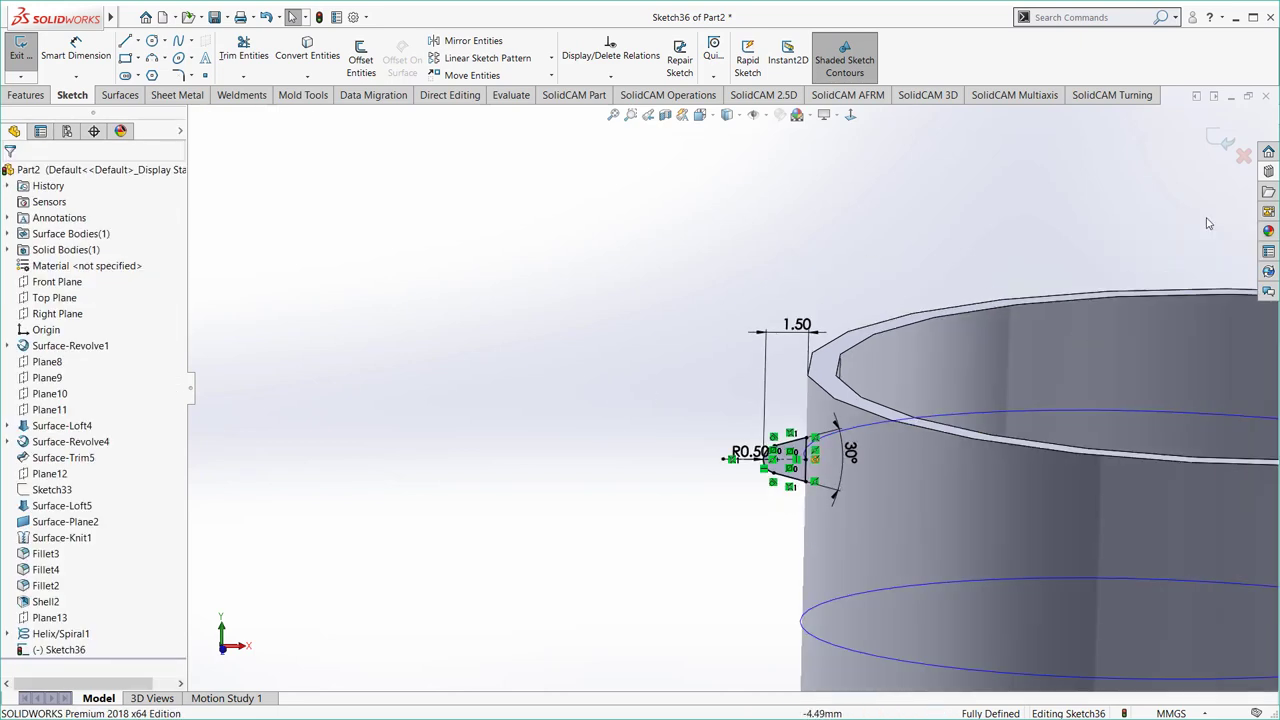
# - Exit the profile sketch and sweep it along Helix/Spiral1 to create the Sweep1 thread
pyautogui.click(1220, 140)
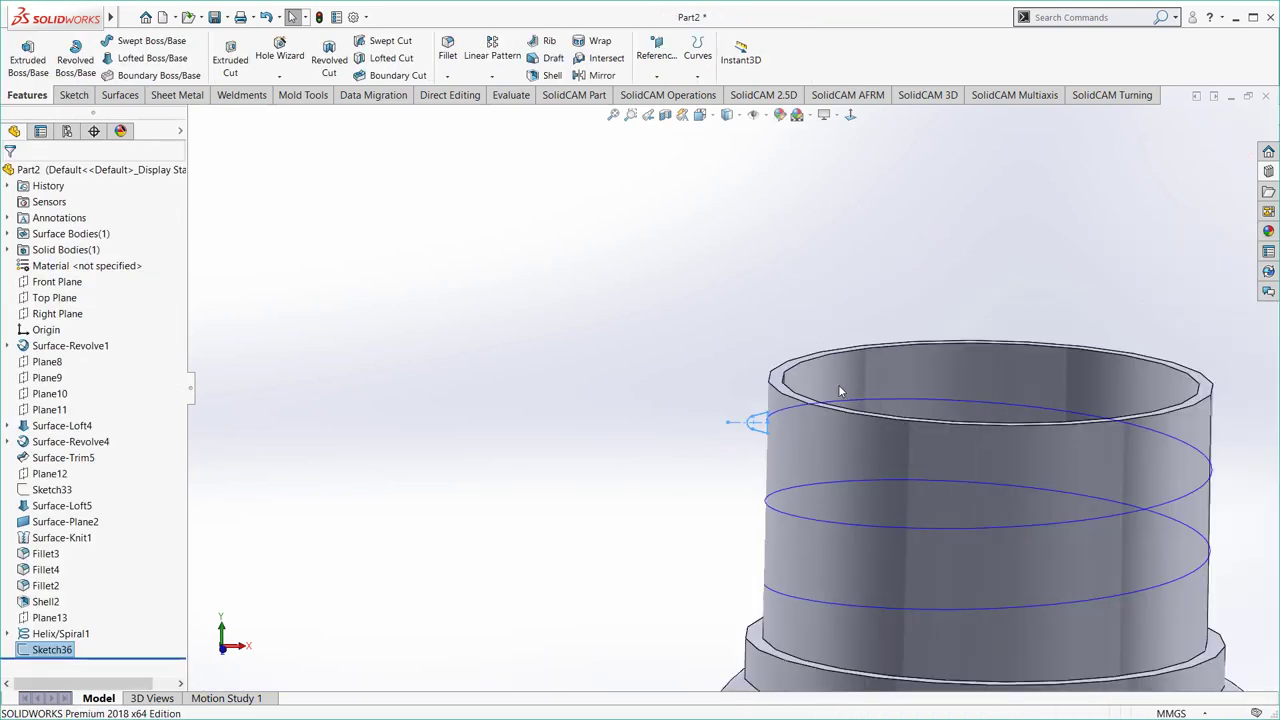
pyautogui.scroll(-3, 840, 392)
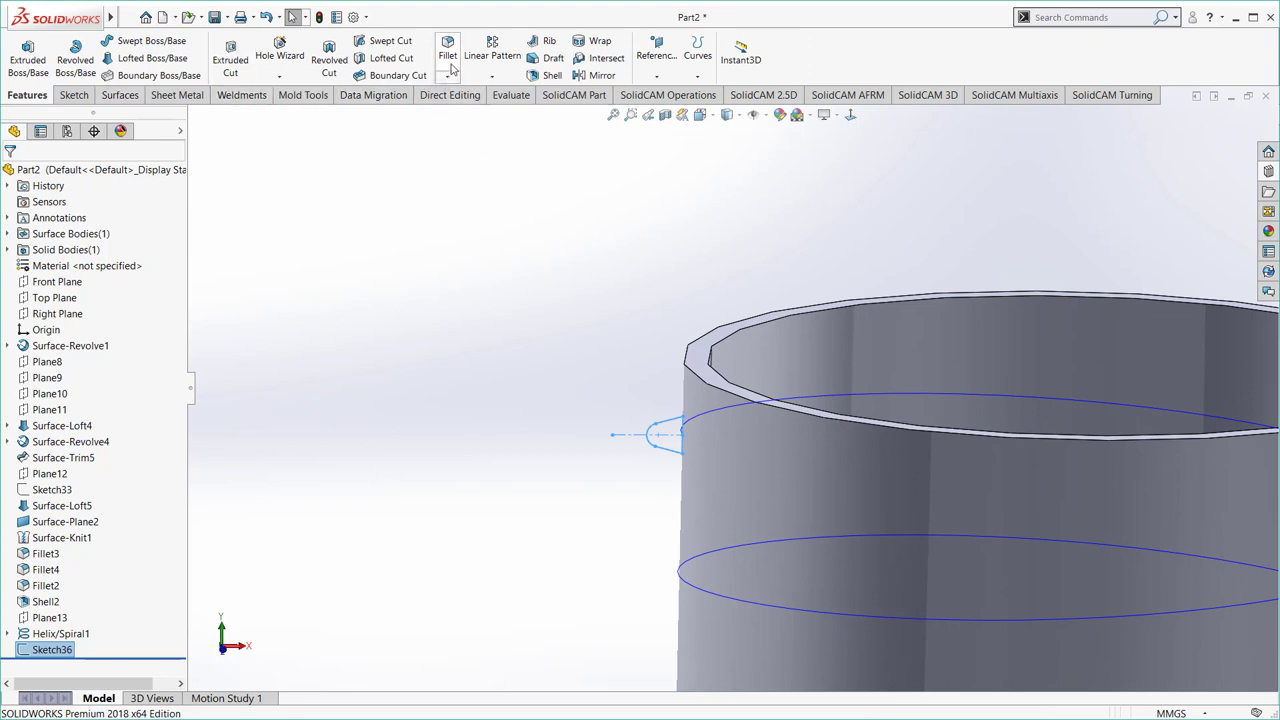
pyautogui.click(158, 44)
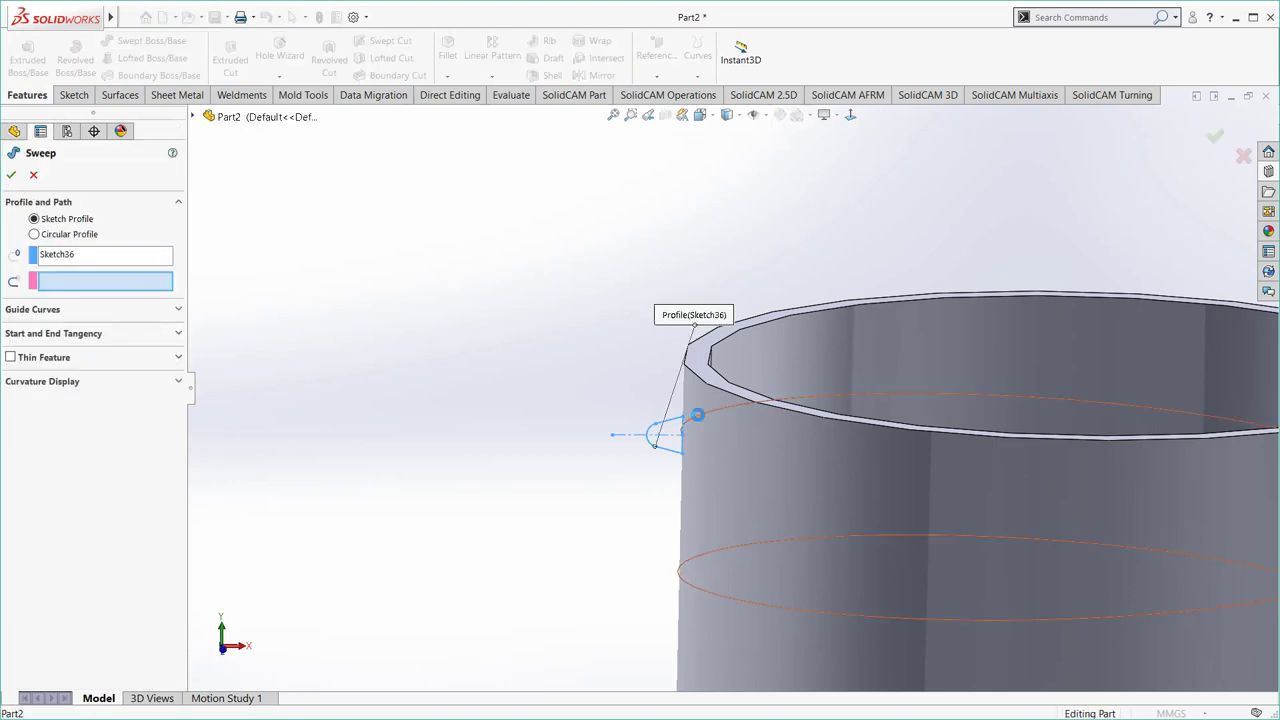
pyautogui.click(697, 414)
pyautogui.scroll(3, 663, 410)
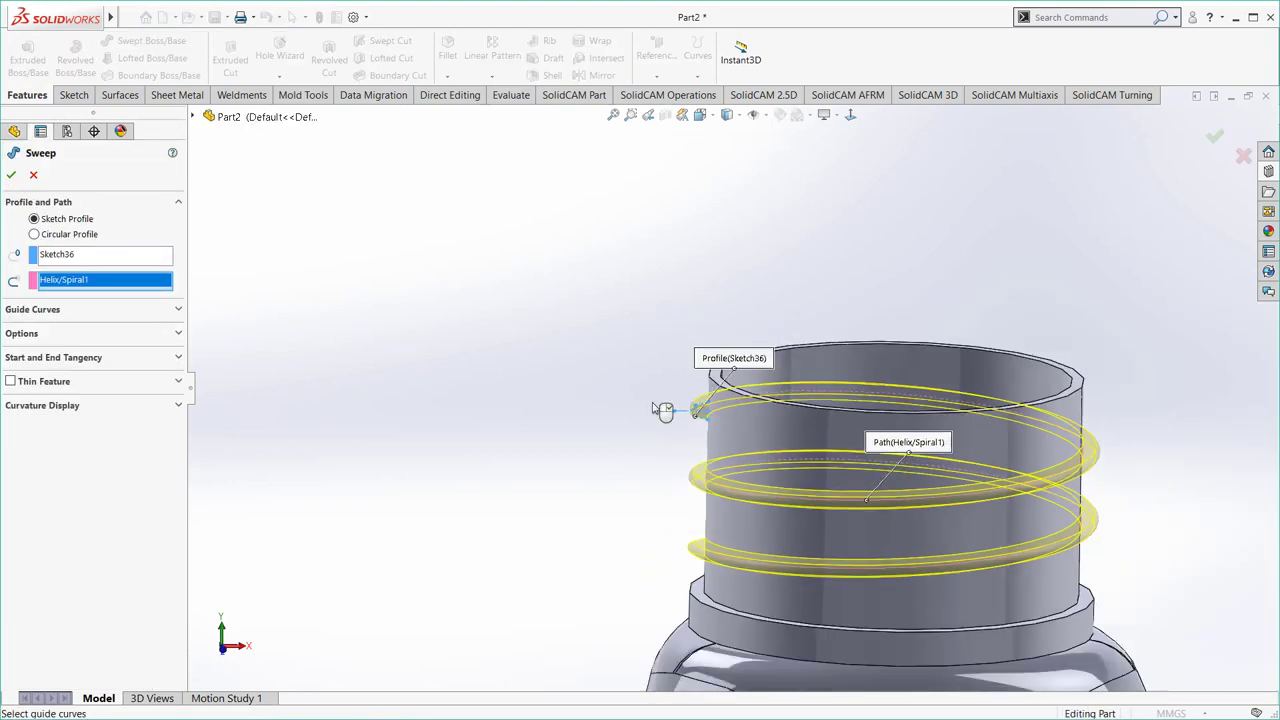
pyautogui.click(10, 175)
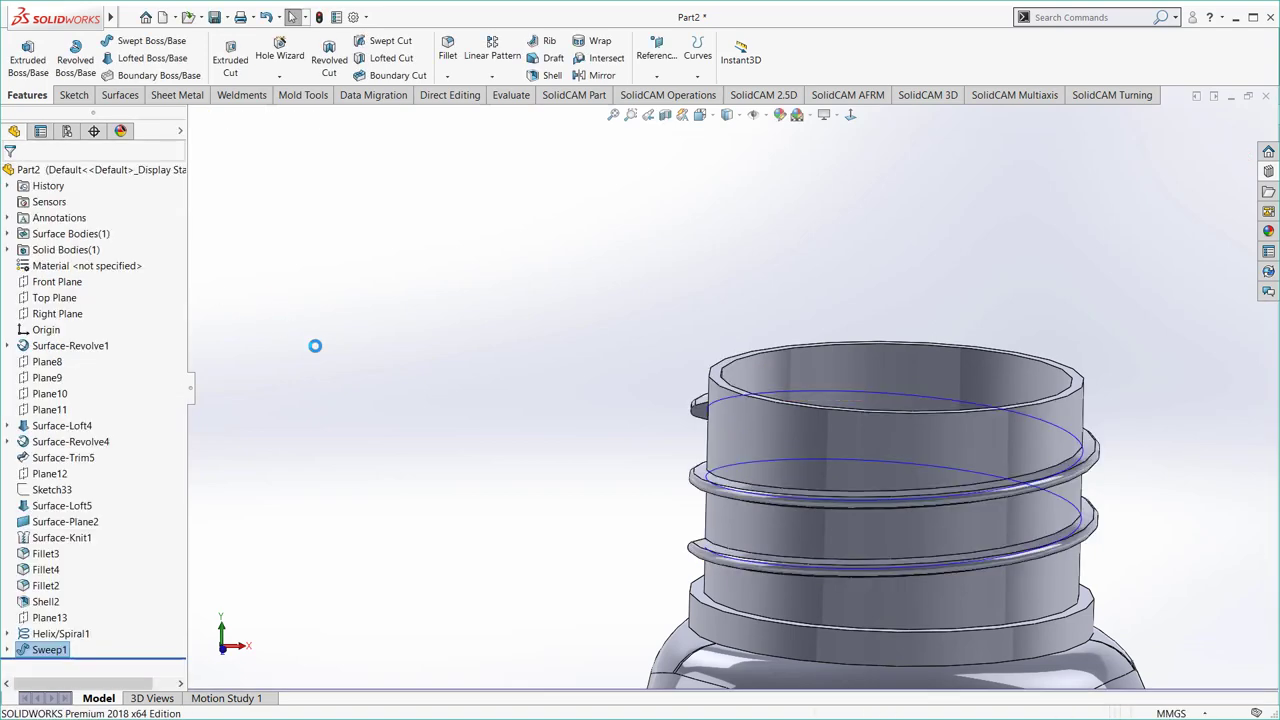
pyautogui.scroll(2, 640, 456)
pyautogui.moveTo(640, 456); pyautogui.dragTo(778, 395, button='middle')
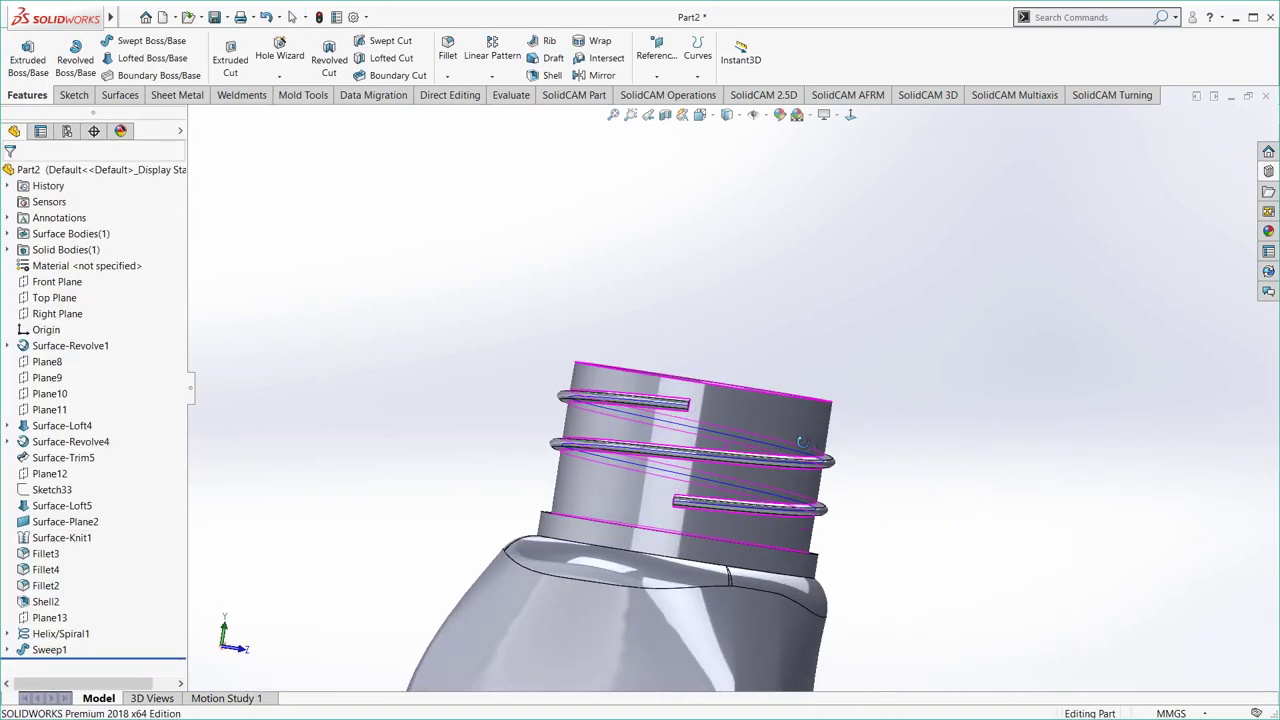
pyautogui.scroll(-5, 778, 395)
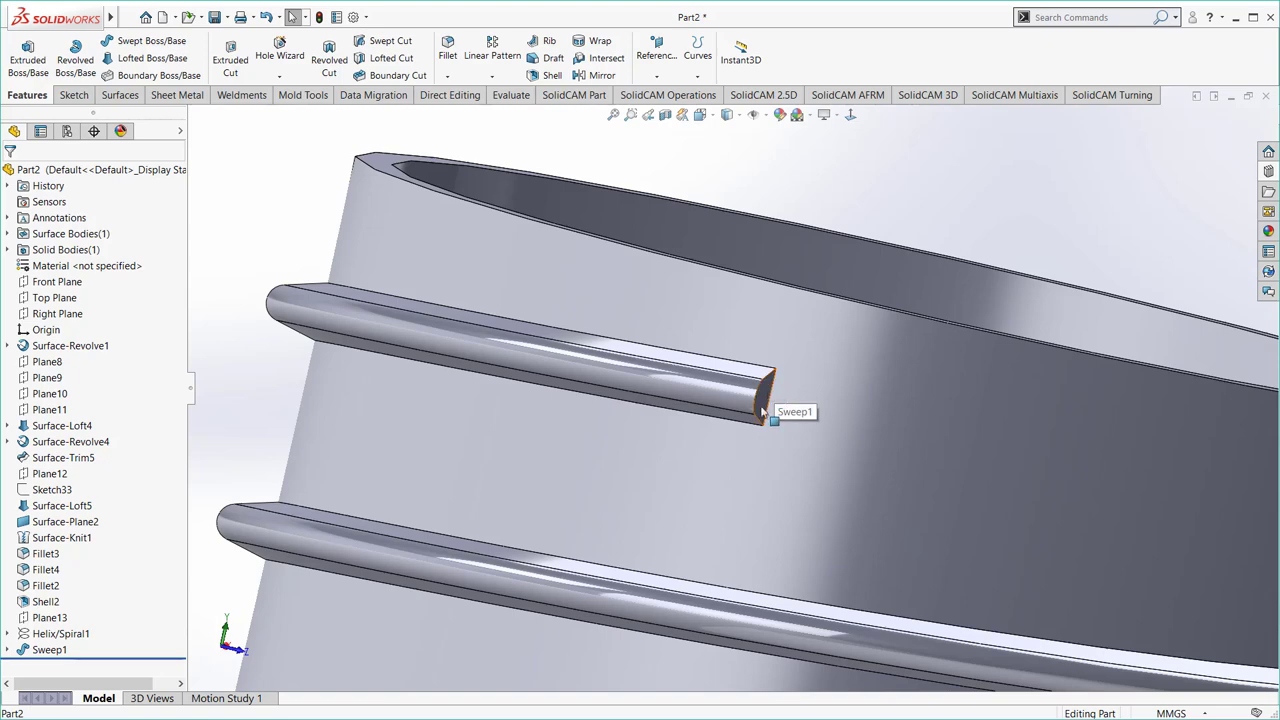
# - Sketch on the thread's end face, convert its outline, and revolve it about the straight edge
pyautogui.click(766, 402)
pyautogui.moveTo(766, 408)
pyautogui.mouseDown(button='middle')
pyautogui.moveTo(722, 424)
pyautogui.moveTo(768, 402)
pyautogui.mouseUp(button='middle')
pyautogui.click(768, 400)
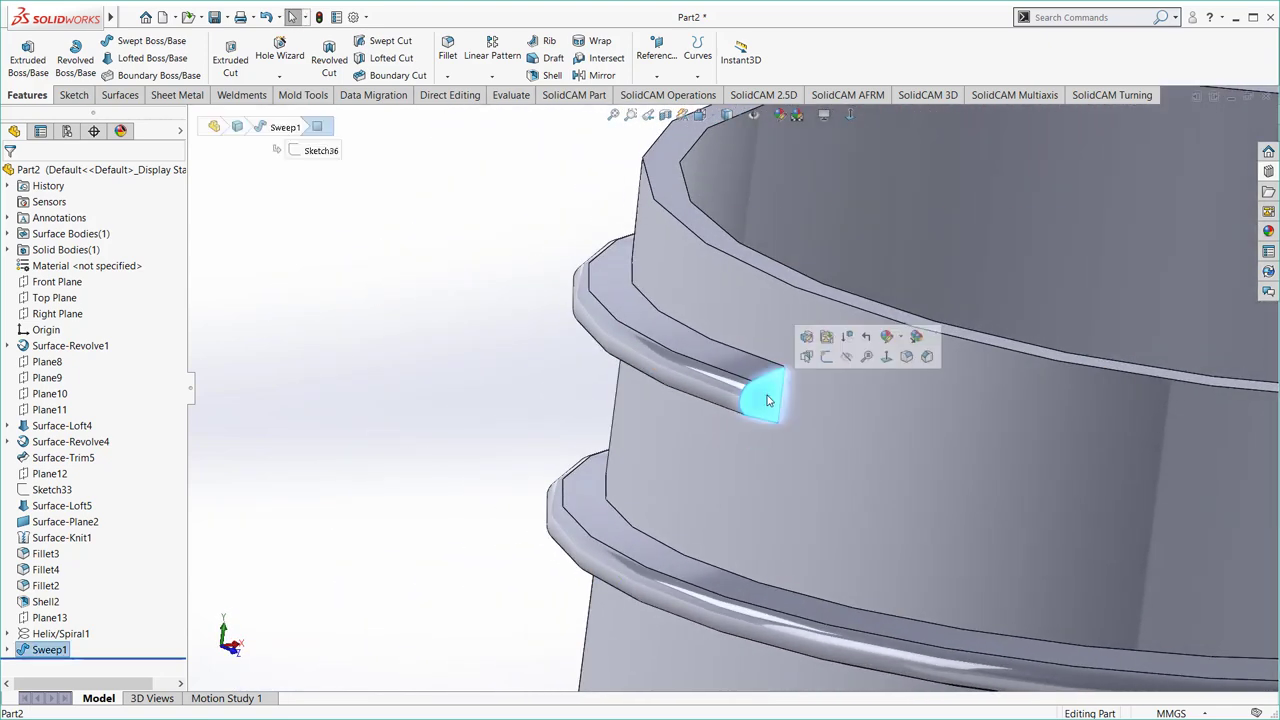
pyautogui.click(828, 357)
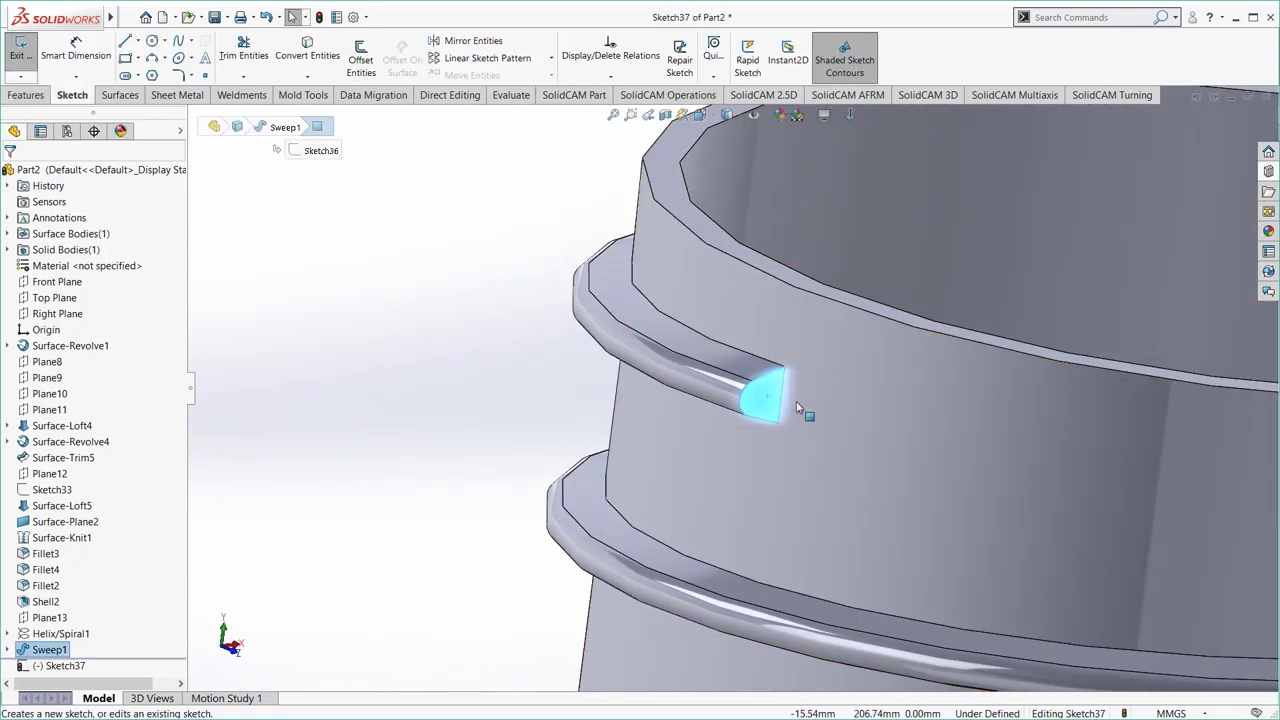
pyautogui.click(308, 50)
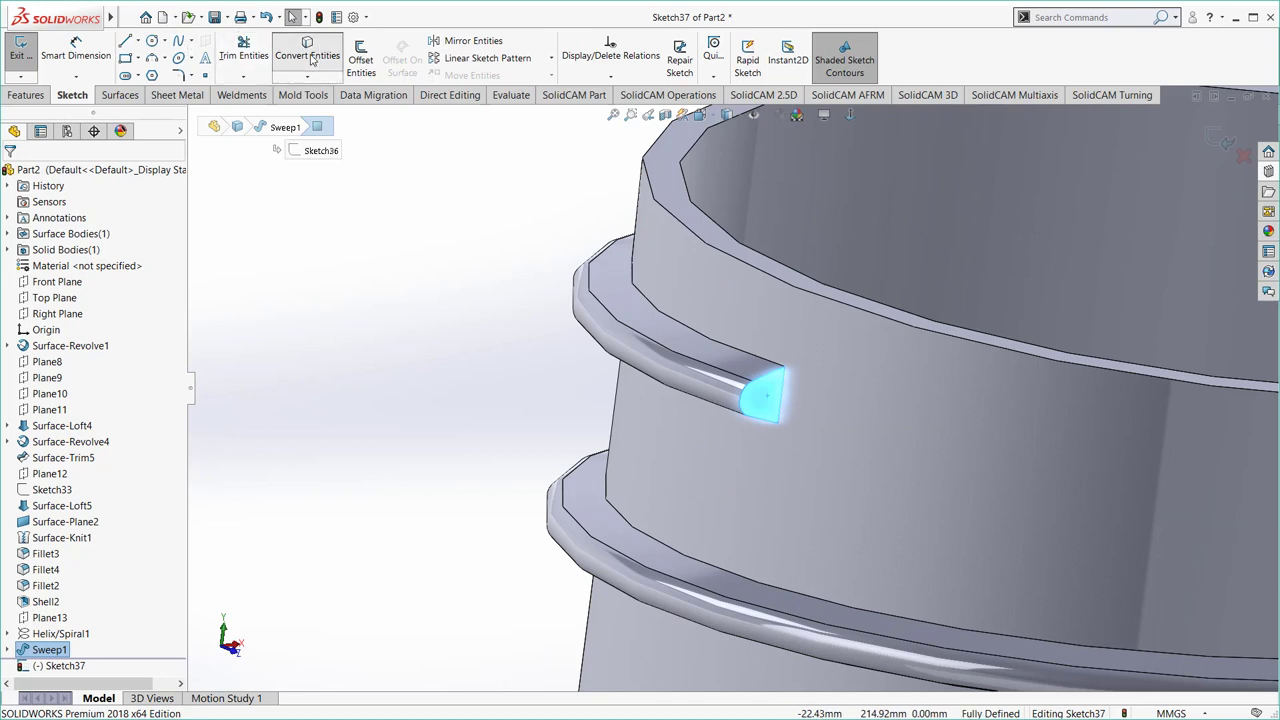
pyautogui.click(30, 94)
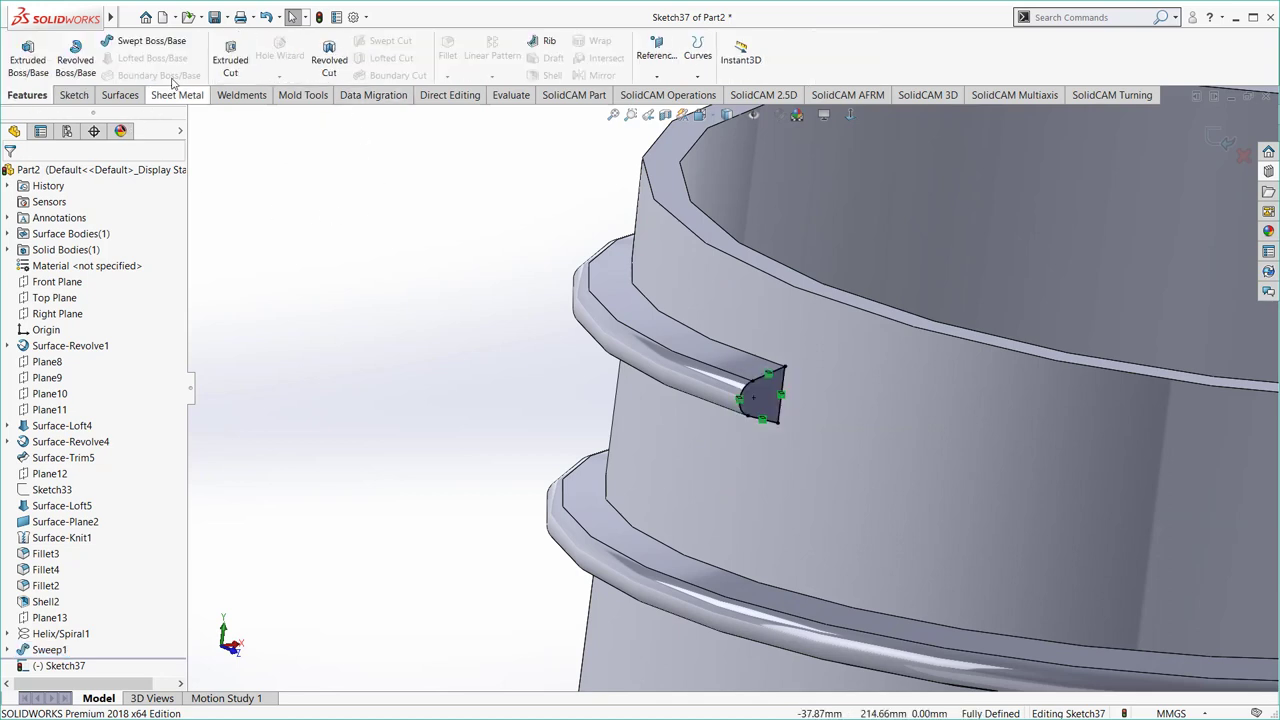
pyautogui.click(76, 55)
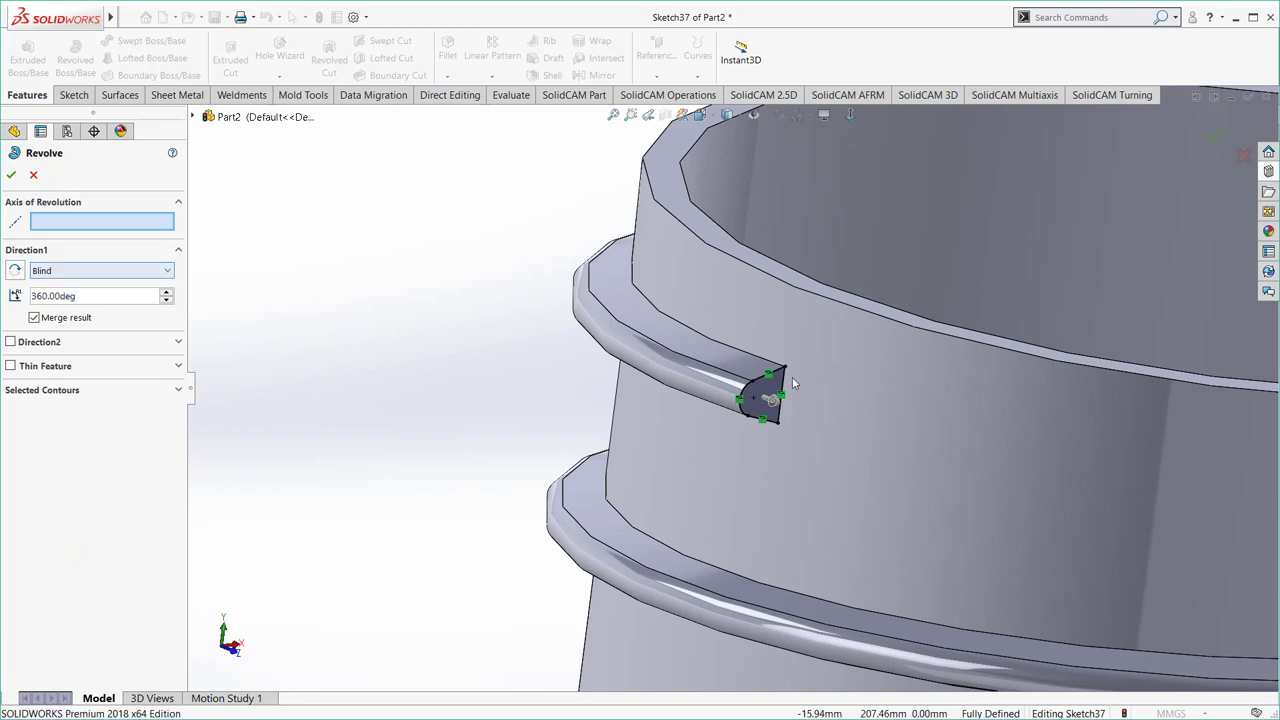
pyautogui.click(782, 397)
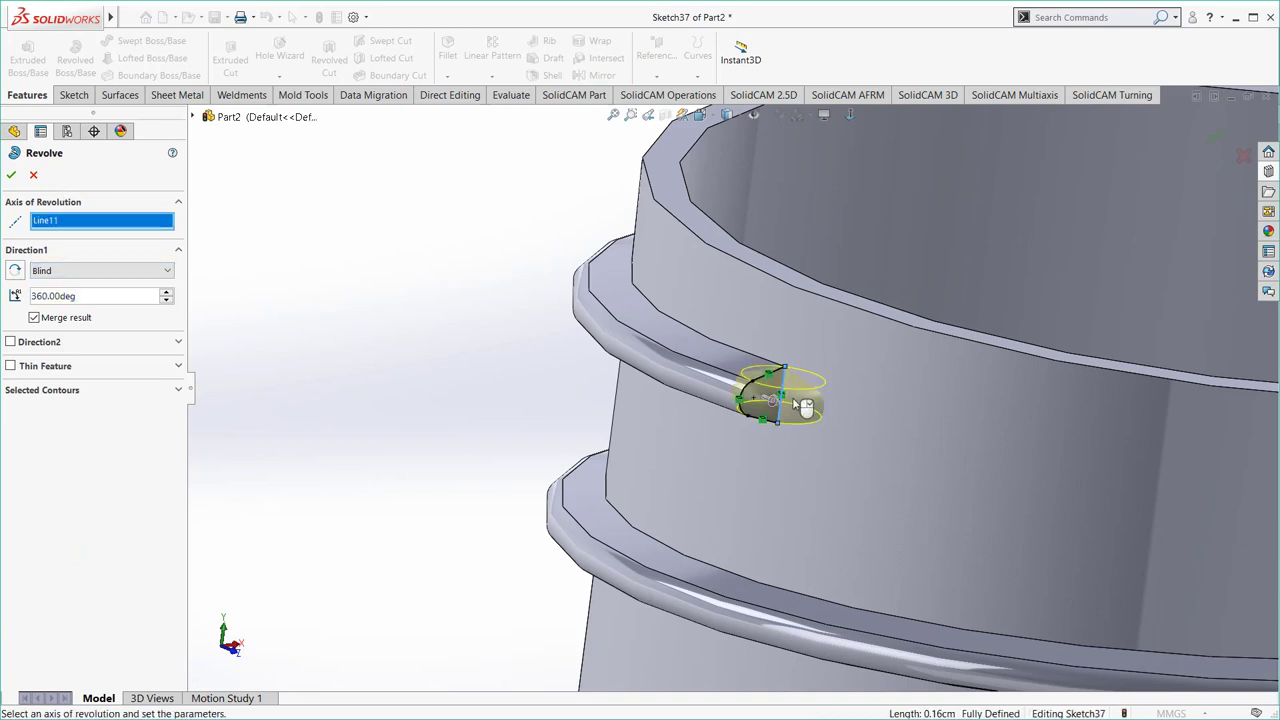
pyautogui.click(11, 177)
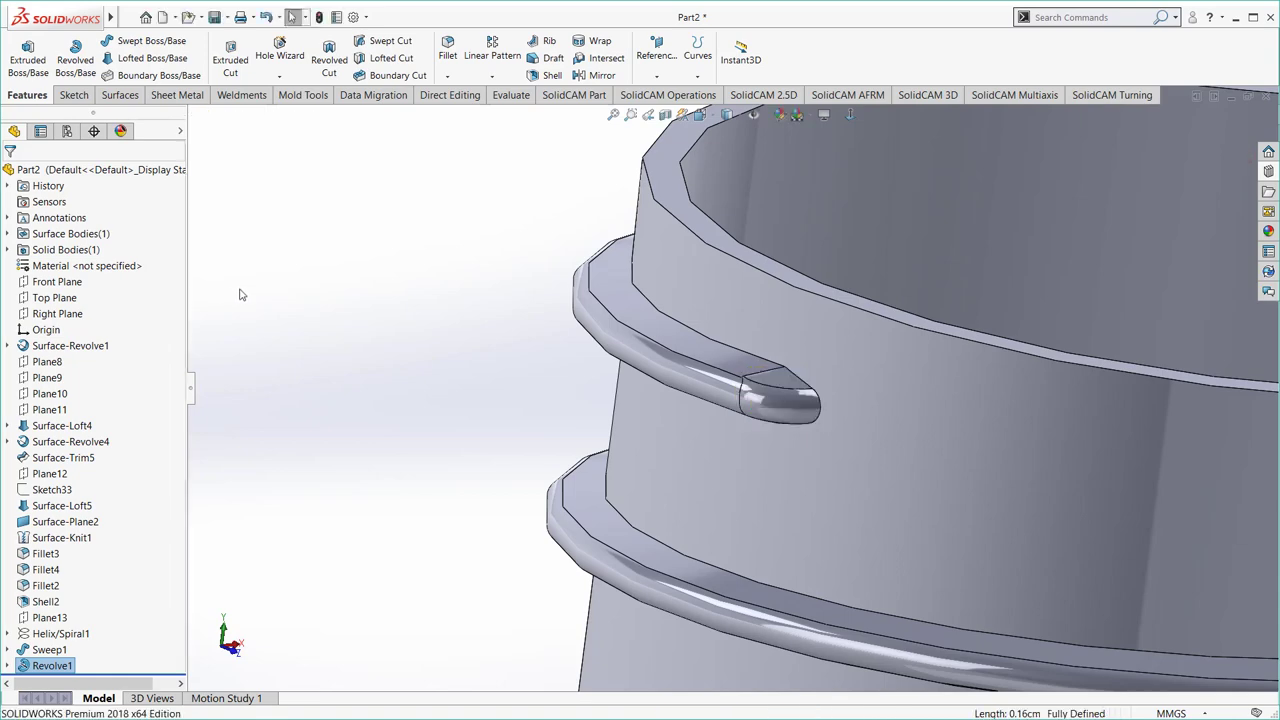
# - Edit Revolve1 to a 120° revolve angle
pyautogui.scroll(3, 409, 320)
pyautogui.moveTo(409, 320)
pyautogui.mouseDown(button='middle')
pyautogui.moveTo(923, 420)
pyautogui.moveTo(849, 503)
pyautogui.mouseUp(button='middle')
pyautogui.scroll(-3, 978, 254)
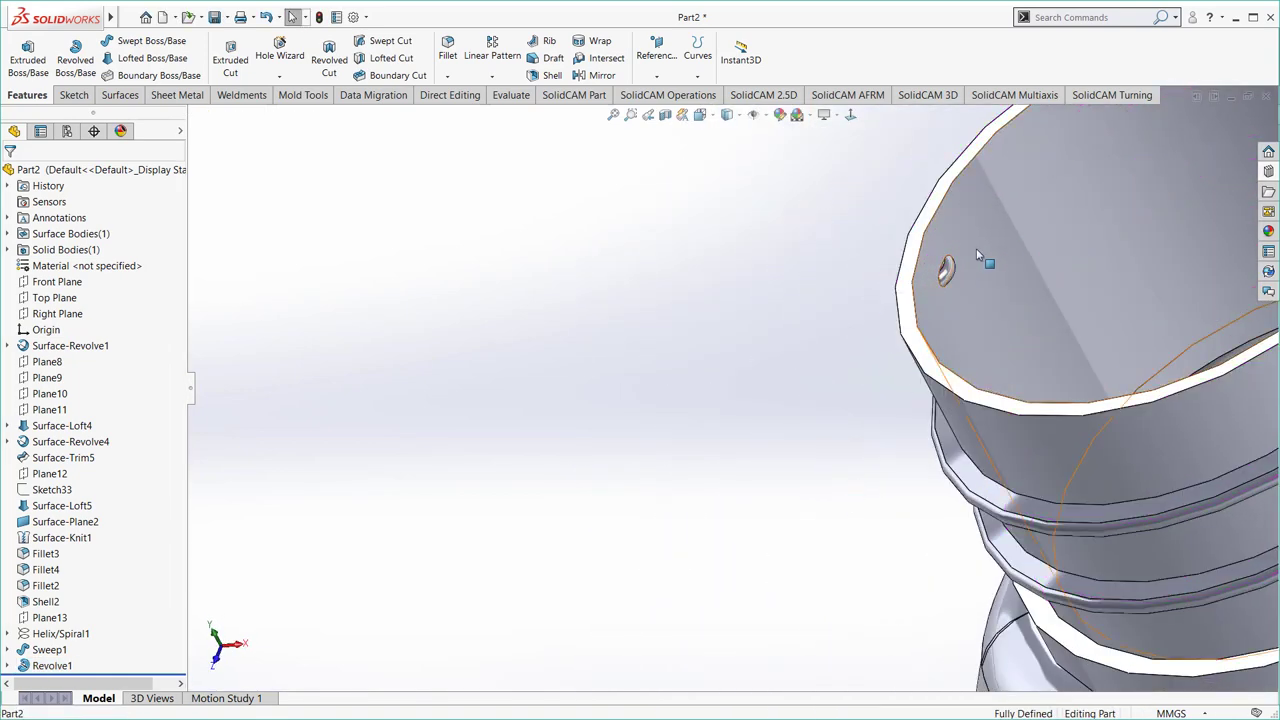
pyautogui.scroll(-2, 978, 254)
pyautogui.scroll(-2, 880, 349)
pyautogui.scroll(4, 800, 363)
pyautogui.moveTo(823, 363)
pyautogui.mouseDown(button='middle')
pyautogui.moveTo(697, 436)
pyautogui.moveTo(640, 430)
pyautogui.mouseUp(button='middle')
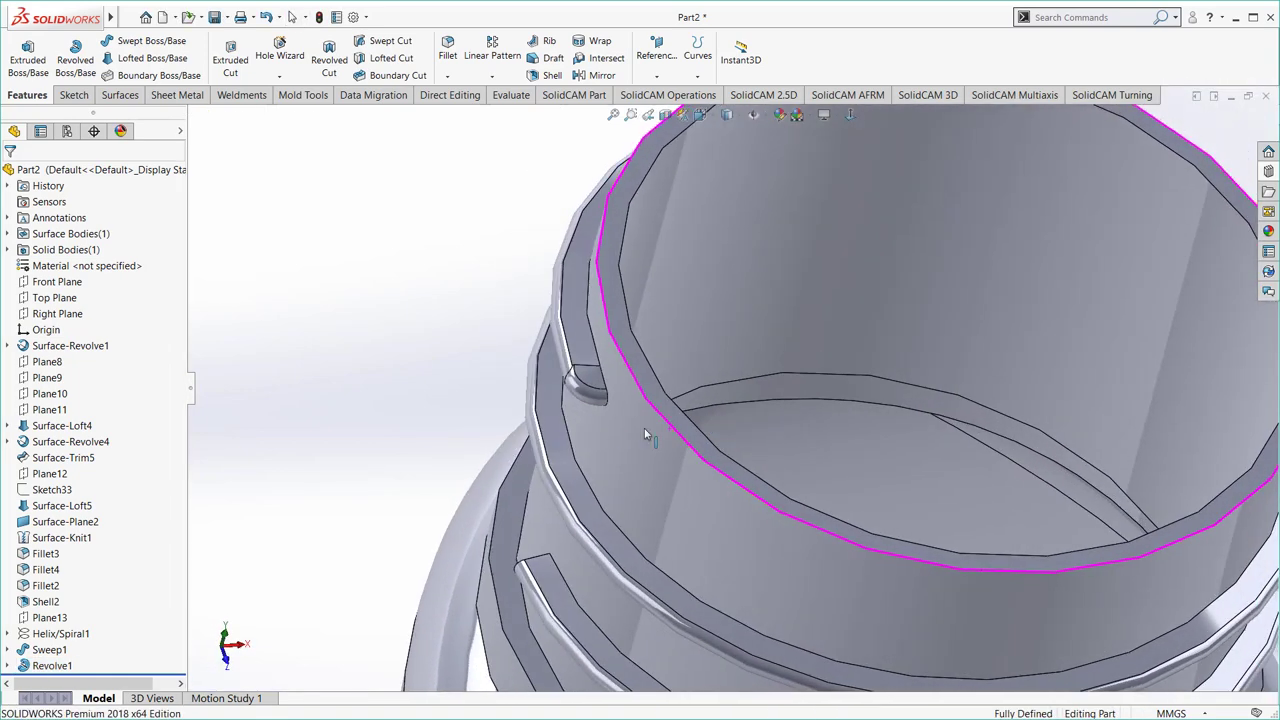
pyautogui.click(44, 670)
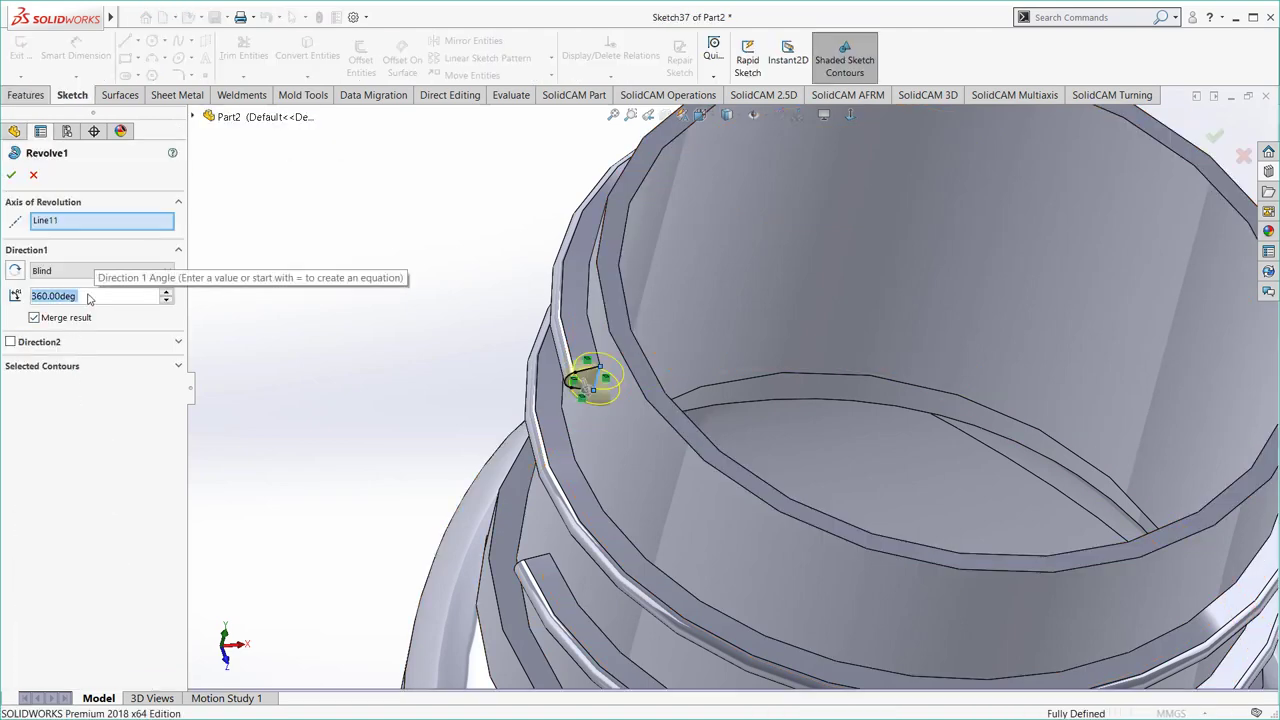
pyautogui.write('120')
pyautogui.press('Return')
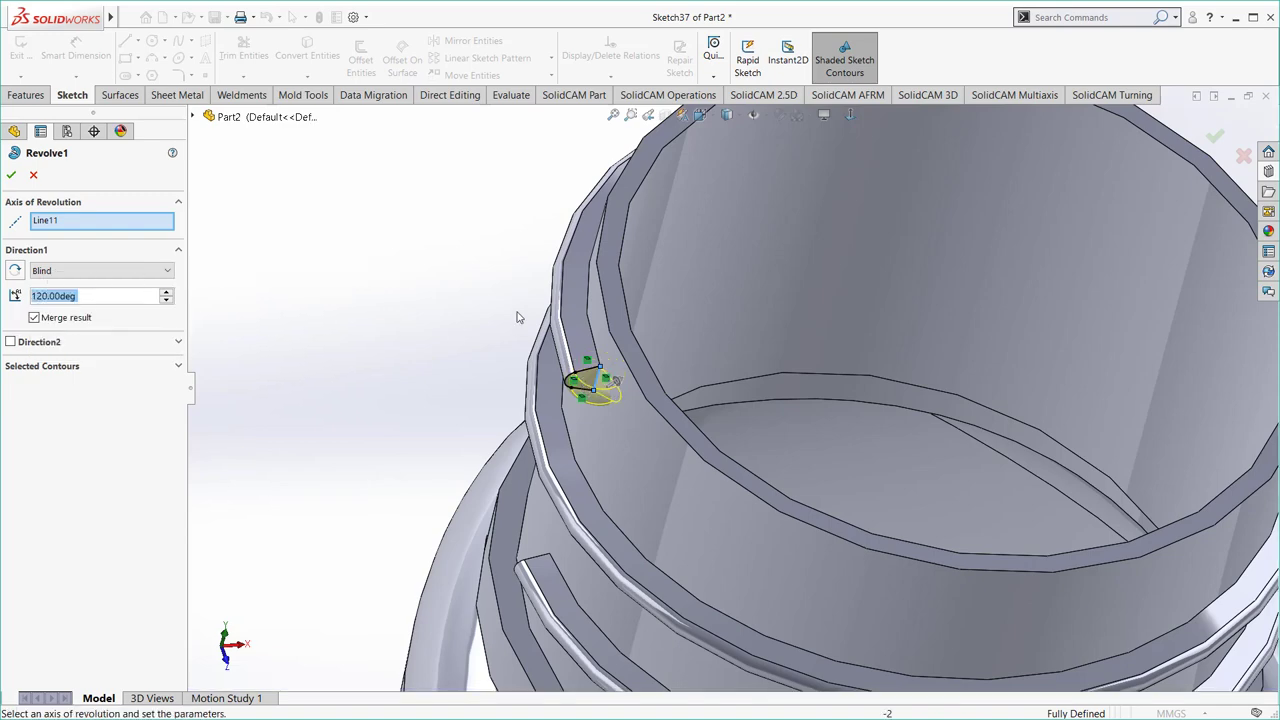
pyautogui.scroll(-3, 518, 317)
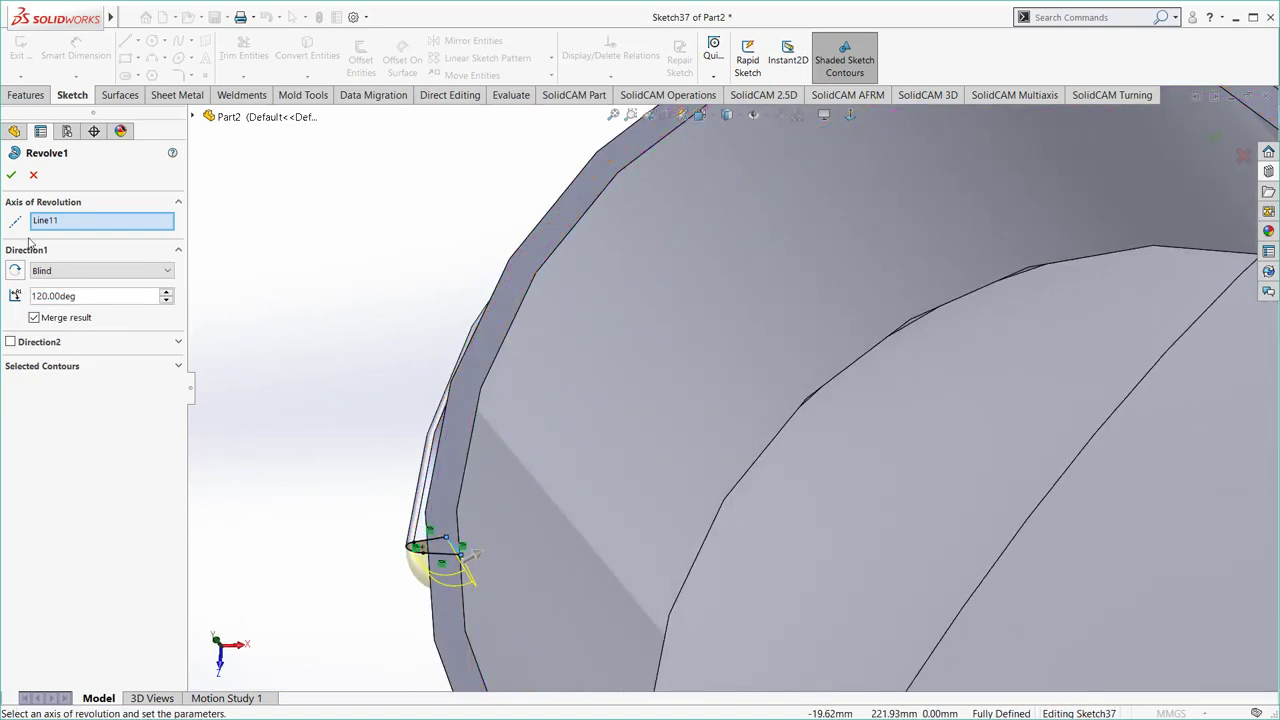
pyautogui.press('Return')
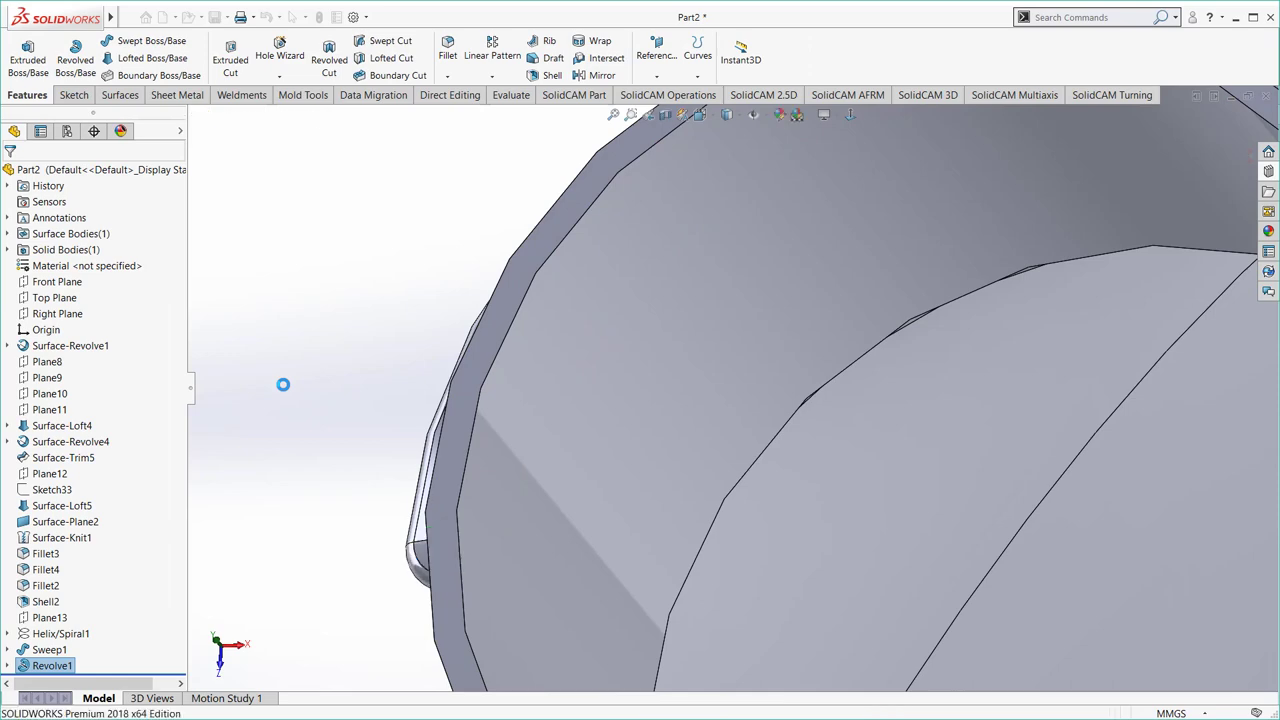
pyautogui.scroll(5, 711, 534)
pyautogui.moveTo(711, 534)
pyautogui.mouseDown(button='middle')
pyautogui.moveTo(694, 437)
pyautogui.moveTo(777, 423)
pyautogui.moveTo(677, 536)
pyautogui.mouseUp(button='middle')
pyautogui.scroll(-3, 677, 527)
pyautogui.scroll(-2, 820, 557)
pyautogui.scroll(-3, 660, 420)
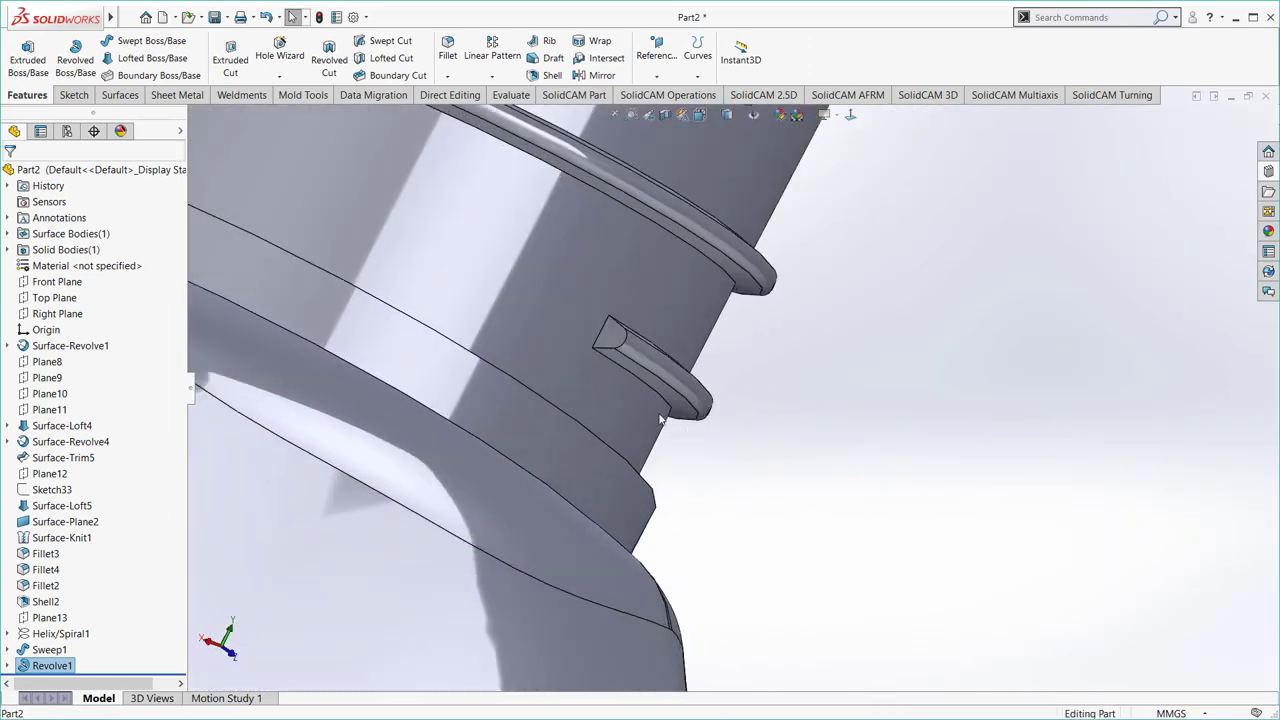
# - Sketch the other thread end face, convert its outline, and revolve it 120° about Line11
pyautogui.click(608, 334)
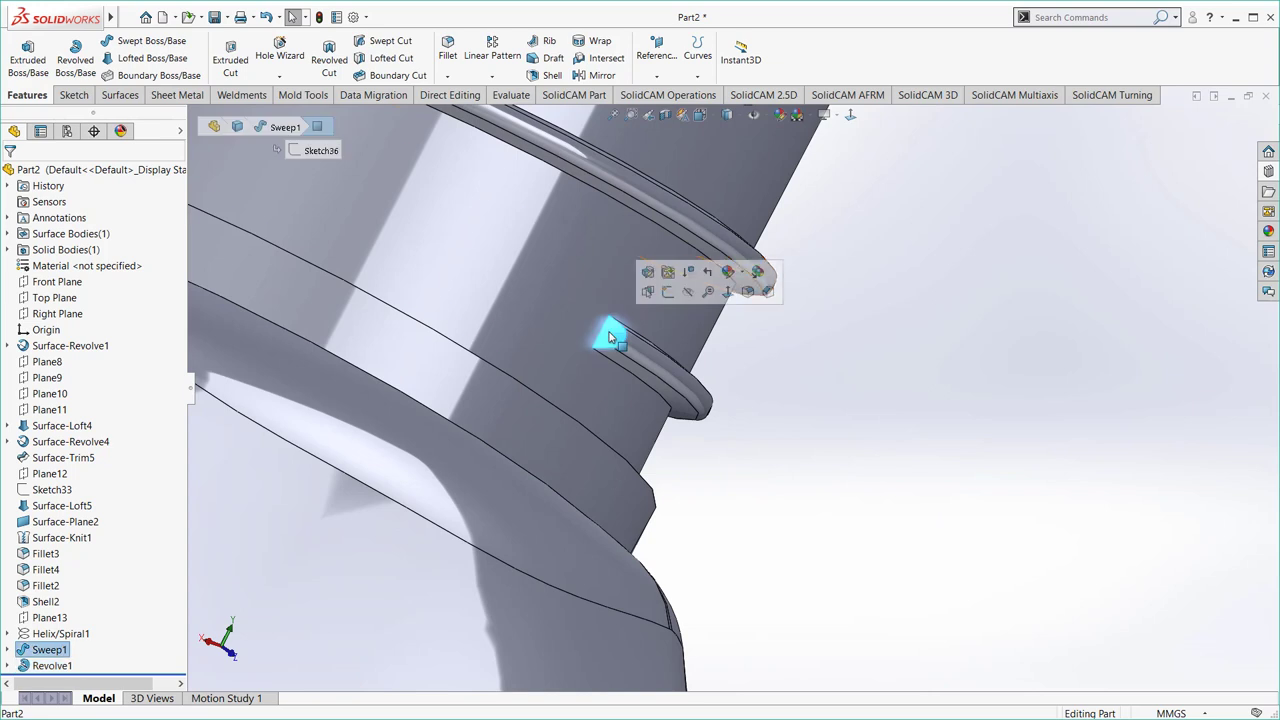
pyautogui.click(668, 291)
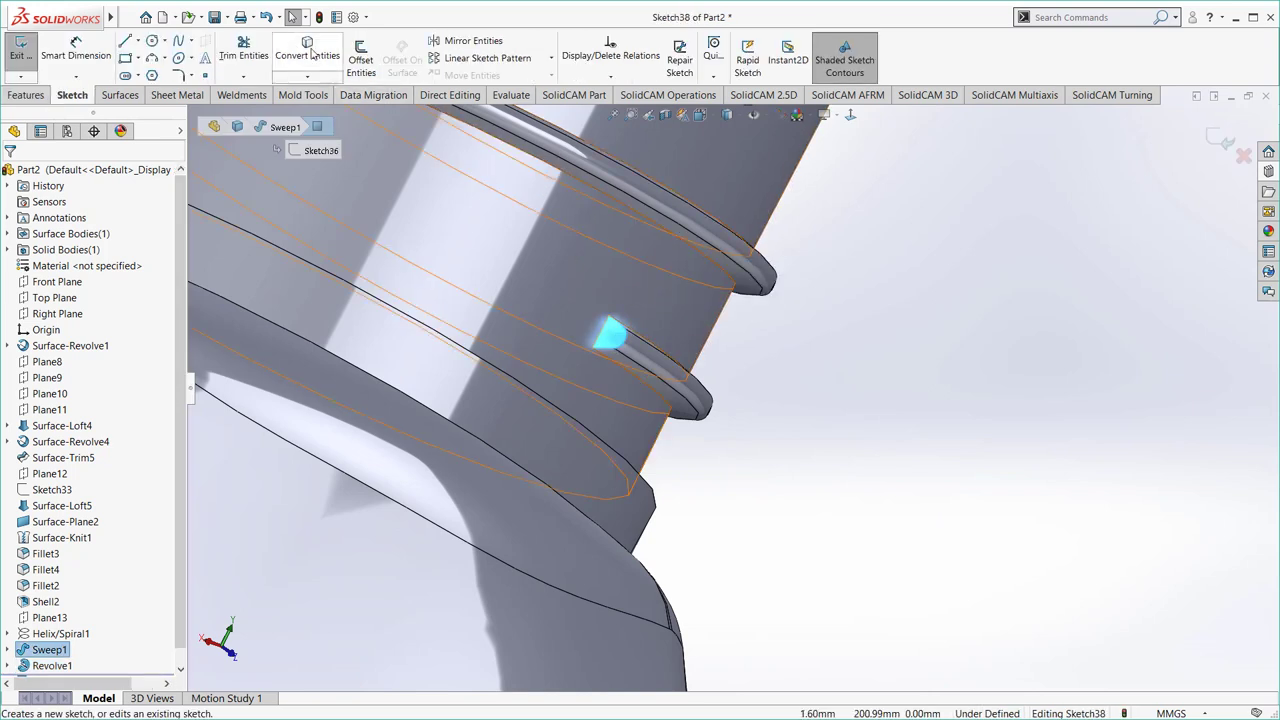
pyautogui.click(313, 53)
pyautogui.click(27, 94)
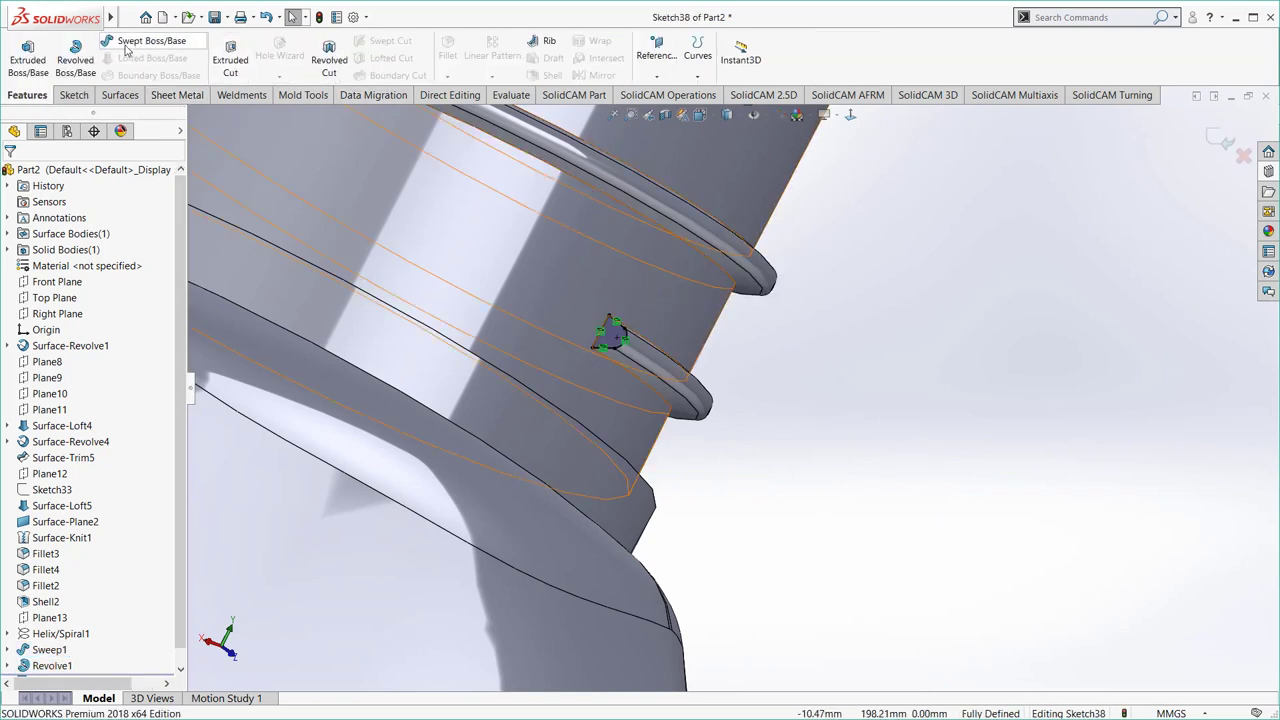
pyautogui.click(75, 55)
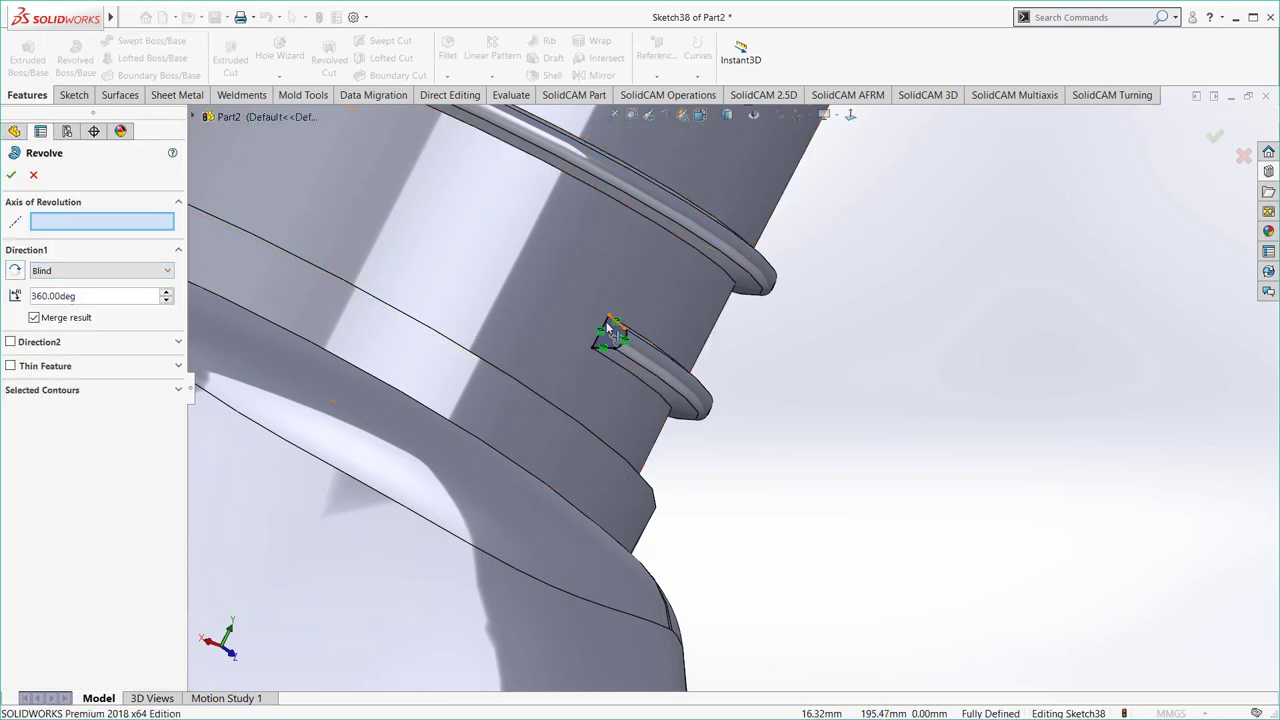
pyautogui.click(603, 331)
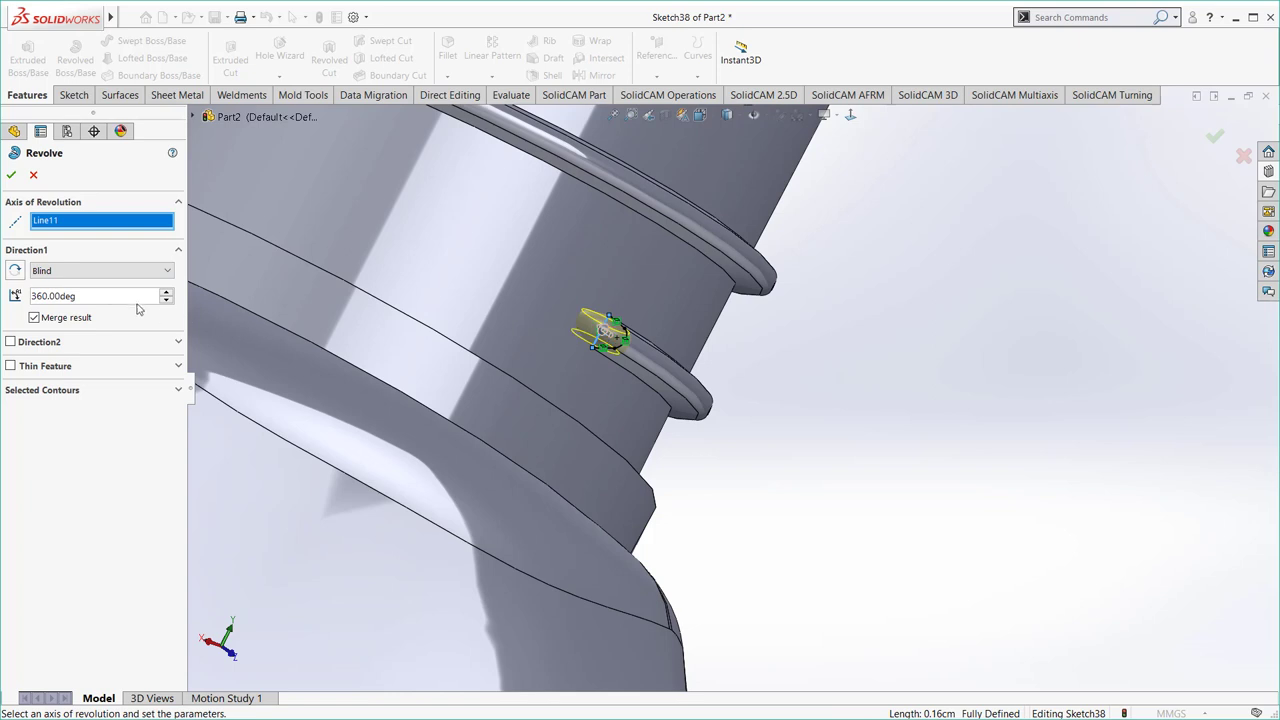
pyautogui.write('120')
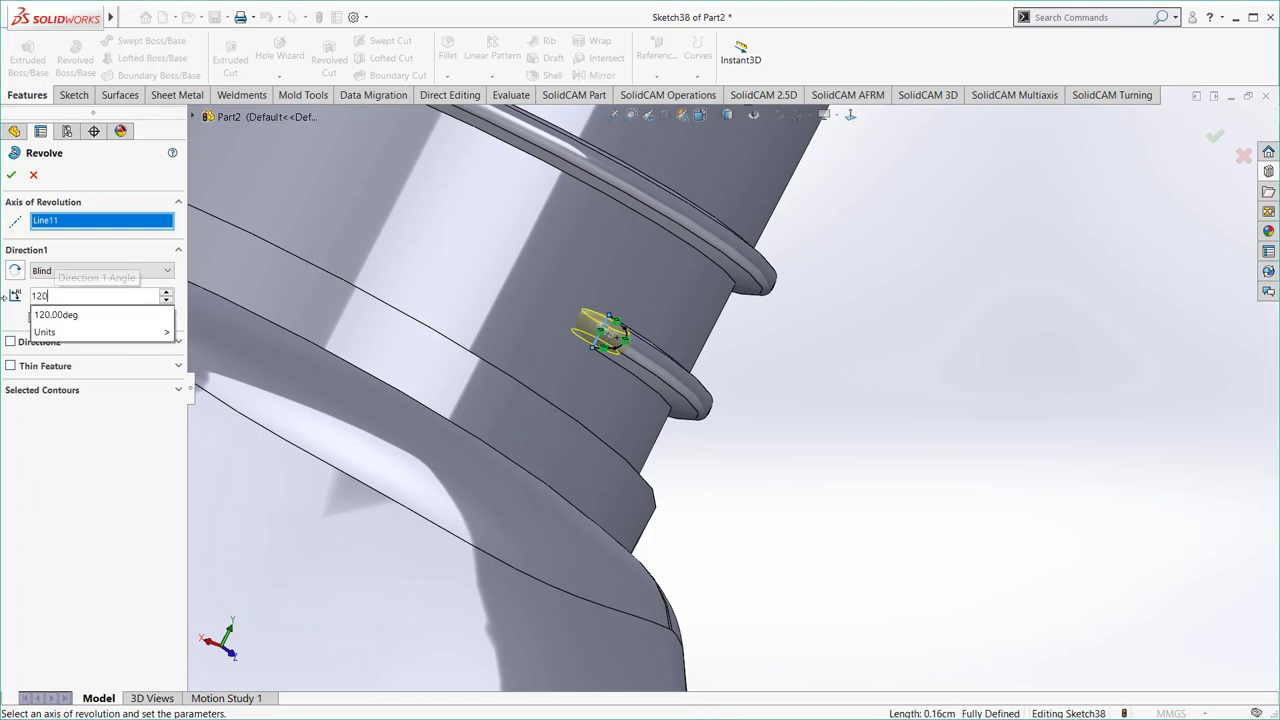
pyautogui.press('Return')
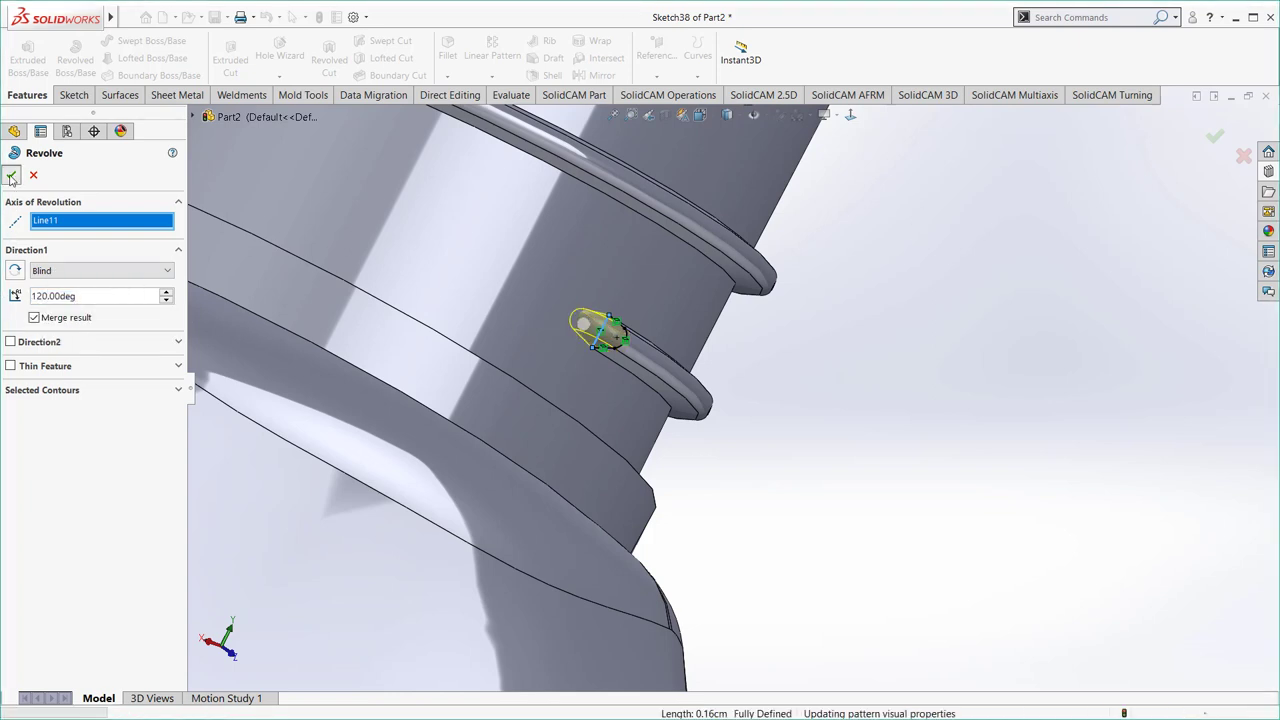
pyautogui.scroll(2, 820, 420)
# - Zoom out and show the bottle in Isometric view with Shaded display style
pyautogui.scroll(3, 818, 430)
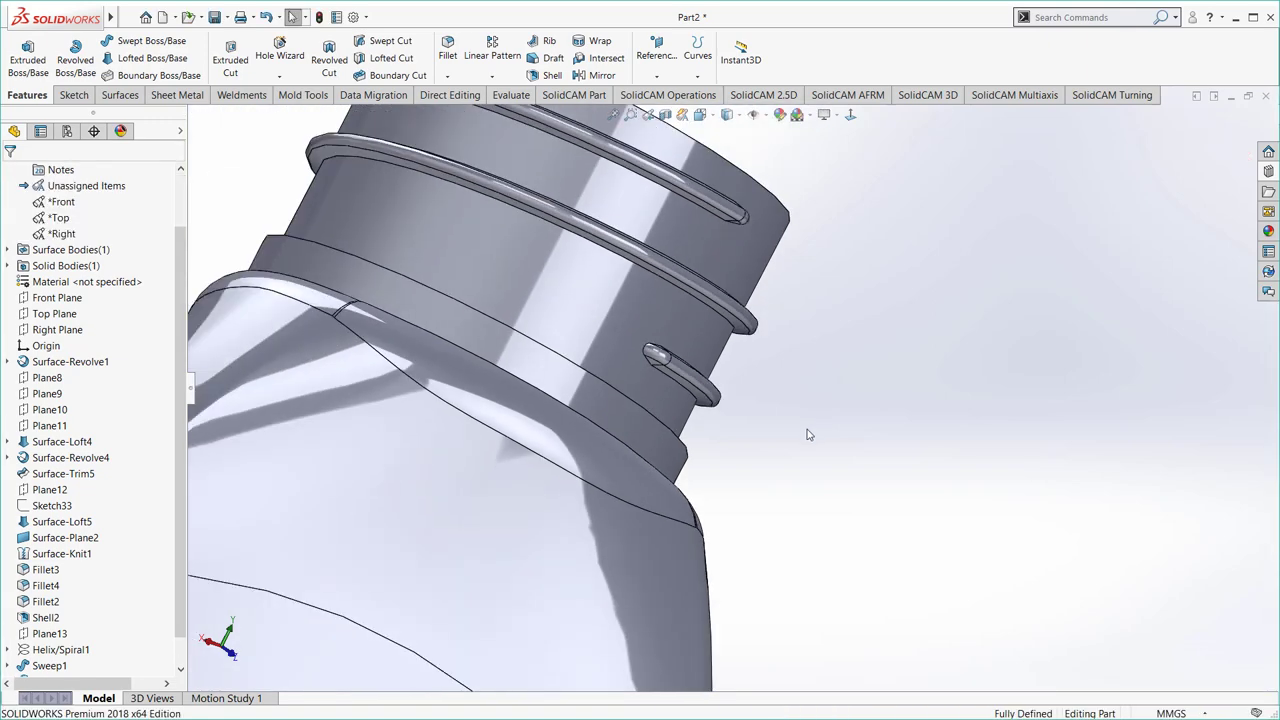
pyautogui.scroll(3, 815, 445)
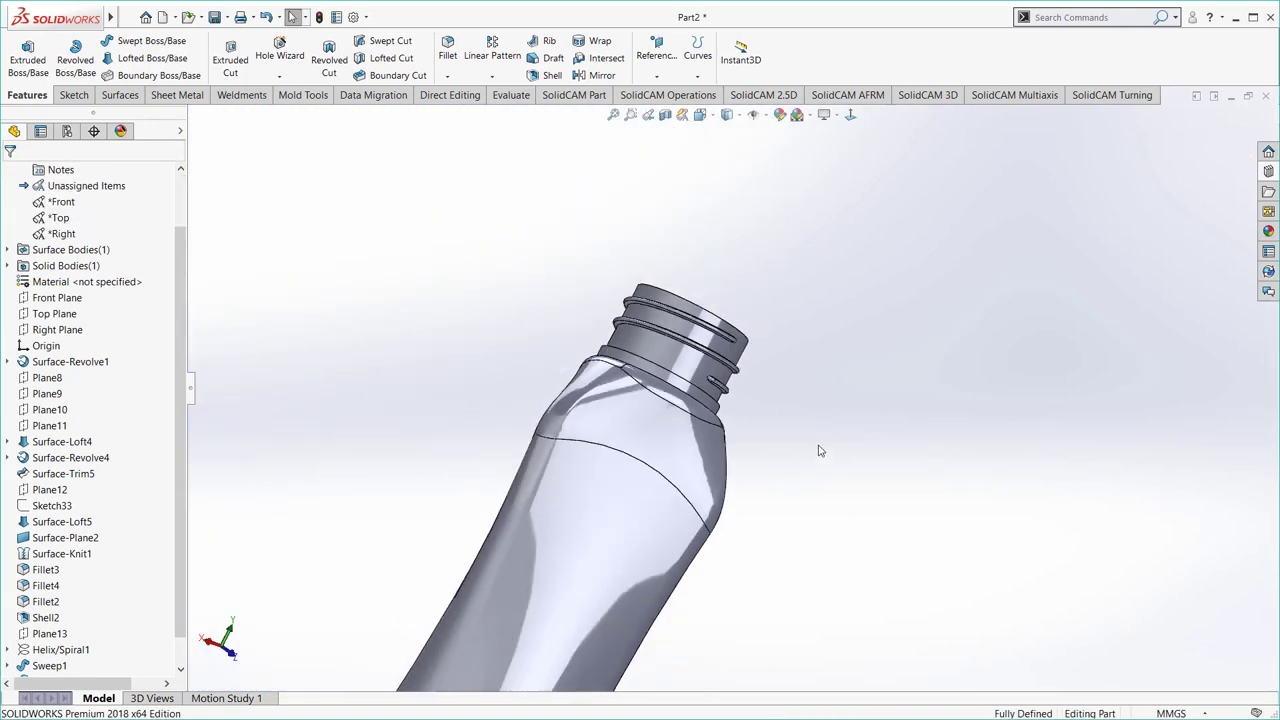
pyautogui.scroll(2, 818, 450)
pyautogui.click(700, 114)
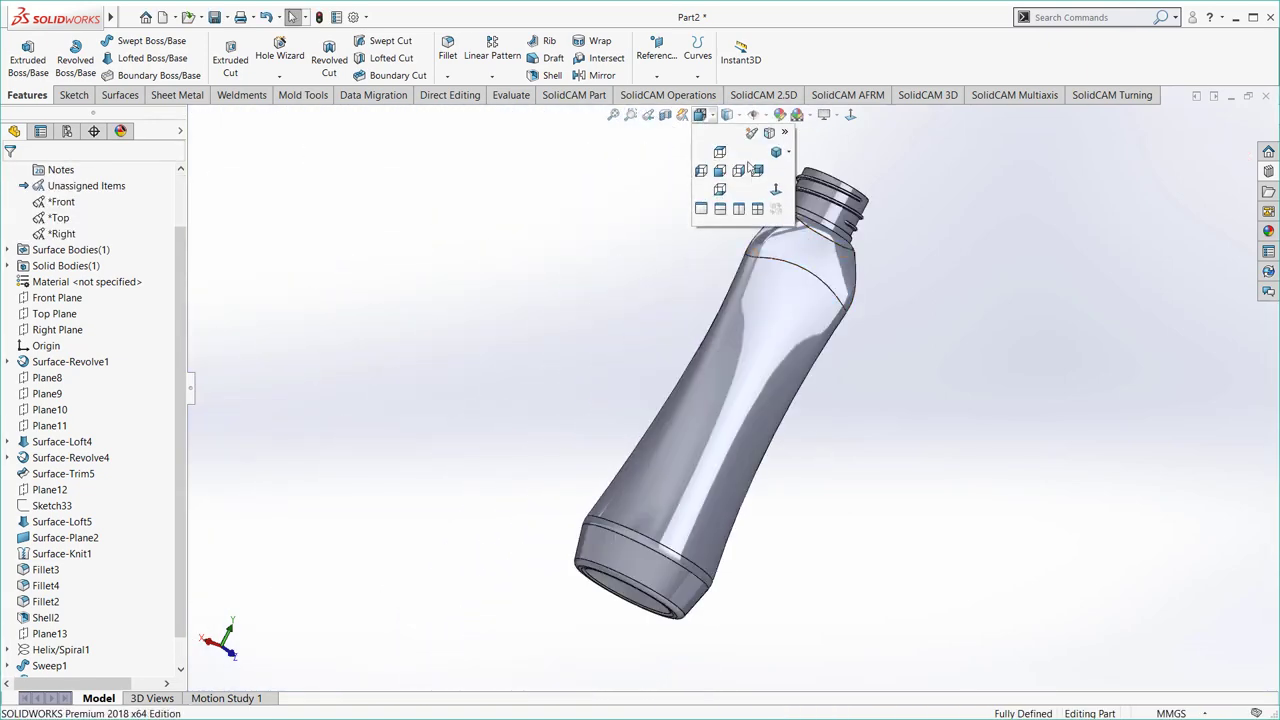
pyautogui.click(775, 153)
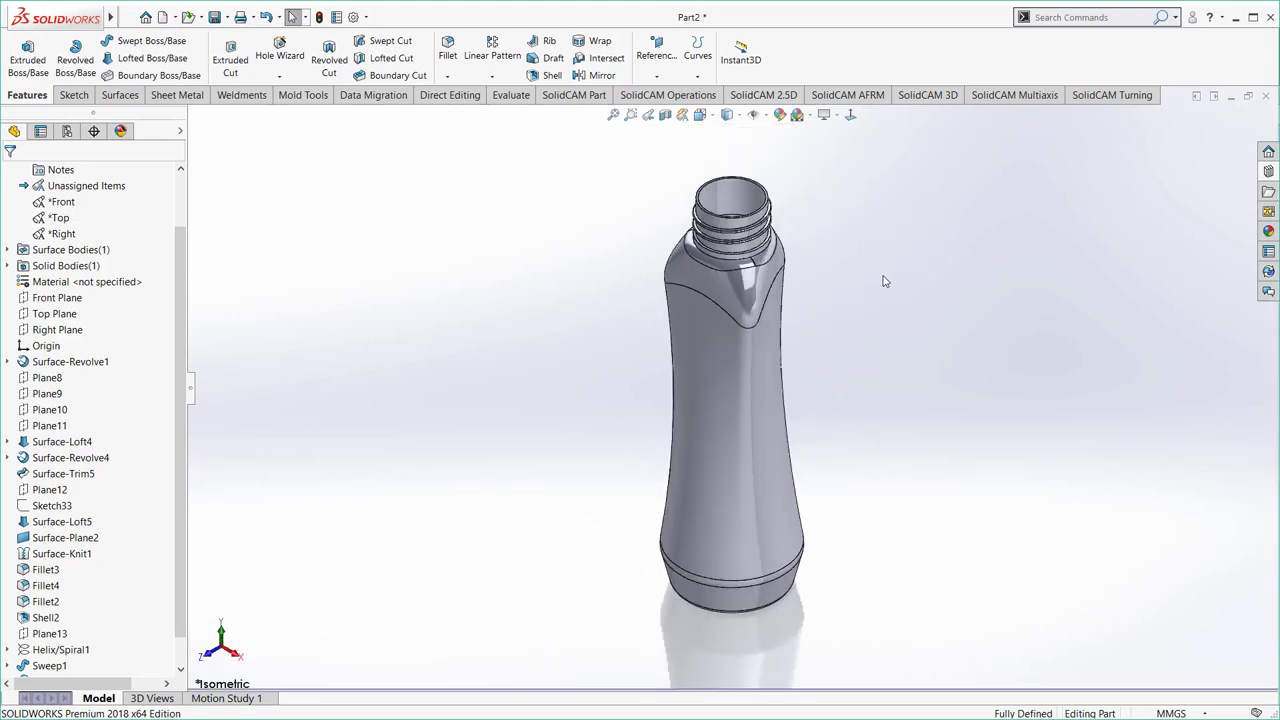
pyautogui.click(727, 114)
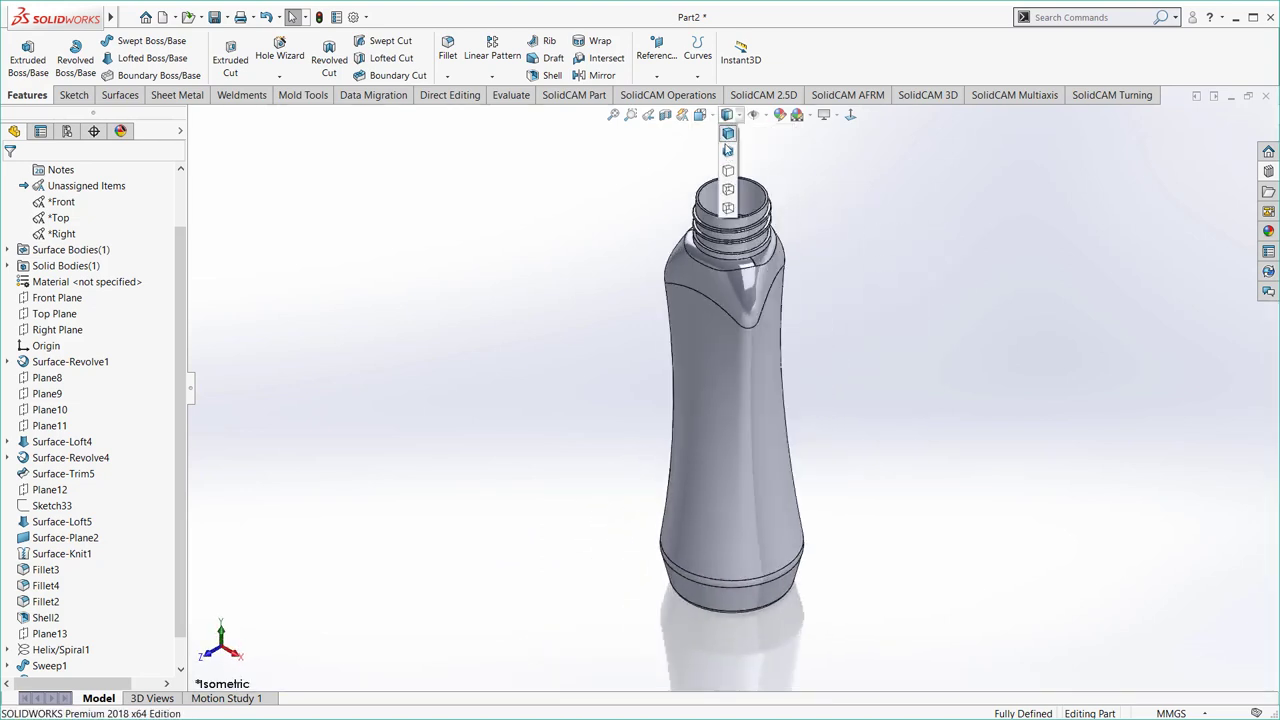
pyautogui.click(729, 152)
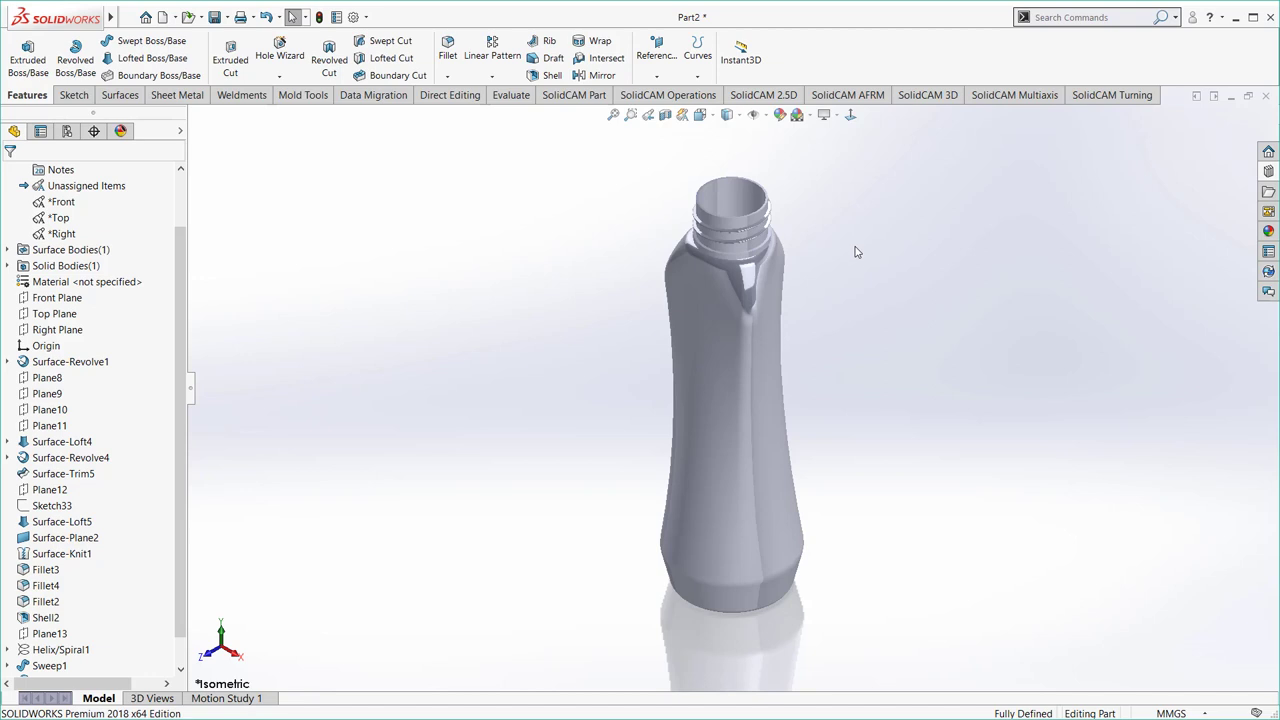